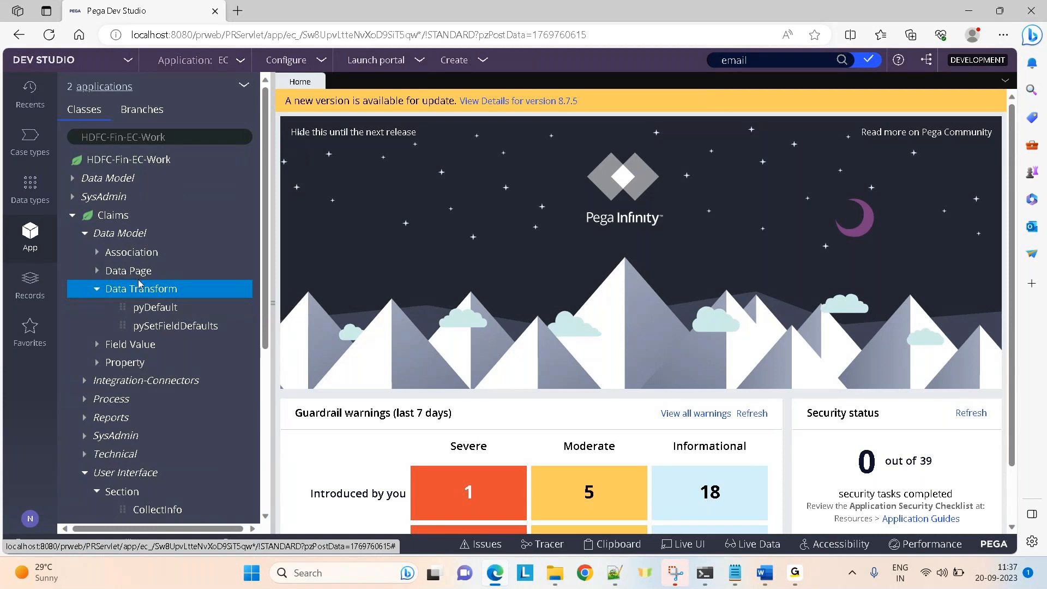
Create a data transform labelled LearningDT in HDFC-Fin-EC-Work-Claims and open it.
click(110, 218)
right_click(110, 217)
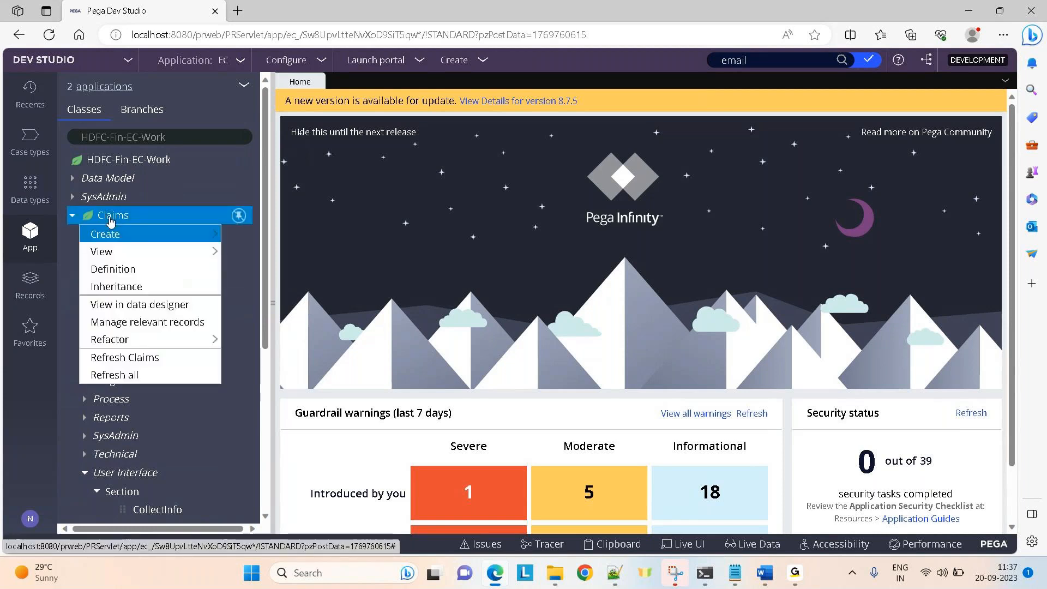
mouse_move(163, 237)
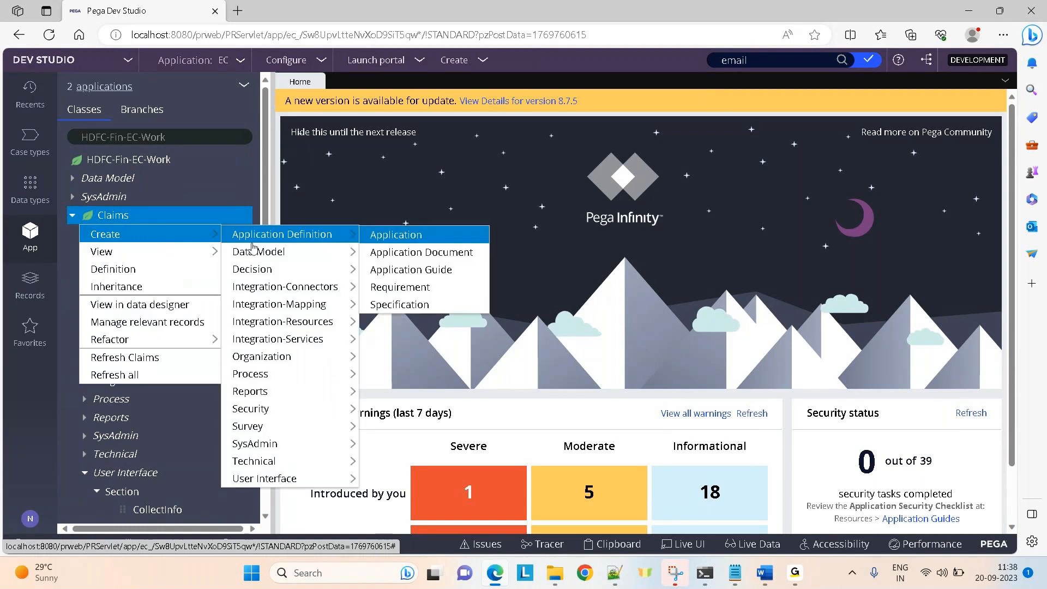
mouse_move(268, 254)
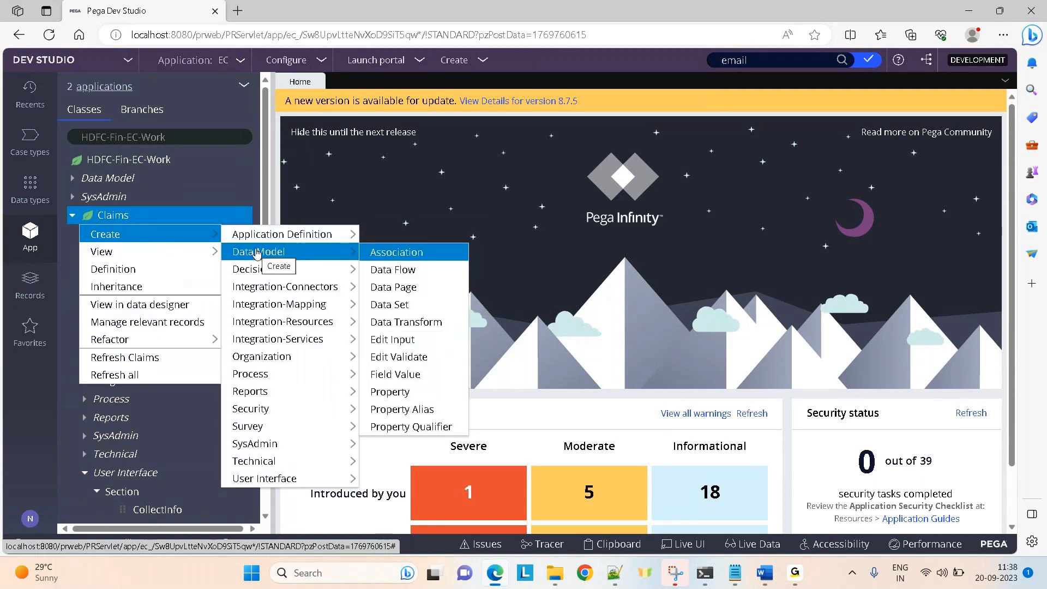
click(387, 323)
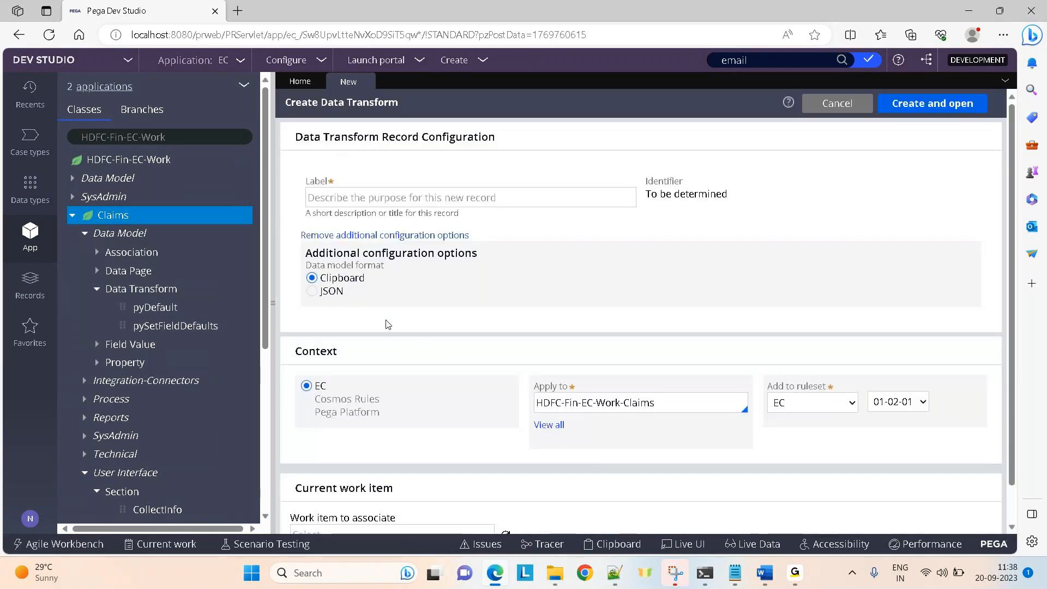
click(320, 198)
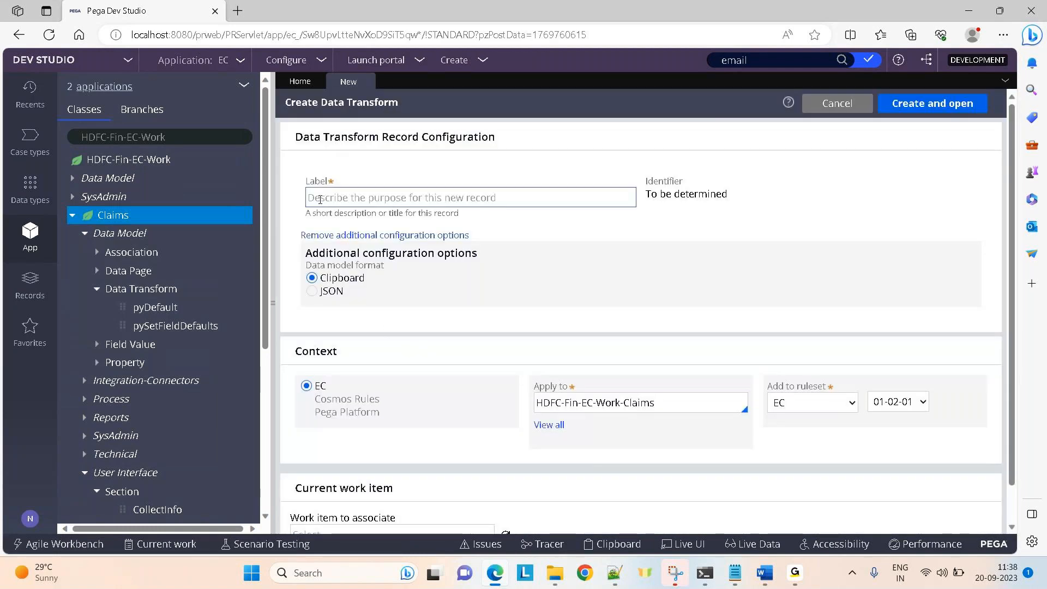
text(Learnin)
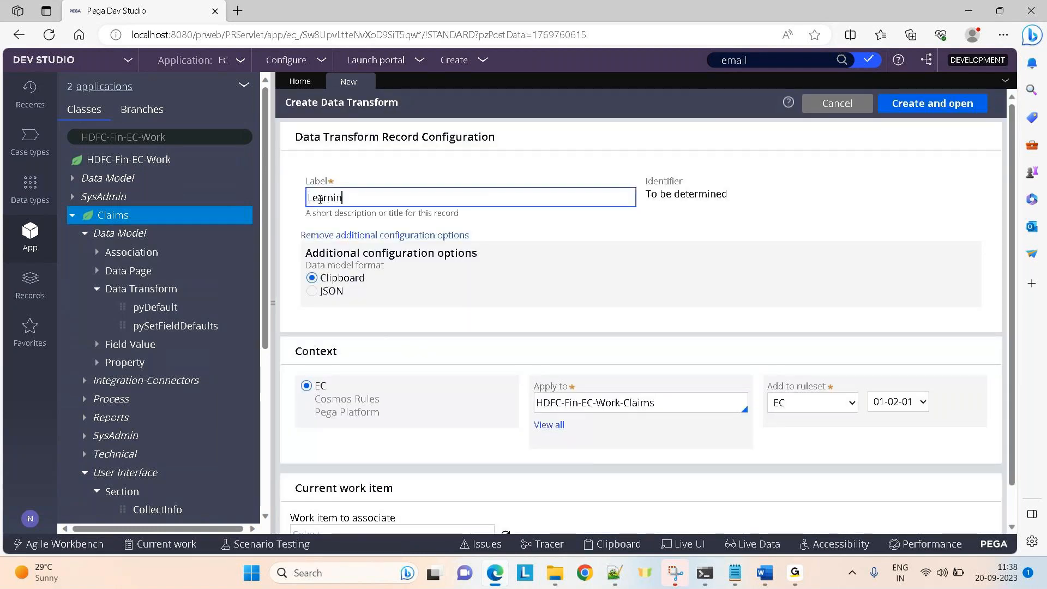
text(gDT)
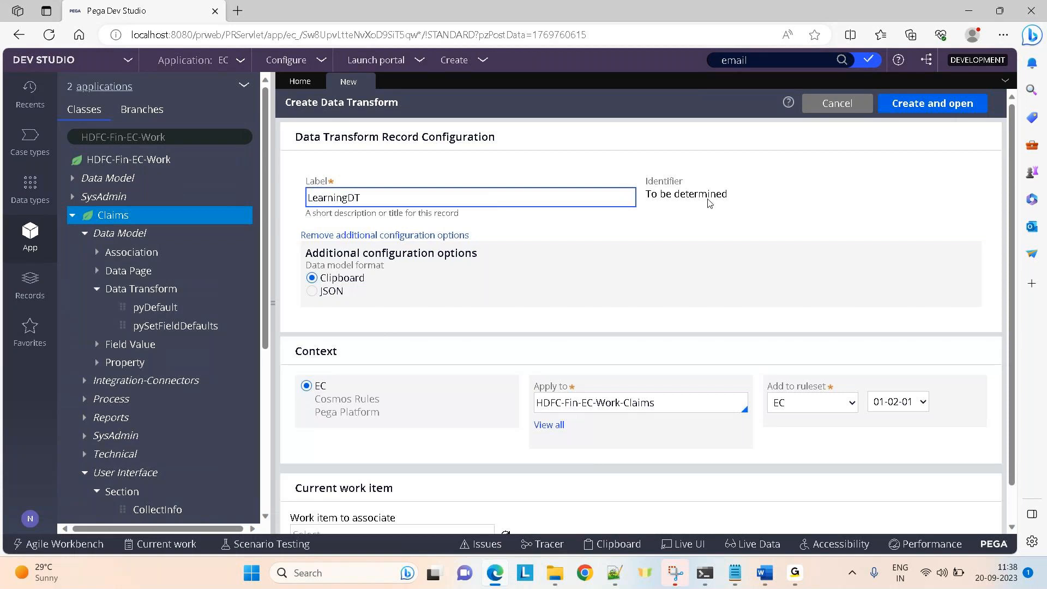
click(922, 108)
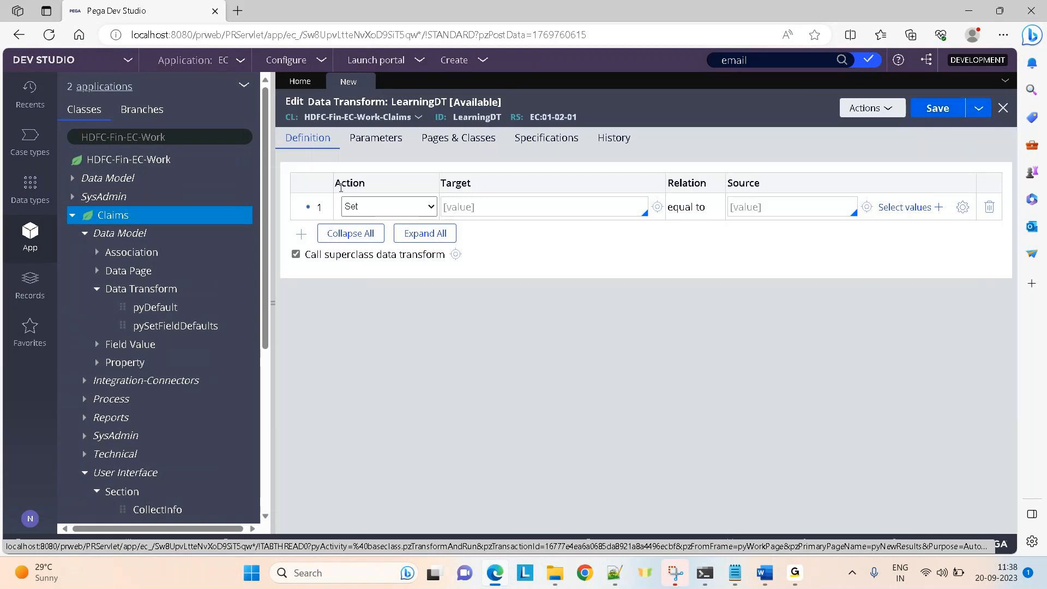
click(406, 206)
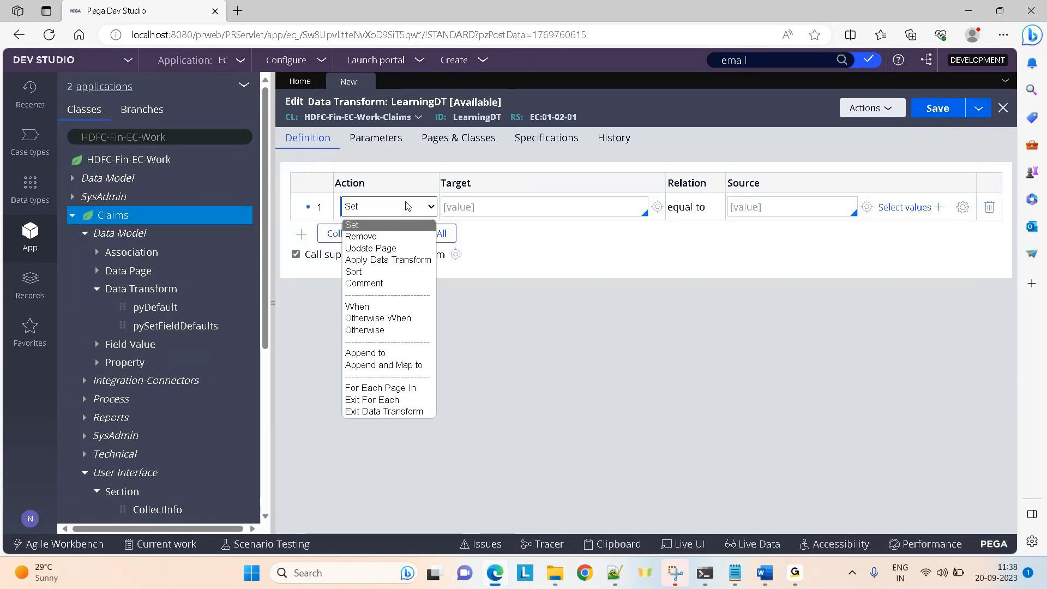
click(364, 229)
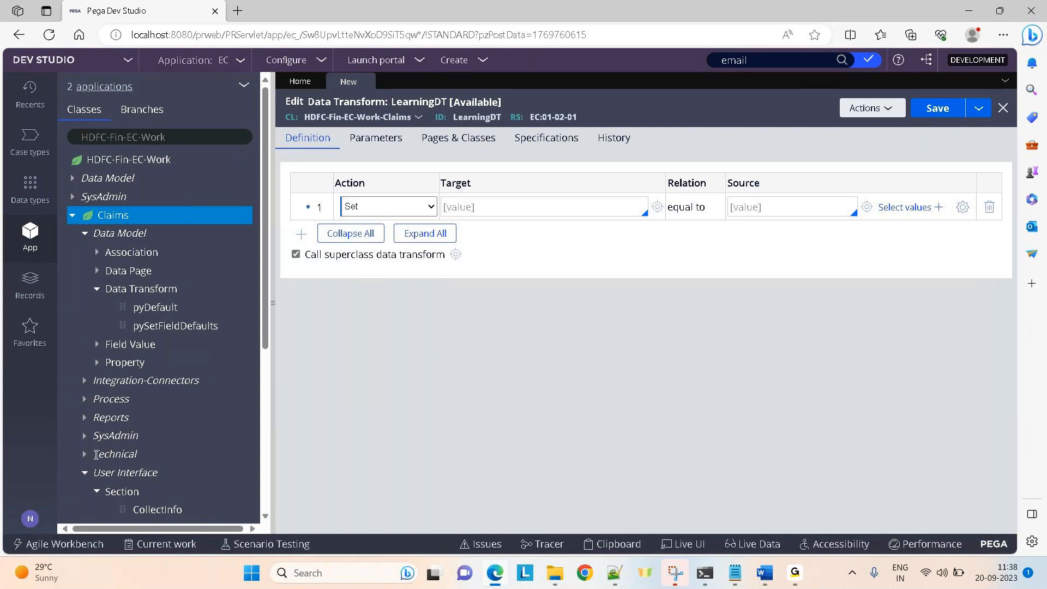
Create an activity labelled TestActivity from the Claims class's Technical category and open it.
right_click(131, 455)
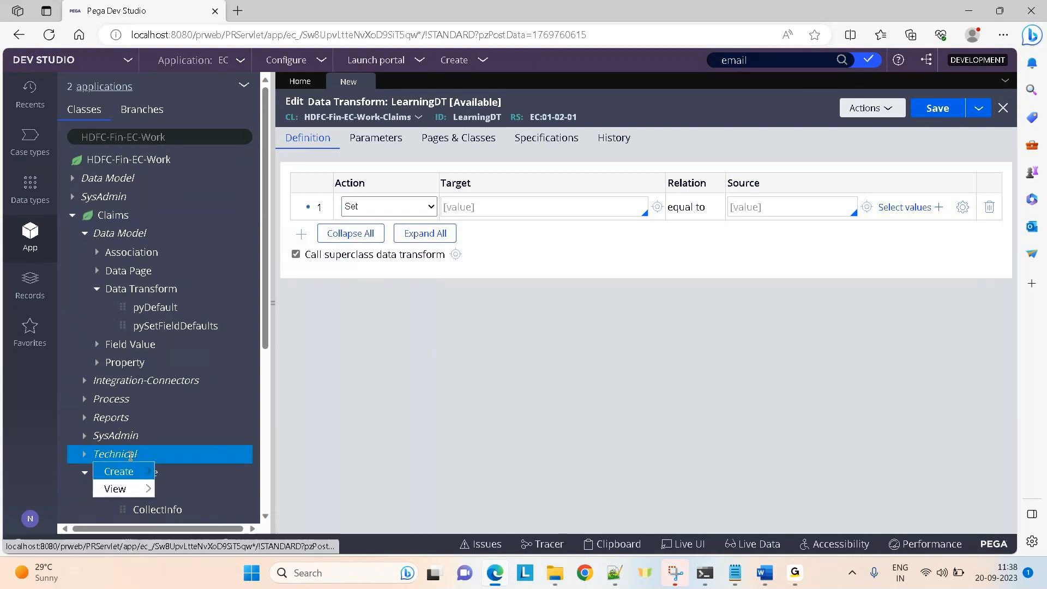
mouse_move(128, 472)
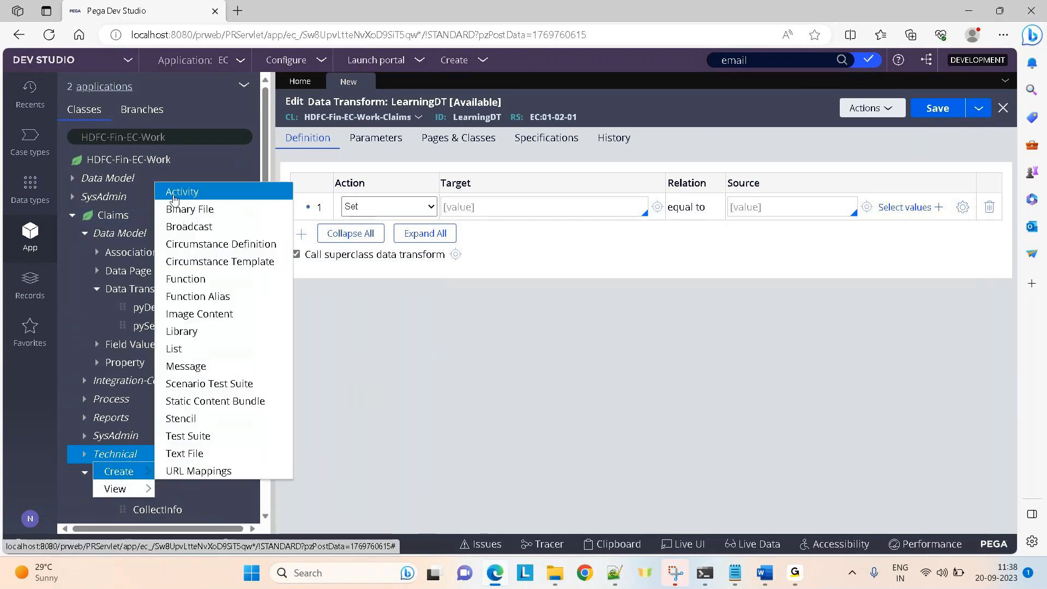
click(181, 192)
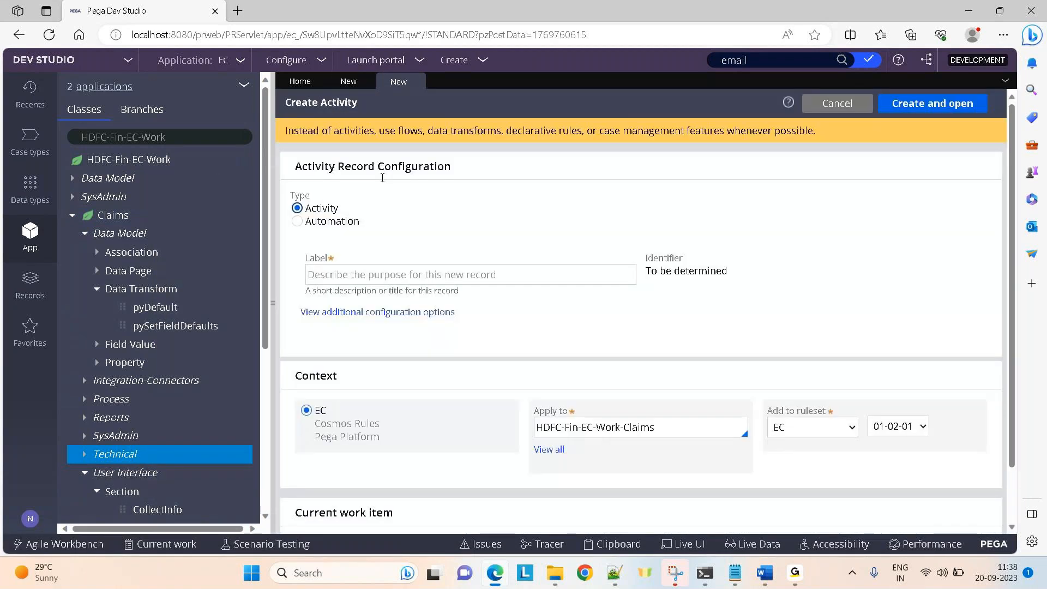
text(Test)
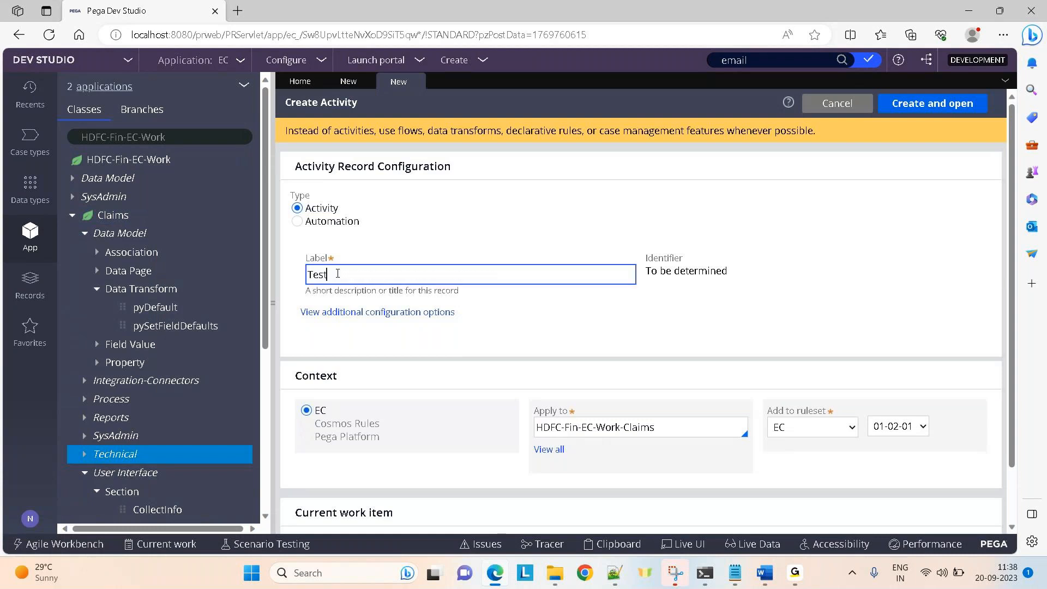
text(Activity)
click(957, 109)
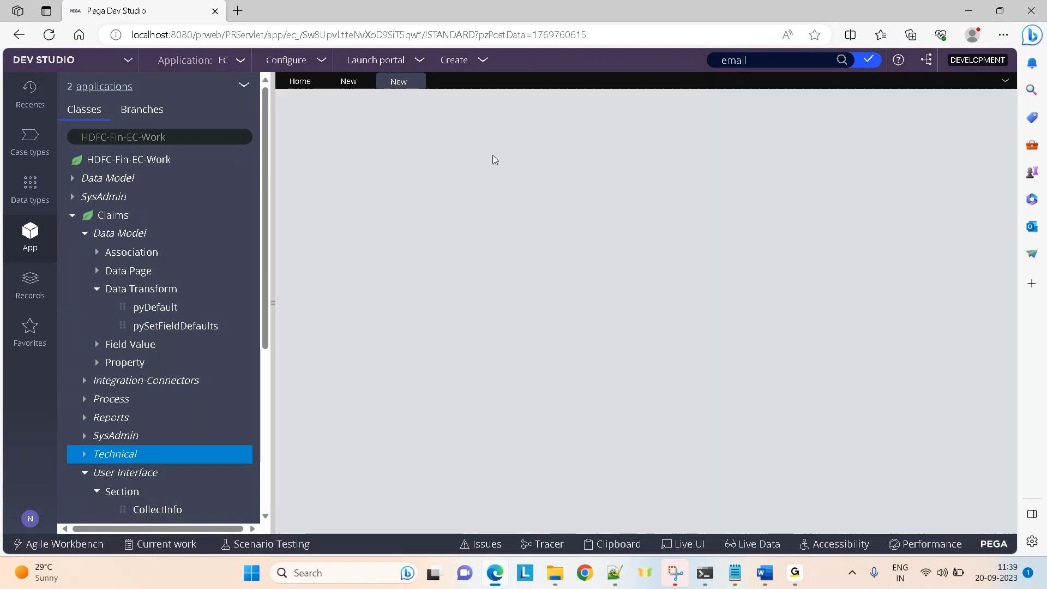
Make TestActivity's first step use the Property-Set method and expand its parameters.
click(472, 197)
text(prop)
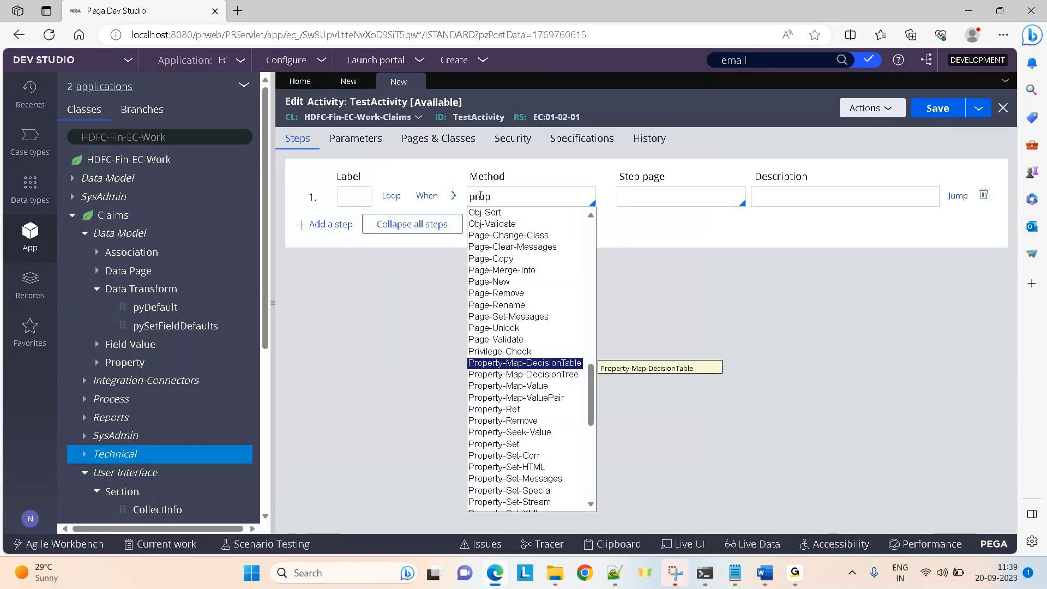
key(Down)
key(Down)
key(Down)
key(Down)
key(Down)
key(Down)
key(Down)
key(Return)
click(456, 197)
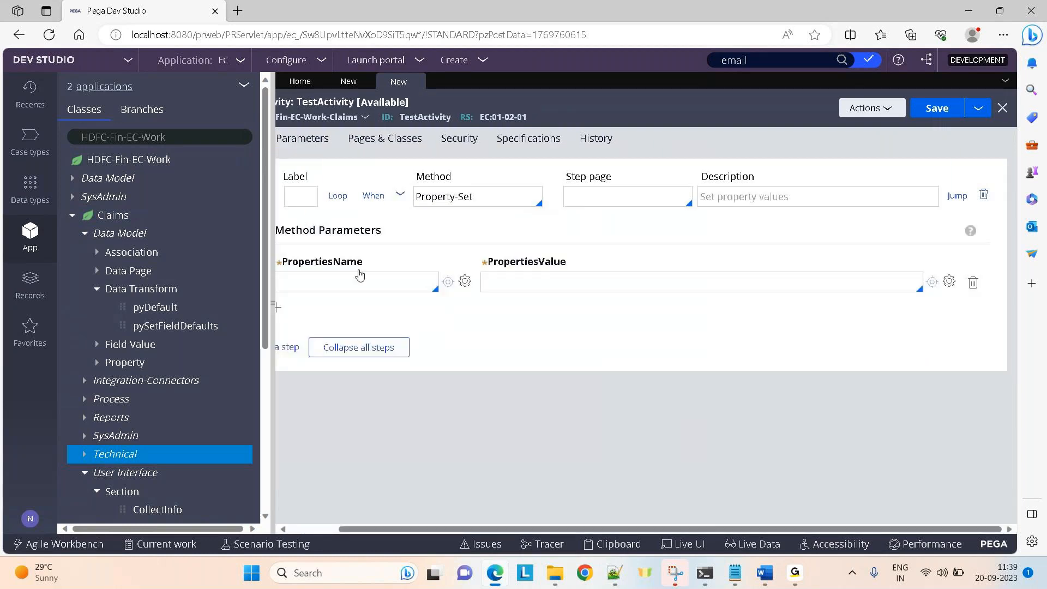
Set the step's PropertiesName to .AccountNo and PropertiesValue to .CardNo.
click(303, 268)
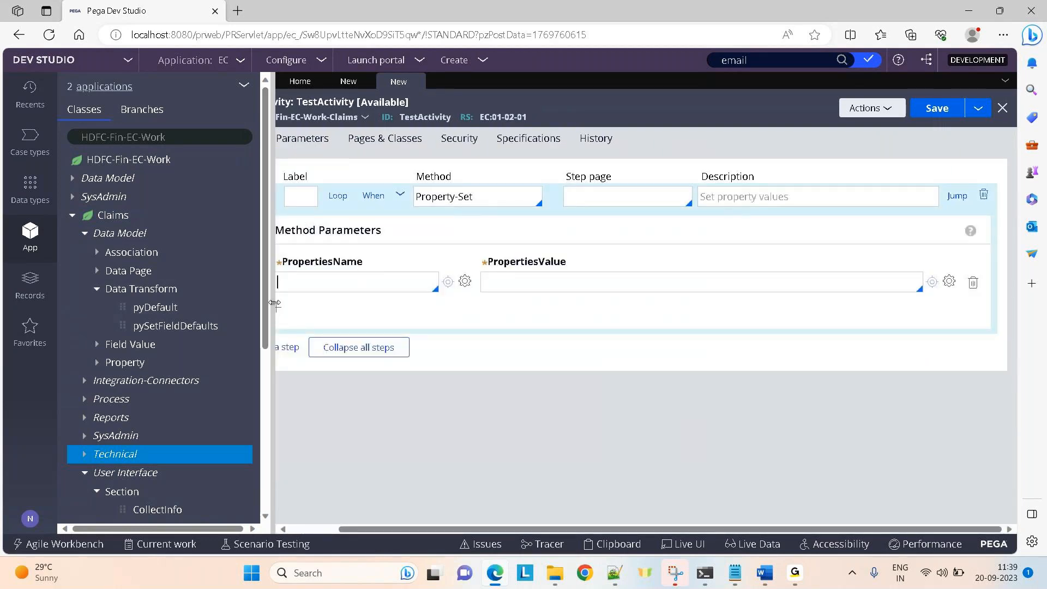
click(275, 304)
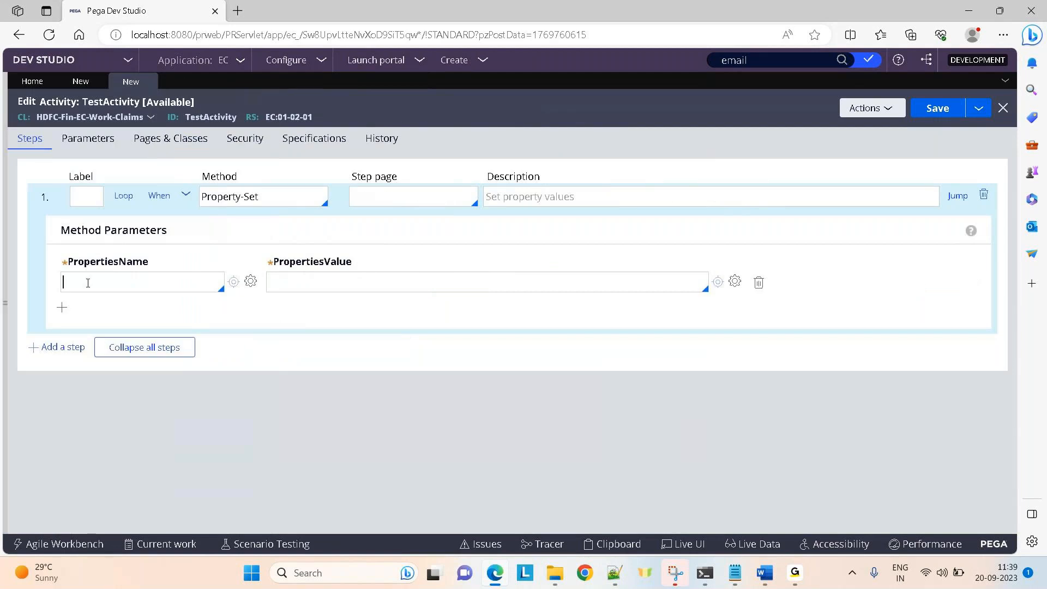
text(.)
click(87, 308)
click(292, 279)
text(32434)
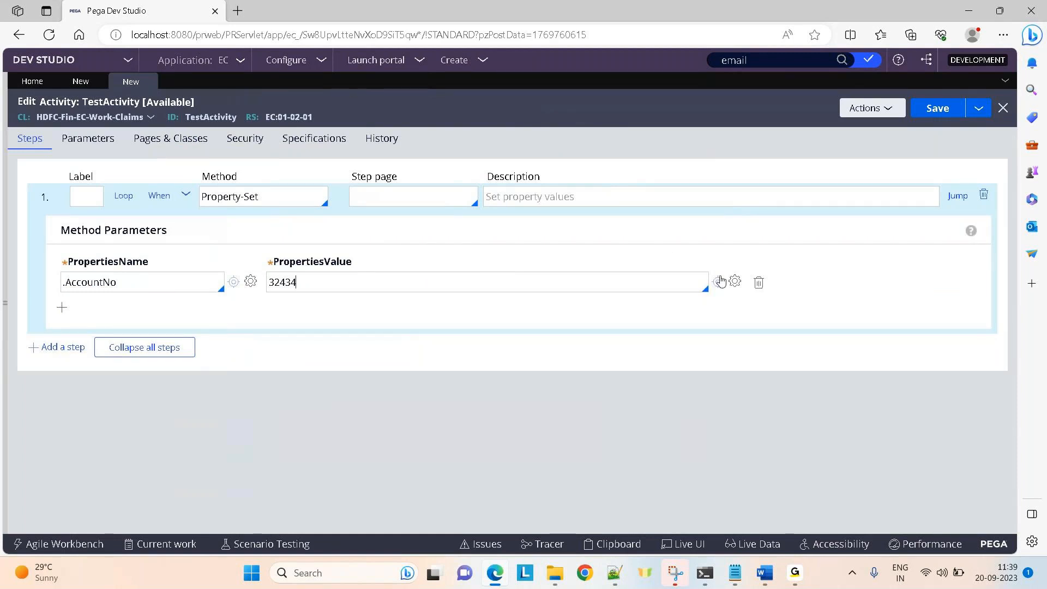
key(BackSpace)
key(BackSpace)
key(BackSpace)
key(BackSpace)
key(BackSpace)
text(.card)
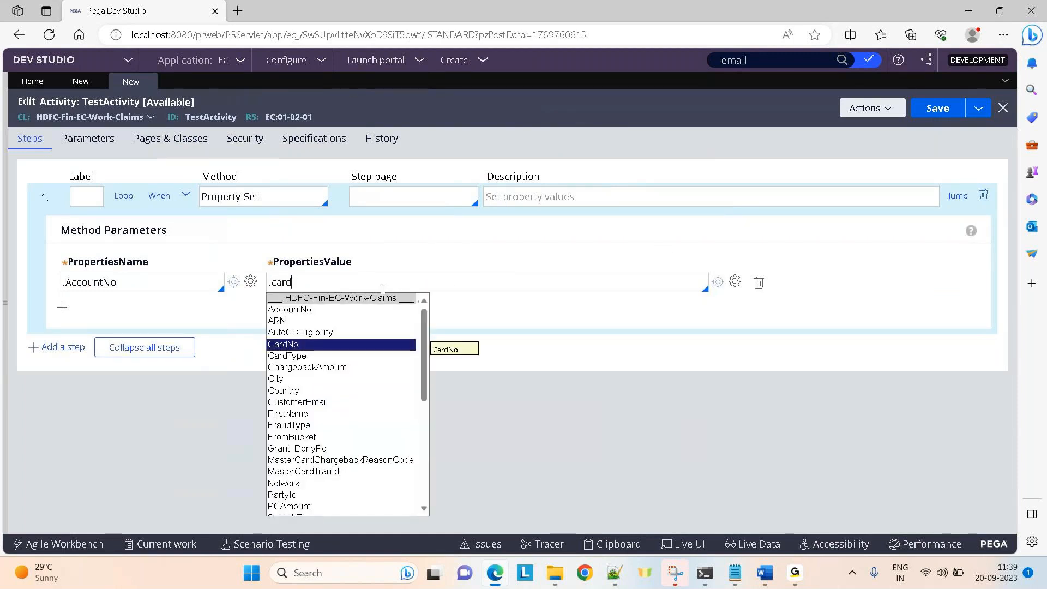
key(Return)
Check the .CardNo value in the expression builder, then return to LearningDT.
triple_click(383, 289)
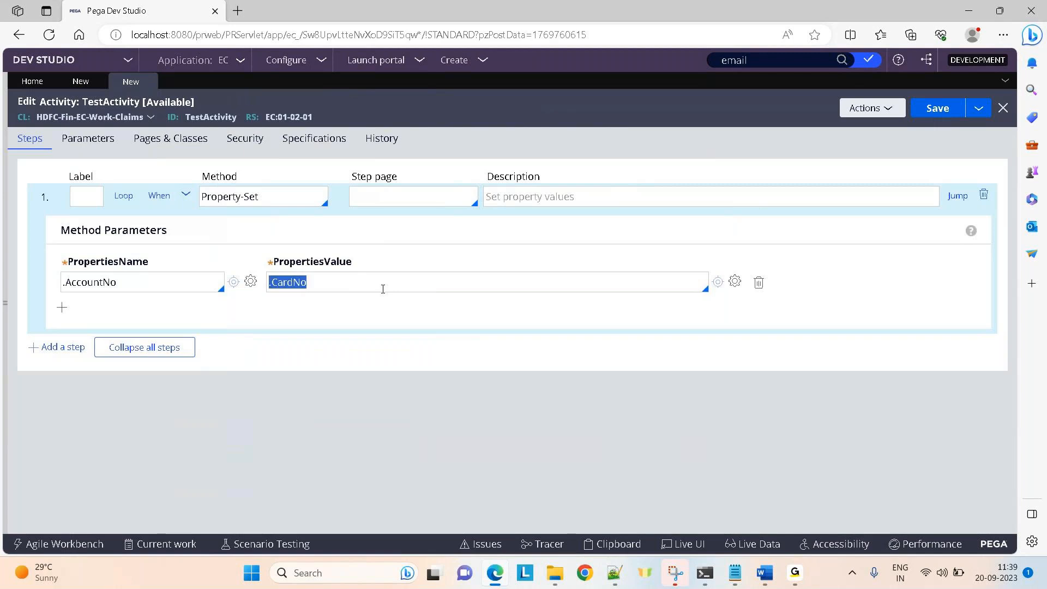
click(736, 284)
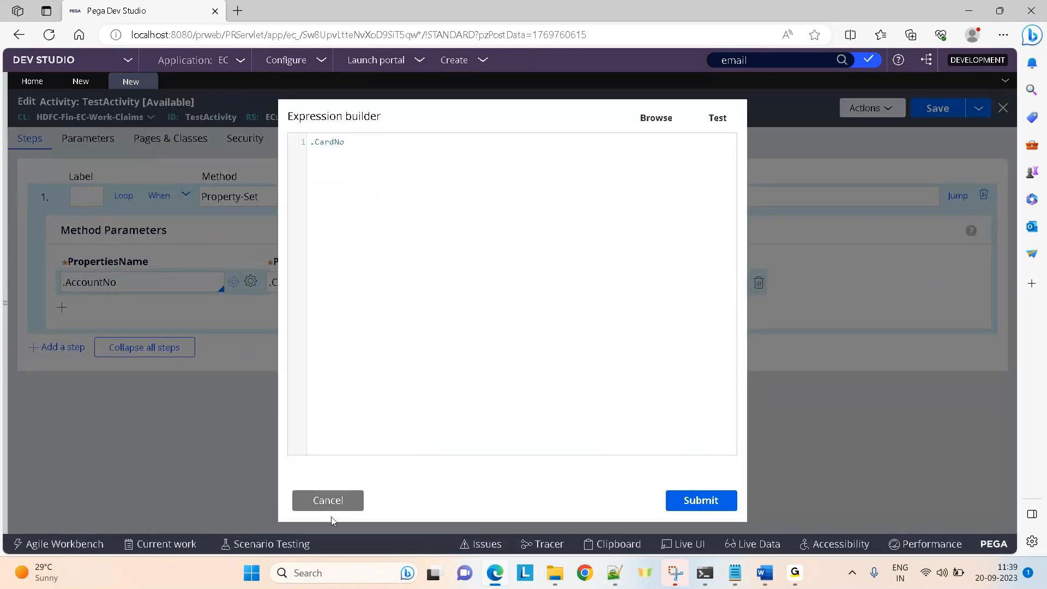
click(334, 500)
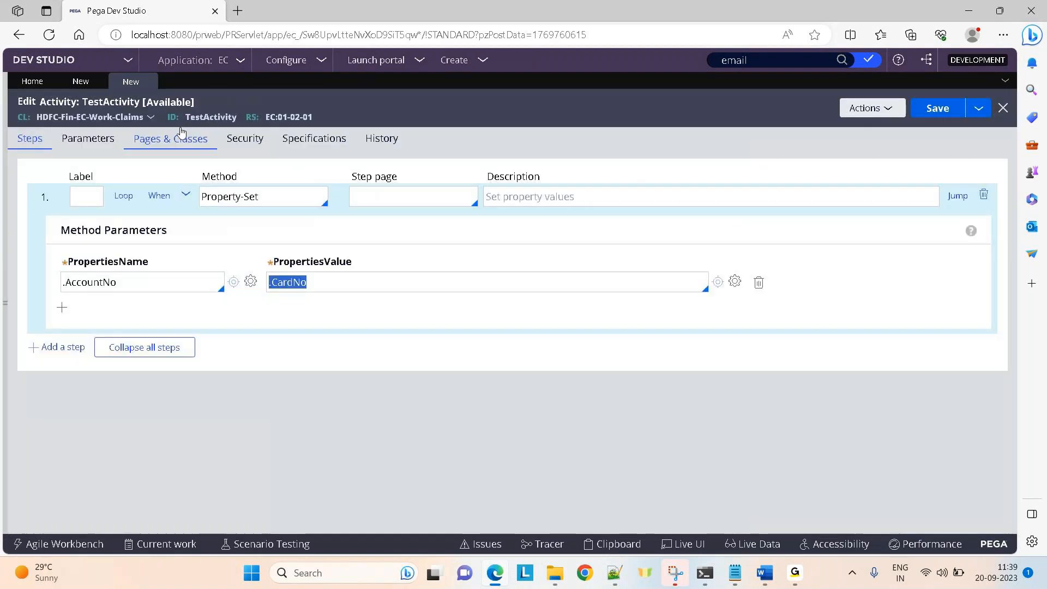
click(76, 82)
Give LearningDT's row 1 target .AccountNo and the literal source 224325.
click(267, 205)
text(.)
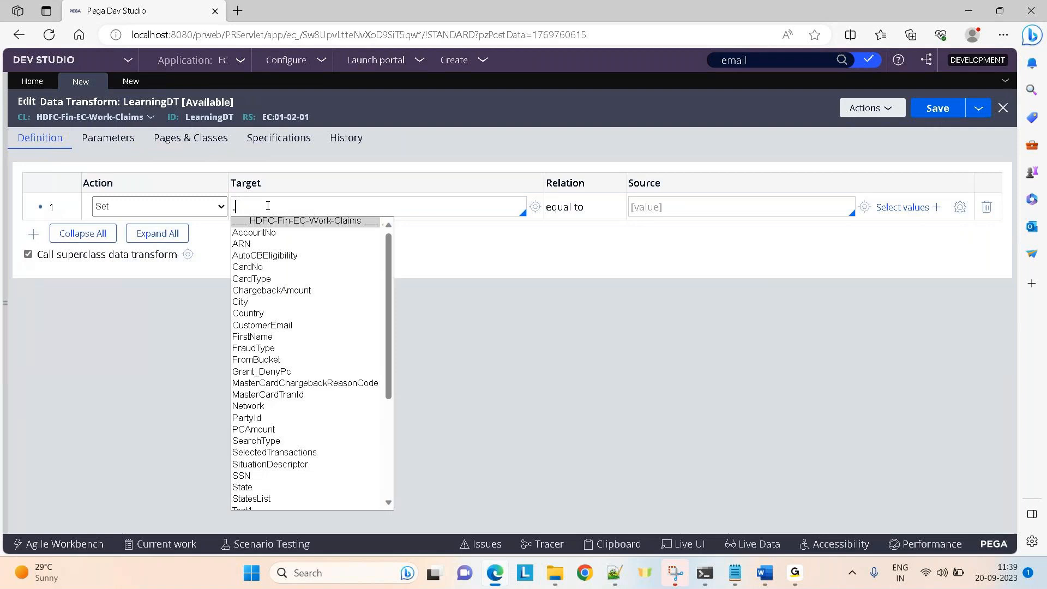
click(283, 233)
click(661, 205)
text(.car)
key(Return)
key(ctrl+a)
key(BackSpace)
text(224325)
Review the 224325 source in the expression builder without changing it.
double_click(662, 206)
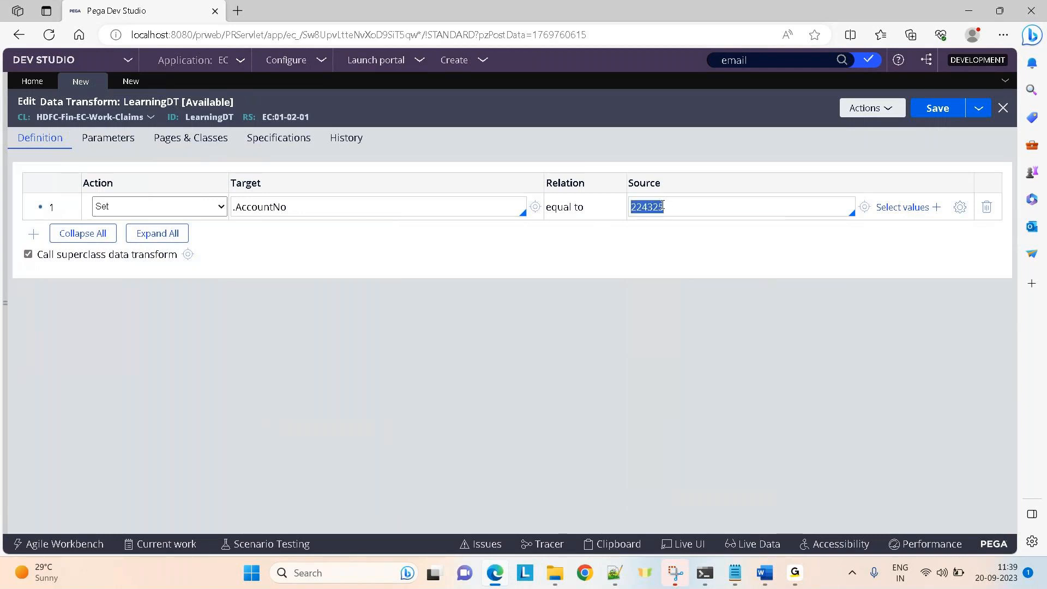
click(961, 208)
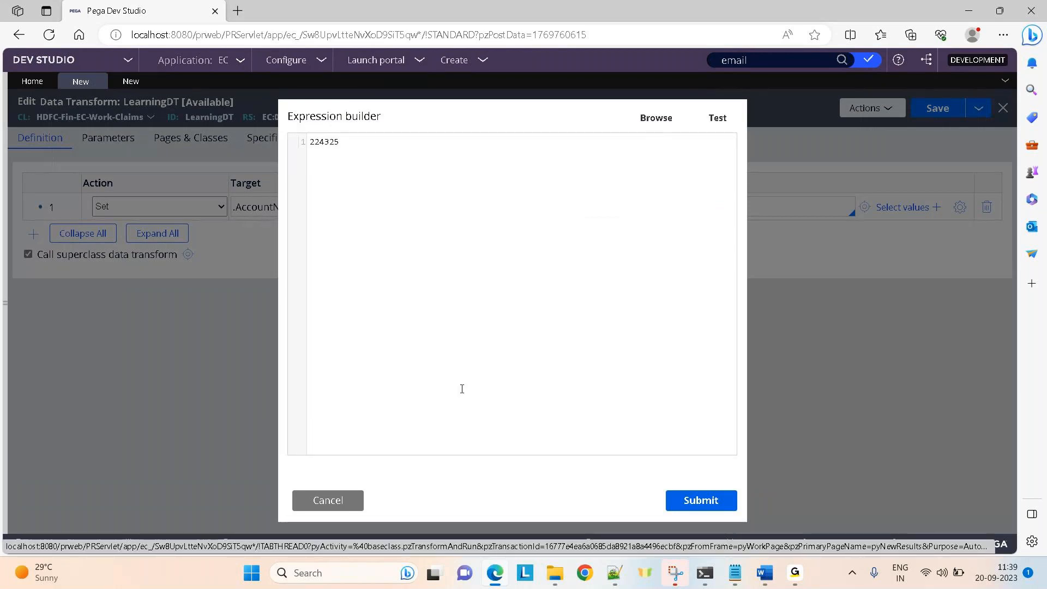
click(338, 512)
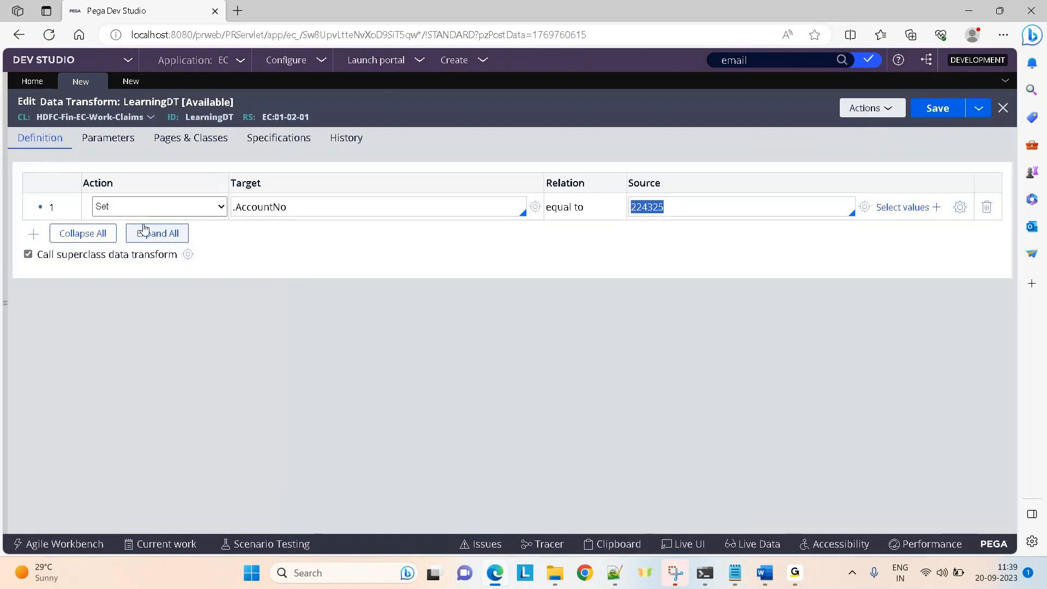
click(123, 214)
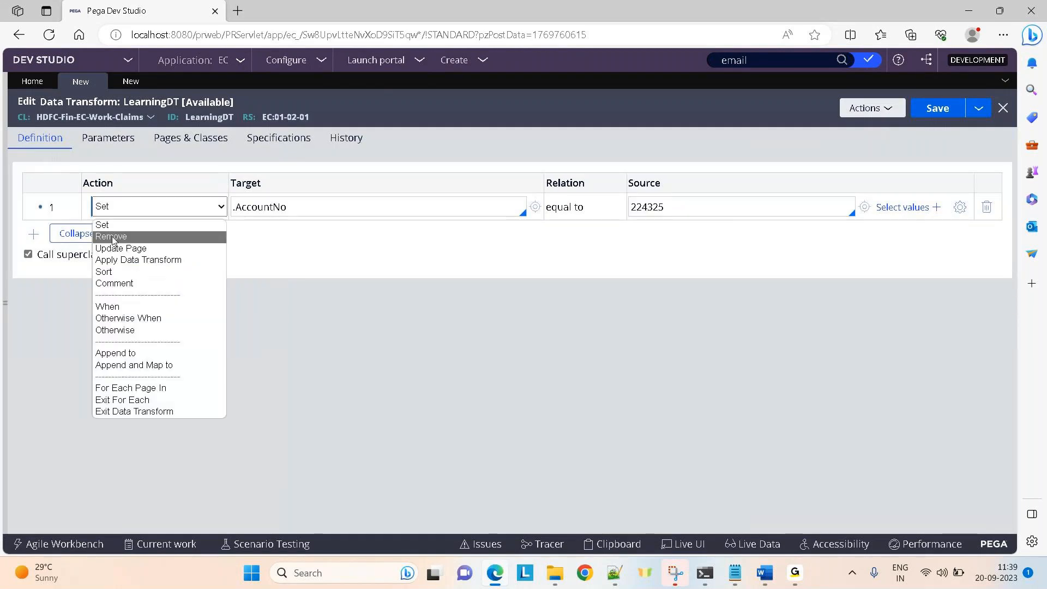
Make LearningDT's row 1 a Remove action and TestActivity's step method Property-Remove.
click(111, 236)
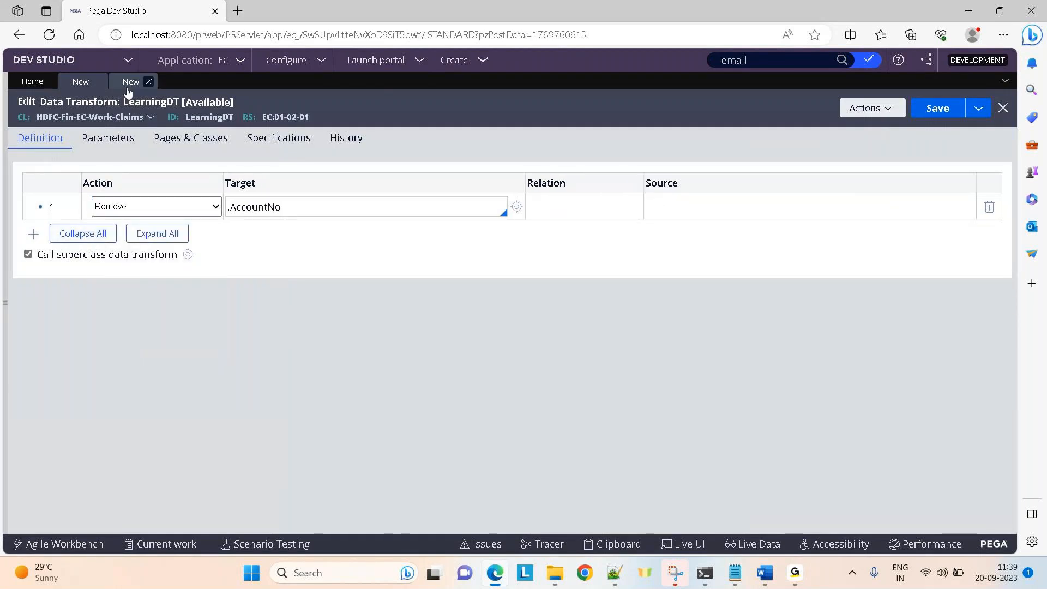
click(130, 82)
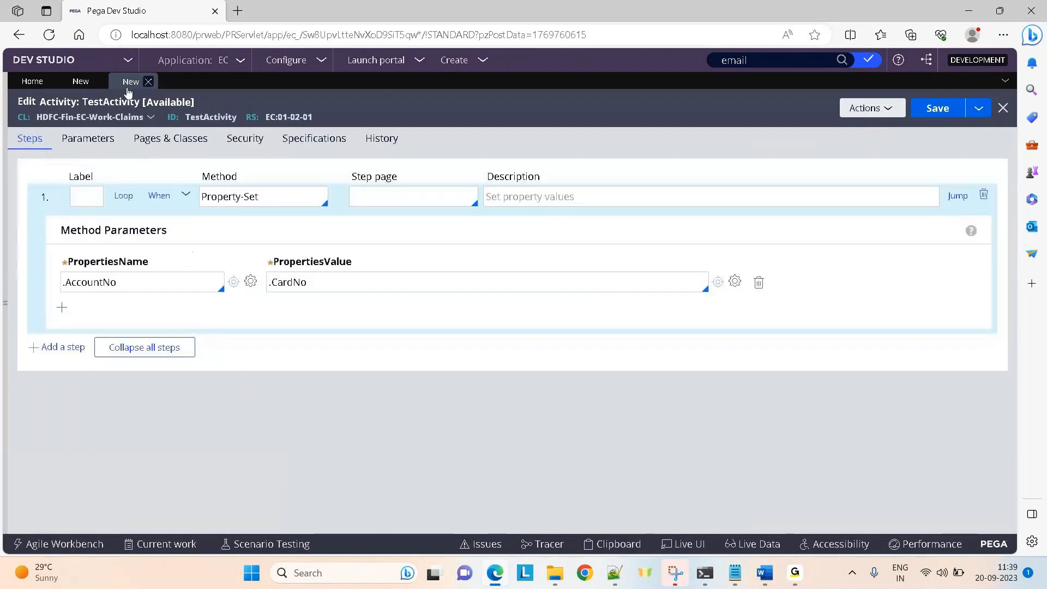
triple_click(231, 196)
text(page-rem)
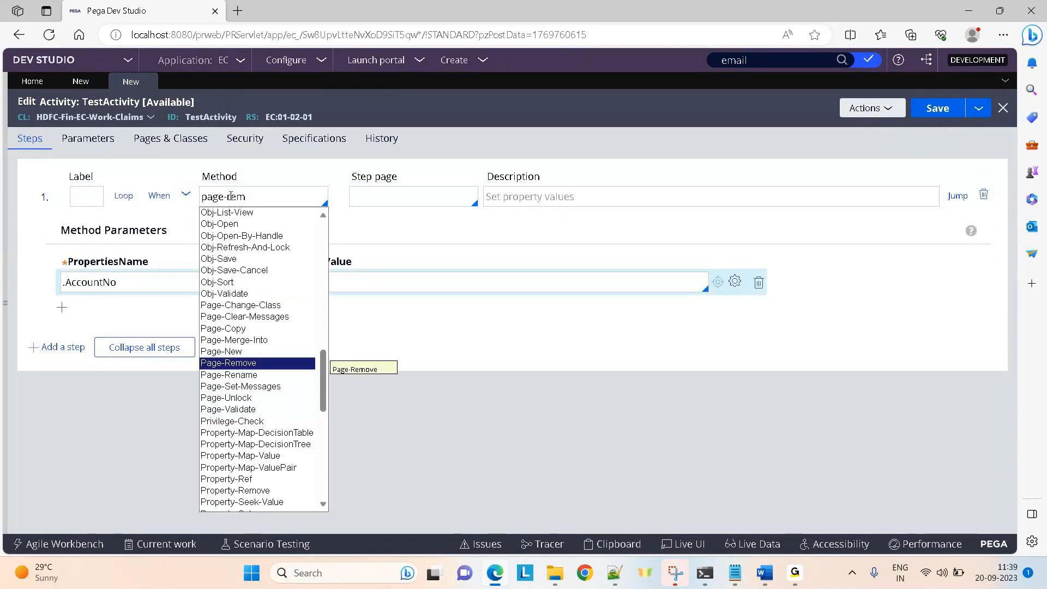
key(Return)
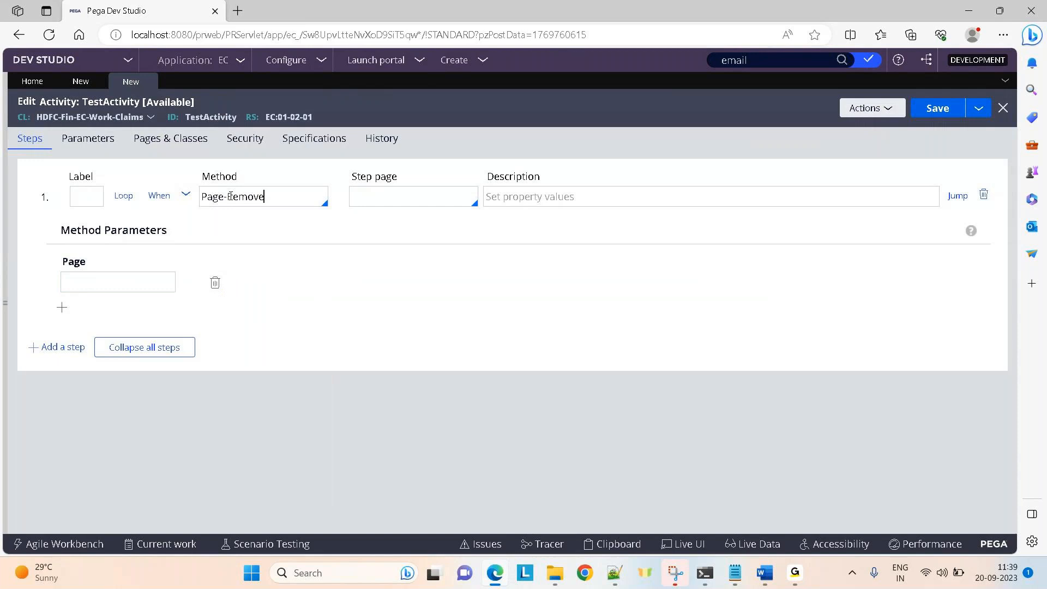
triple_click(231, 196)
key(BackSpace)
text(prope)
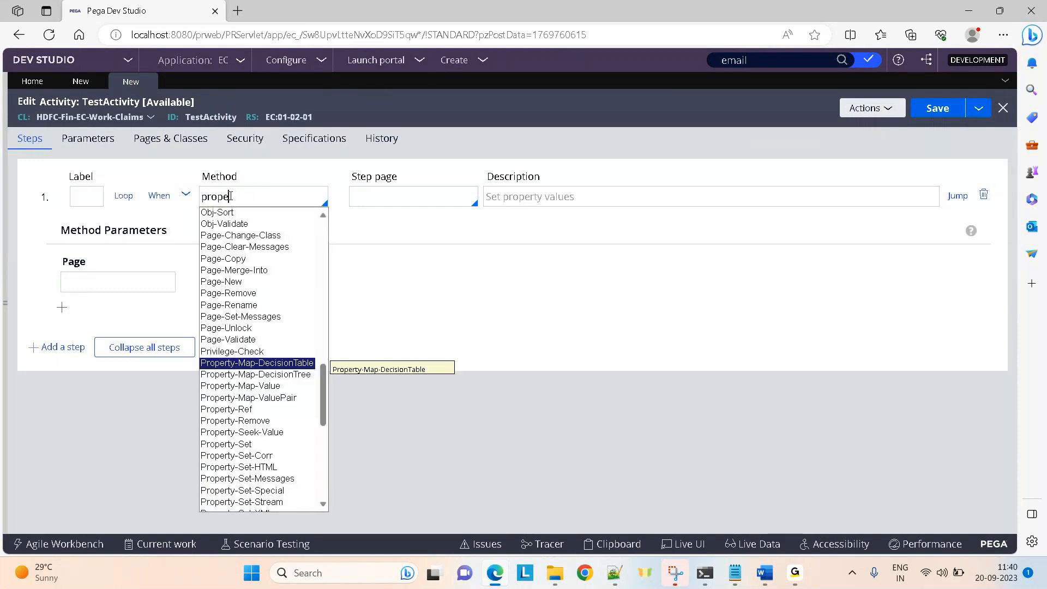
key(Down)
key(Down)
key(Down)
key(Down)
key(Down)
key(Down)
key(Down)
key(Up)
key(Up)
key(Return)
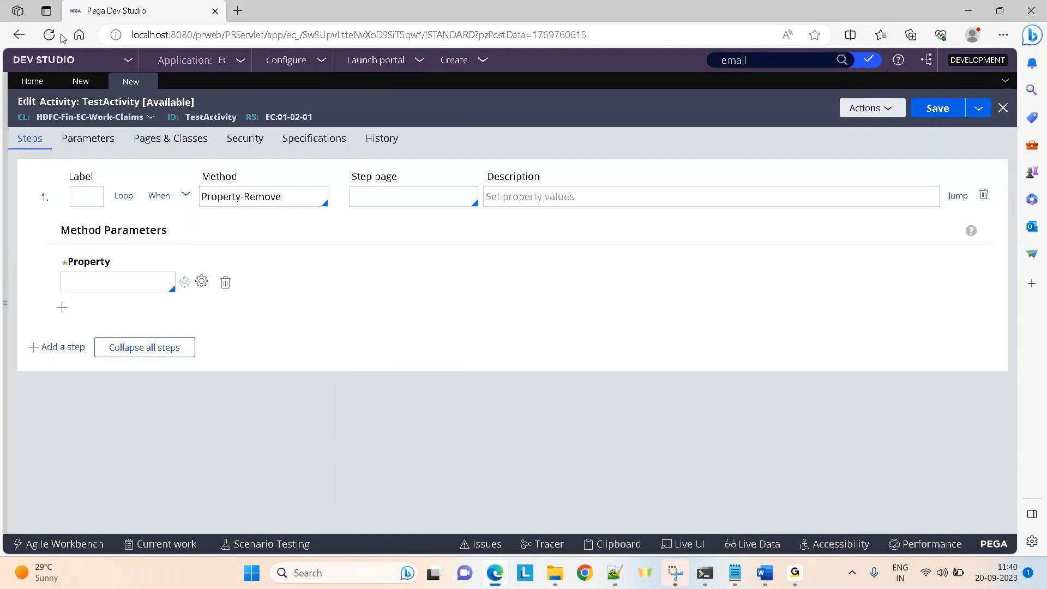
Change LearningDT's first row action to Update Page on .AccountNo.
click(81, 82)
drag(323, 204, 224, 209)
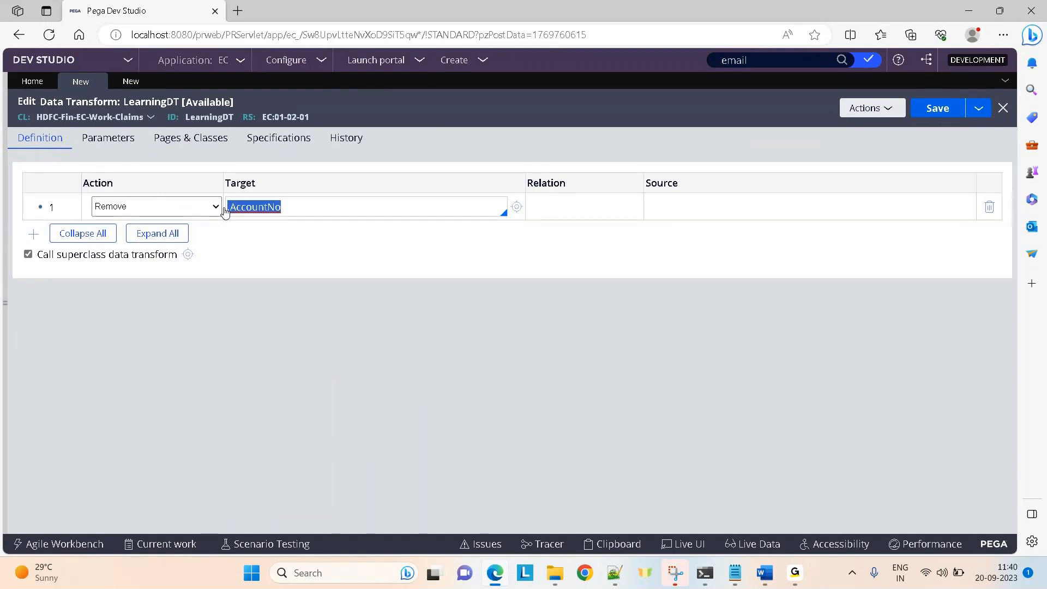
click(187, 209)
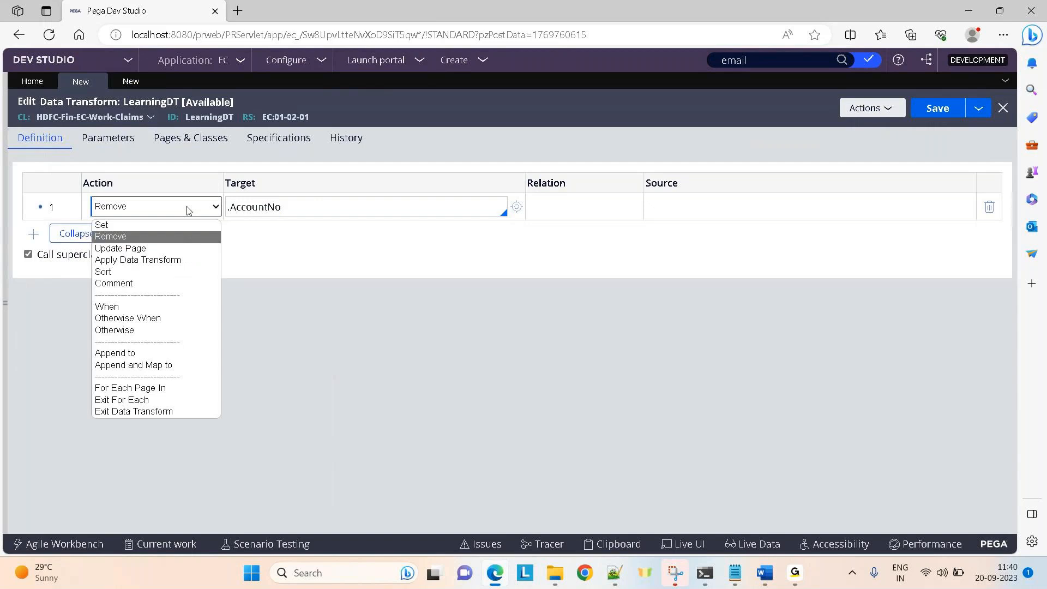
click(136, 250)
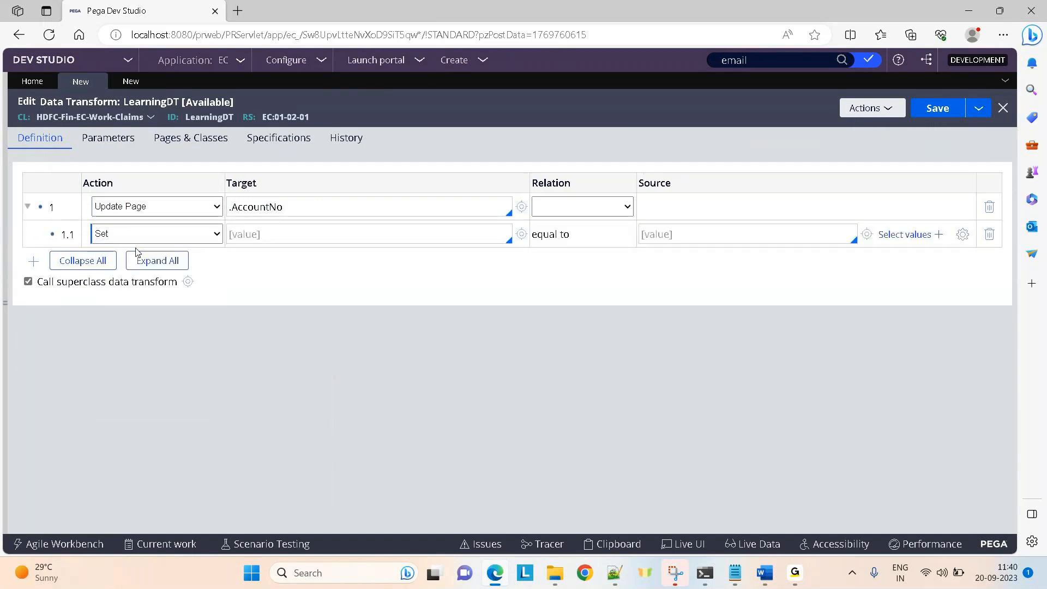
Set TestActivity's method back to Property-Set with step page Temp.
click(127, 85)
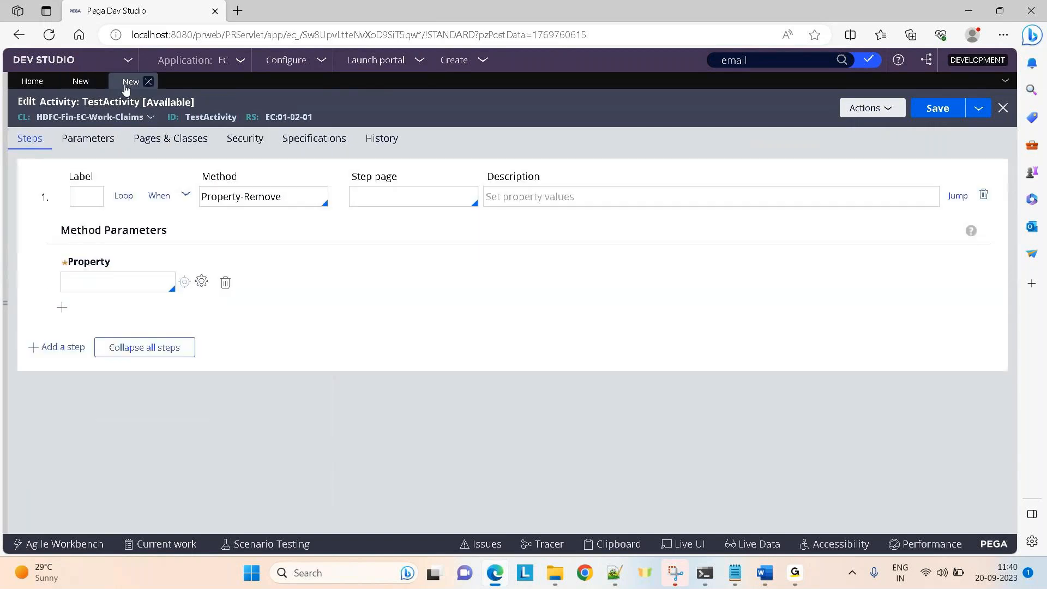
key(BackSpace)
key(BackSpace)
key(BackSpace)
key(BackSpace)
key(BackSpace)
key(BackSpace)
text(set)
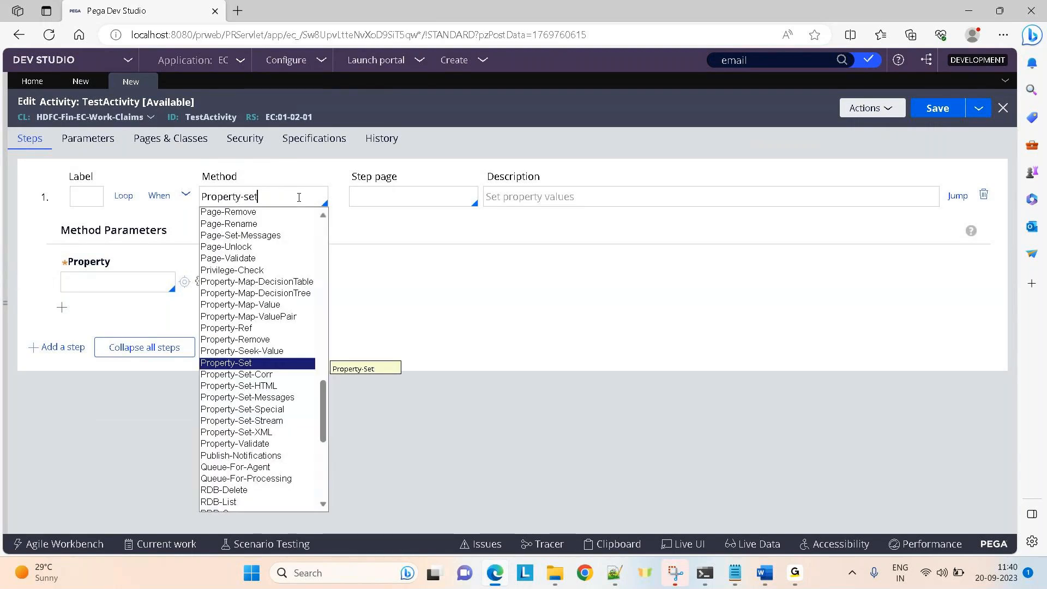
key(Return)
click(428, 198)
text(Temp)
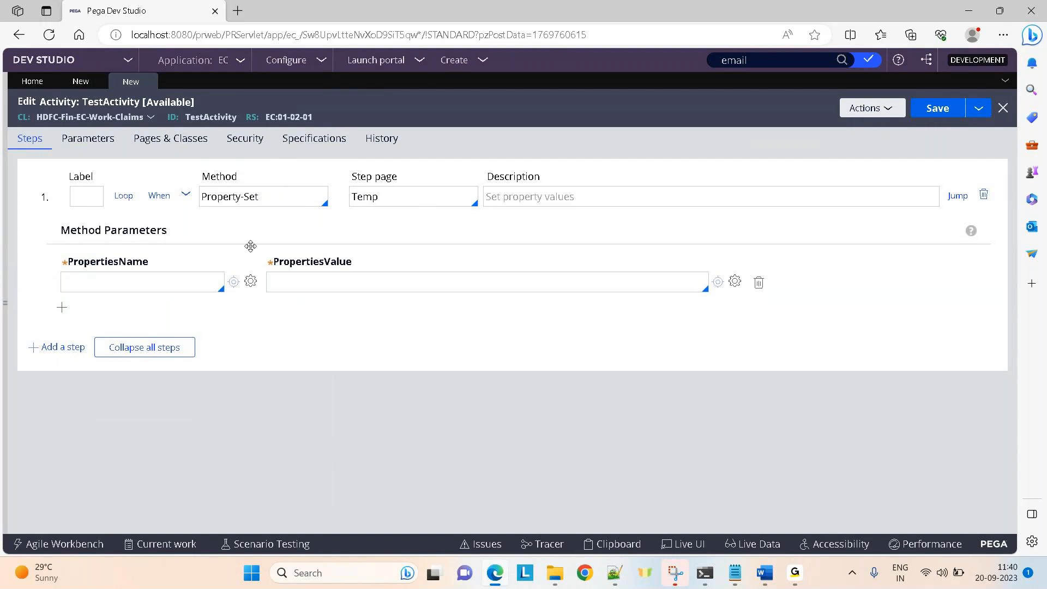
Add TestActivity's first property pair setting .AccountNo to .CardNo.
click(148, 277)
text(.)
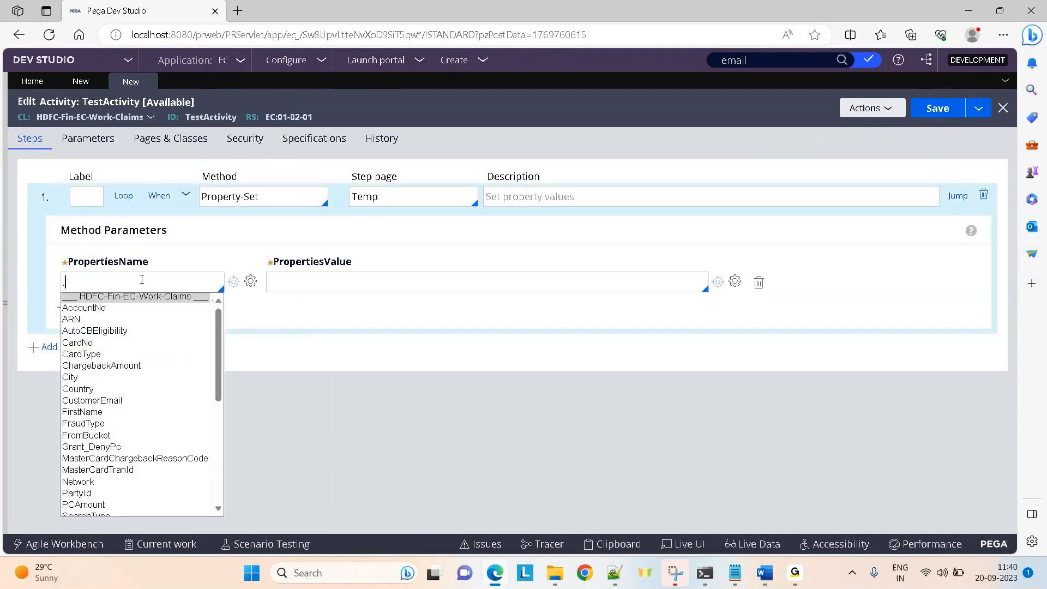
key(Return)
click(347, 273)
text(.)
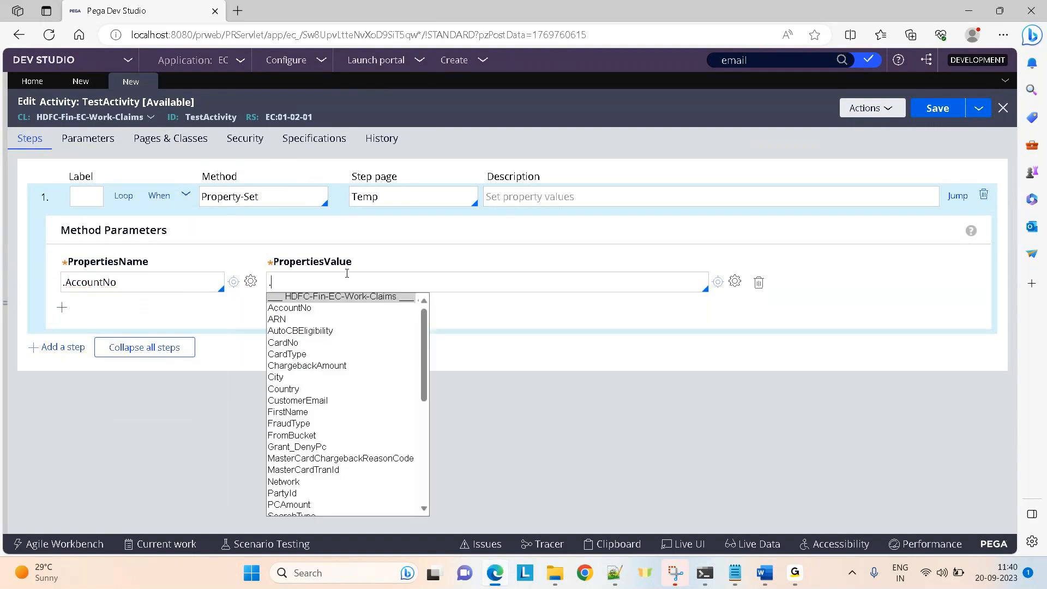
text(ca)
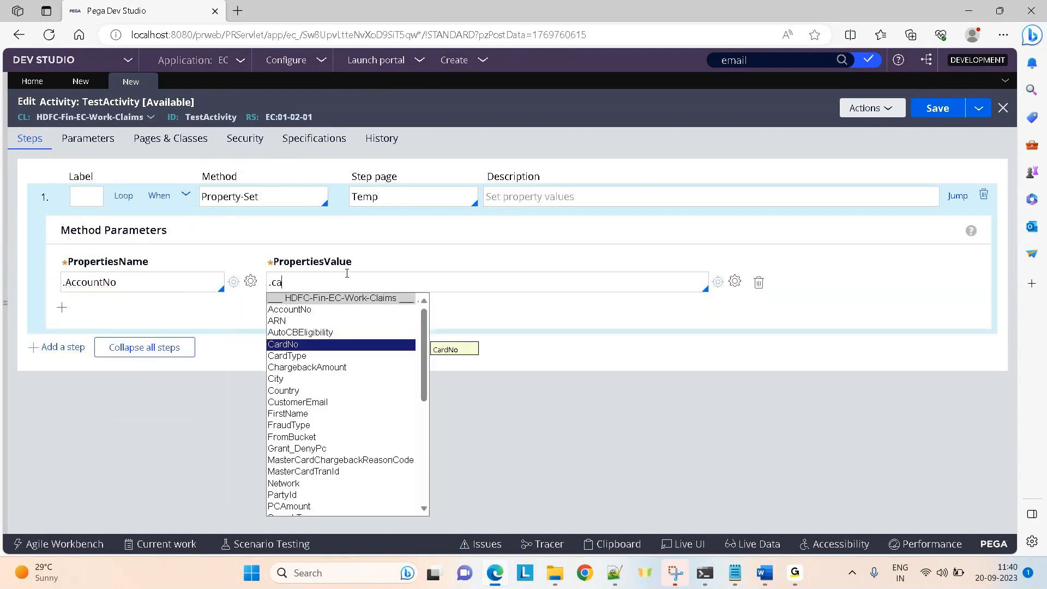
key(Return)
Add a second pair setting .FirstName to a fixed first name, leaving the third row empty.
click(62, 308)
text(.)
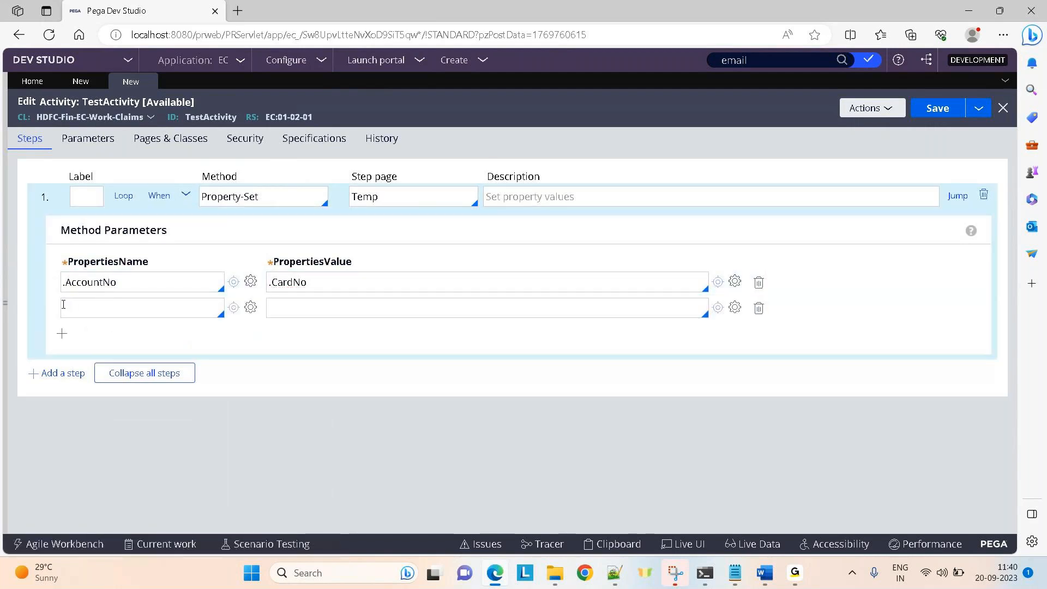
text(fi)
key(Return)
text(Nikhila)
key(Return)
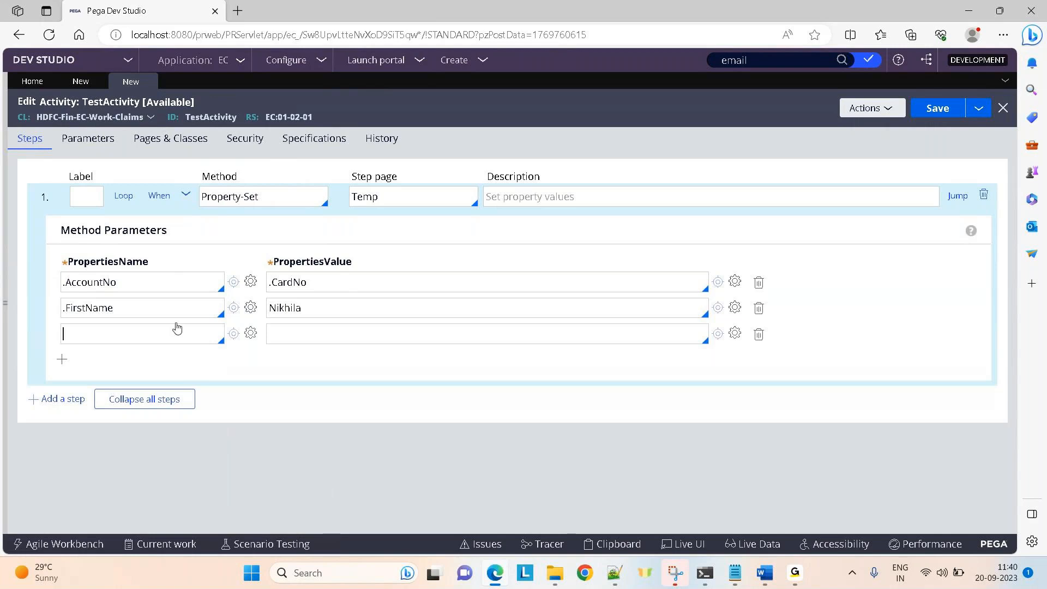
text(.last)
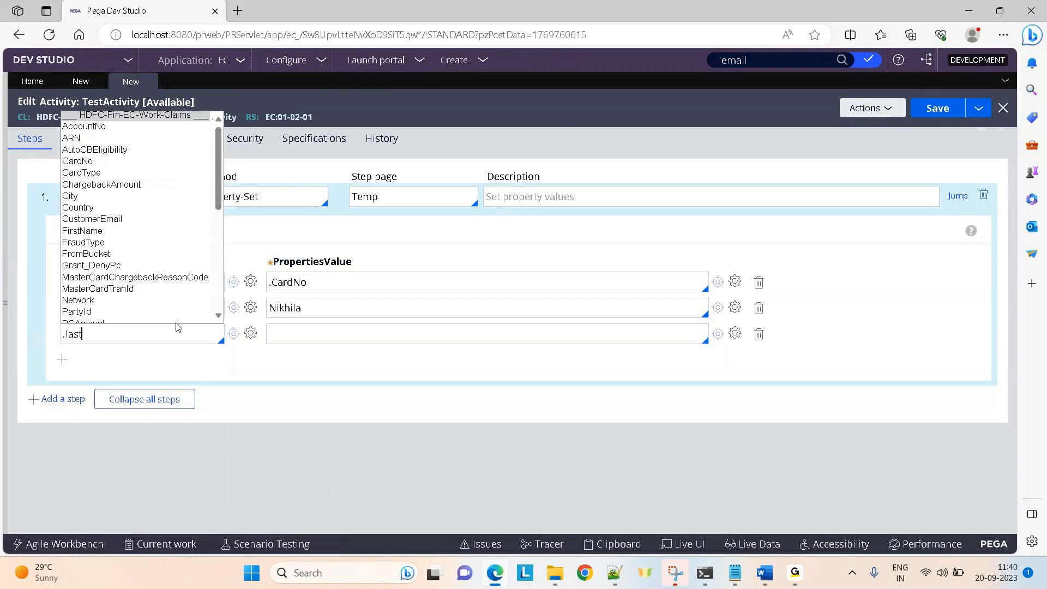
key(ctrl+a)
key(BackSpace)
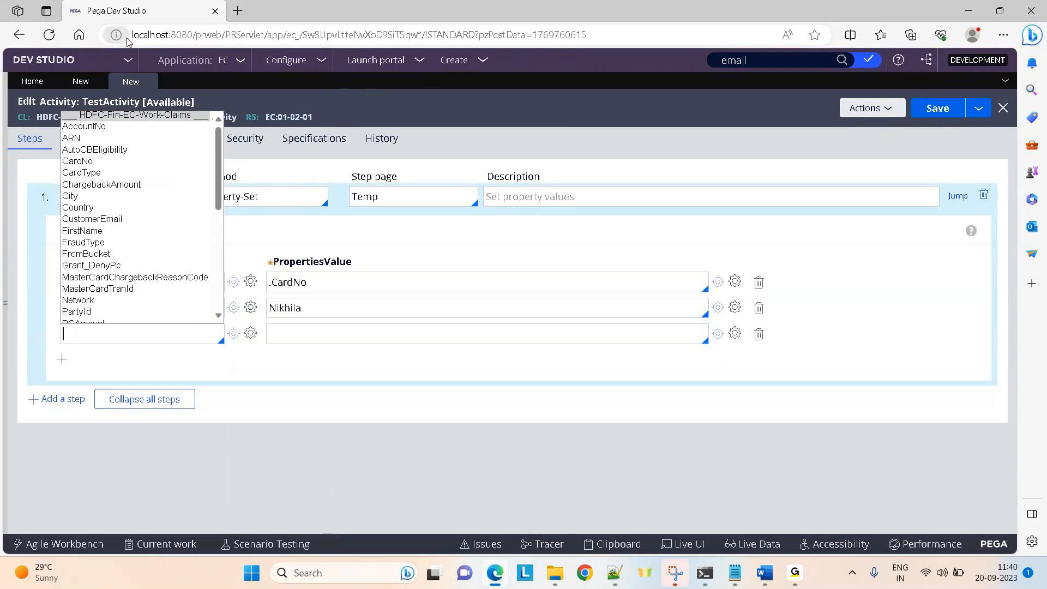
In LearningDT, clear row 1's target and begin typing Temp.
click(80, 81)
click(304, 203)
key(ctrl+a)
key(BackSpace)
text(Team)
key(BackSpace)
key(BackSpace)
Finish row 1's target as Temp and set nested row 1.1 .AccountNo to 43254325.
text(mp)
click(264, 240)
text(.acvc)
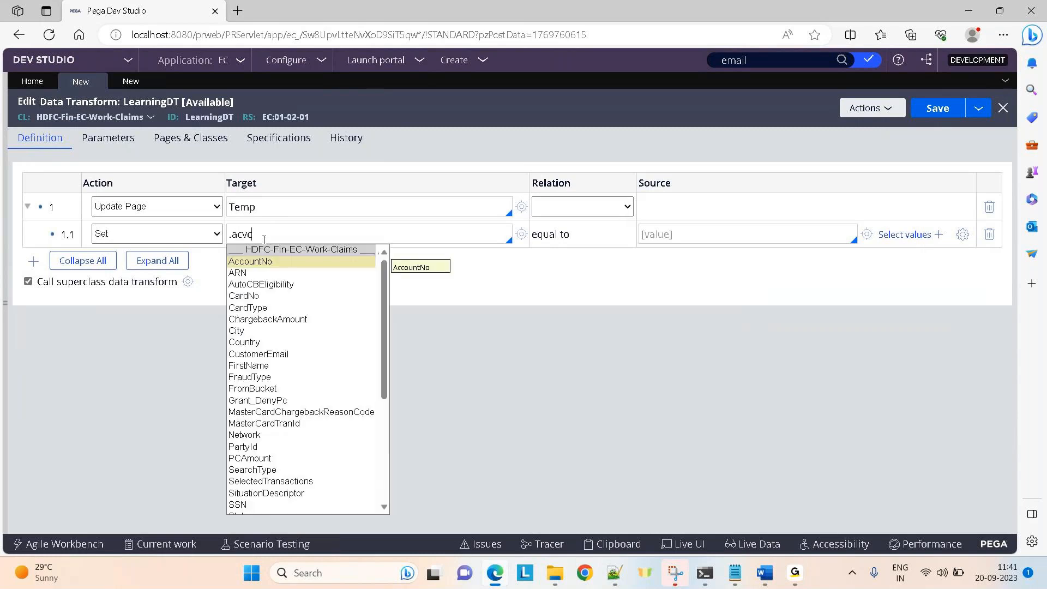
key(Down)
key(Return)
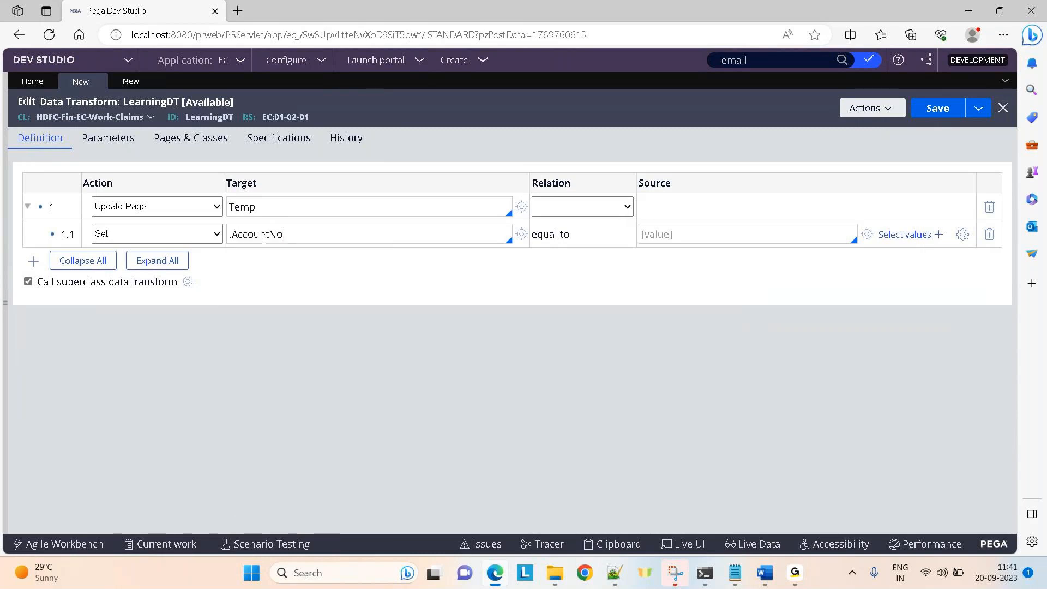
click(730, 232)
text(43254325)
Add a nested row 1.2 under Temp, deleting the extra rows 1.3 and 2.
click(33, 260)
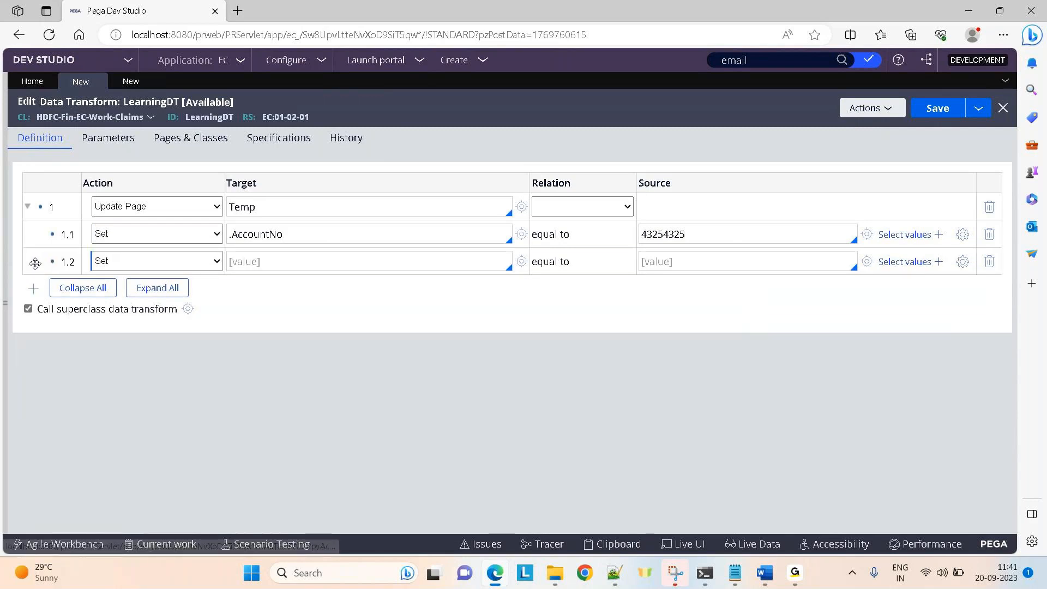
click(302, 207)
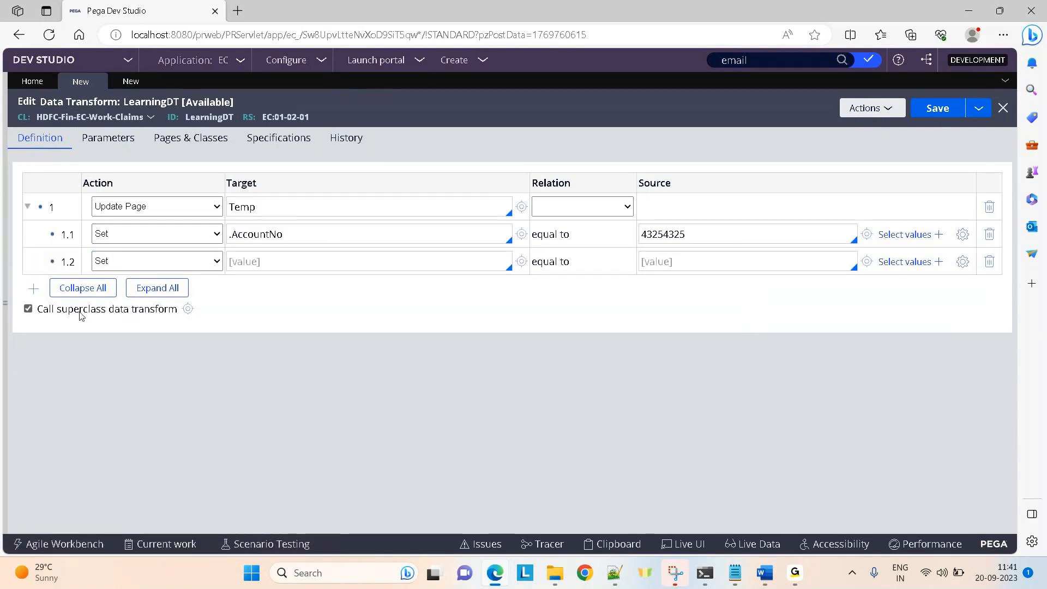
click(33, 290)
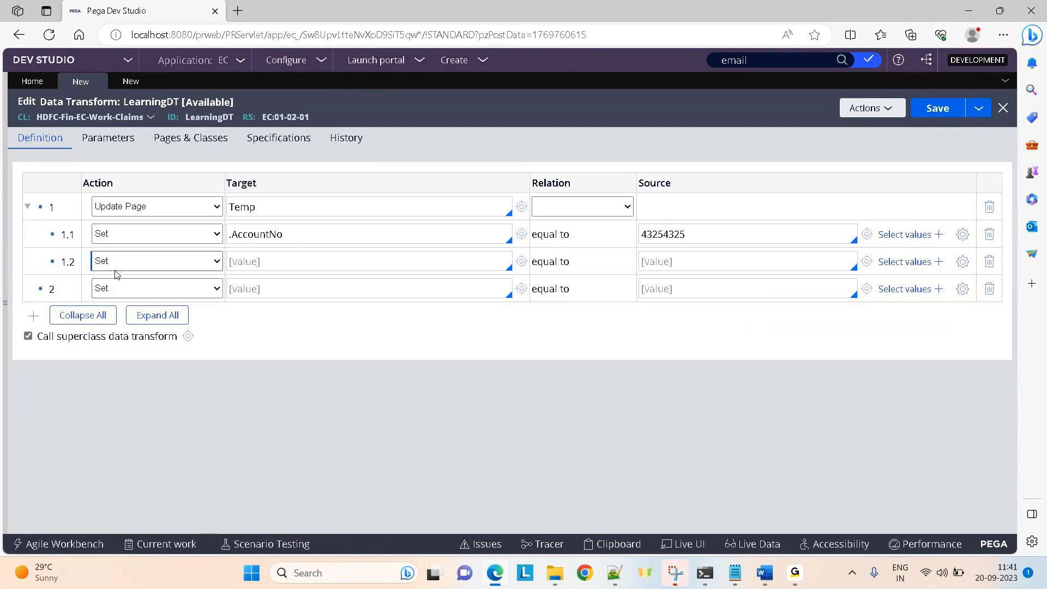
click(33, 318)
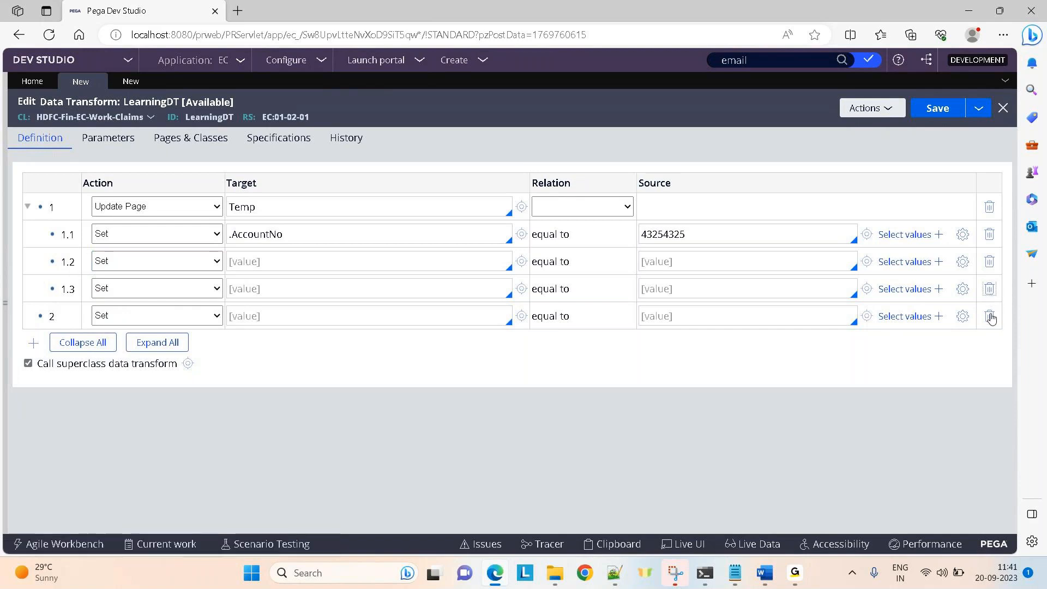
click(989, 289)
click(989, 289)
Set row 1.2's target to .CardNo with the value 33535.
click(311, 269)
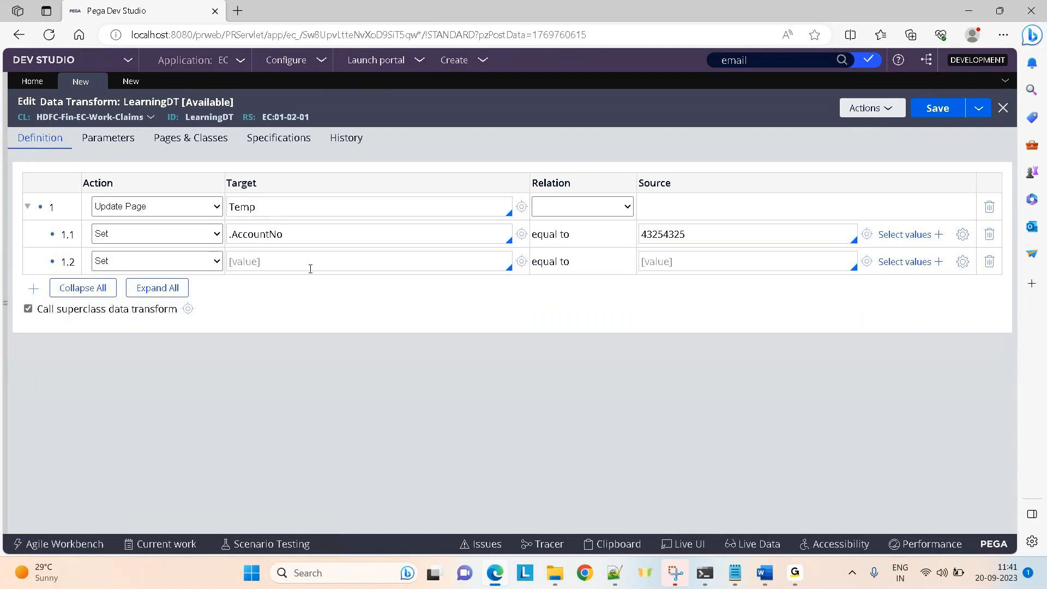
text(.)
key(Down)
key(Down)
key(Down)
key(Down)
key(Return)
click(727, 255)
text(33535)
Point TestActivity's values at pyWorkPage, setting .FirstName to pyWorkPage.FirstName.
click(143, 87)
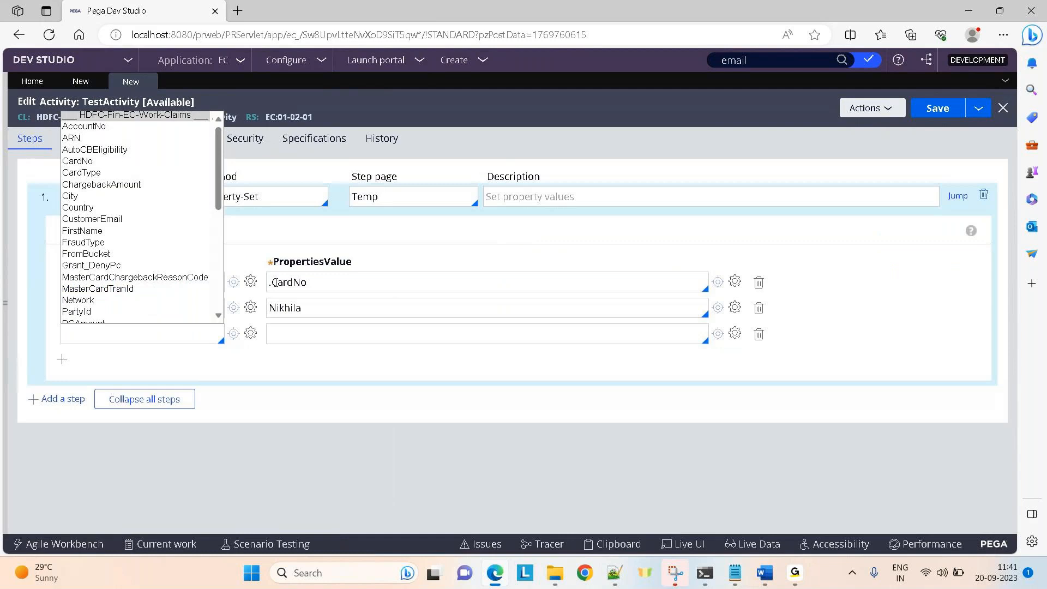
text(pr)
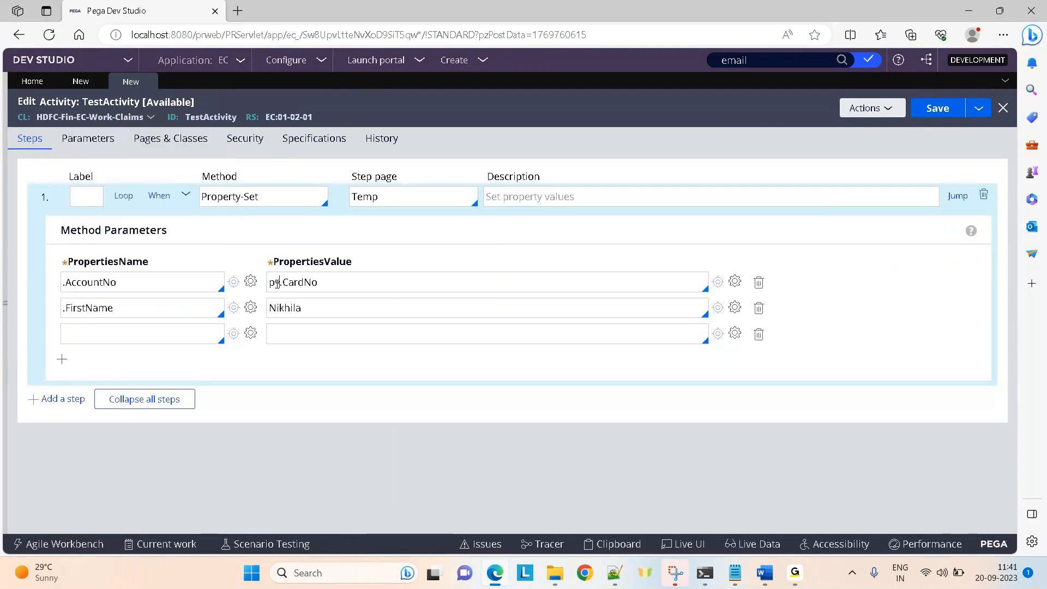
text(WorkPage)
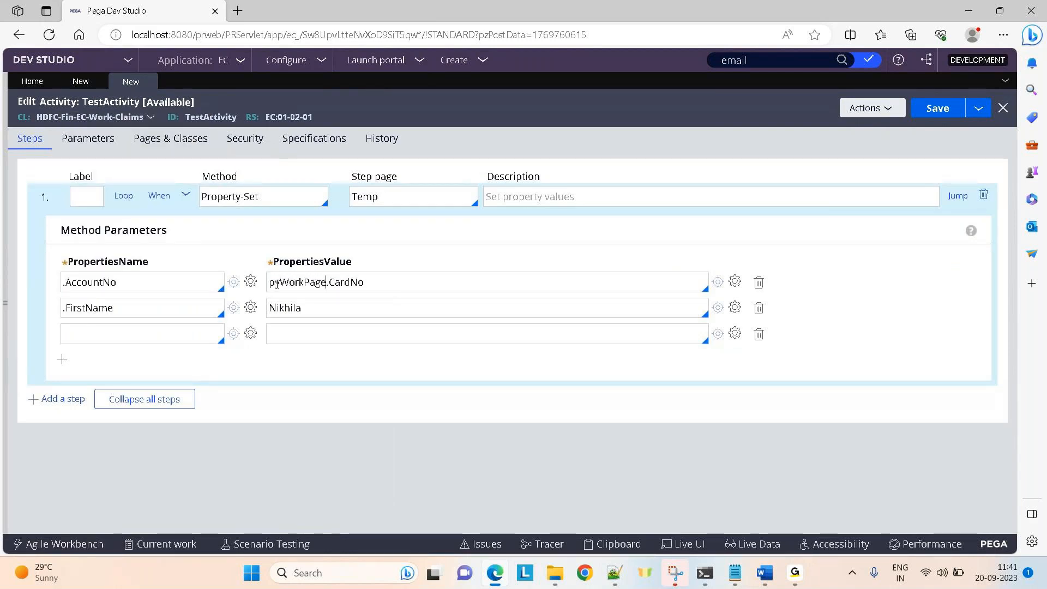
double_click(284, 284)
key(ctrl+c)
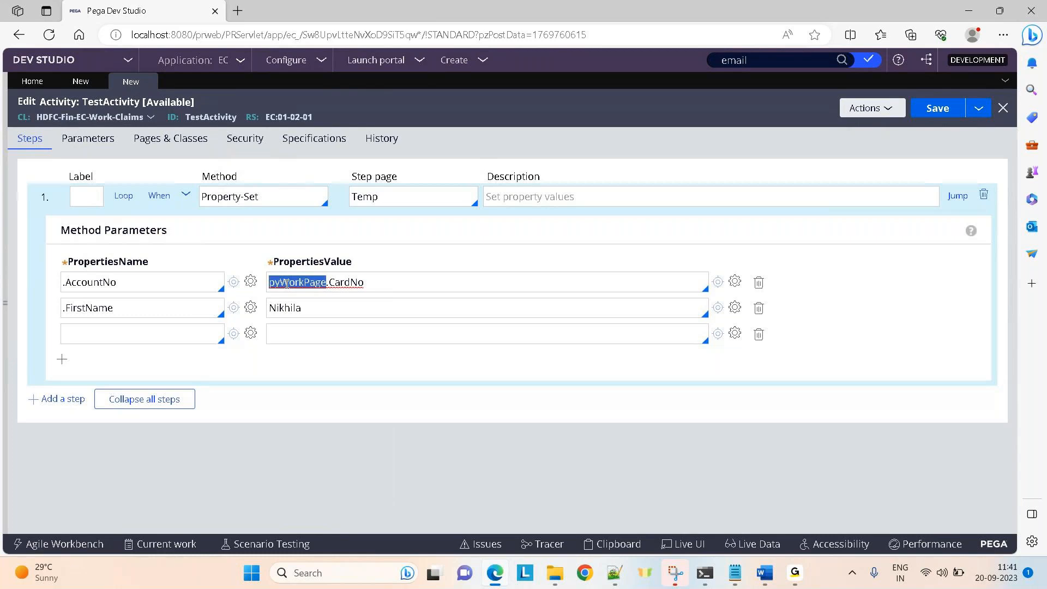
double_click(287, 311)
key(ctrl+v)
text(.FirstName)
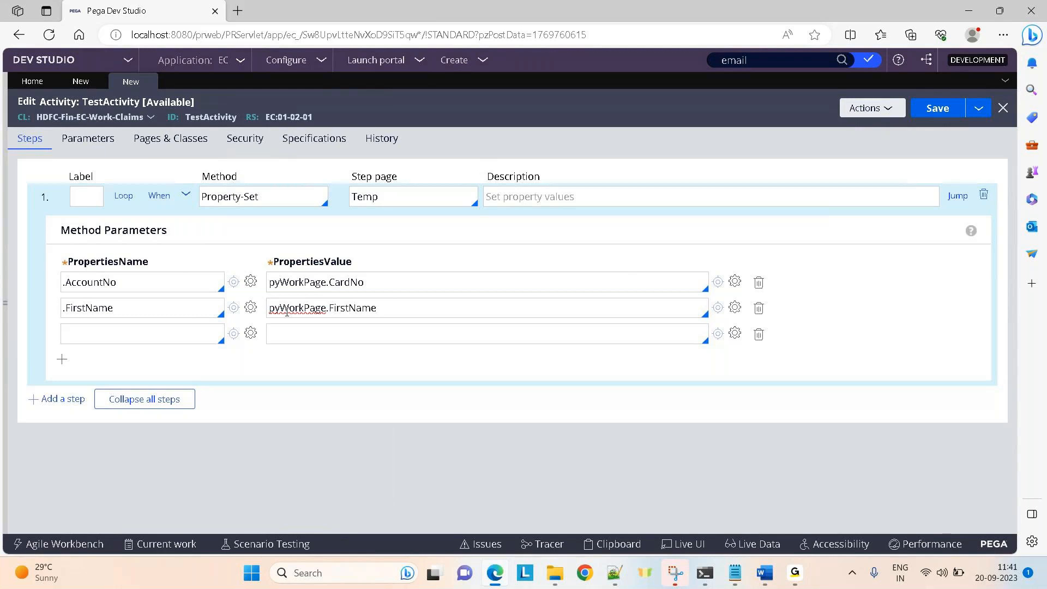
Make LearningDT's Temp row update with values from pyWorkPage.
click(81, 82)
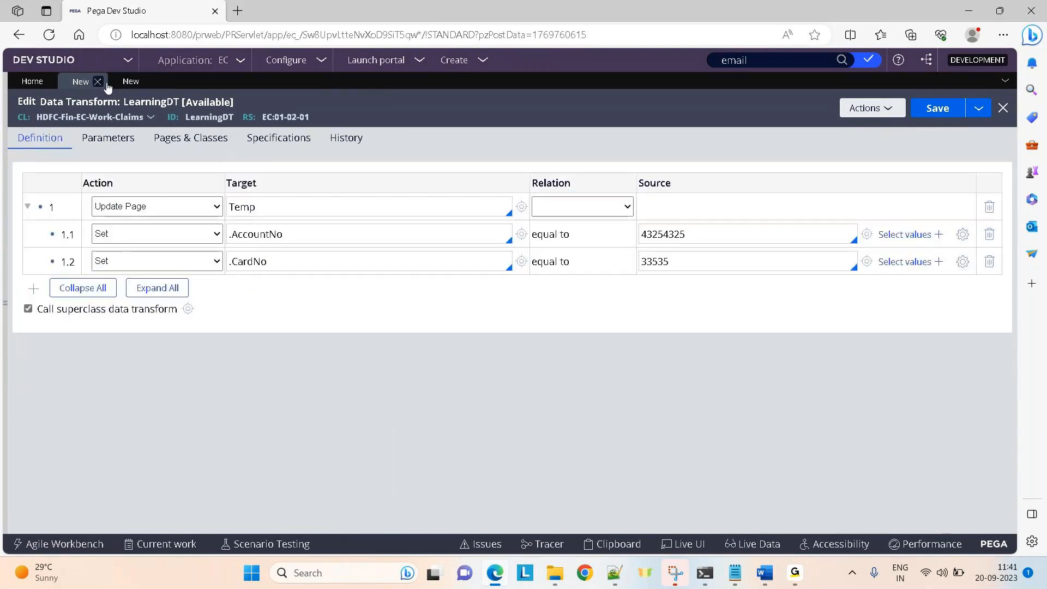
click(590, 210)
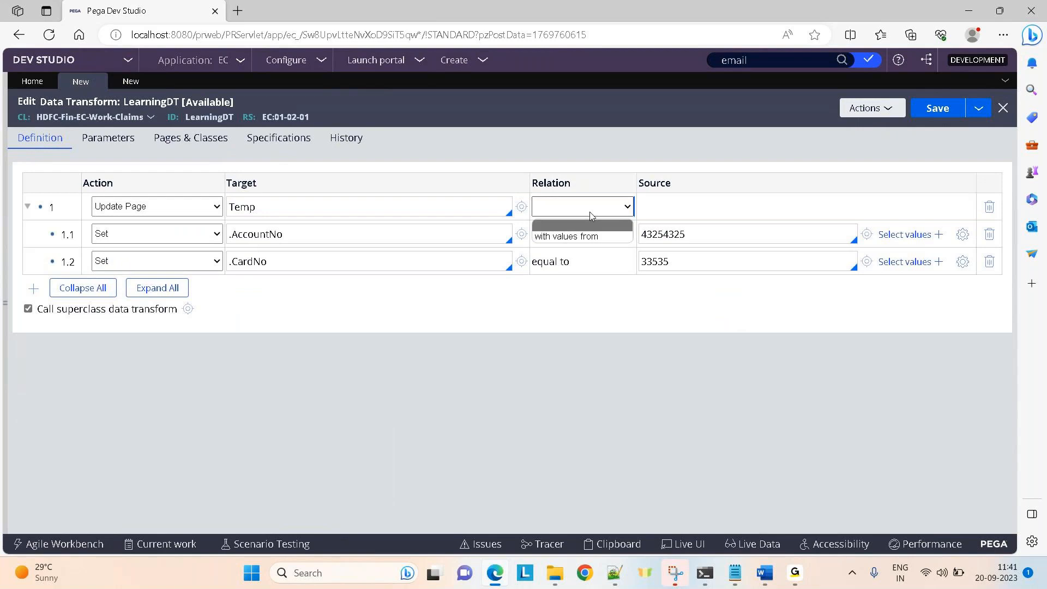
click(567, 236)
click(668, 211)
text(pyWork)
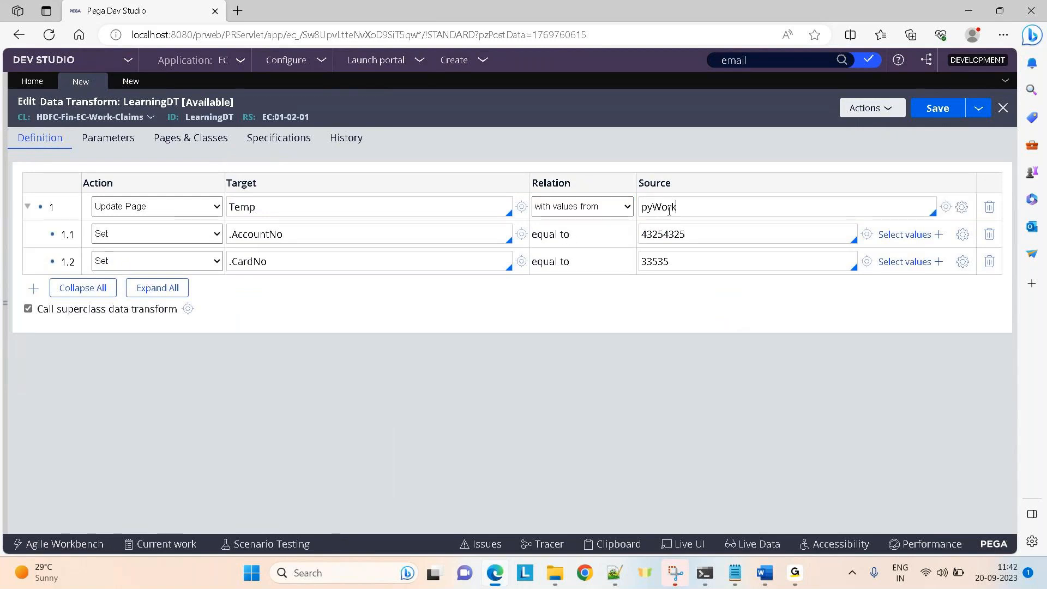
text(Page)
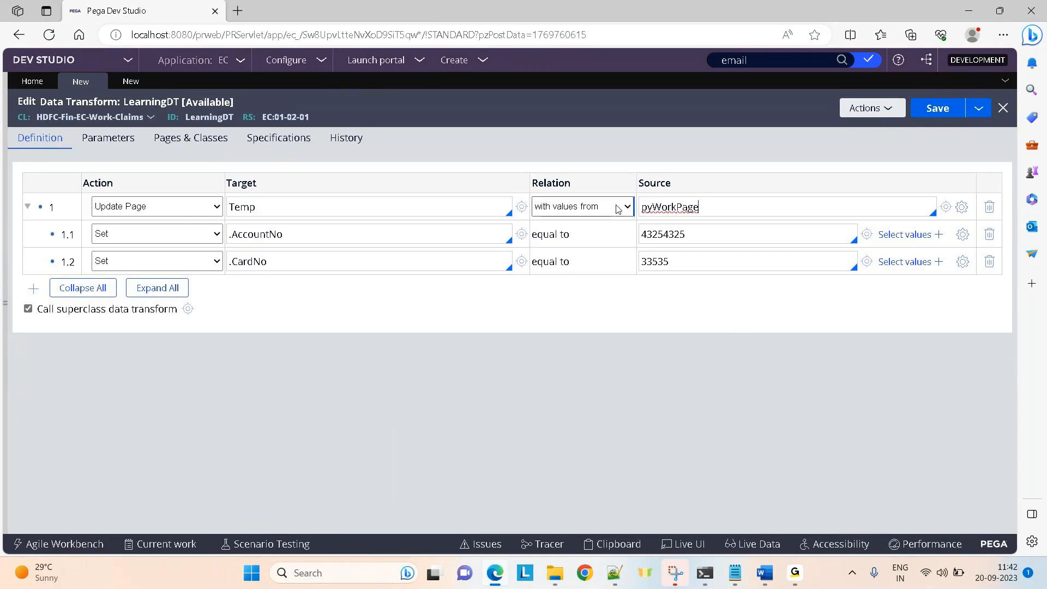
drag(717, 213, 627, 210)
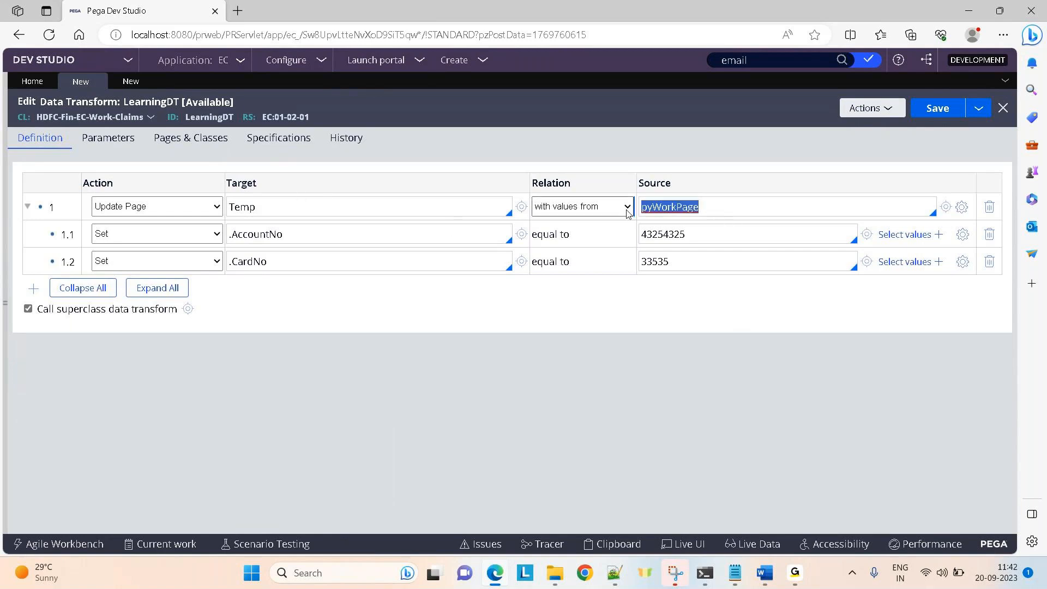
Replace the fixed sources 43254325 and 33535 with .AccountNo and .CardNo.
double_click(677, 238)
key(BackSpace)
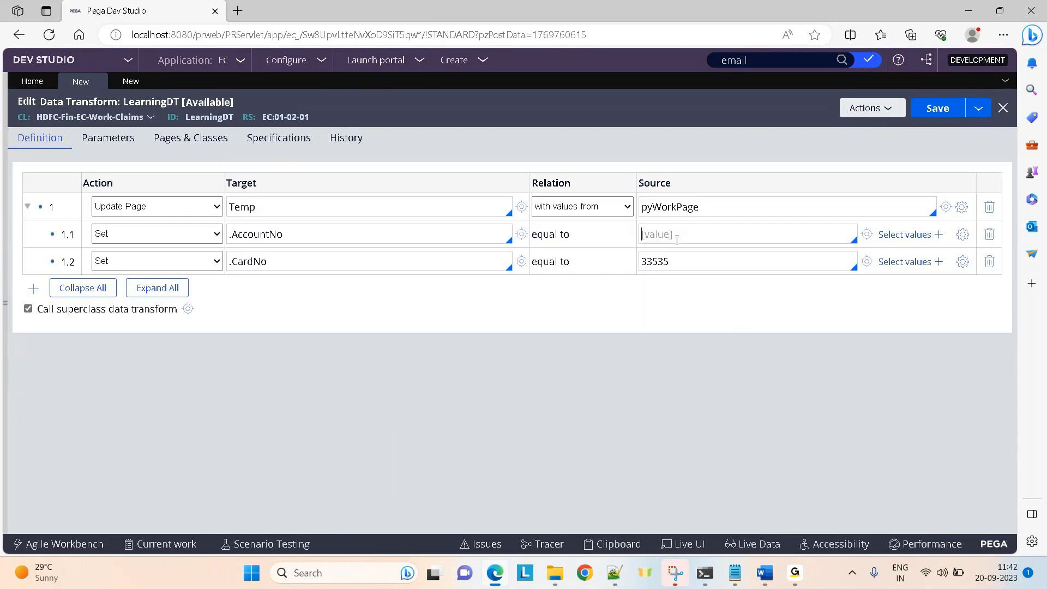
text(.Acc)
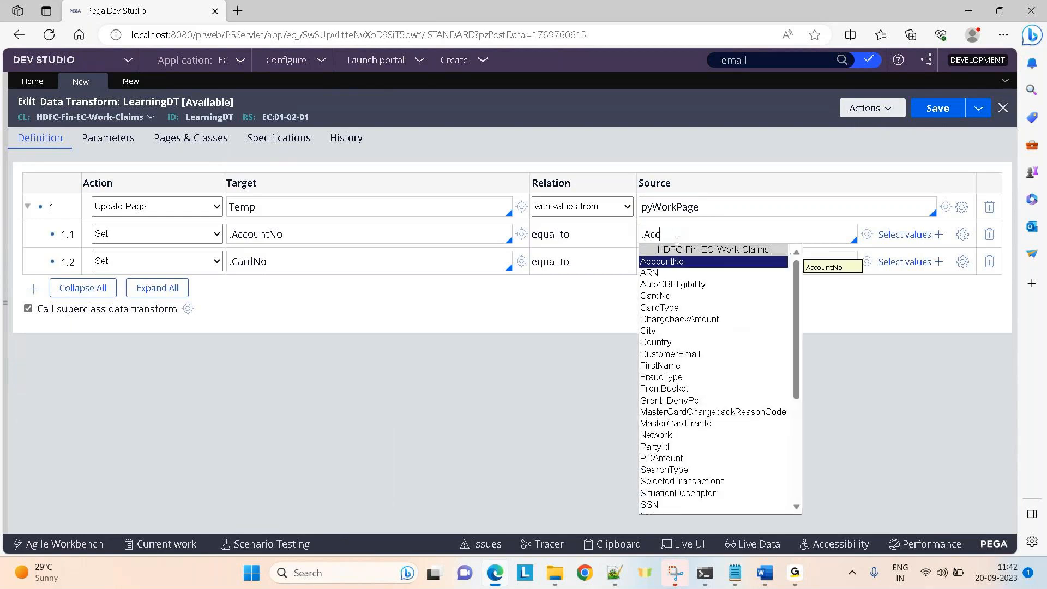
key(Return)
double_click(663, 263)
key(BackSpace)
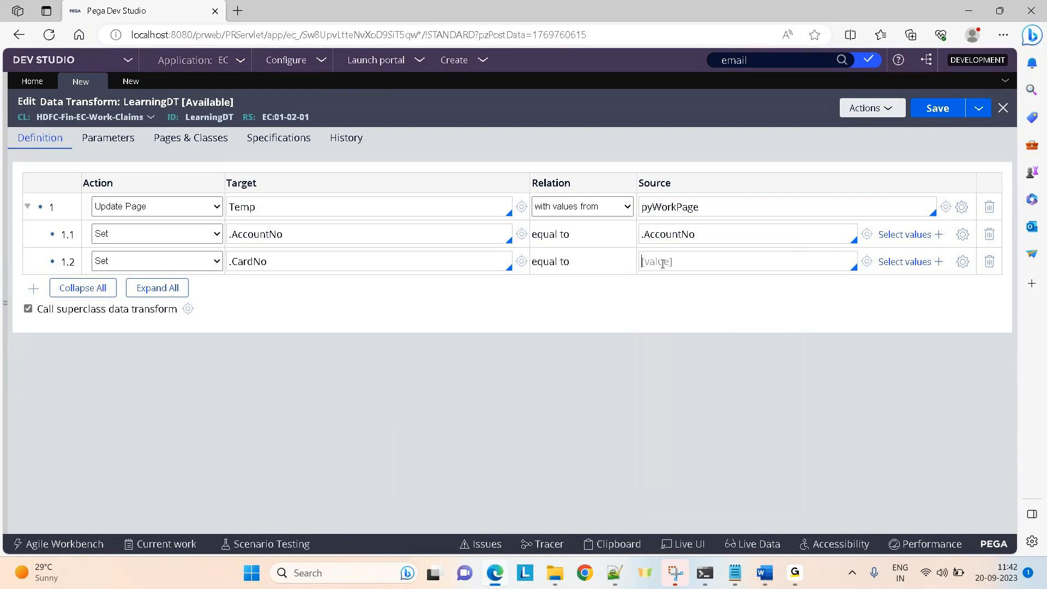
text(.Car)
key(Return)
click(186, 207)
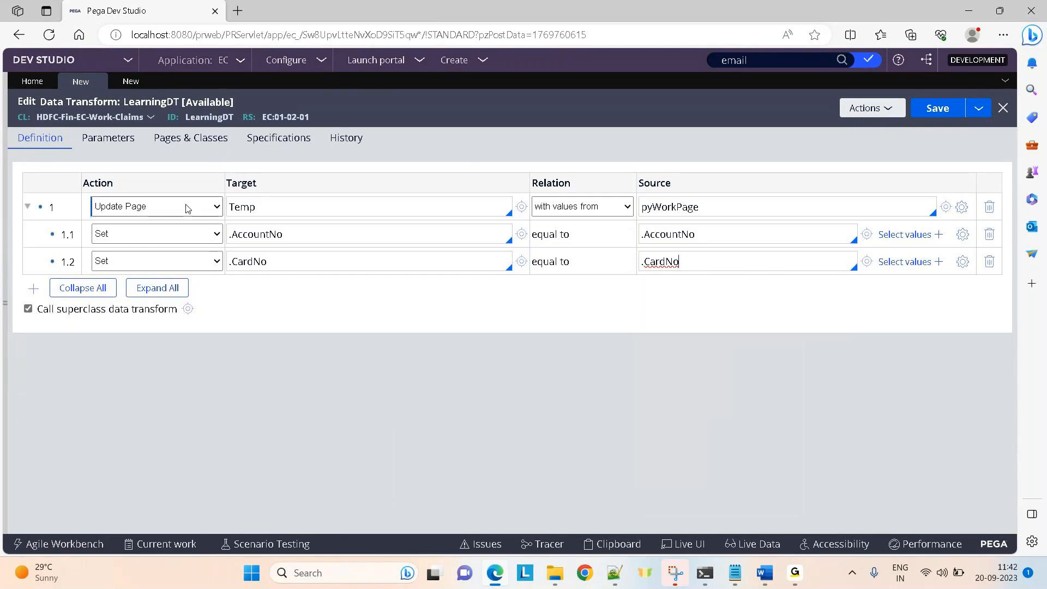
Switch row 1 to Apply Data Transform, accept deleting its two child rows, and clear Temp.
click(136, 261)
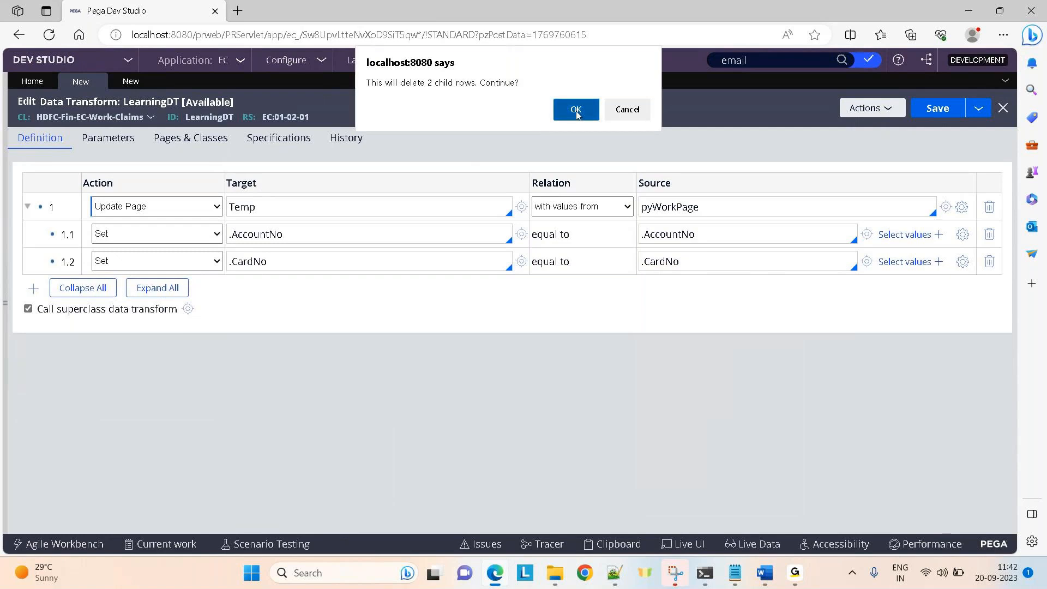
click(576, 110)
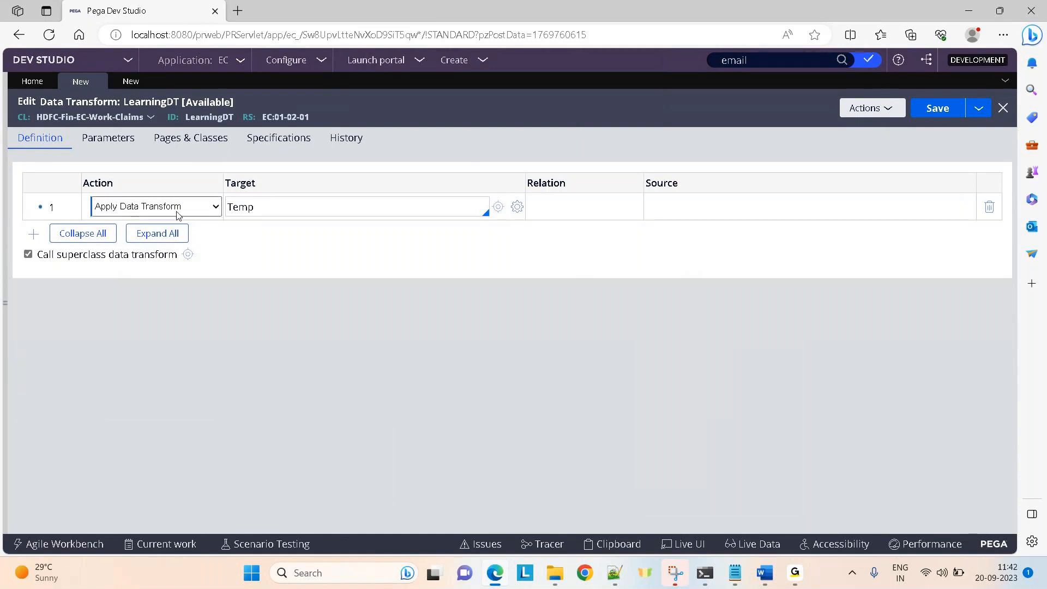
double_click(249, 208)
key(BackSpace)
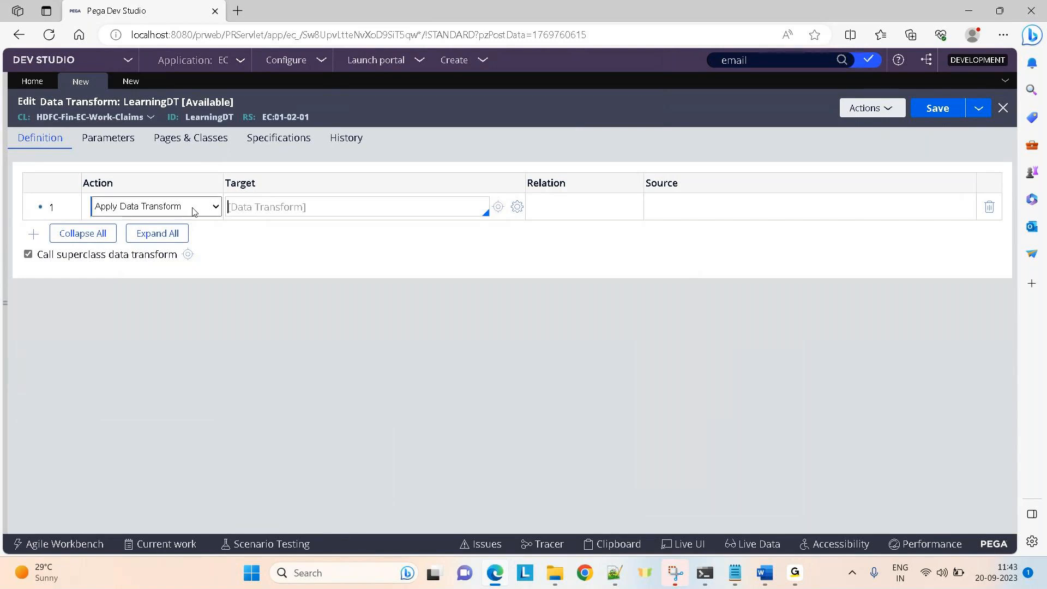
Try pySetFieldDefaults as the Apply Data Transform target, then clear it from the Target field.
click(290, 196)
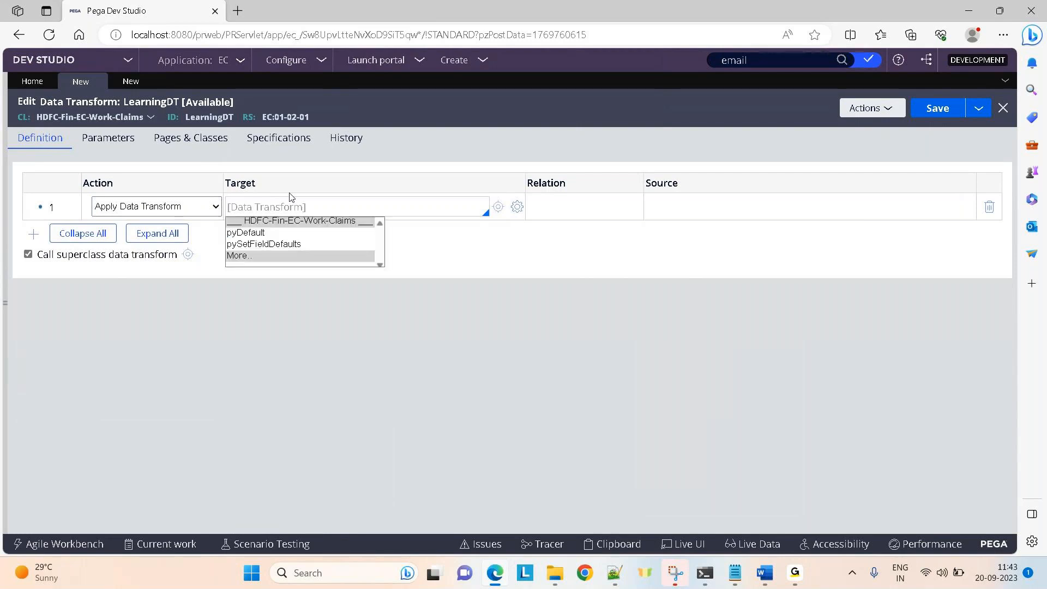
key(Down)
key(Down)
key(Down)
key(Up)
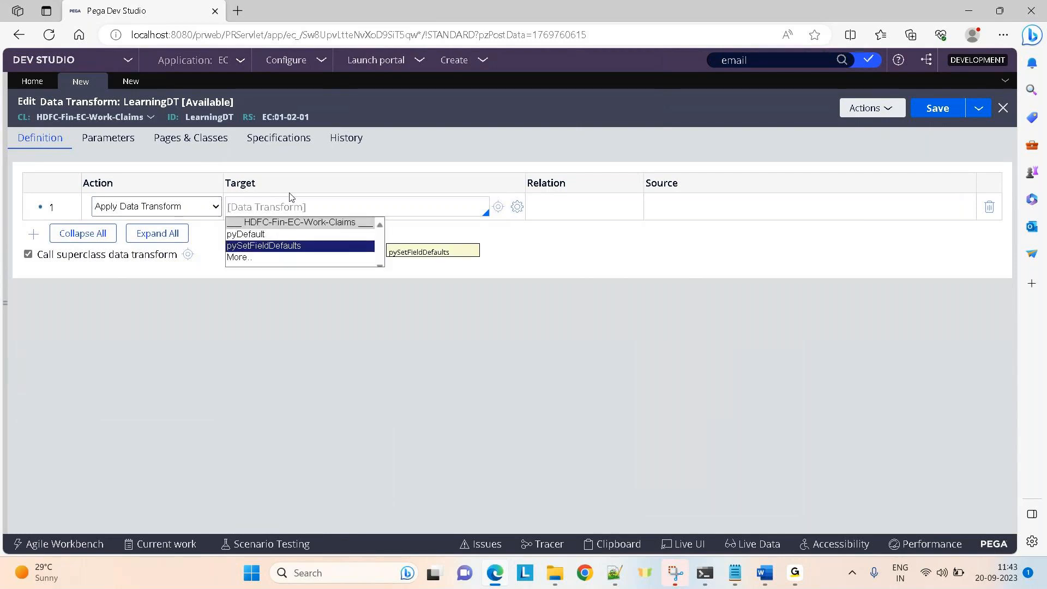
key(Return)
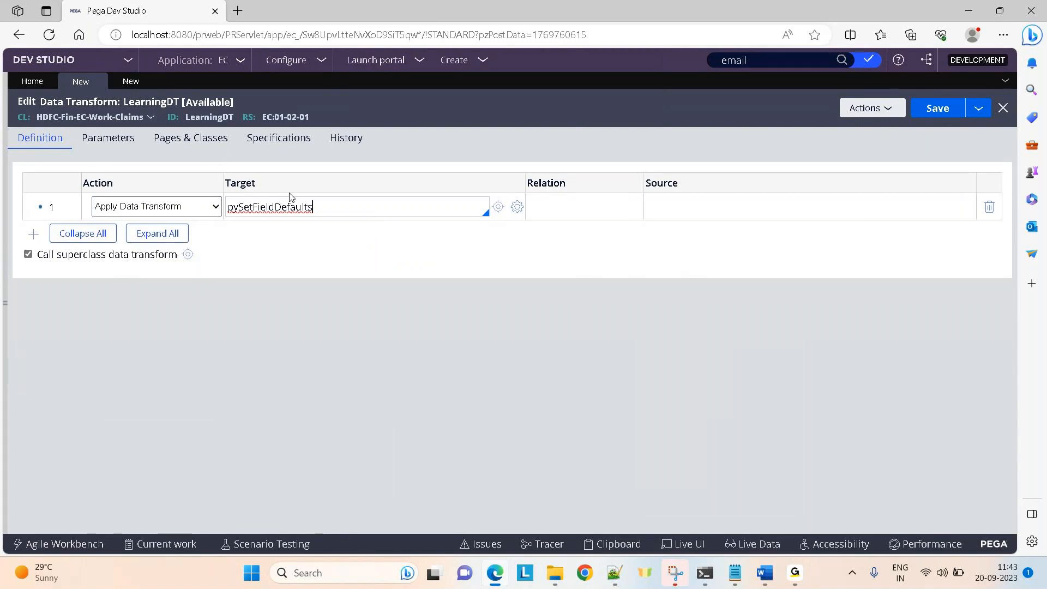
key(ctrl+a)
key(BackSpace)
Set the target to pyDefault and check that it has no parameters to fill in.
key(Down)
key(Down)
key(Return)
click(518, 206)
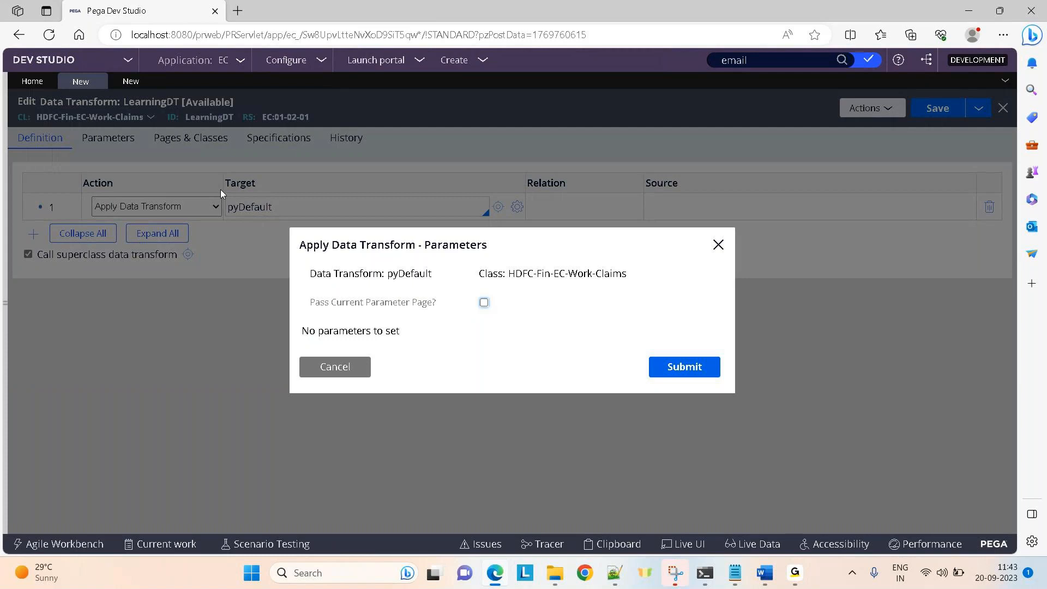
click(346, 371)
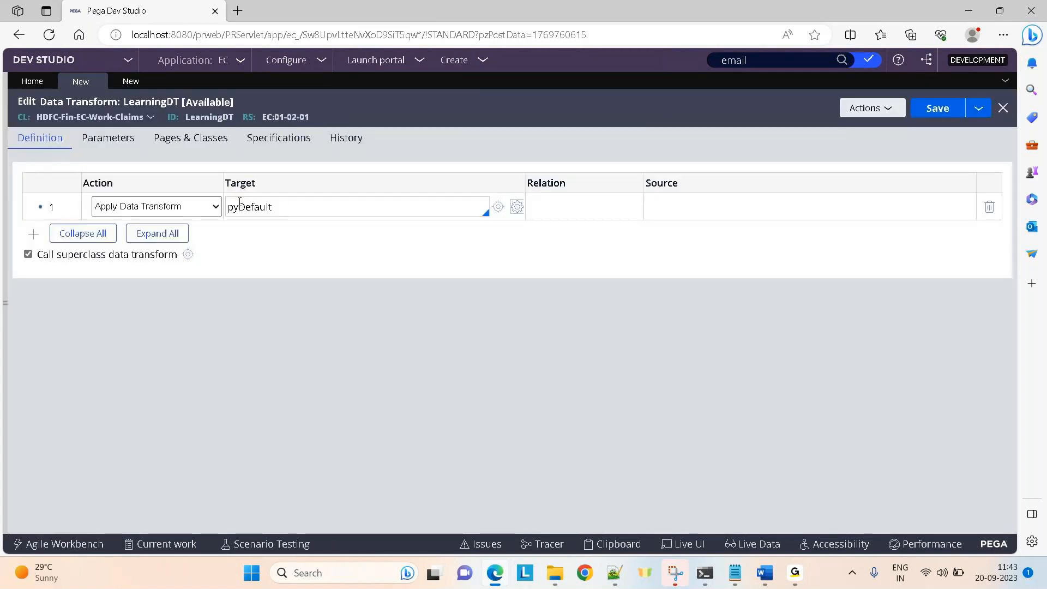
Save a copy of pyDefault into ruleset EC 01-02-01 and view its Parameters tab.
click(497, 208)
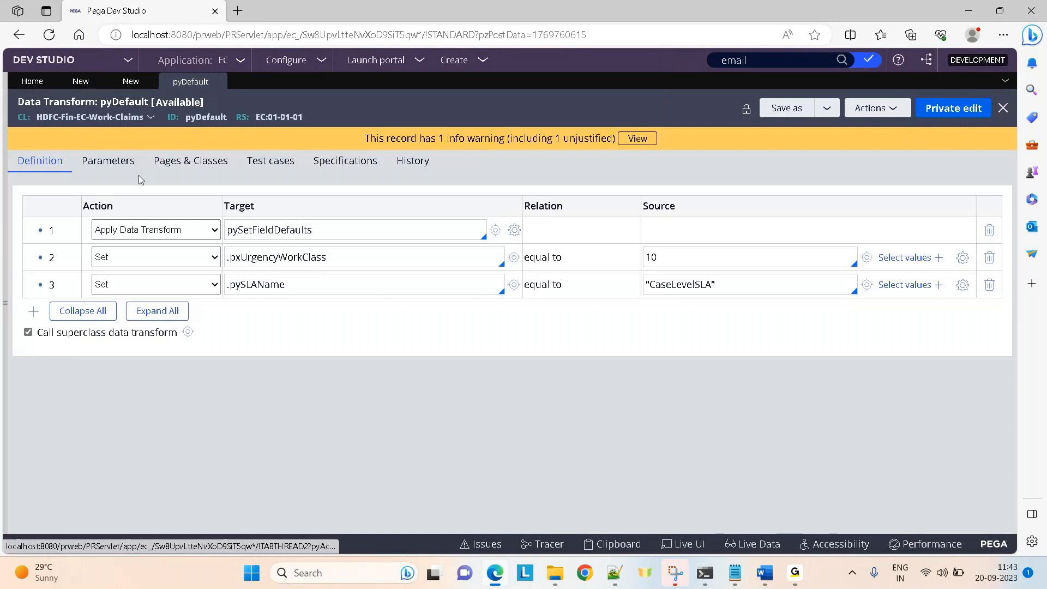
click(112, 169)
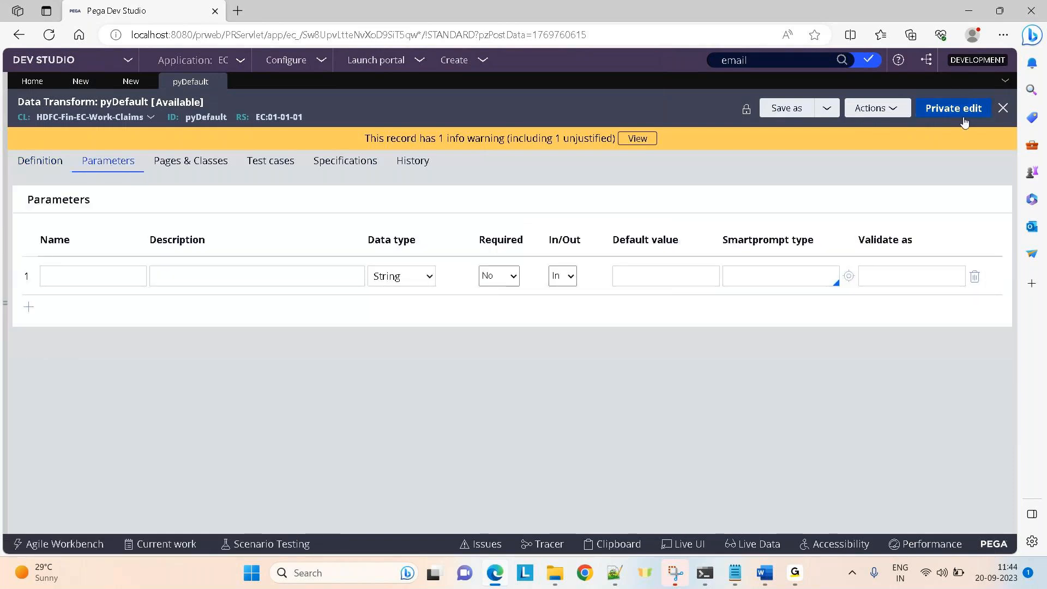
click(785, 108)
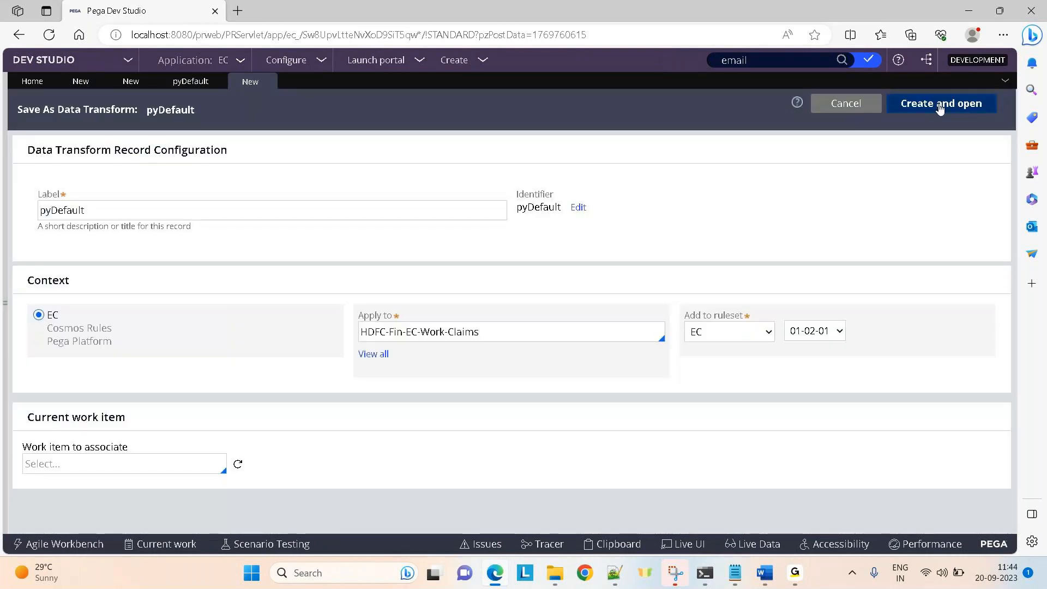
click(940, 108)
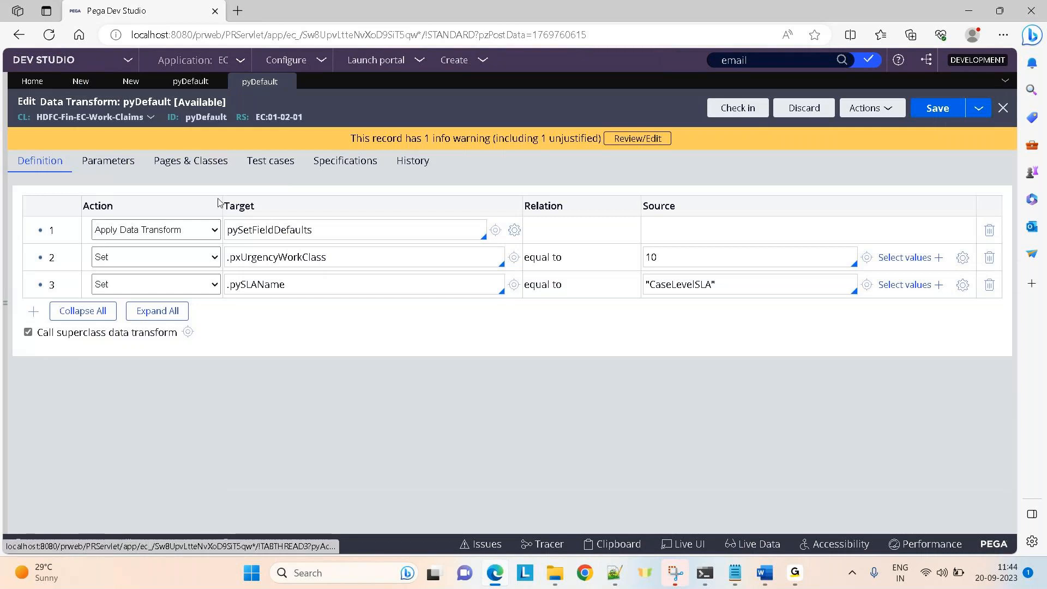
click(108, 166)
Add String parameters Test1 and Test2 to the pyDefault copy, save it and close the tab.
click(71, 278)
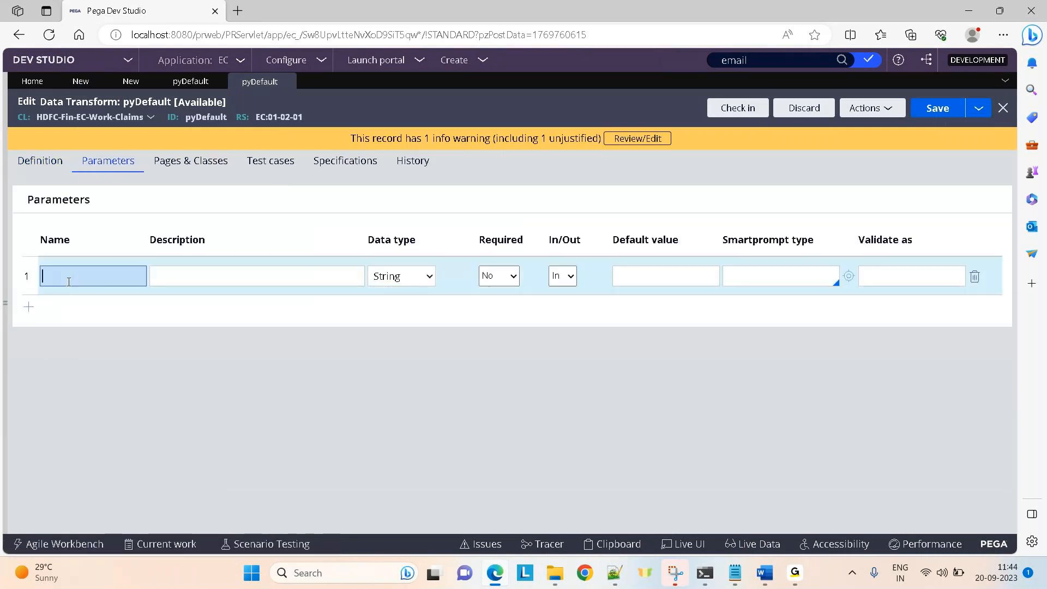
text(Test1)
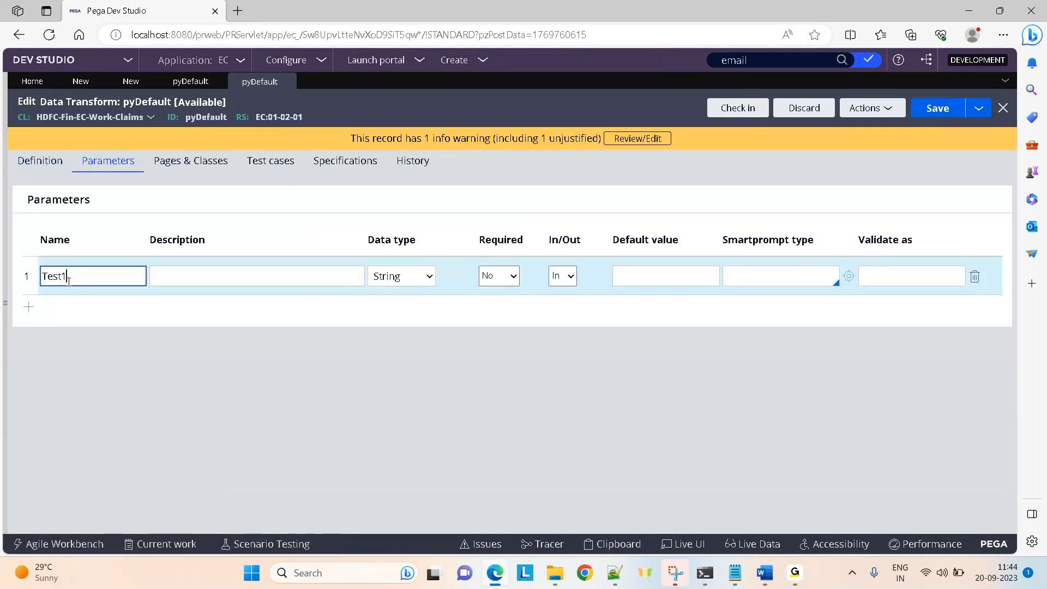
click(28, 311)
text(Test2)
click(948, 108)
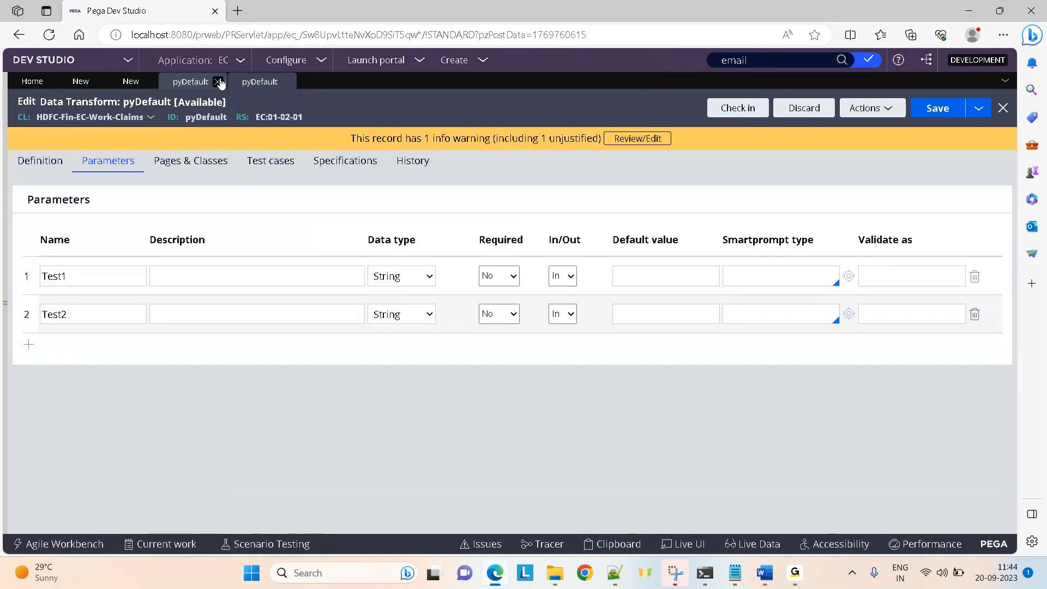
click(217, 81)
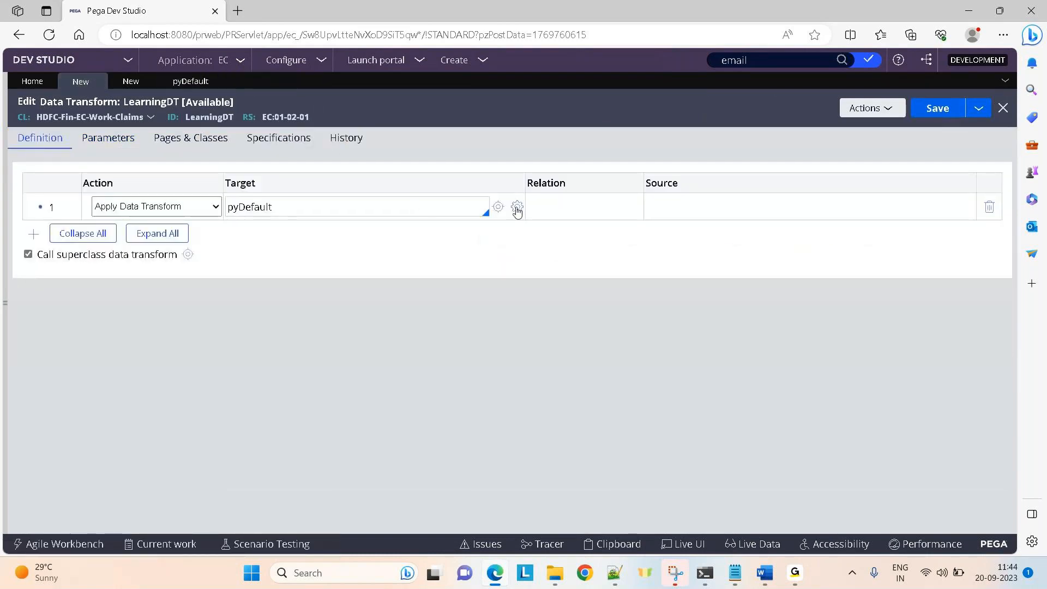
Enter .Account for Test1 and Param.No for Test2, then cancel without applying them.
click(340, 213)
click(518, 208)
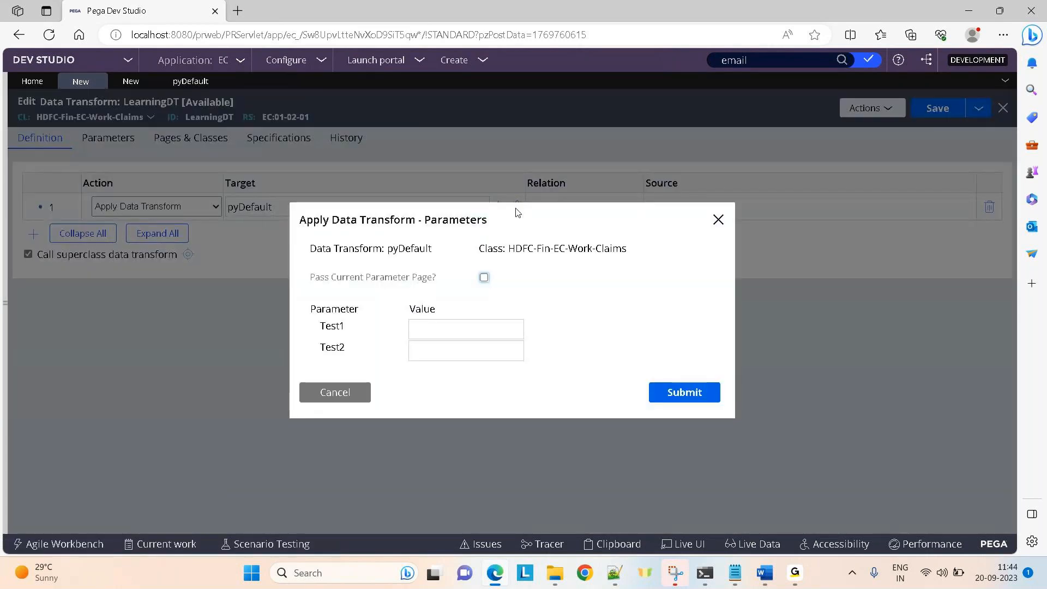
click(446, 325)
text(.Account)
click(449, 347)
text(Param.N)
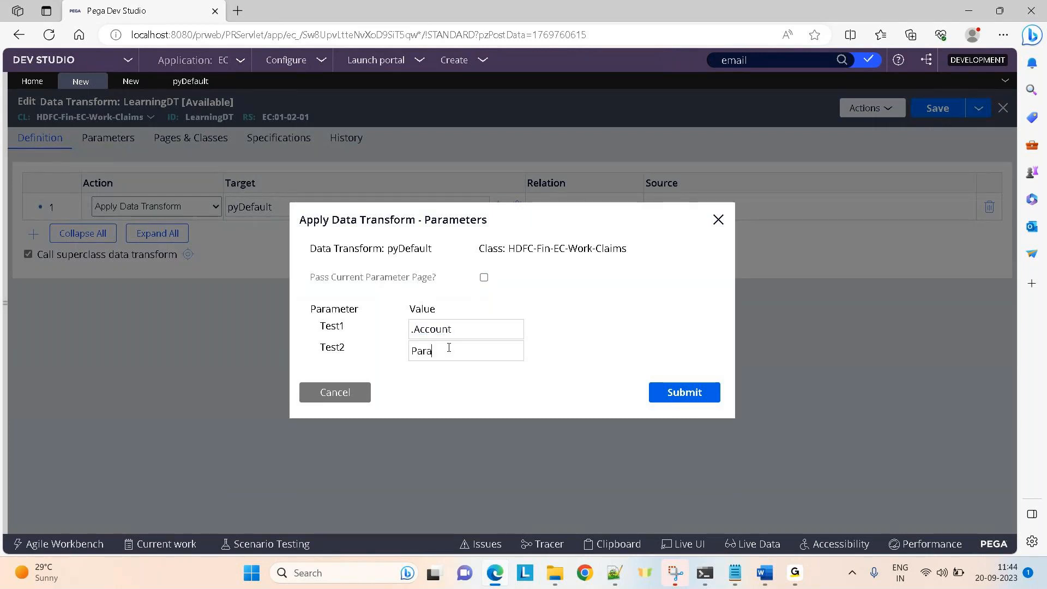
text(o)
click(335, 402)
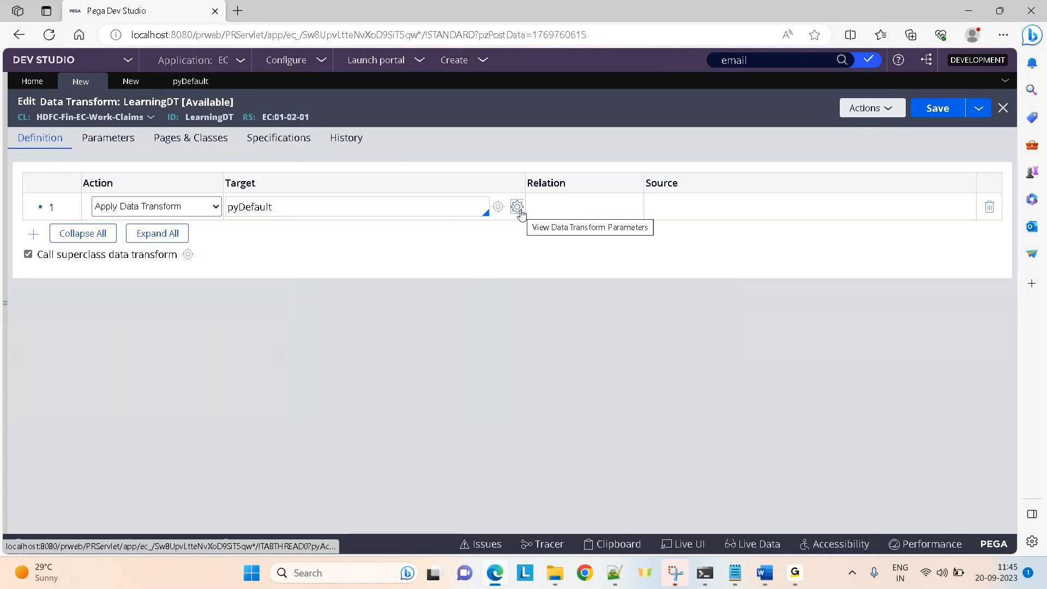
Replace row 1 with a Sort action targeting Countries.pxResults.
click(991, 207)
click(197, 208)
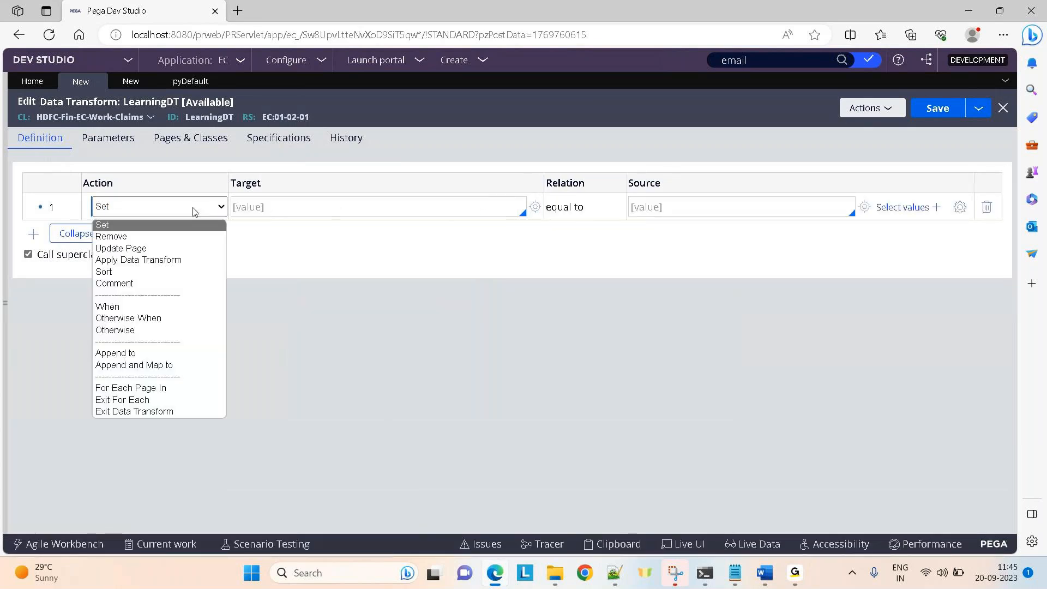
click(114, 271)
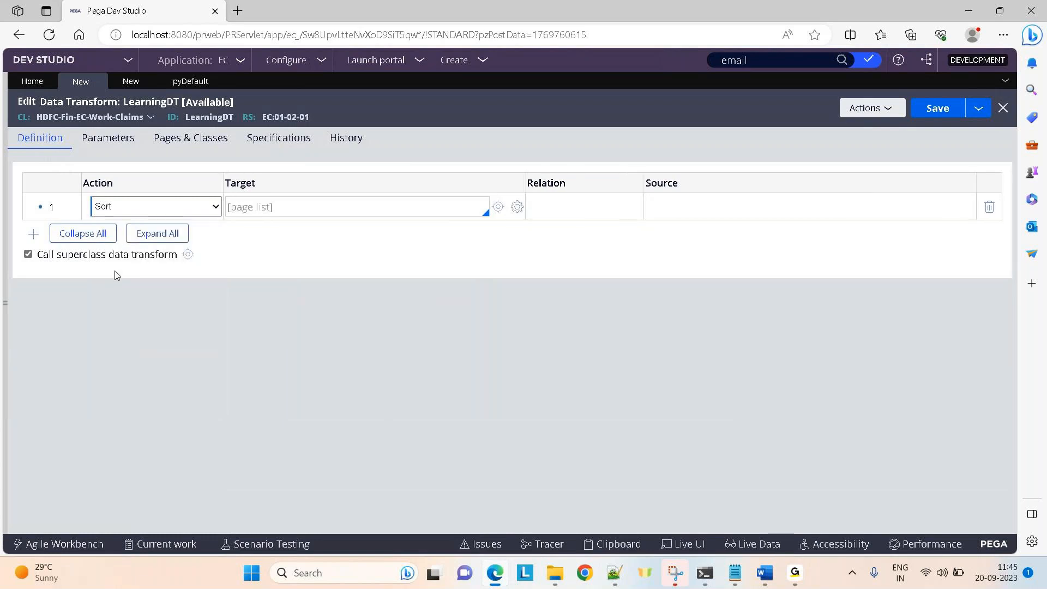
click(262, 212)
text(Countries.pxResults)
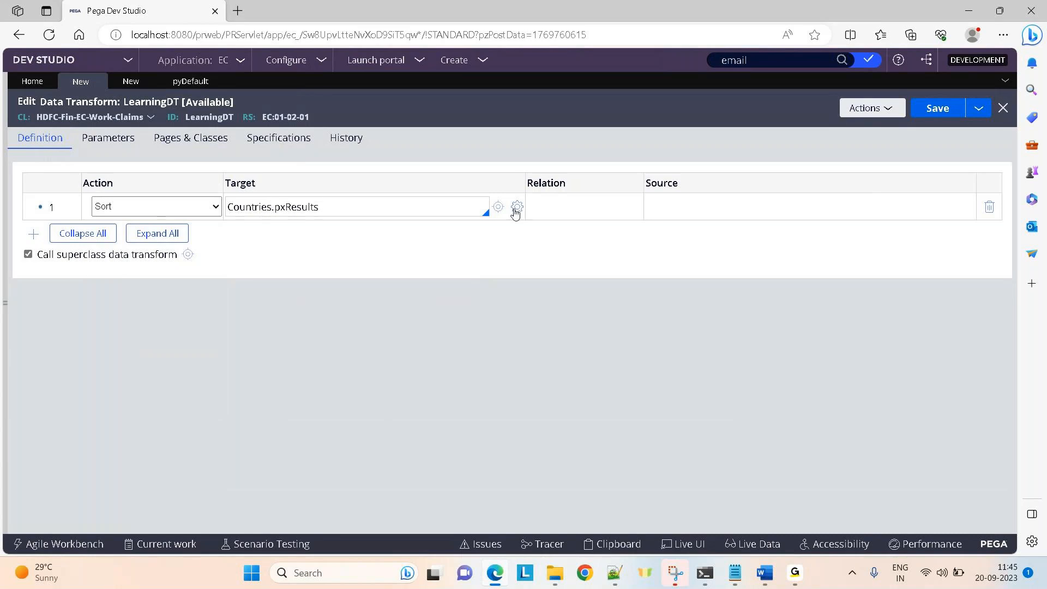
Add a row in Sorting Properties and look at the order choices, then cancel with none set.
click(516, 210)
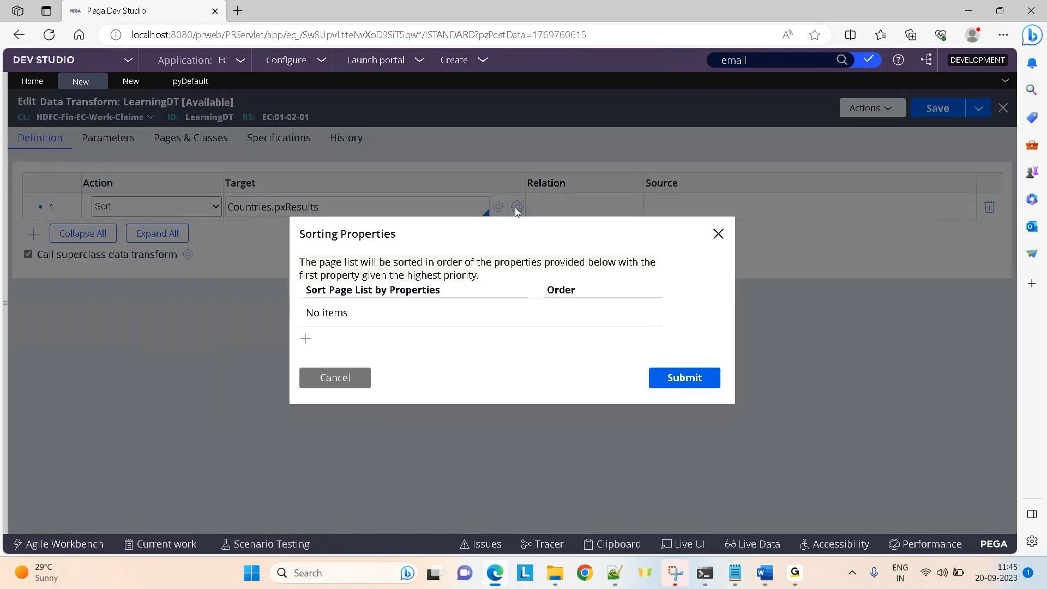
click(306, 338)
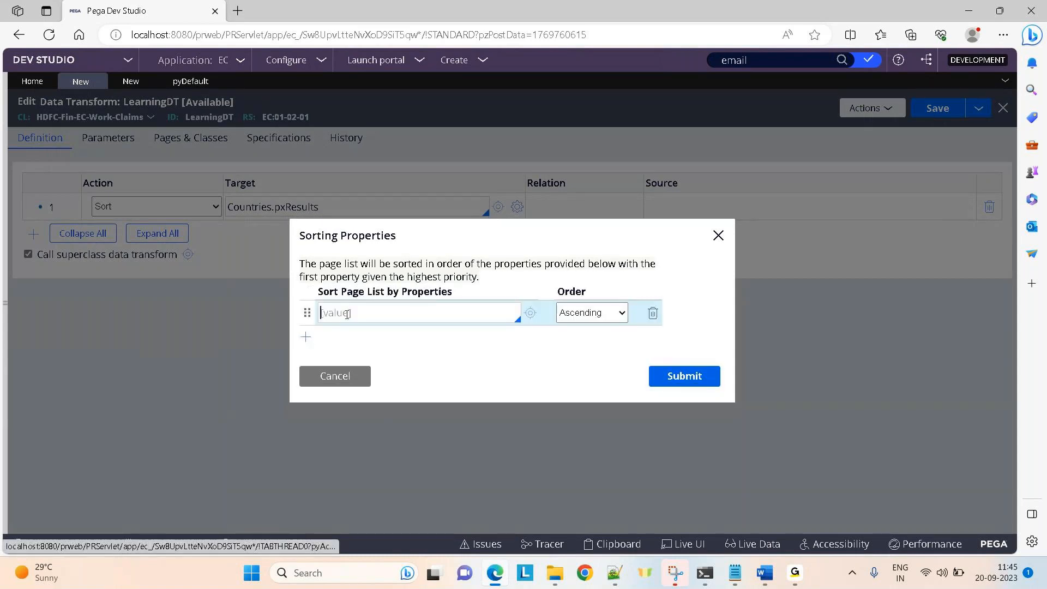
click(370, 312)
click(616, 314)
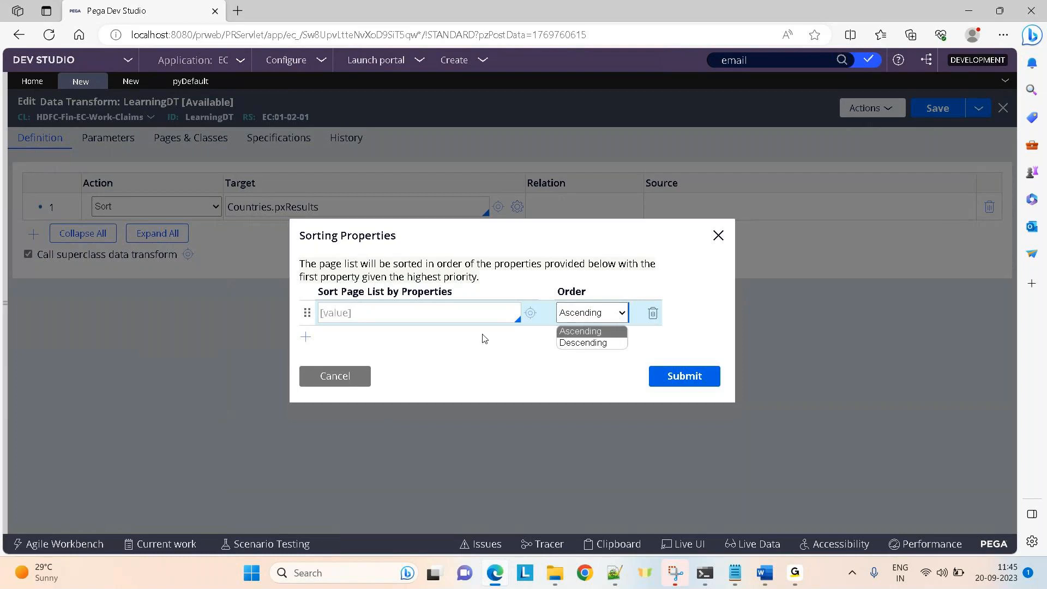
click(346, 378)
click(346, 378)
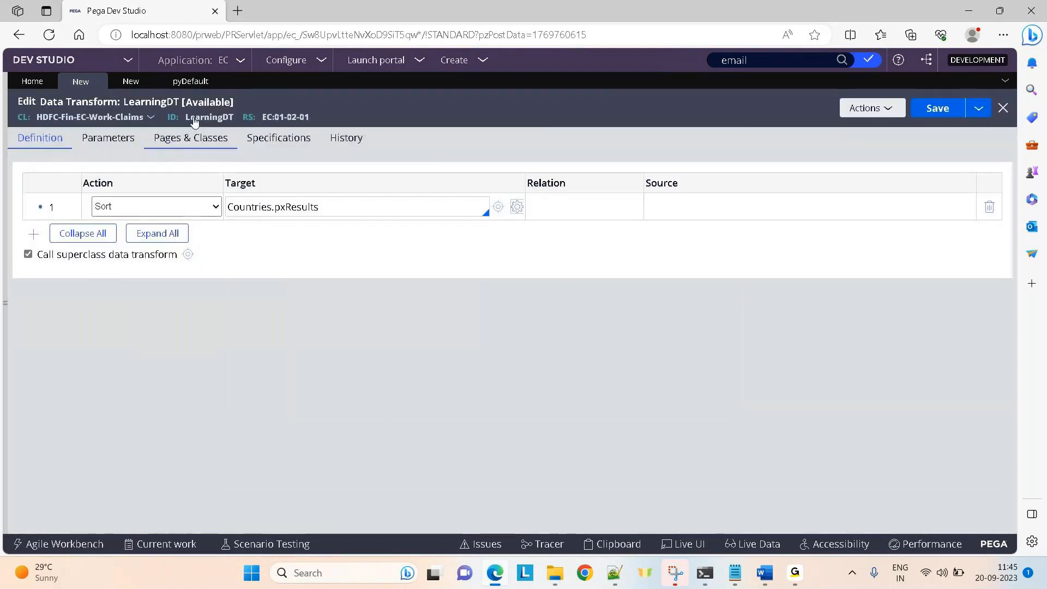
Change TestActivity's first step method from Property-Set to Obj-Sort and expand its method parameters.
click(133, 83)
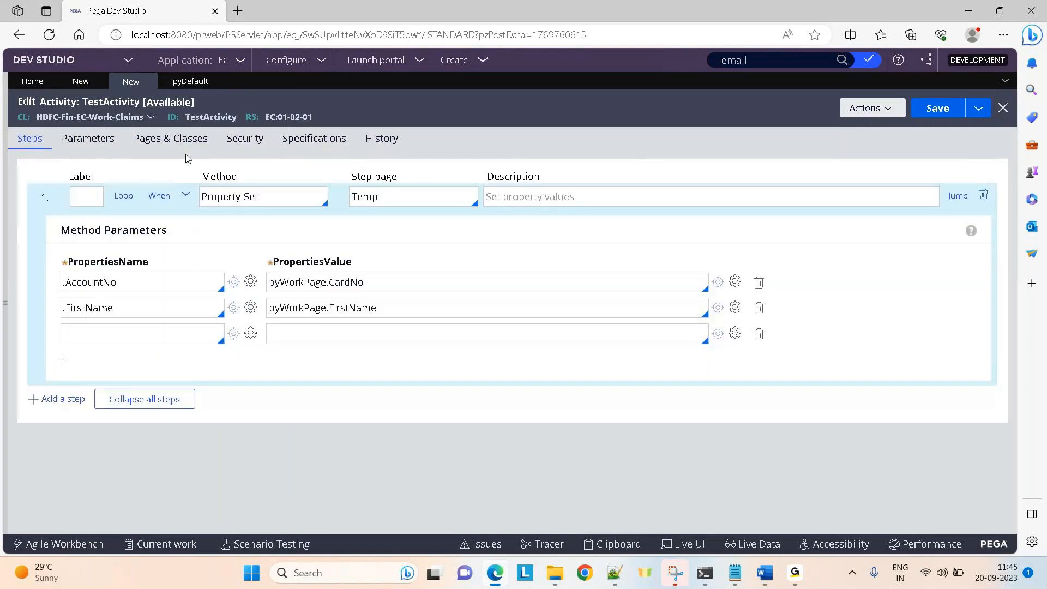
click(185, 194)
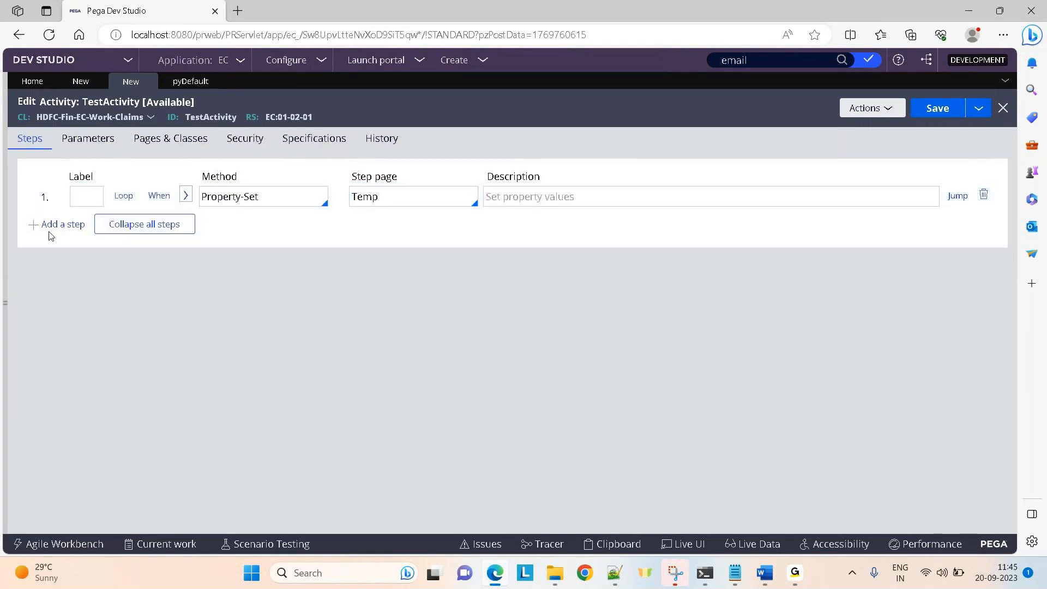
click(262, 196)
text(obj-sort)
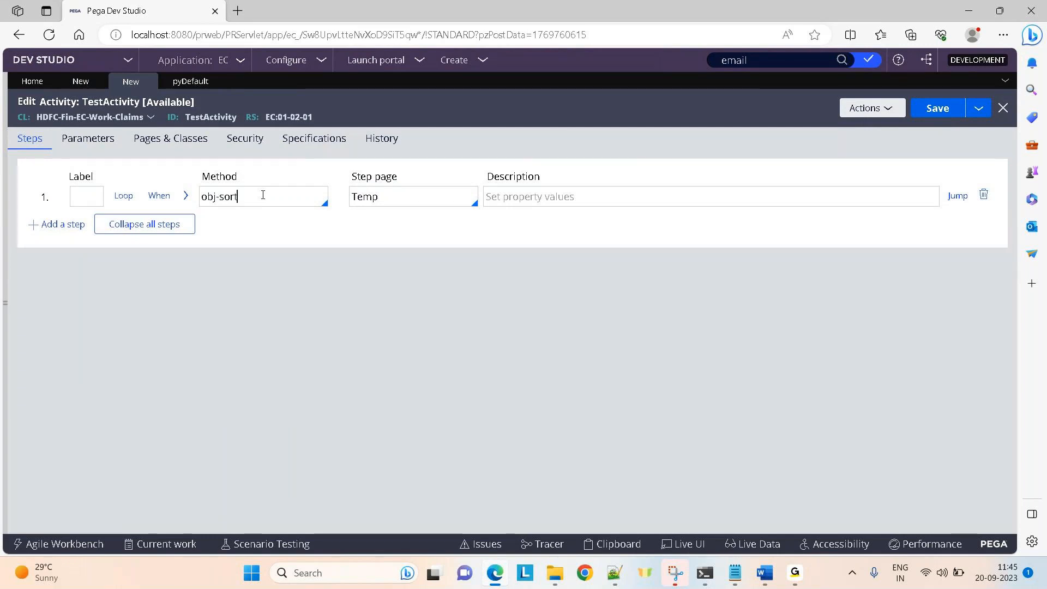
key(Return)
click(186, 195)
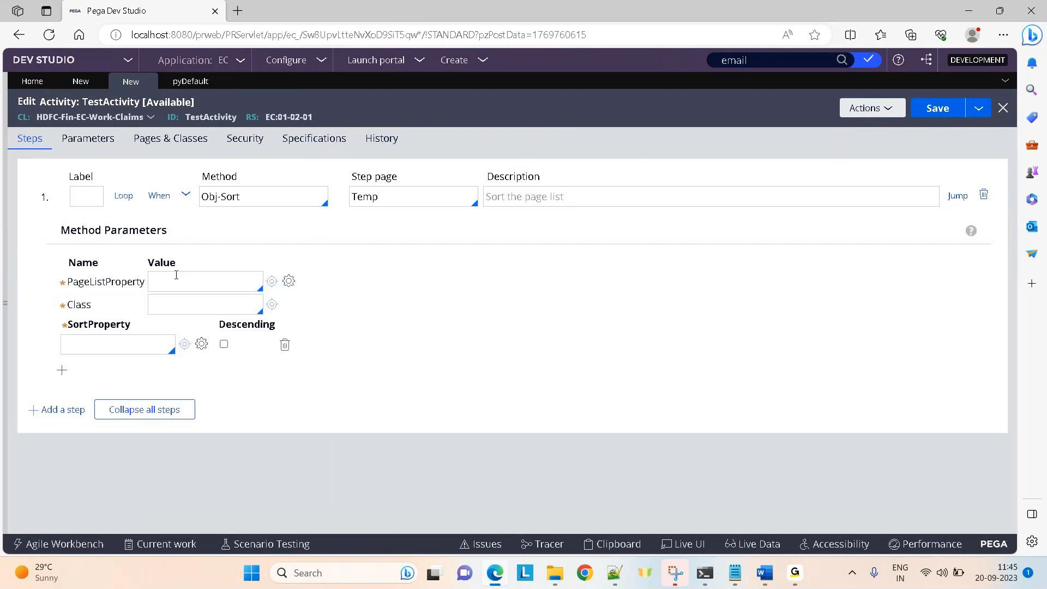
click(132, 341)
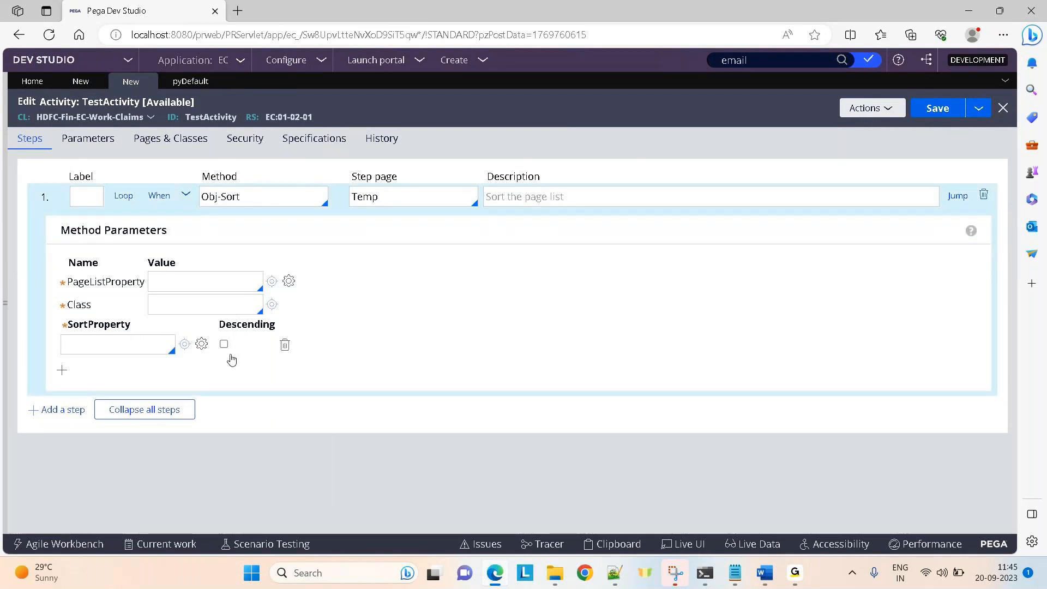
Change the action of LearningDT's first step from Sort to Comment.
click(78, 87)
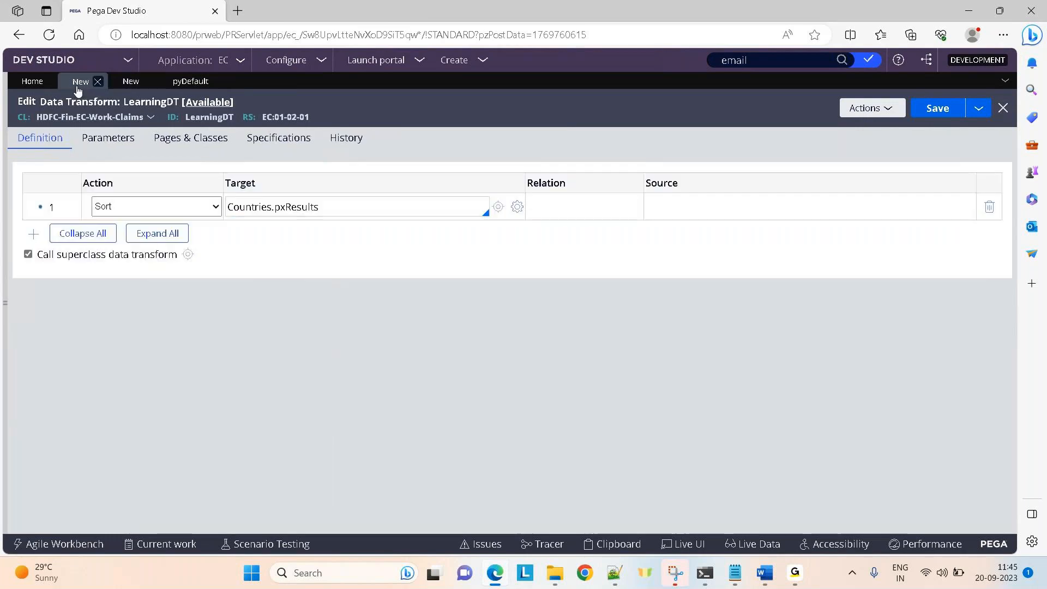
click(213, 206)
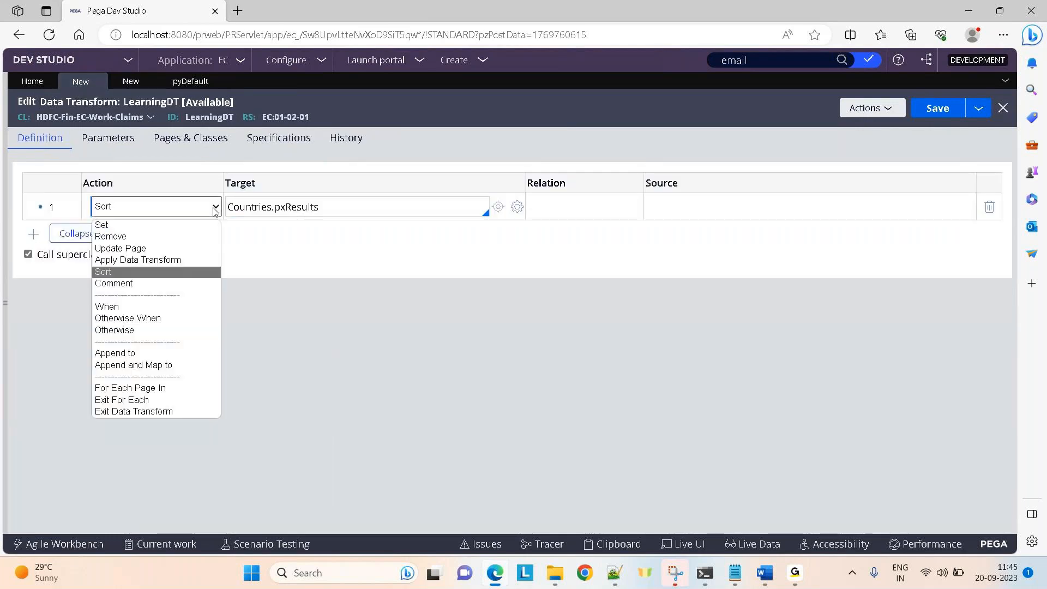
click(129, 283)
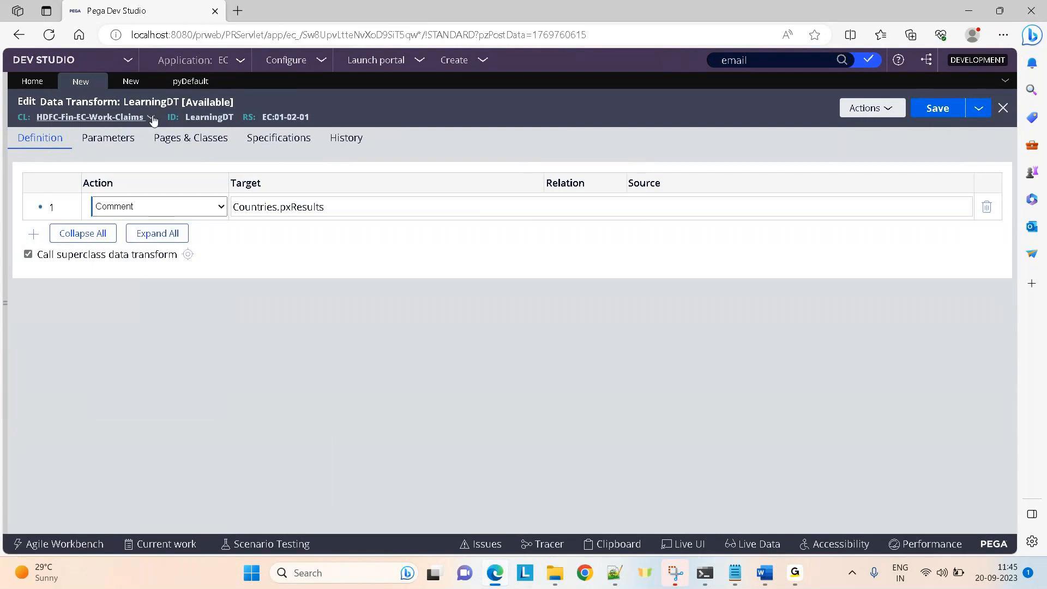
click(171, 87)
click(131, 83)
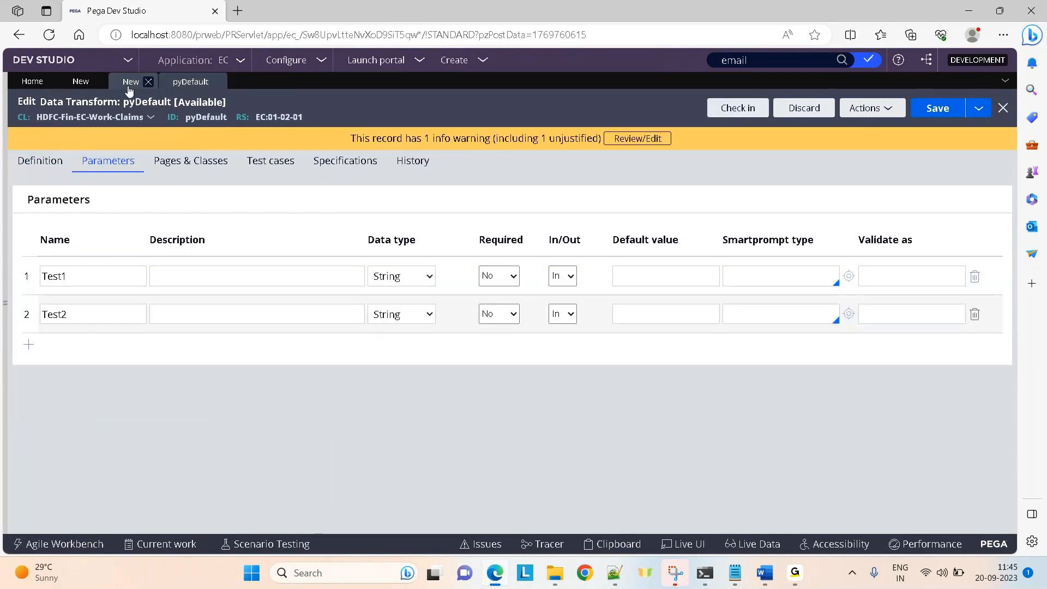
click(527, 195)
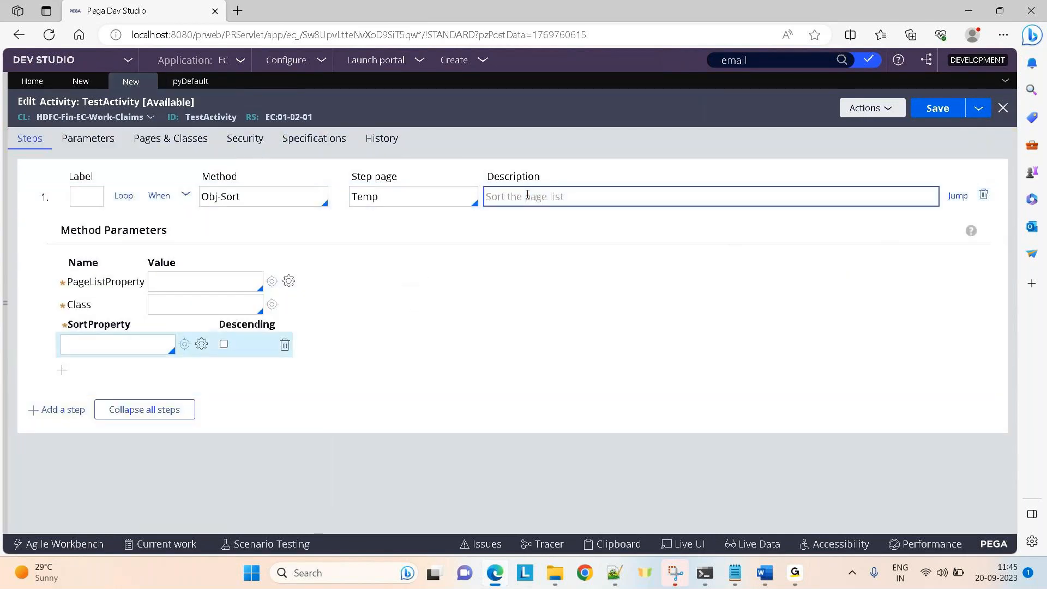
click(73, 87)
Replace Countries.pxResults with the comment text 'defect fix for defect no 345'.
key(ctrl+a)
key(BackSpace)
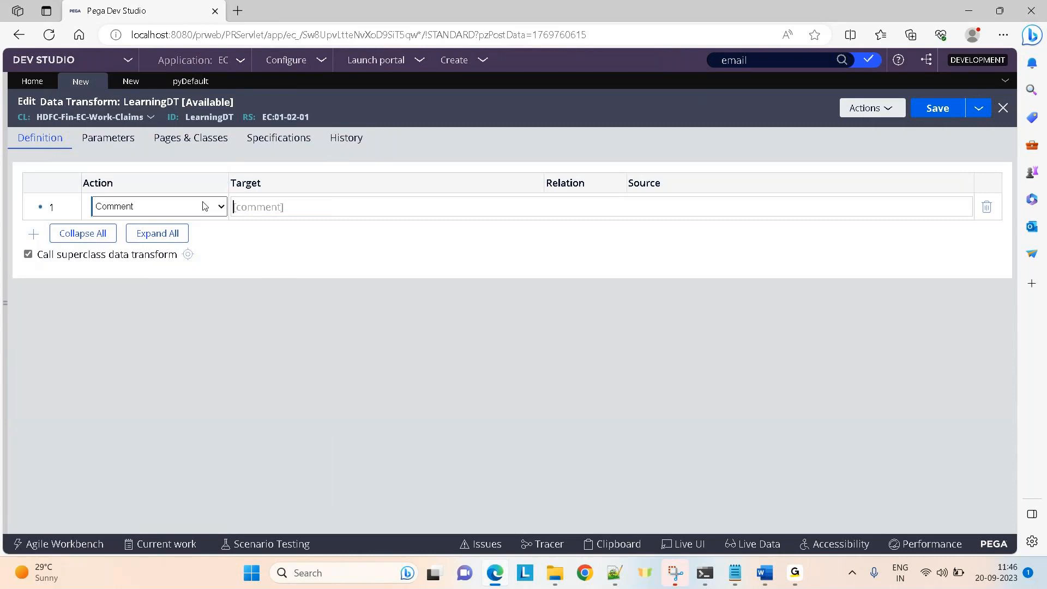
text(testing code)
key(ctrl+a)
text(defect fix for defect no 345)
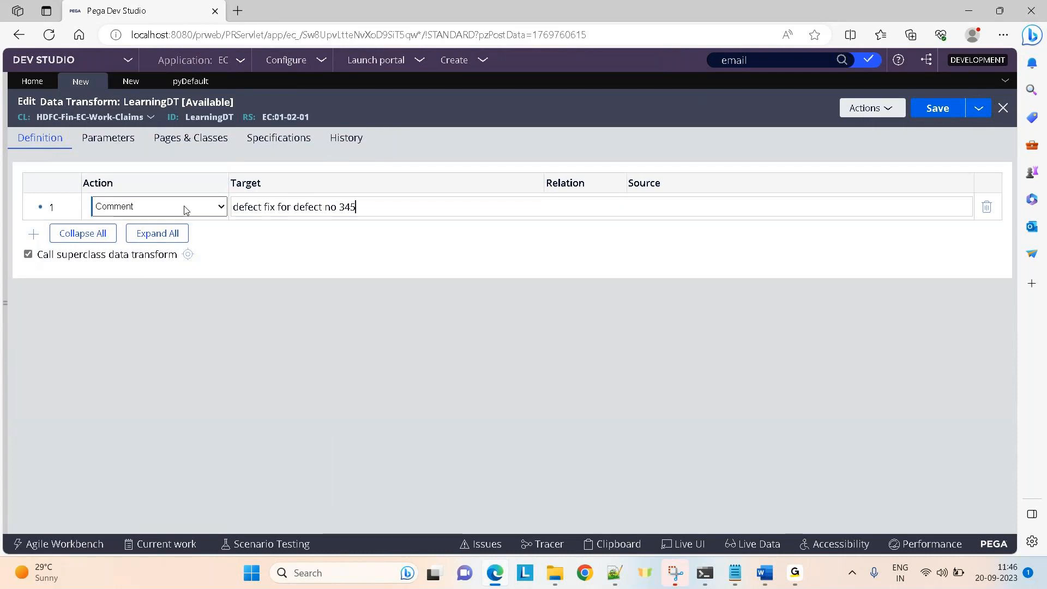
click(185, 211)
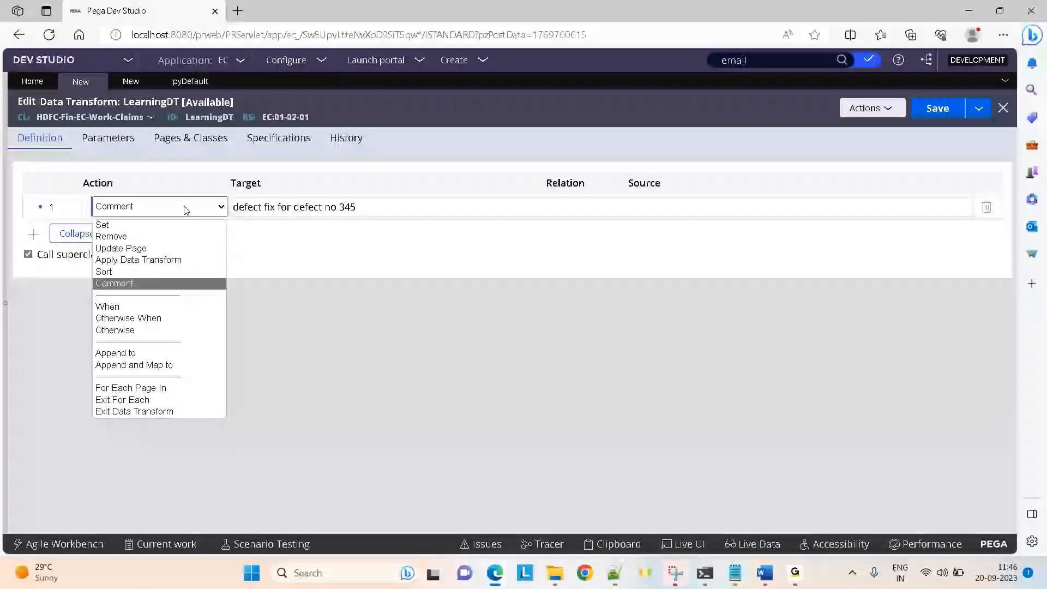
Turn row 1 into a When step with the condition .AccountNo!="" replacing the old comment.
click(116, 310)
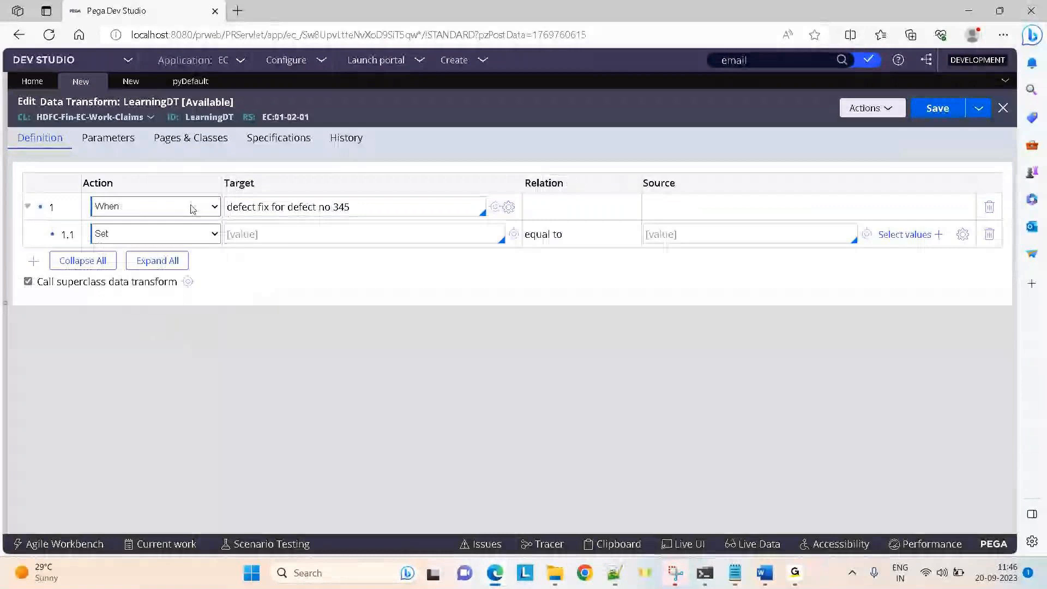
click(130, 82)
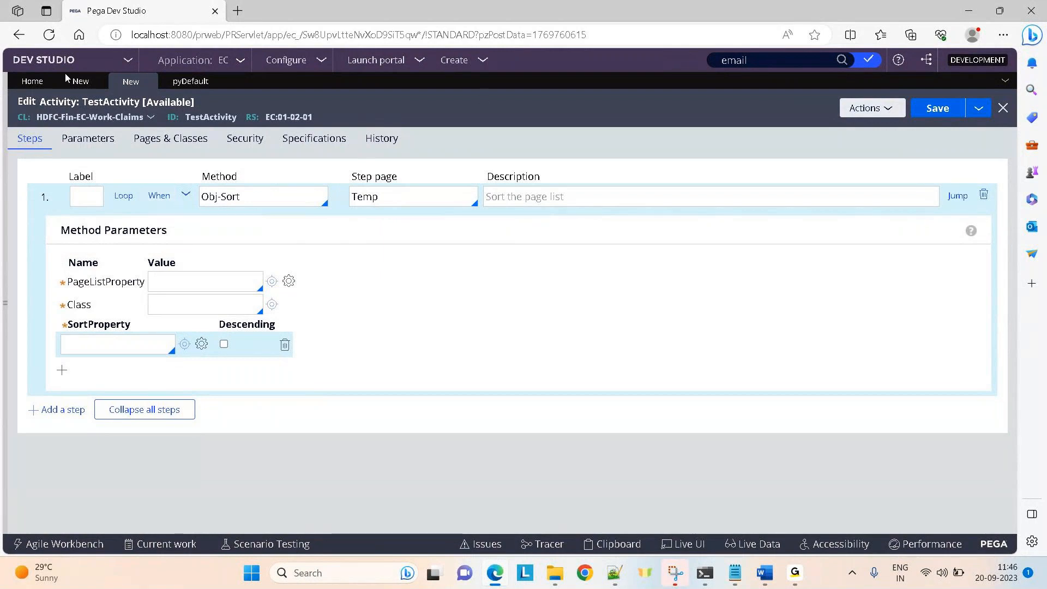
click(81, 81)
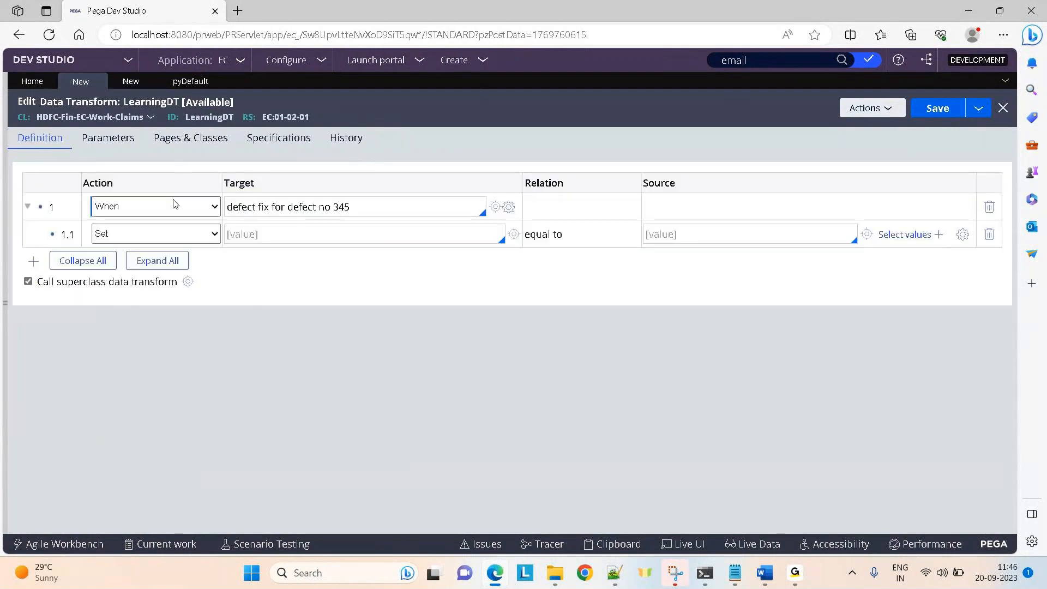
click(336, 205)
key(ctrl+a)
key(BackSpace)
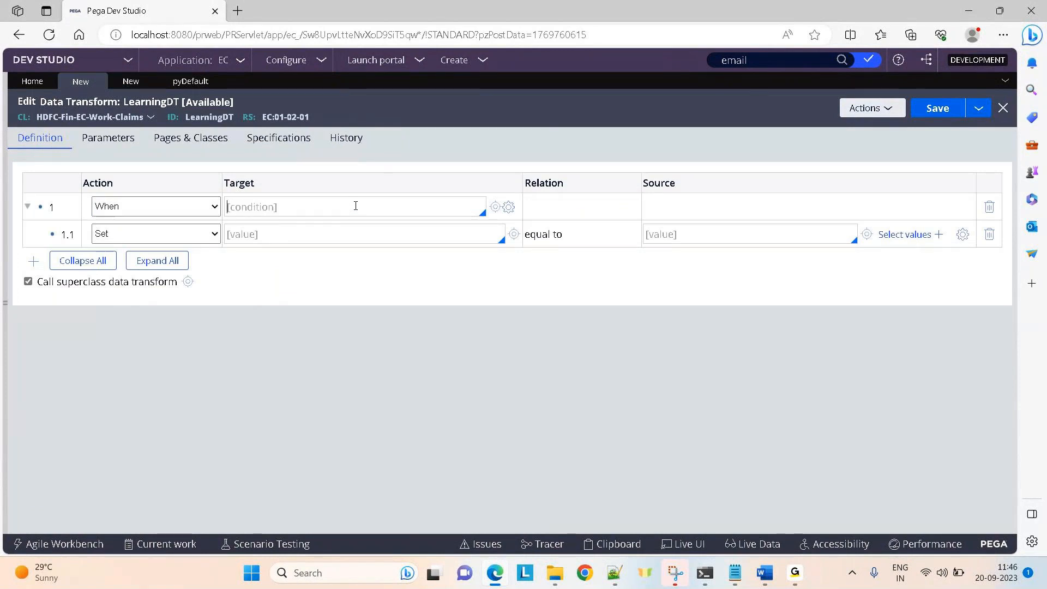
text(.AccountNo!="")
click(126, 83)
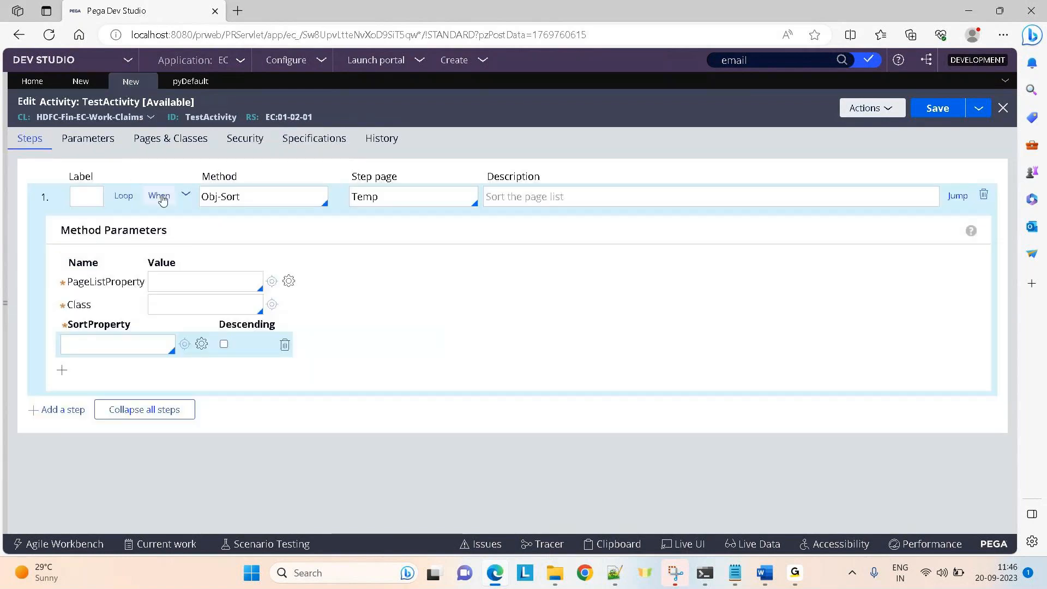
click(77, 81)
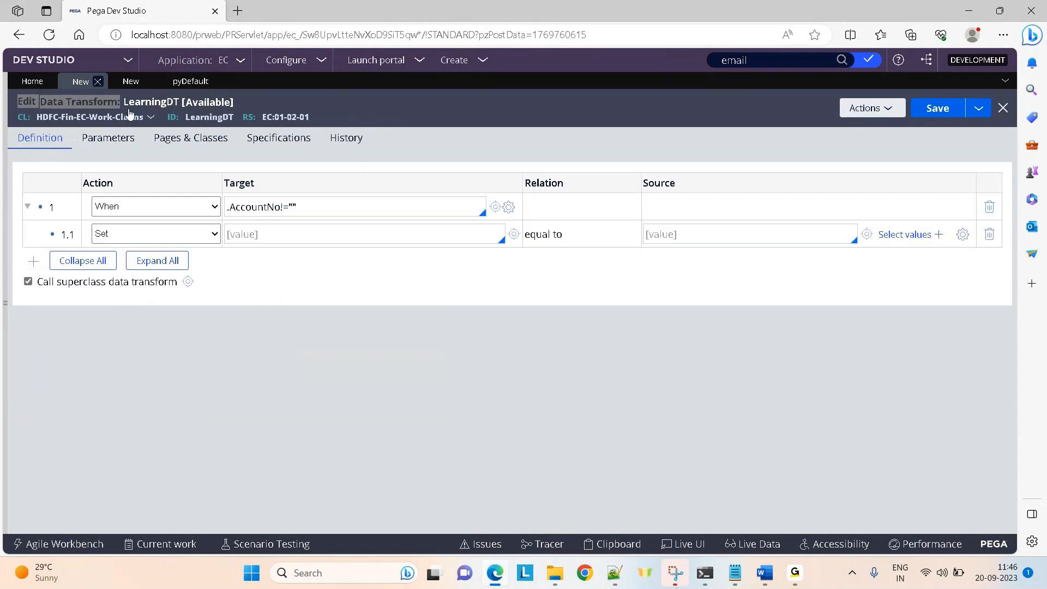
click(187, 240)
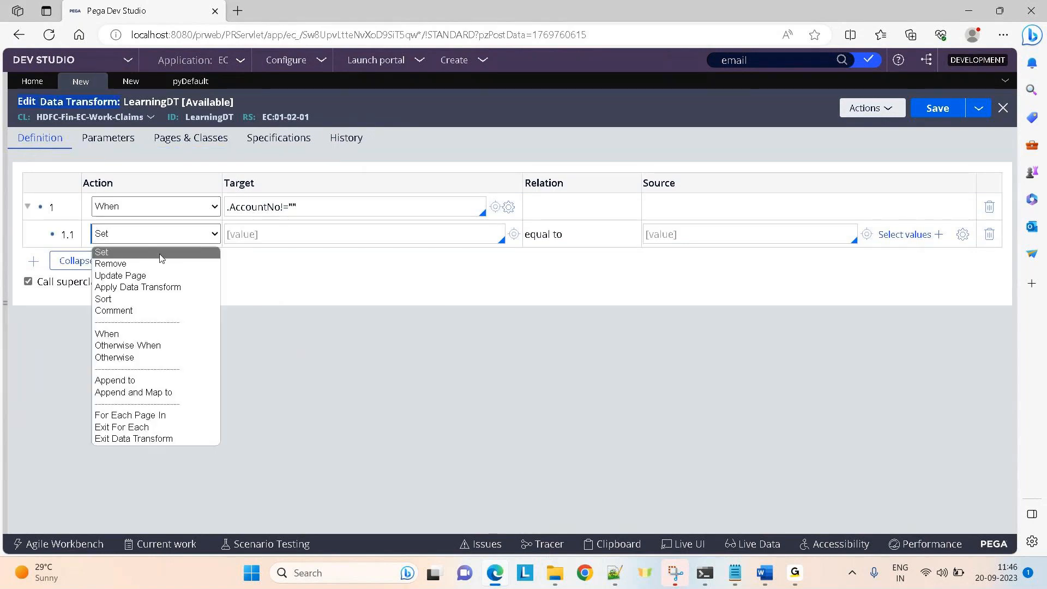
Switch step 1.1 to Update Page and back to Set, confirming the child-row deletion.
click(141, 275)
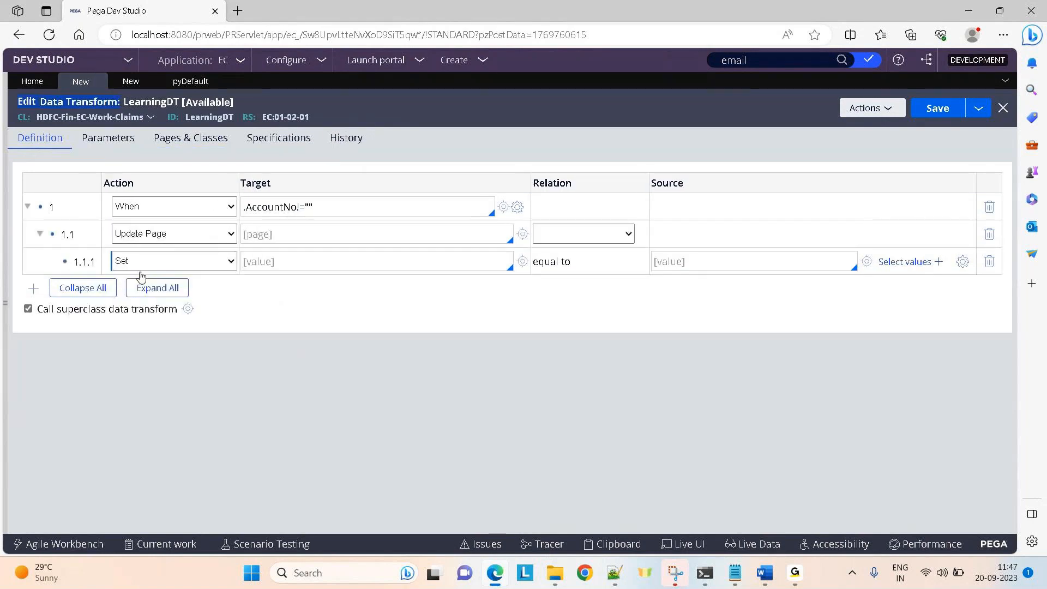
click(186, 233)
click(129, 254)
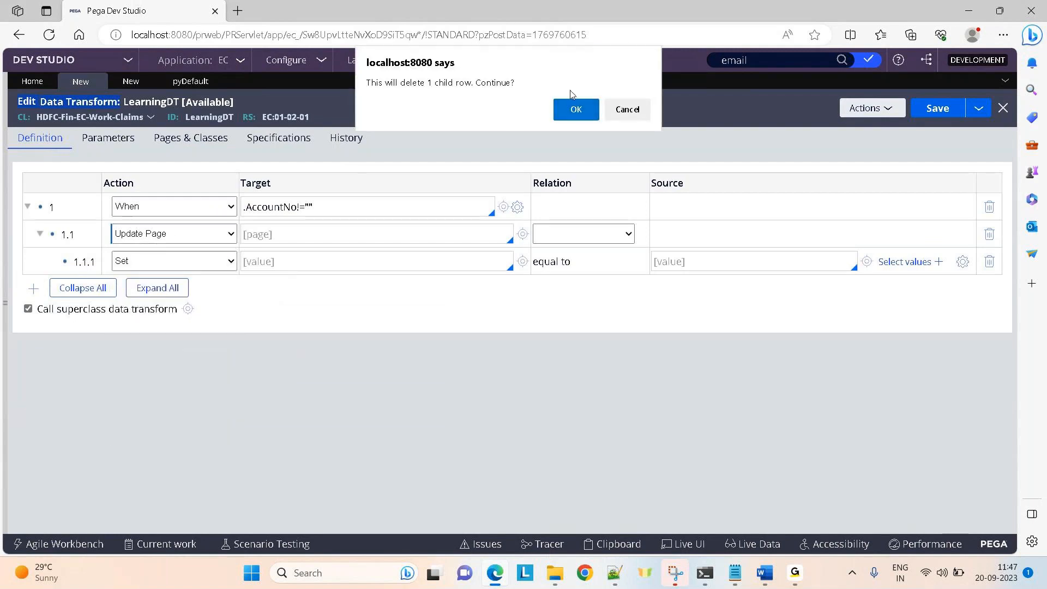
click(577, 107)
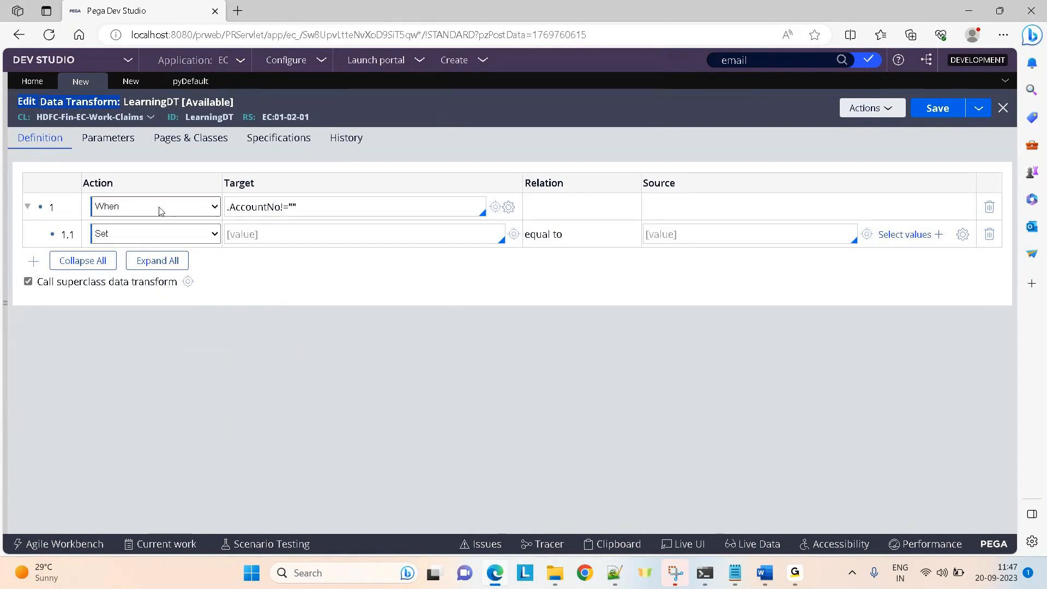
click(161, 234)
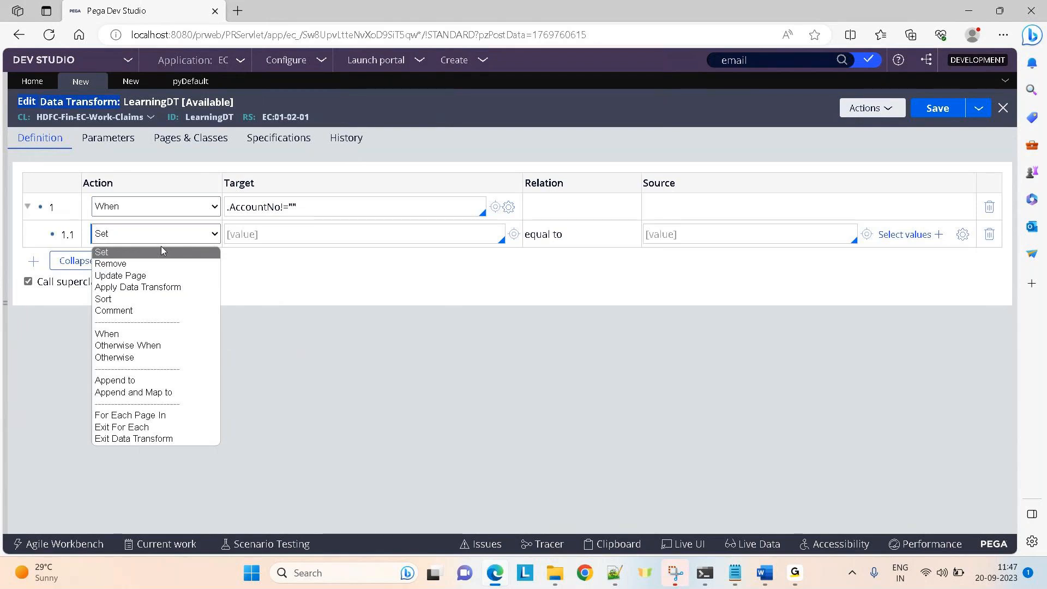
click(327, 206)
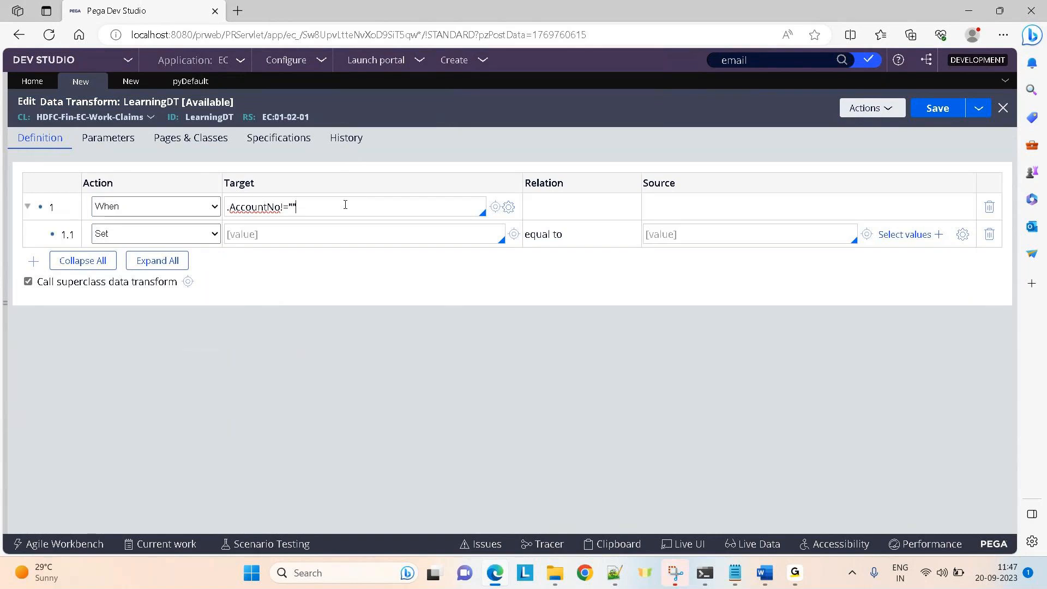
Add row 2 as an Otherwise When branch.
click(33, 261)
click(140, 261)
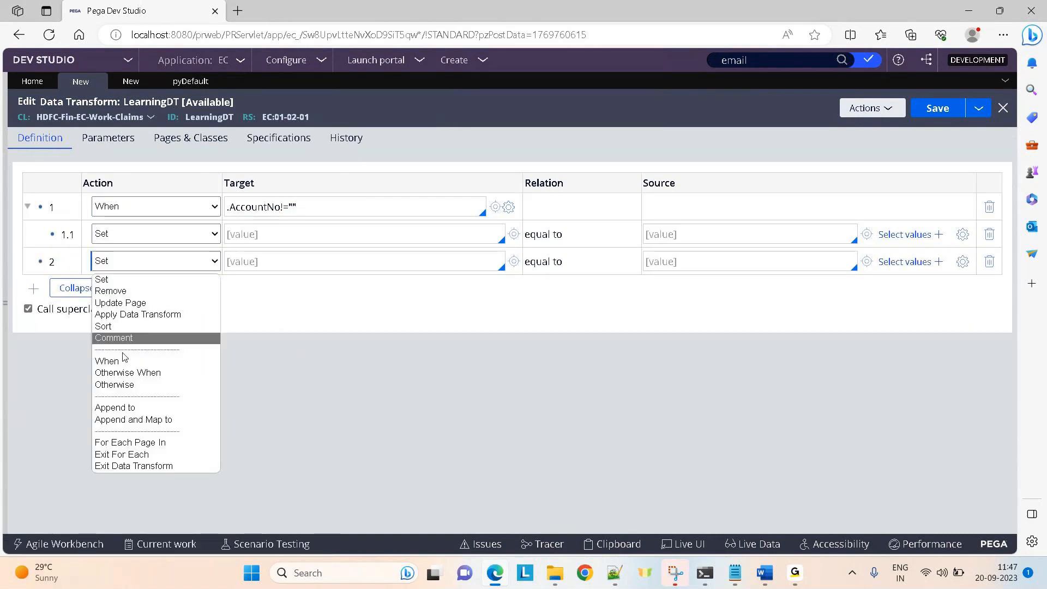
click(123, 373)
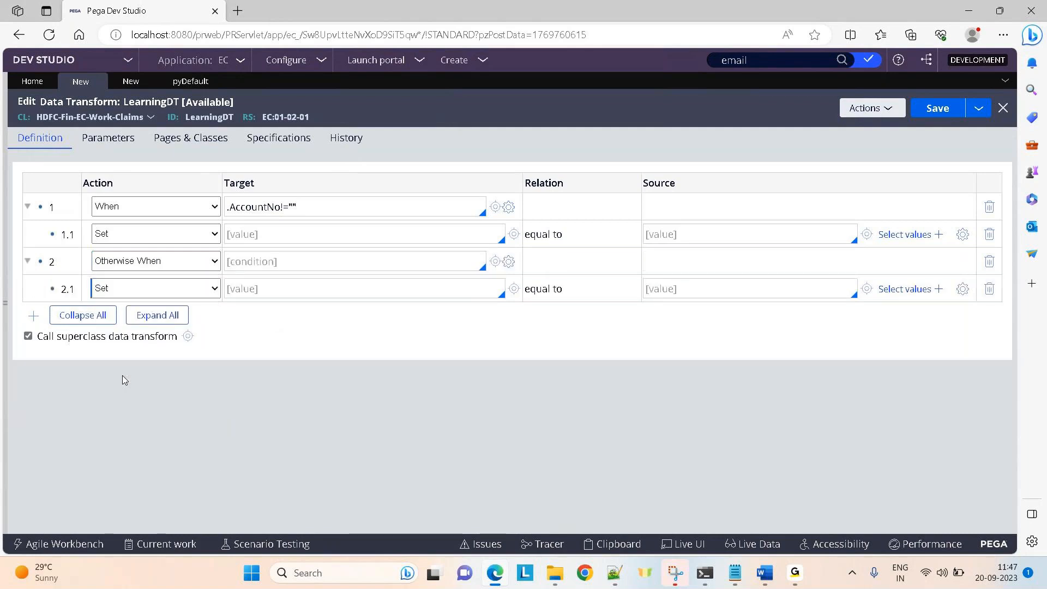
Add row 3 as another Otherwise When branch.
click(33, 316)
click(147, 316)
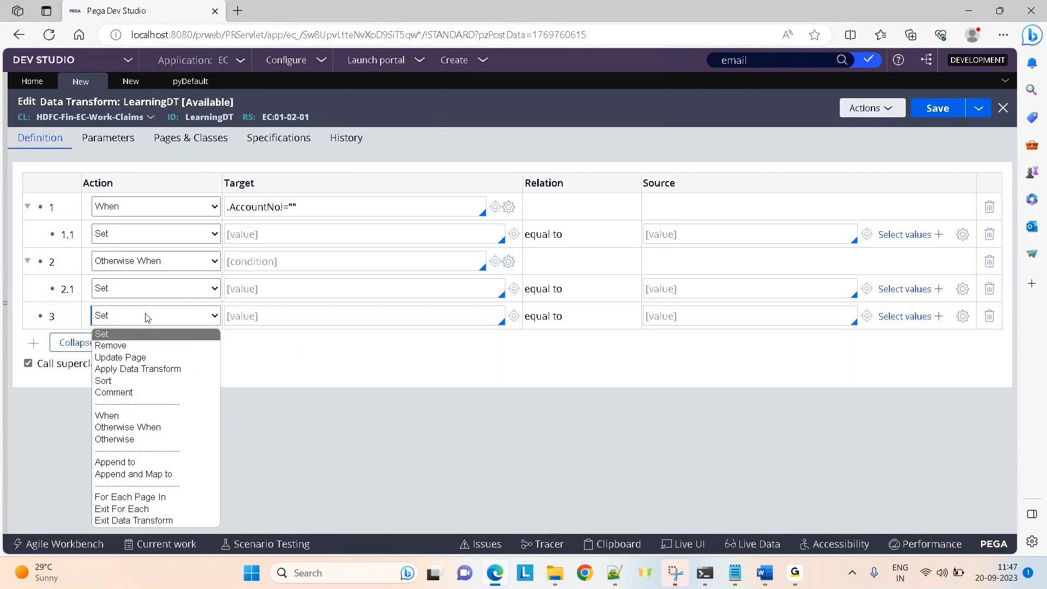
click(127, 427)
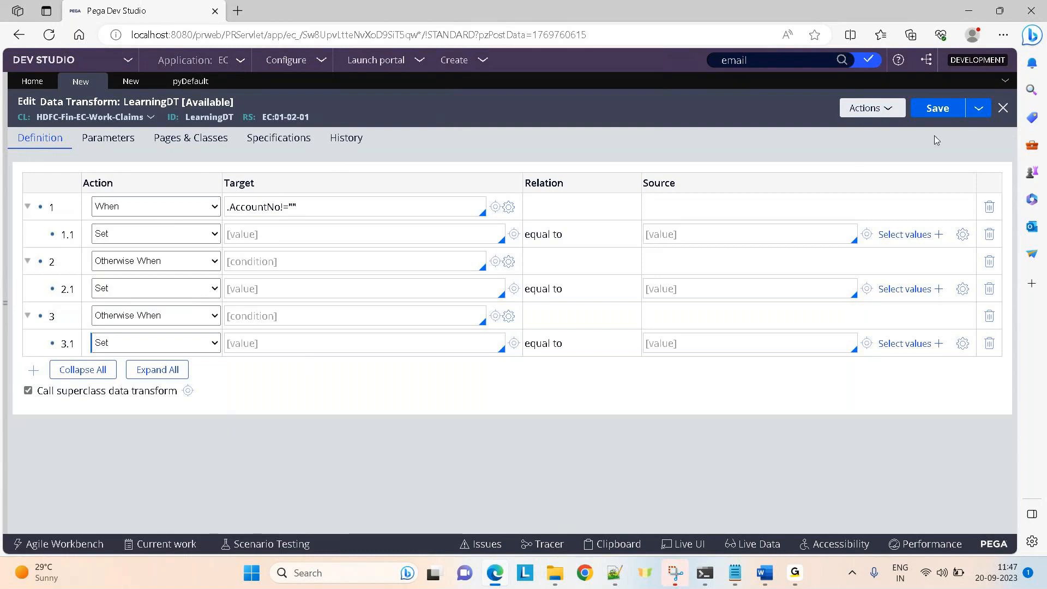
Delete the When row and both Otherwise When rows, confirming each Delete Row Warning.
click(861, 116)
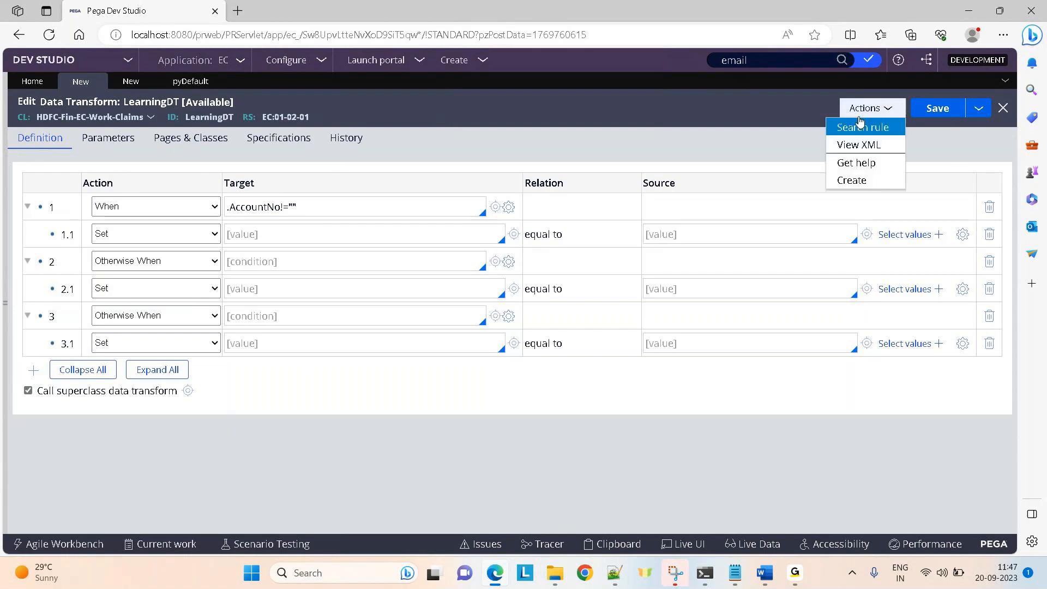
click(987, 210)
click(685, 365)
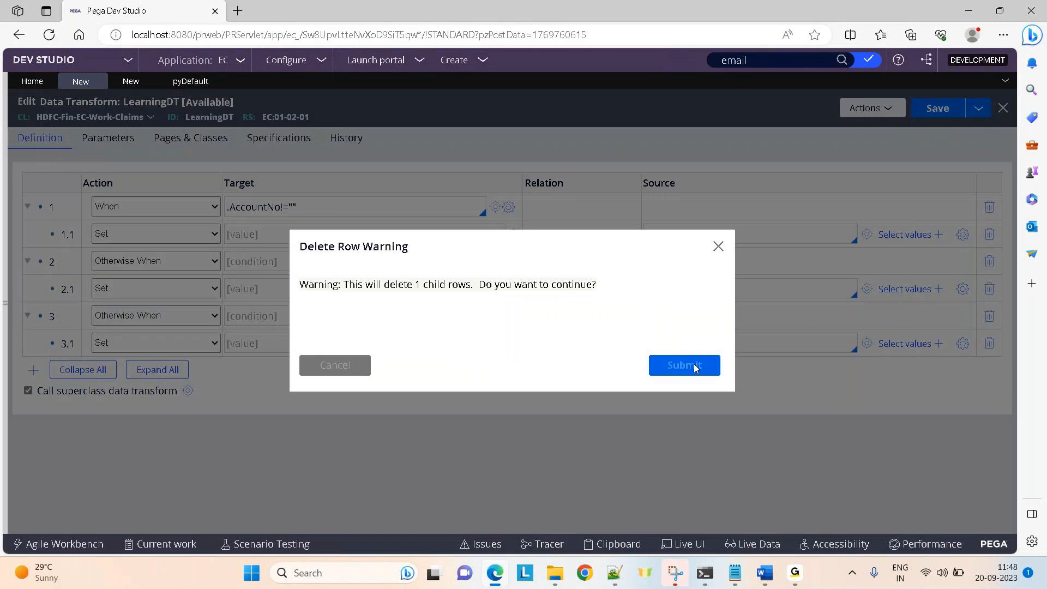
click(988, 207)
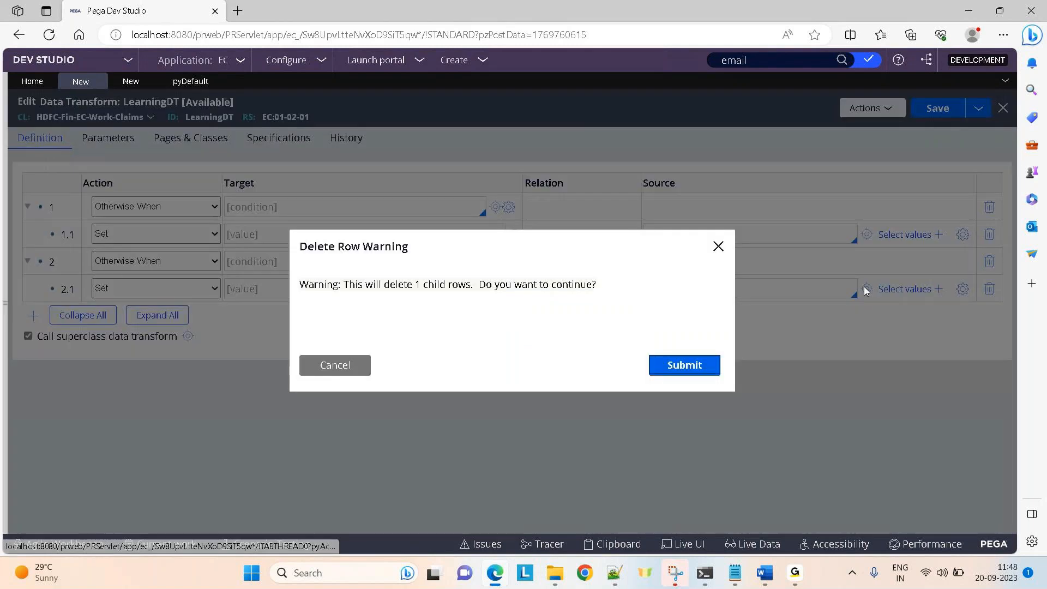
click(705, 373)
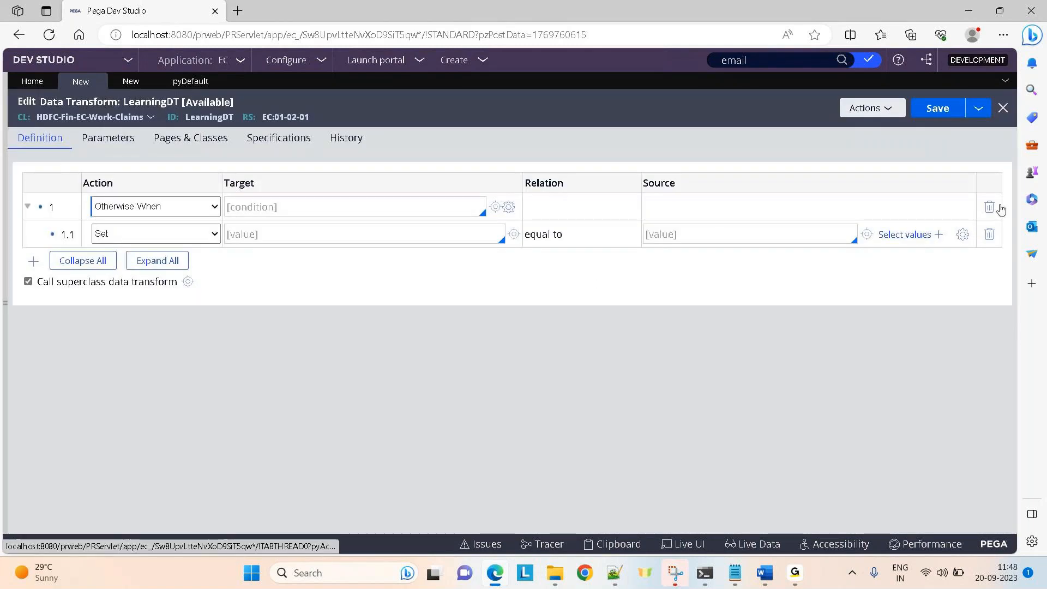
click(989, 207)
click(685, 365)
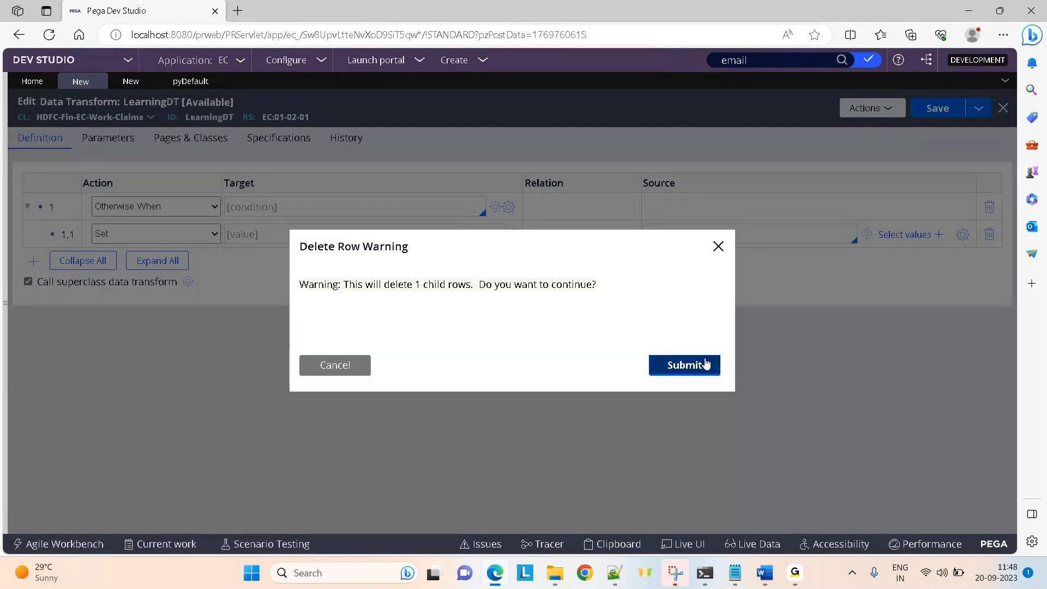
click(154, 208)
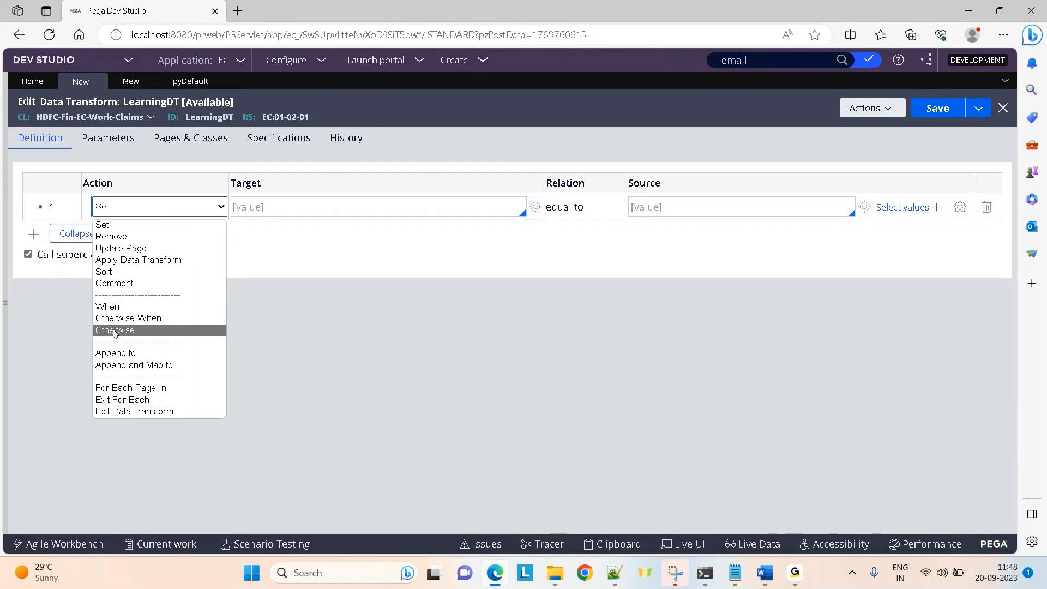
Try Otherwise and When on row 1, then add an Otherwise row 2.
click(115, 331)
click(164, 207)
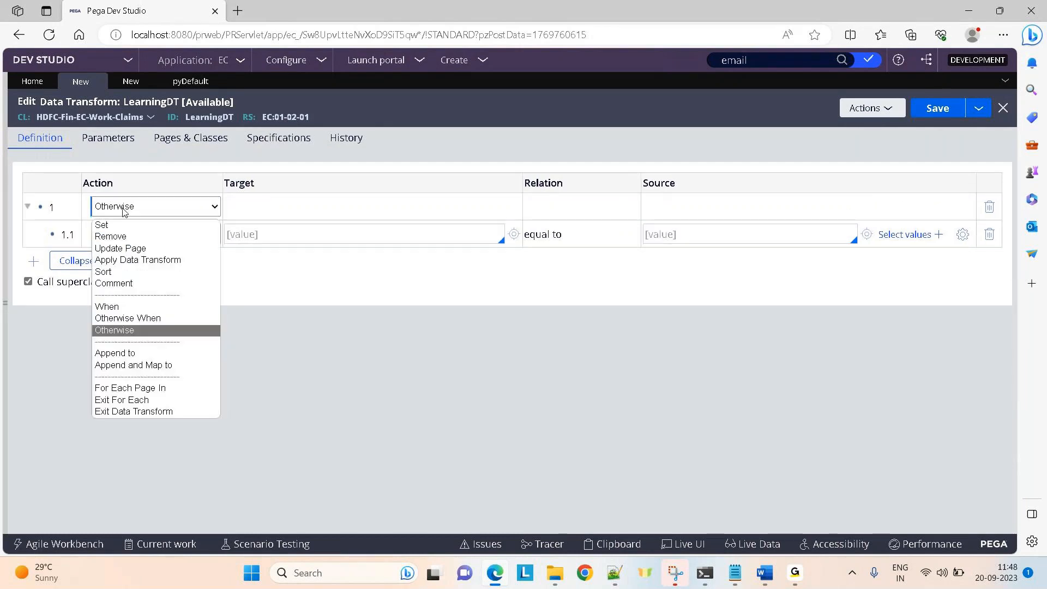
click(116, 309)
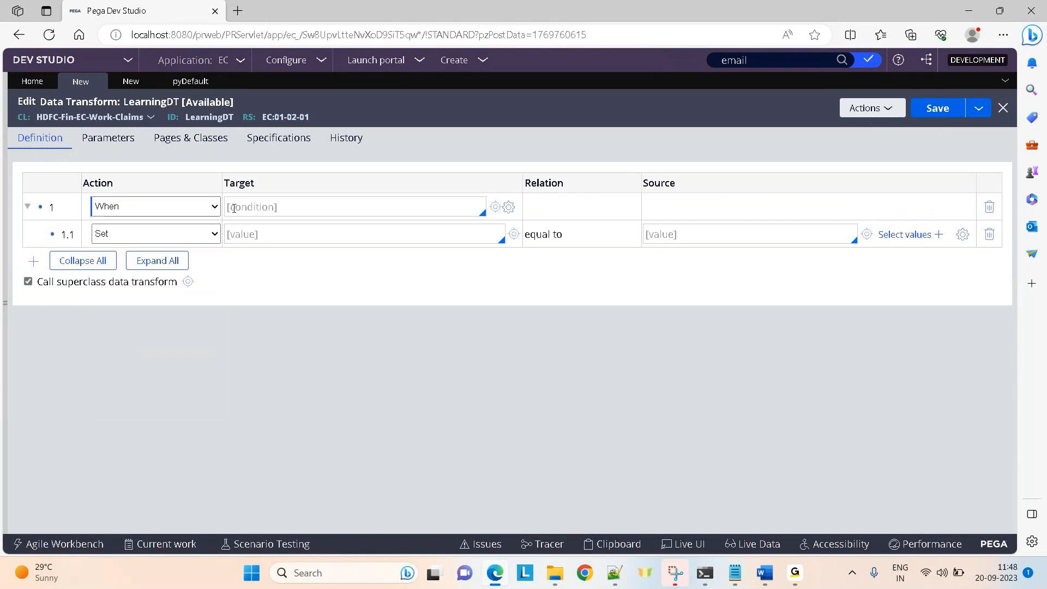
click(285, 209)
click(33, 269)
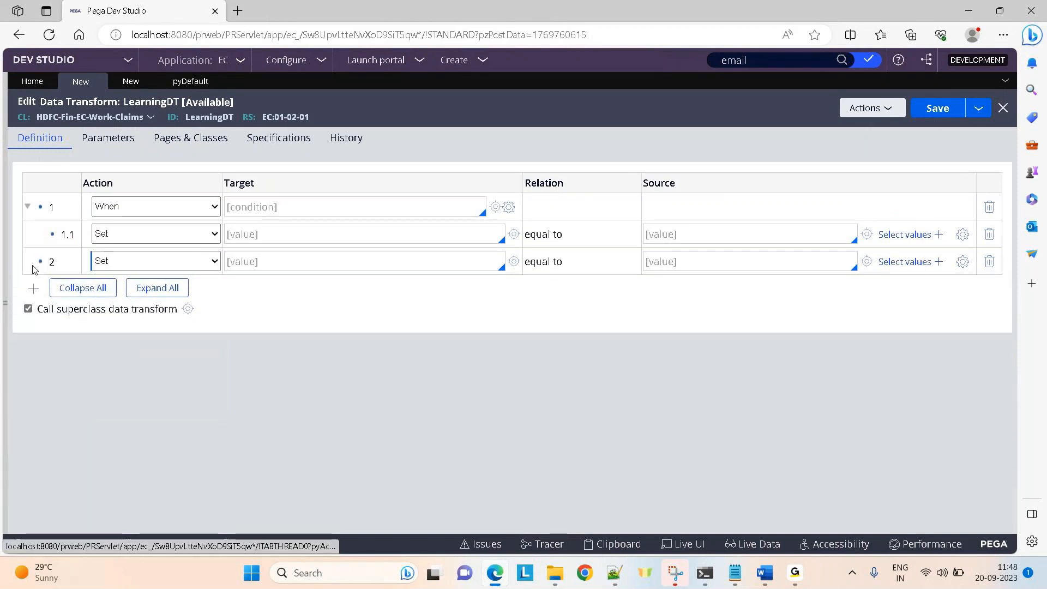
click(206, 263)
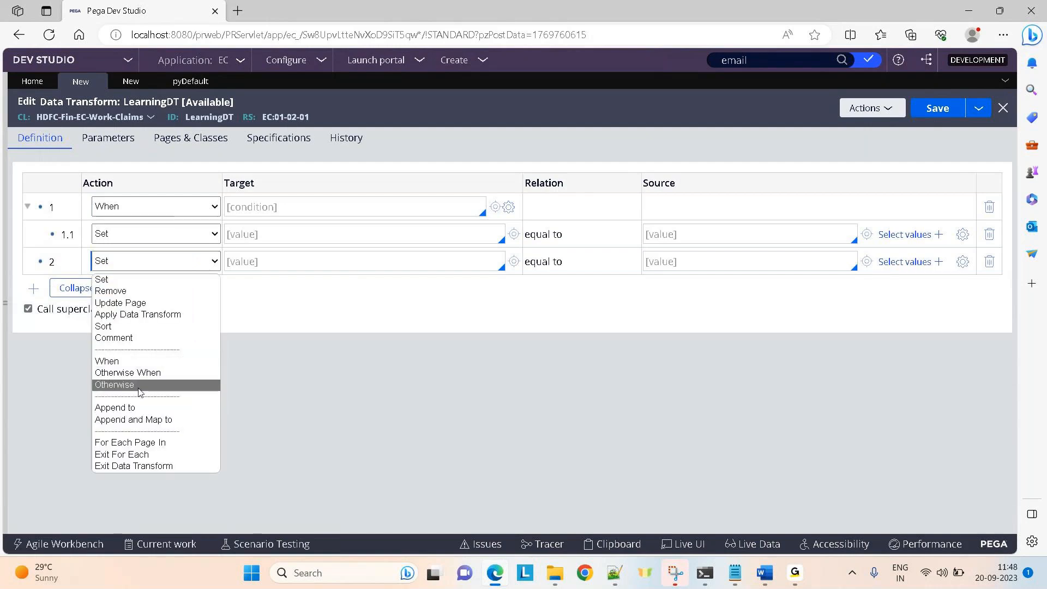
click(142, 385)
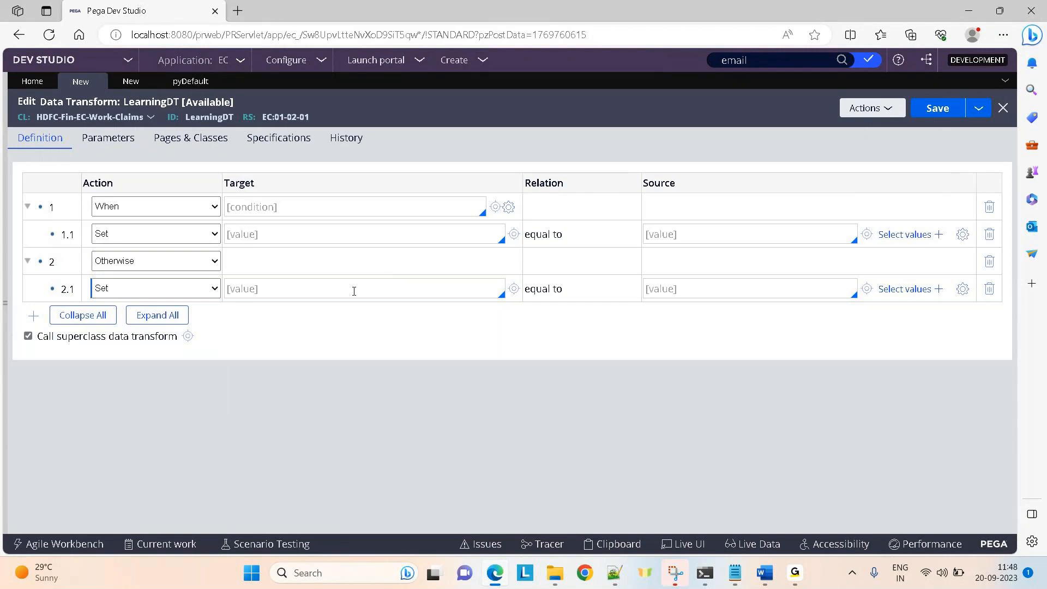
Delete the When branch and make the remaining row an Append to step.
click(988, 211)
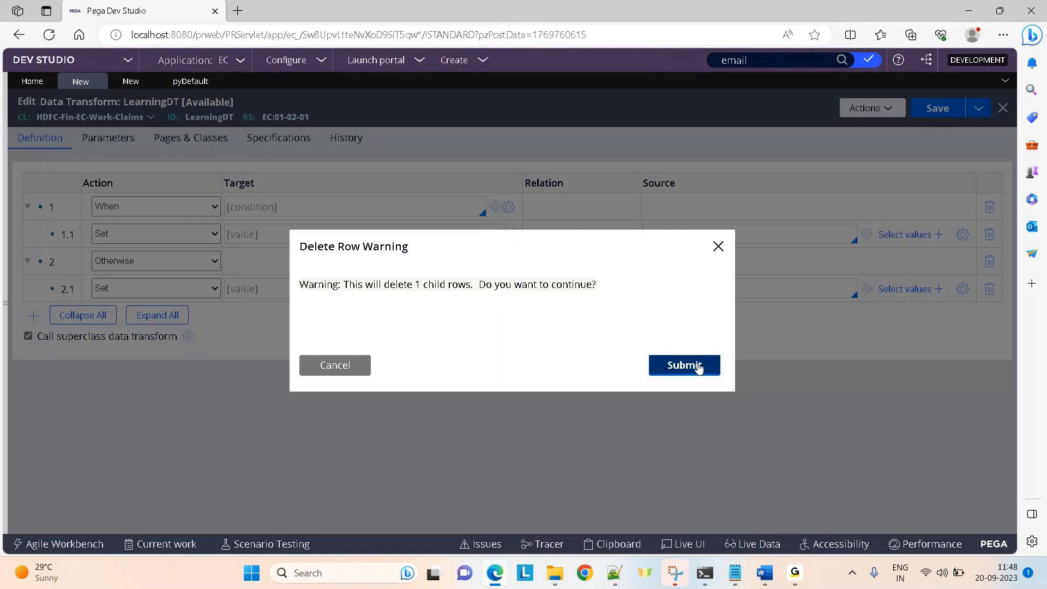
click(699, 366)
click(171, 210)
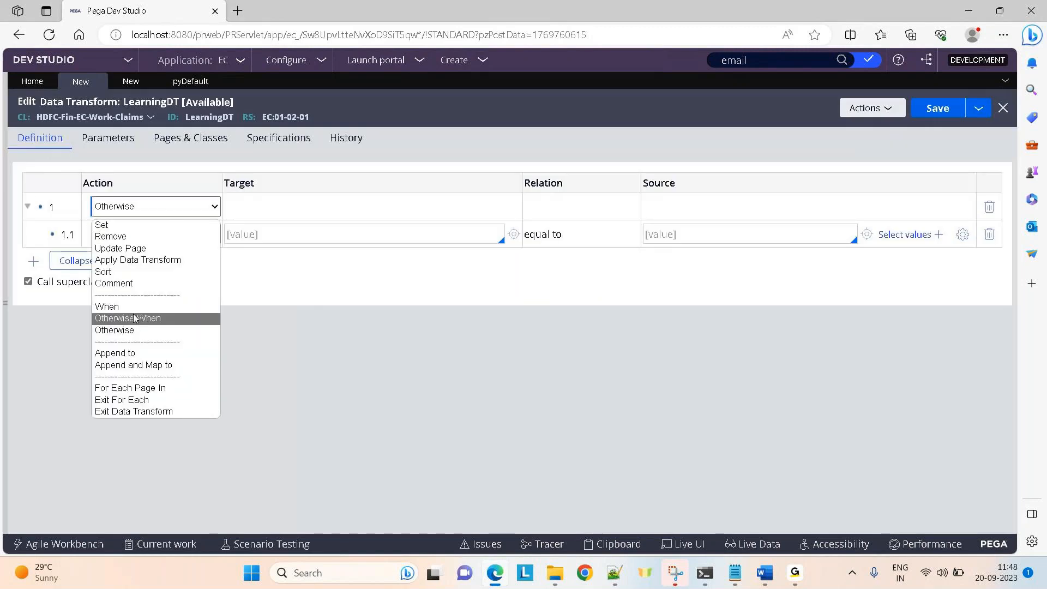
click(123, 352)
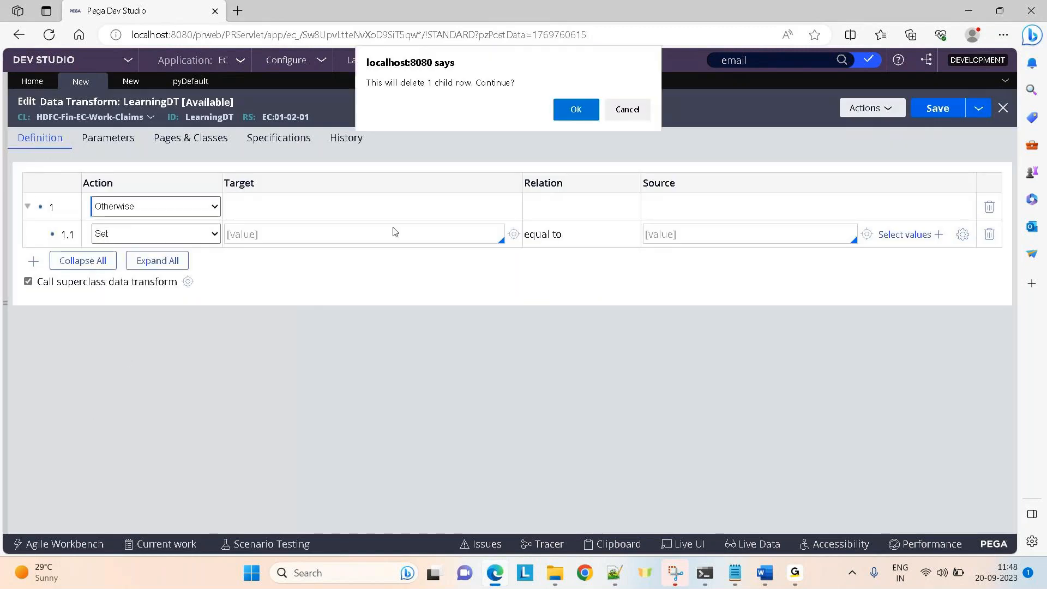
click(565, 111)
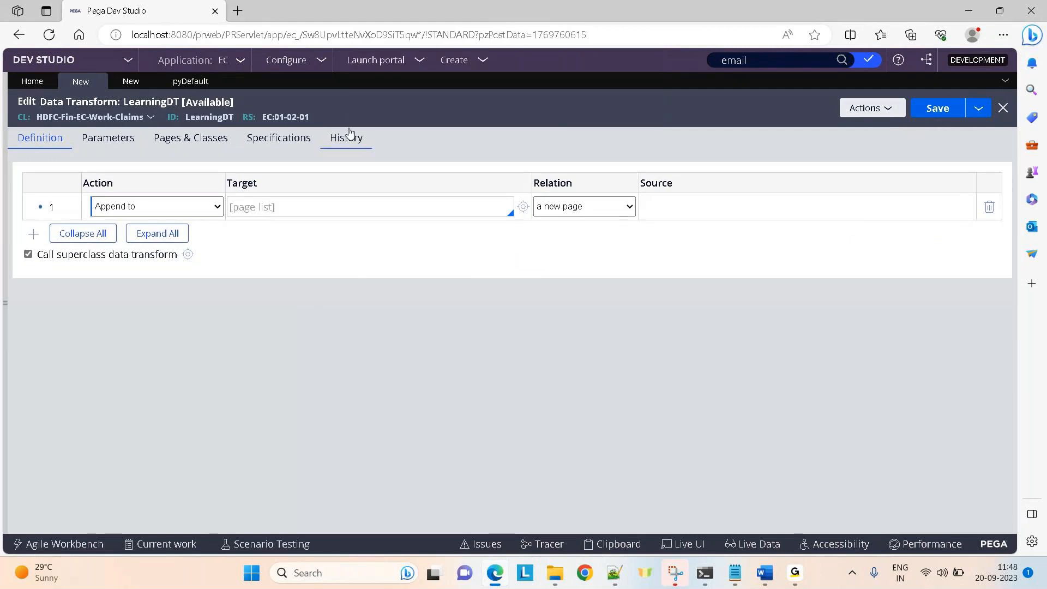
click(183, 207)
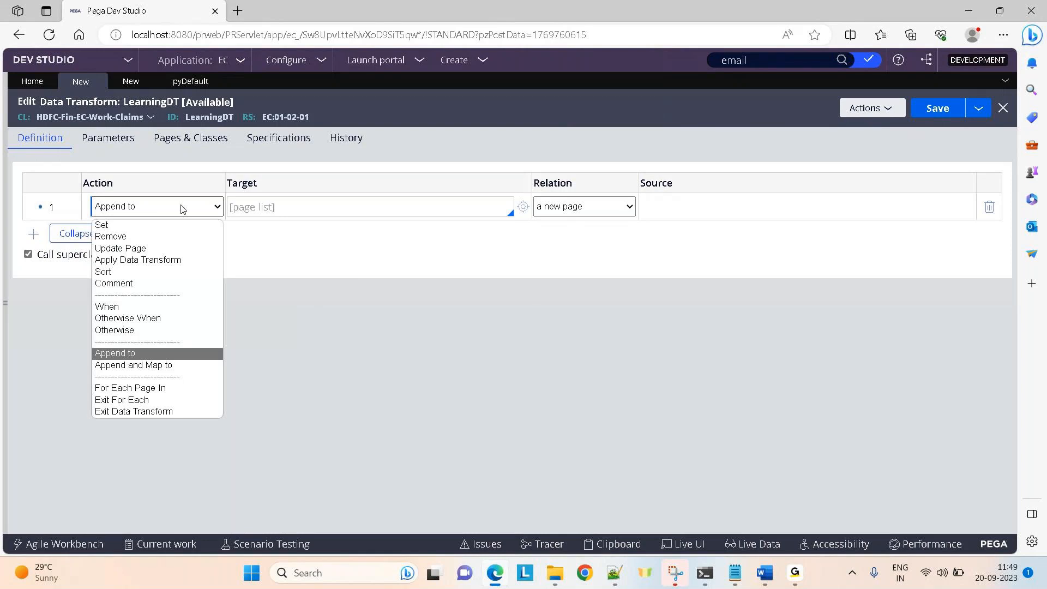
click(278, 239)
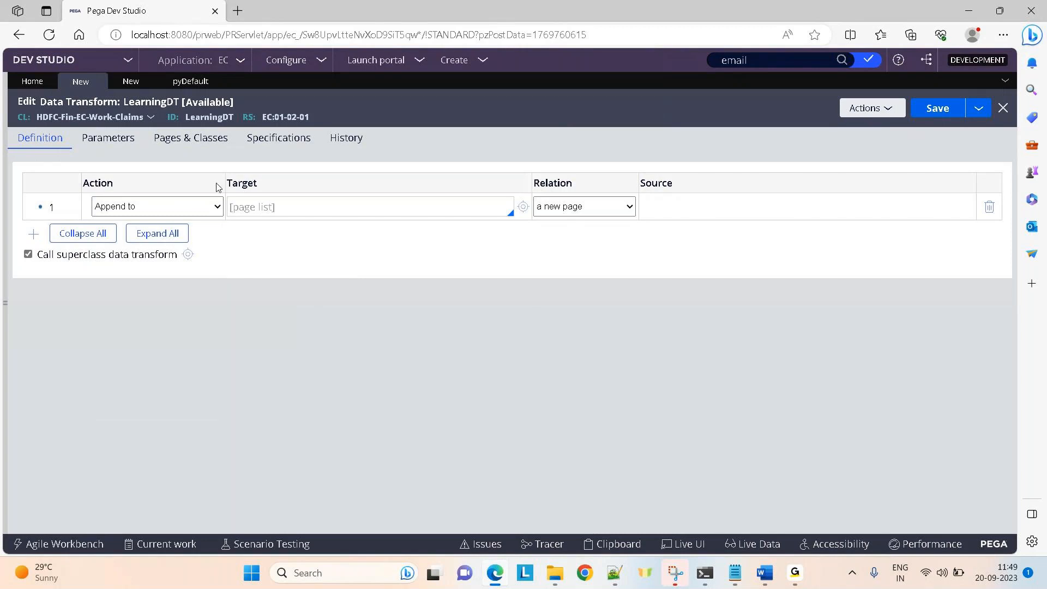
Change TestActivity's first step method from Obj-Sort to Page-Copy.
click(131, 86)
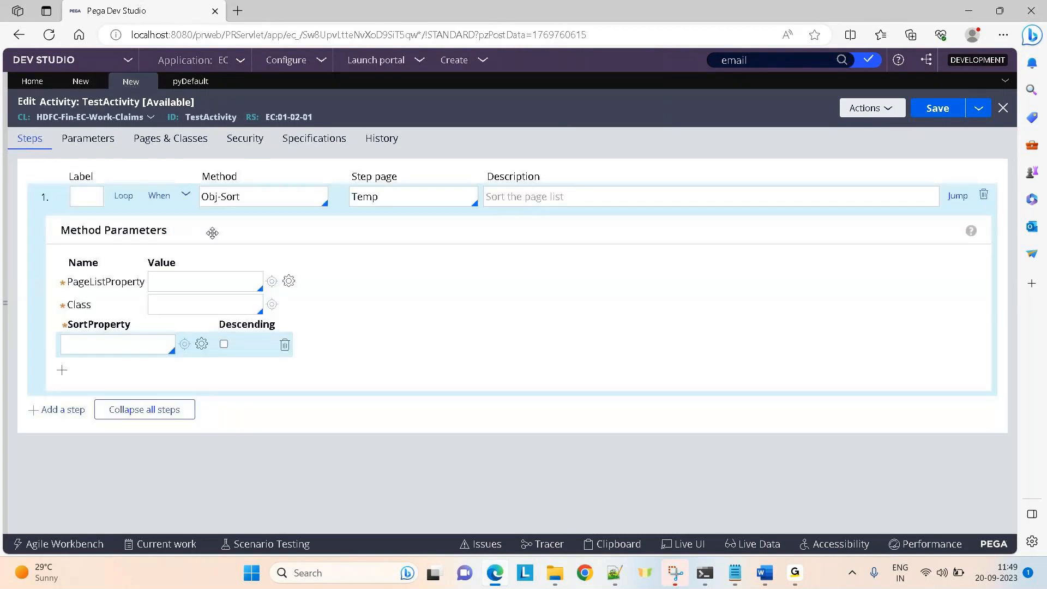
click(185, 194)
triple_click(245, 195)
text(page-c)
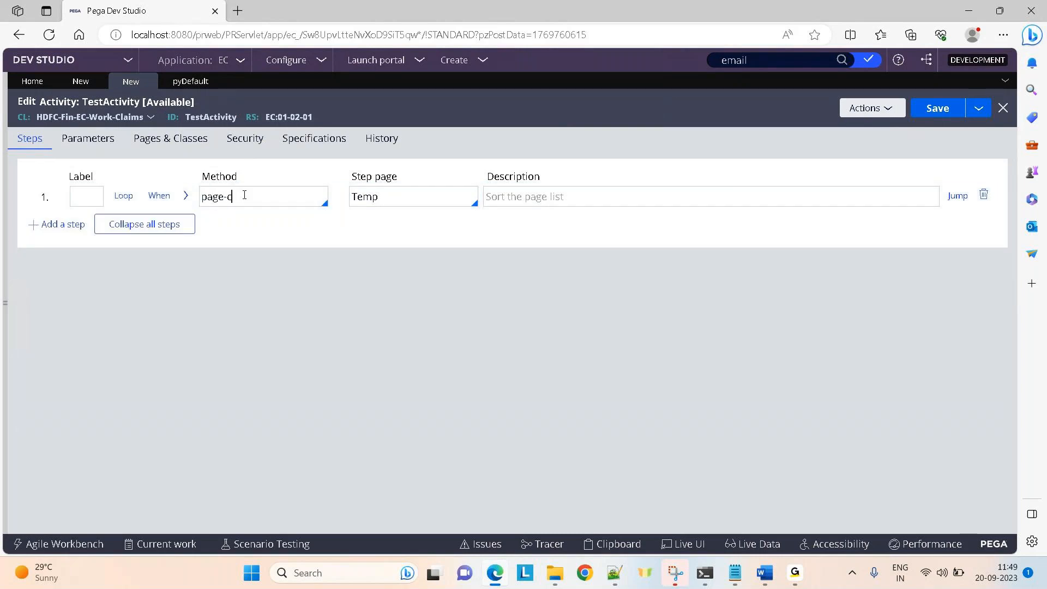
text(opy)
key(Return)
Remove the Temp step page from the Page-Copy step and return to LearningDT.
click(185, 195)
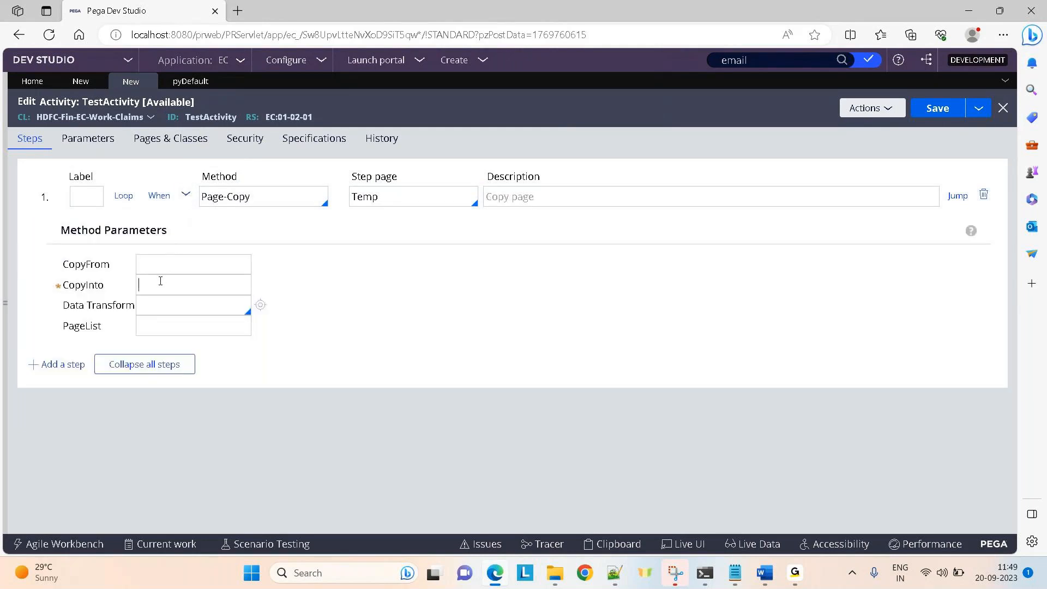
click(143, 264)
double_click(368, 197)
key(BackSpace)
click(80, 82)
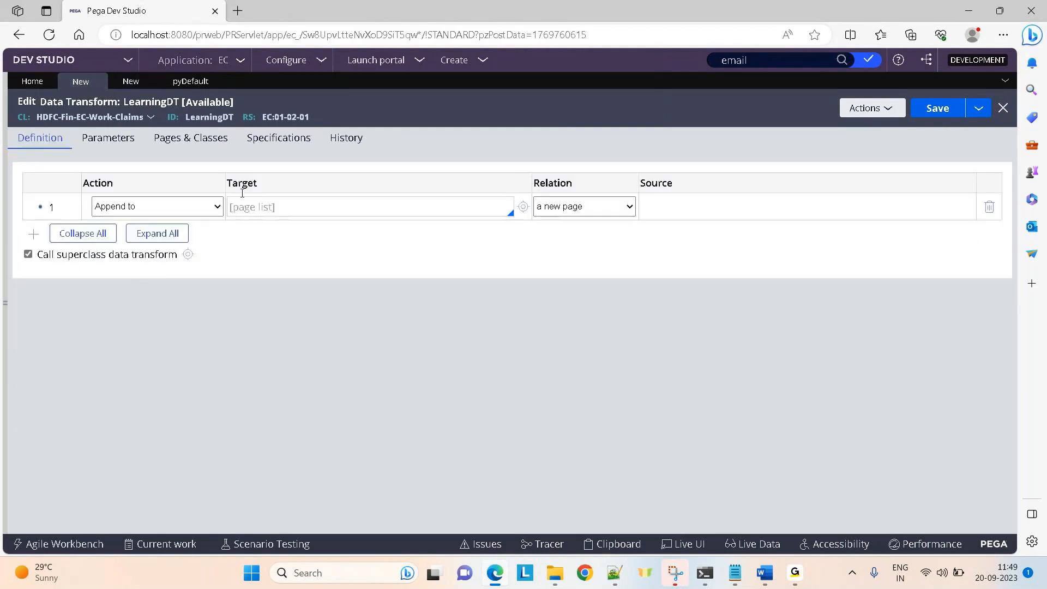
Relate the first step to an existing page, briefly trying Append and Map to before restoring Append to.
click(627, 207)
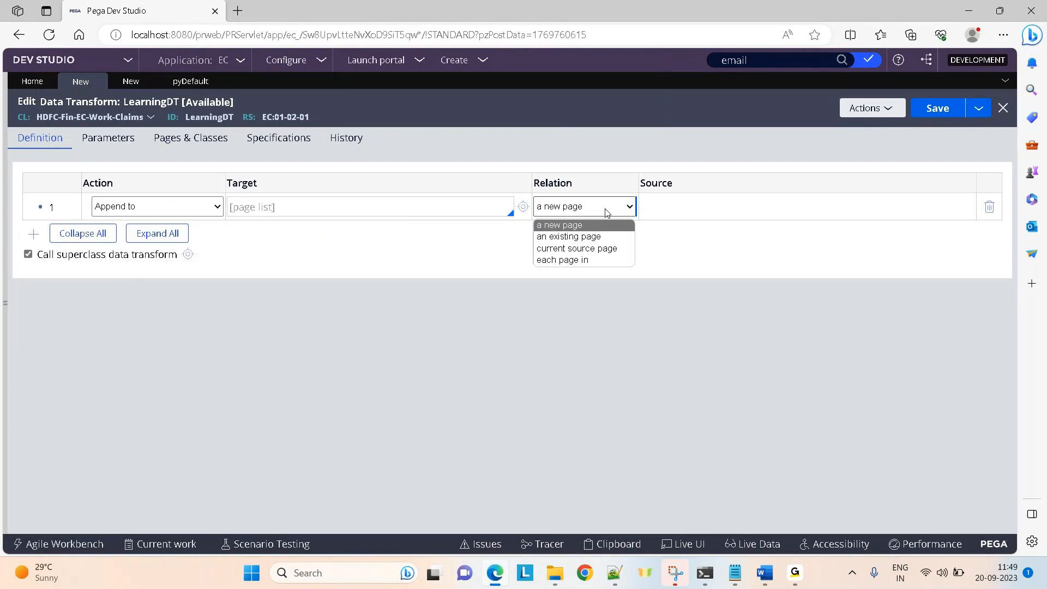
click(577, 237)
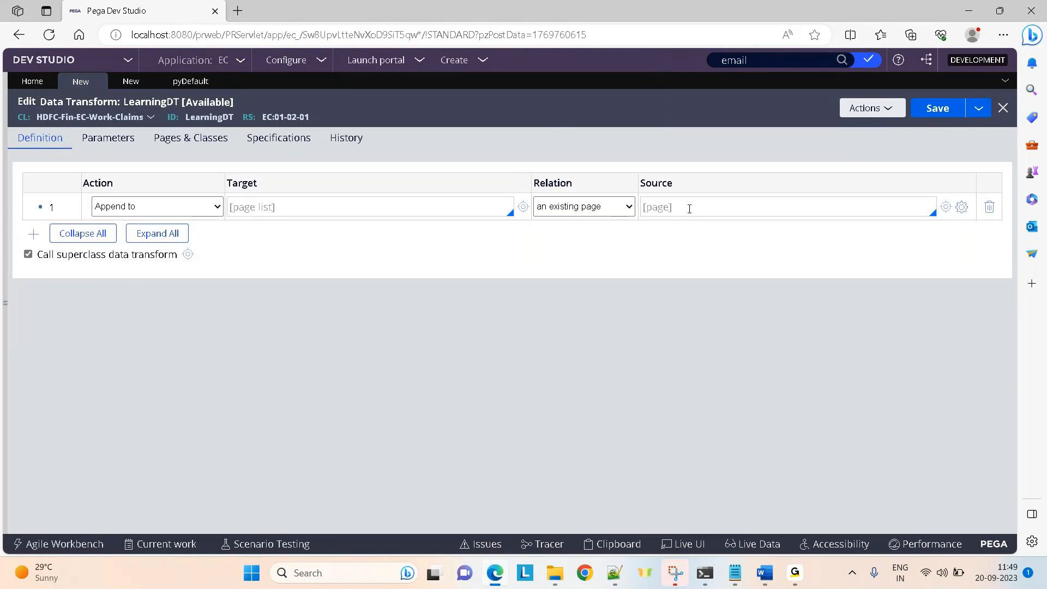
click(157, 210)
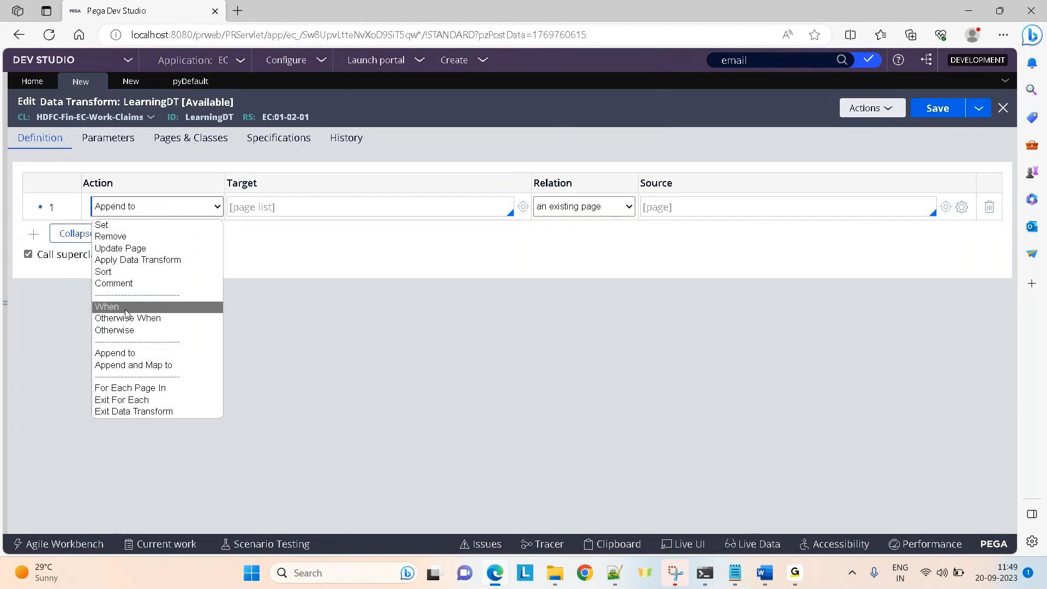
click(122, 365)
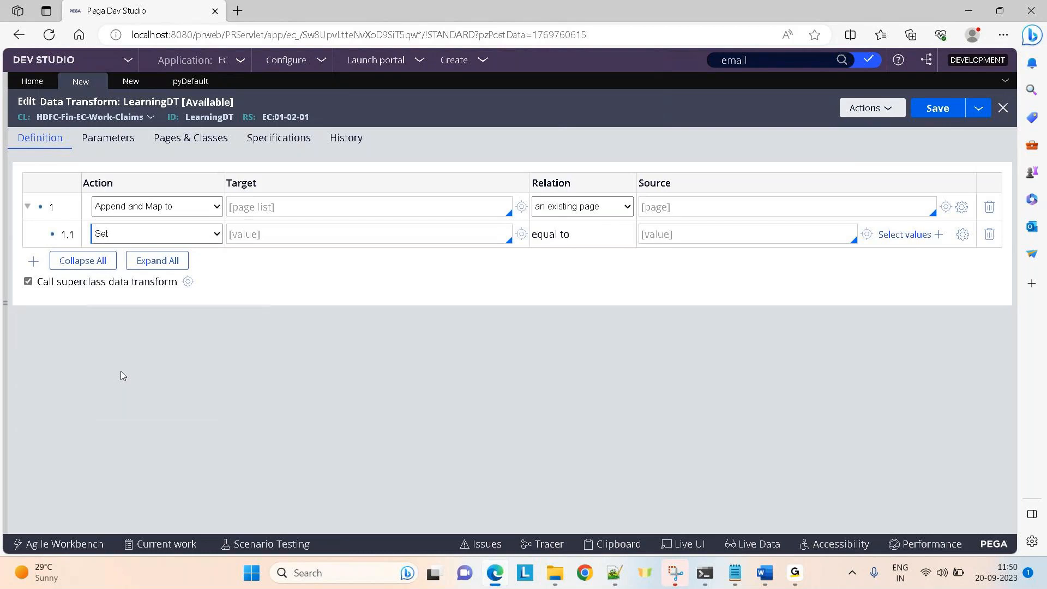
click(131, 207)
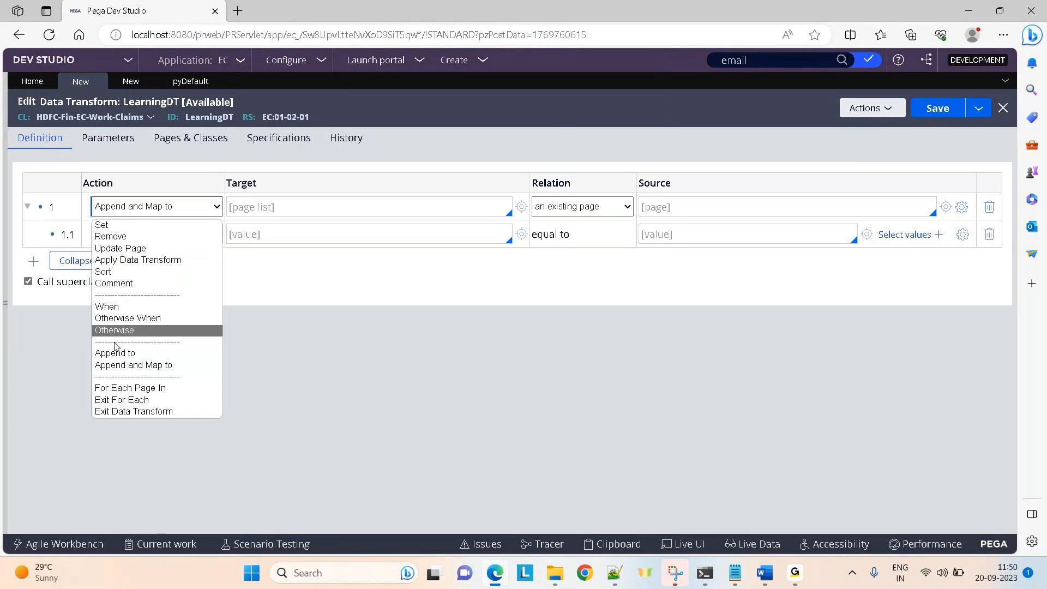
click(115, 353)
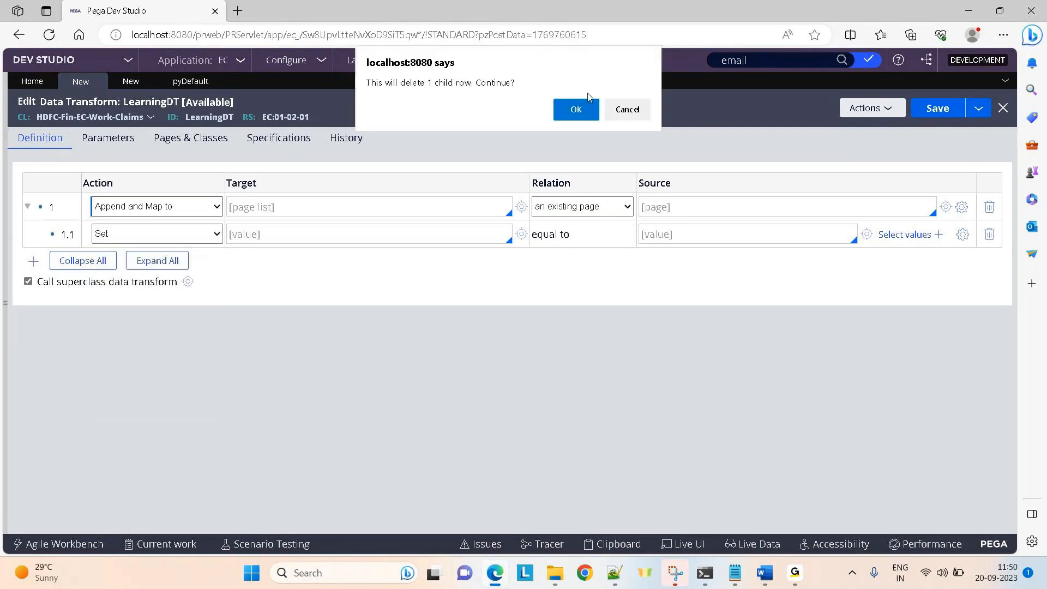
click(574, 108)
click(292, 205)
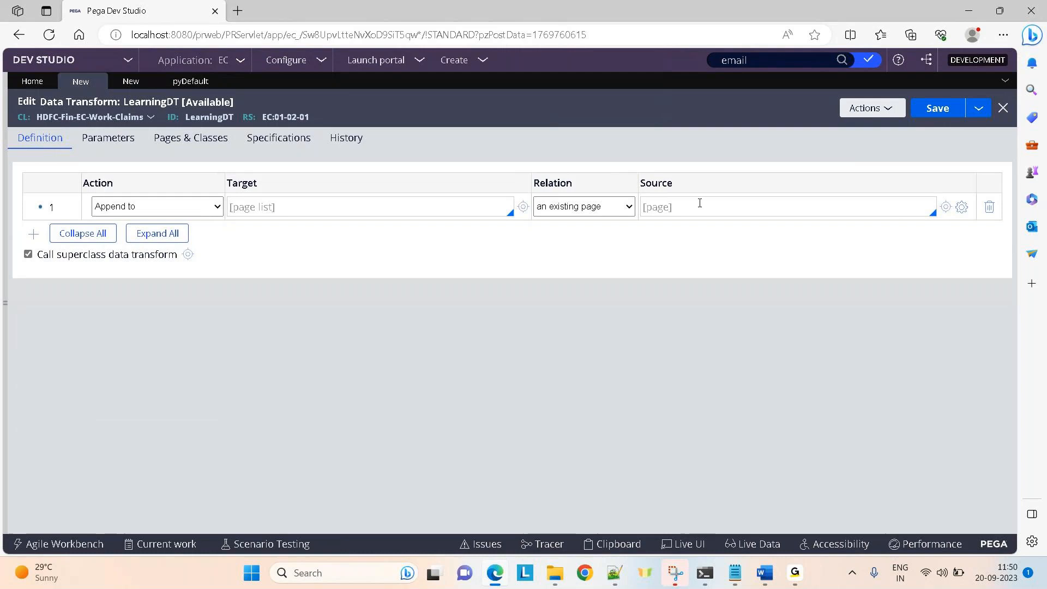
Enter TestData as the target page list and Temp as the source page.
text(TestData)
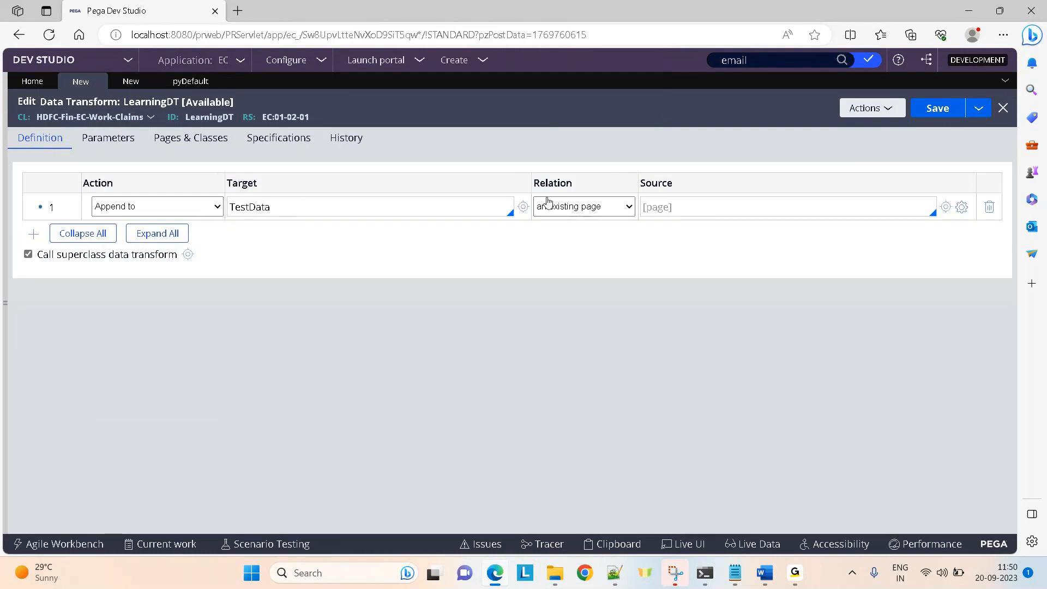
click(670, 205)
text(Temp)
double_click(663, 209)
double_click(252, 207)
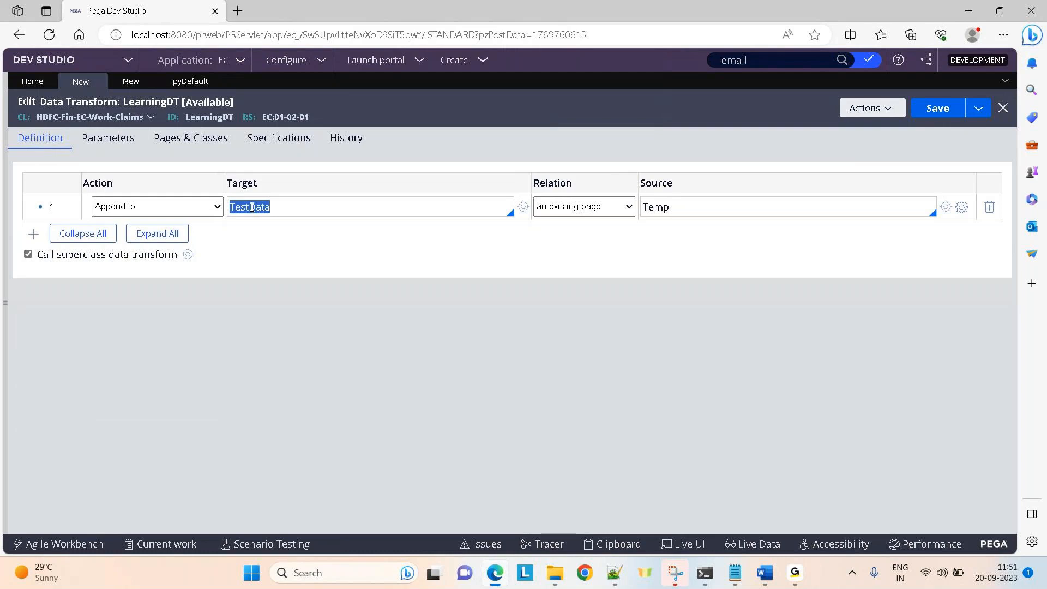
click(168, 208)
Try Append and Map to on the first step, then revert it to Append to.
click(130, 366)
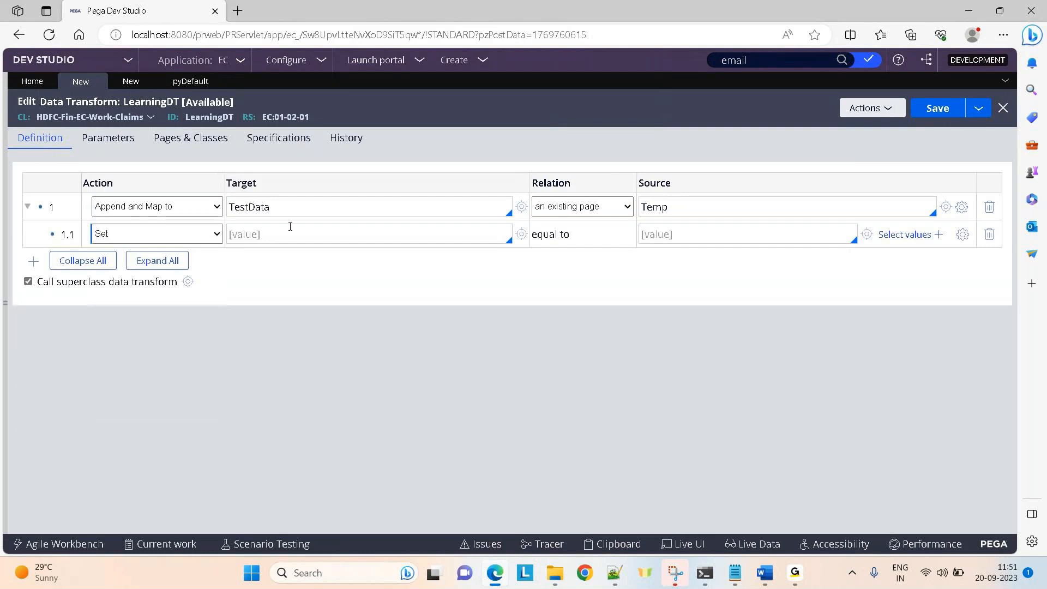
click(290, 227)
click(716, 228)
click(390, 232)
click(187, 206)
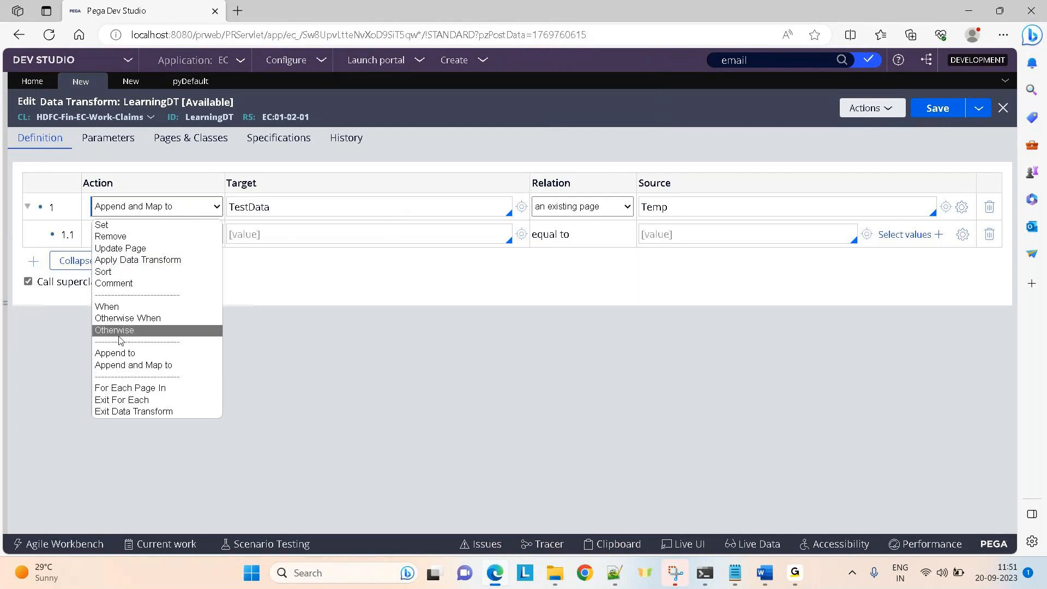
click(118, 353)
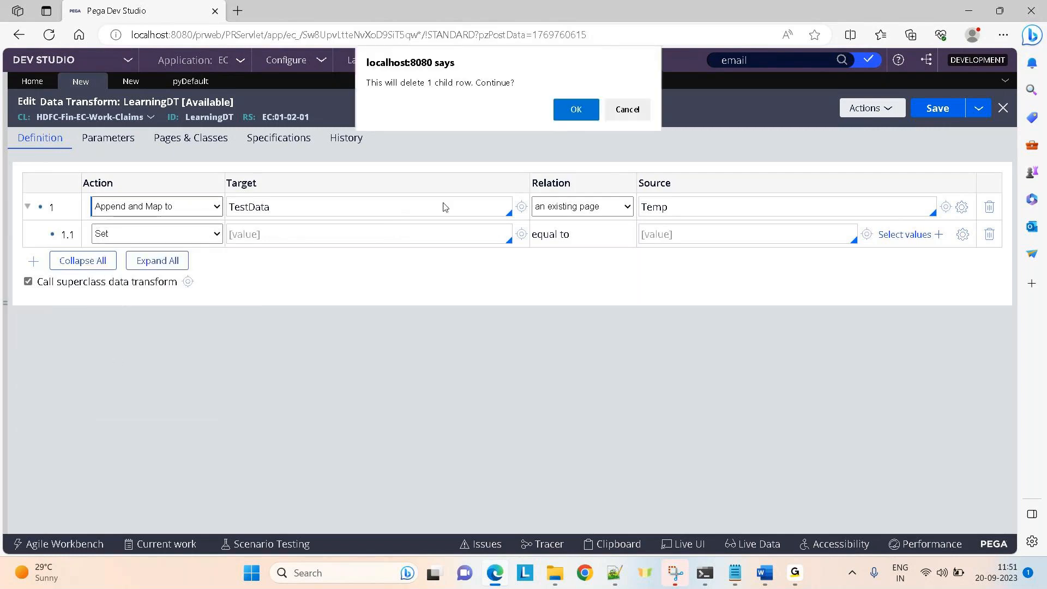
click(578, 110)
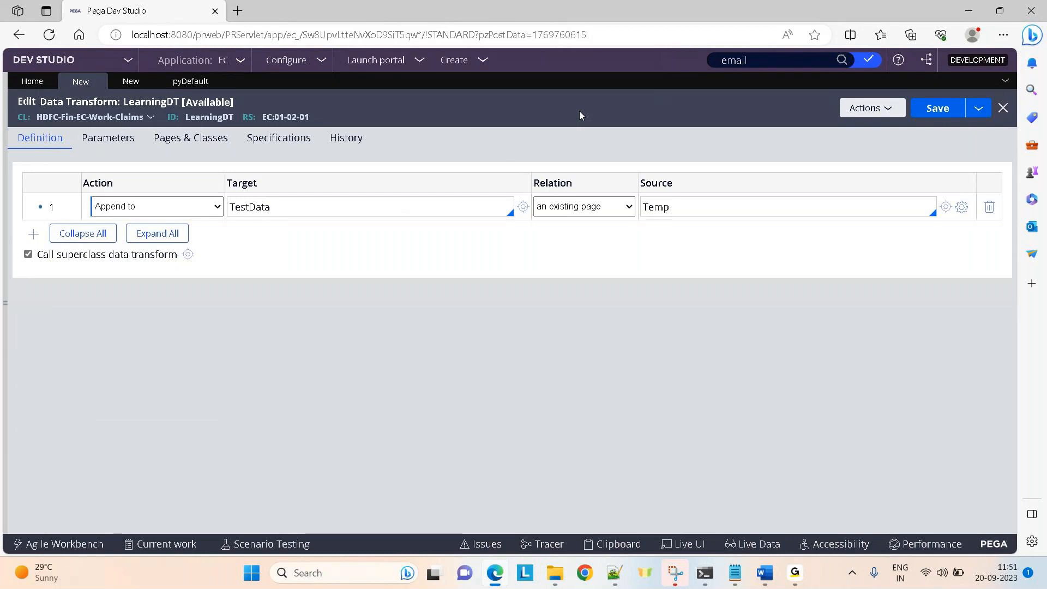
double_click(650, 207)
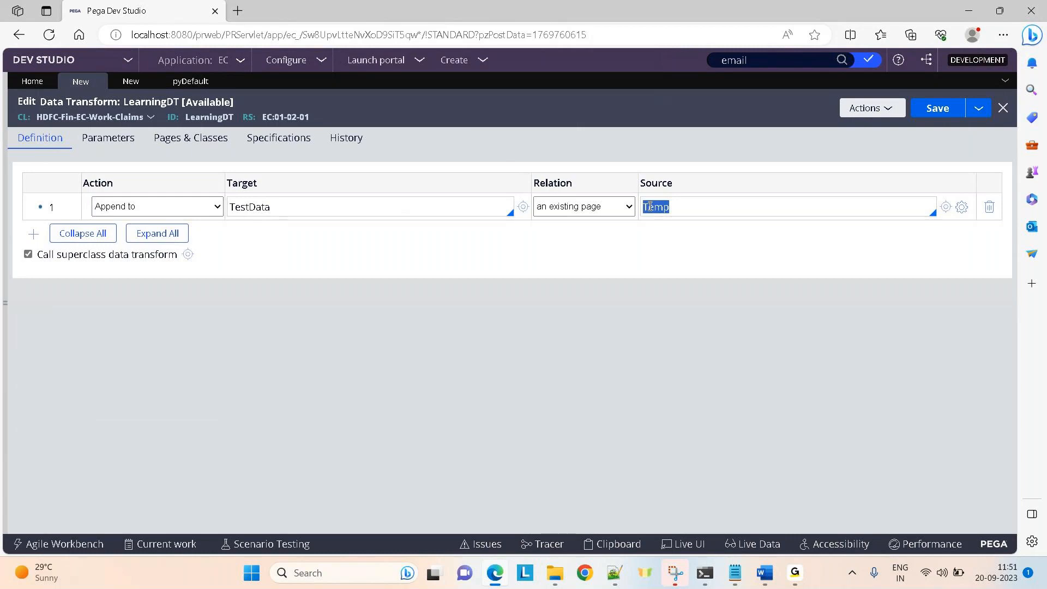
double_click(258, 207)
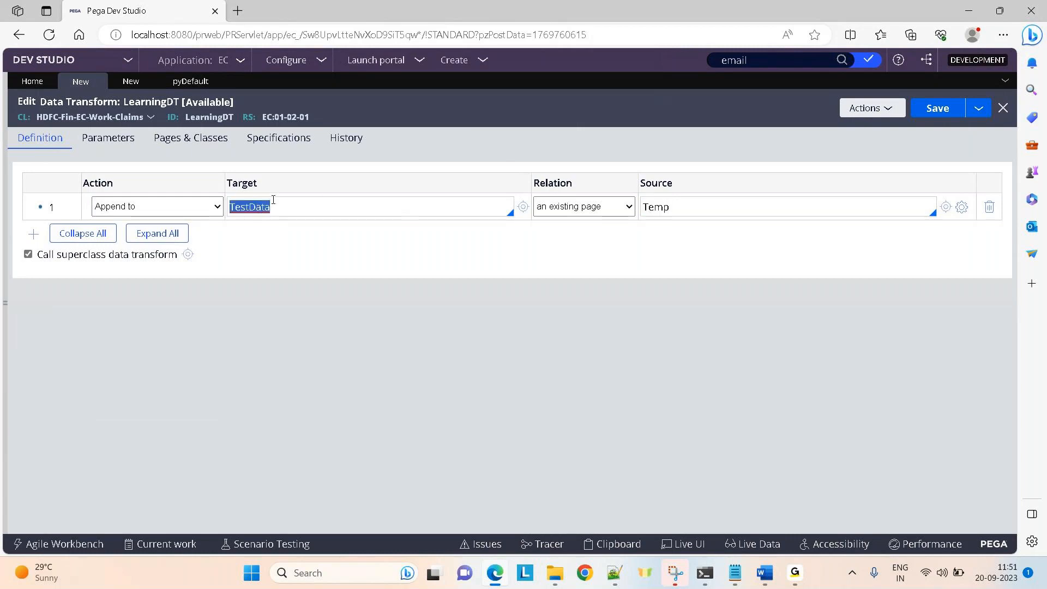
Switch the first step to Append and Map to and add Set rows 1.2 through 1.5.
click(146, 217)
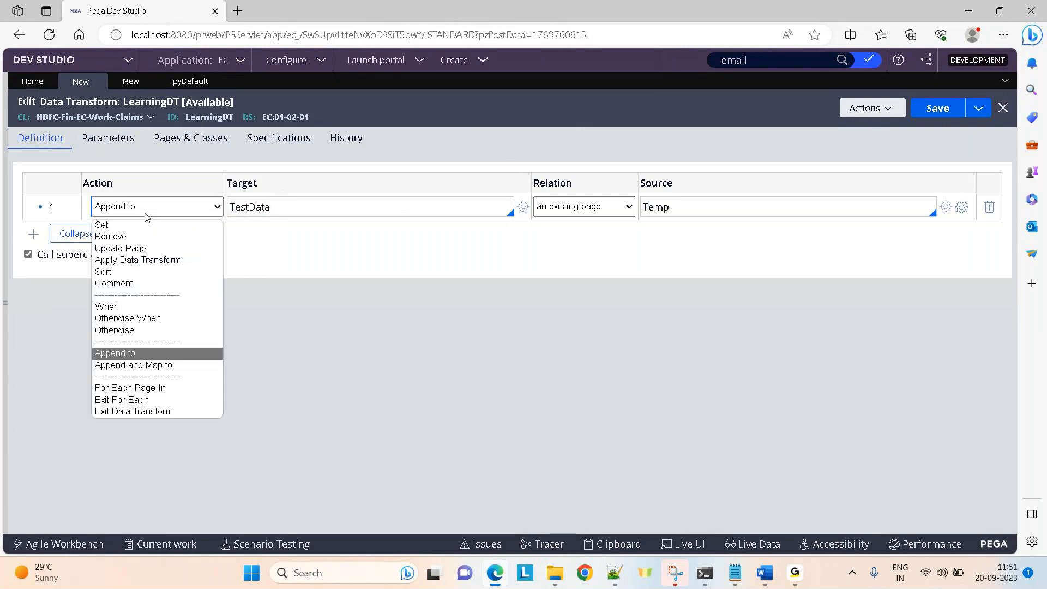
click(131, 365)
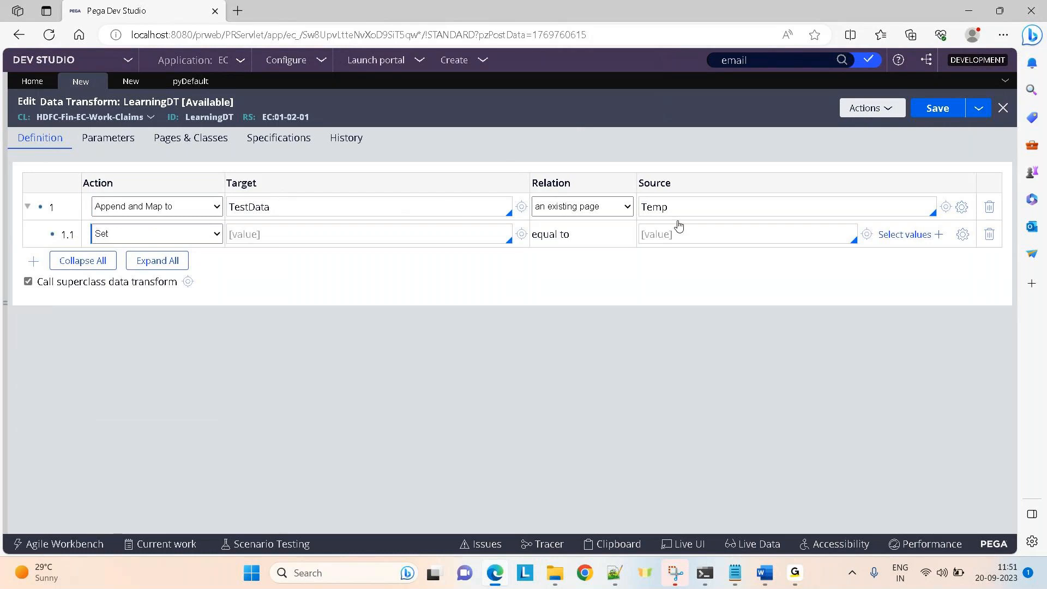
double_click(655, 208)
click(293, 239)
click(35, 265)
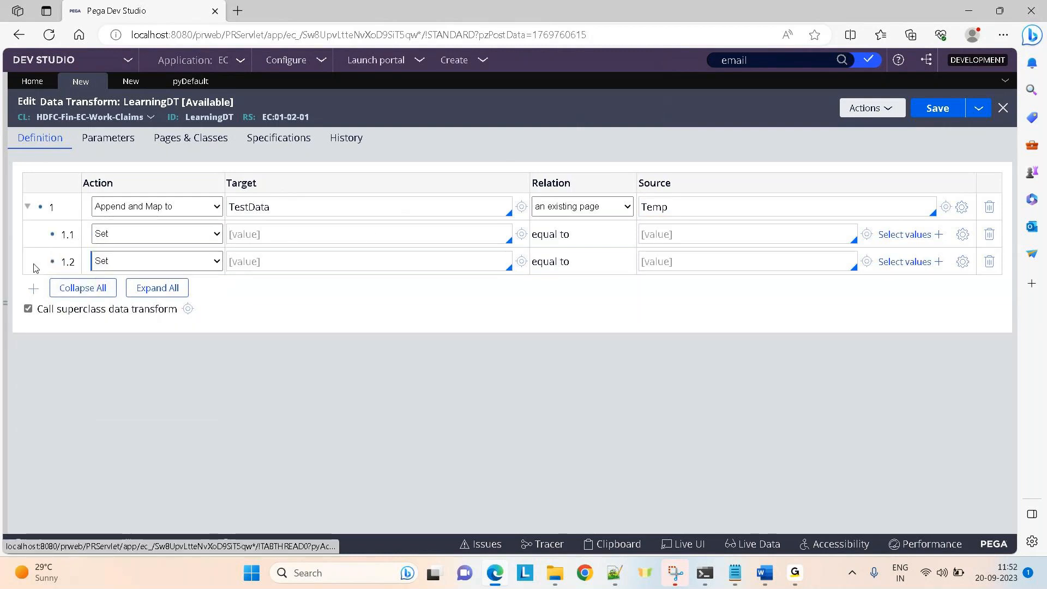
click(34, 290)
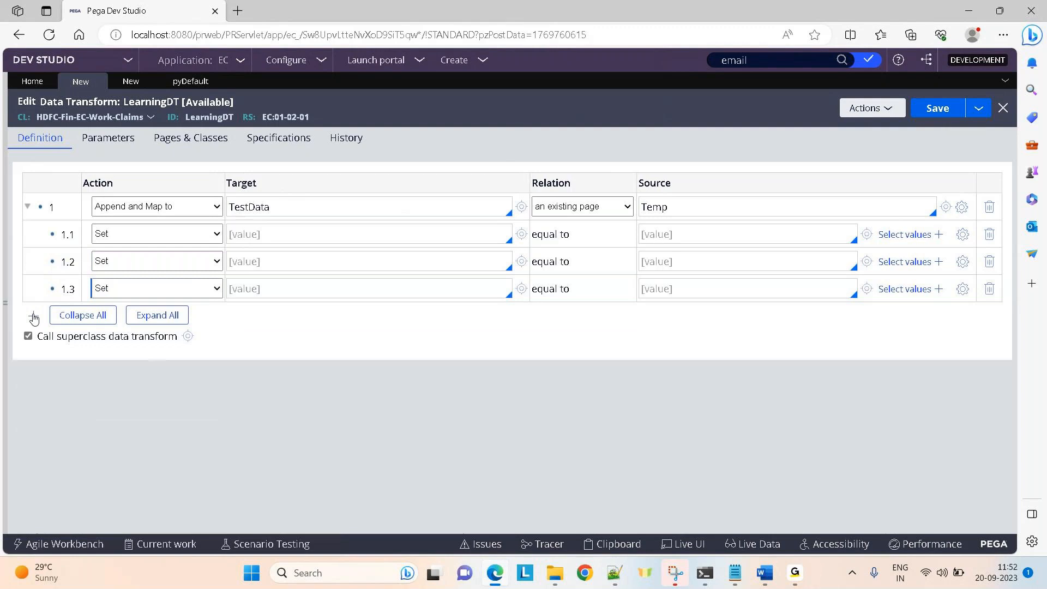
click(33, 316)
click(35, 342)
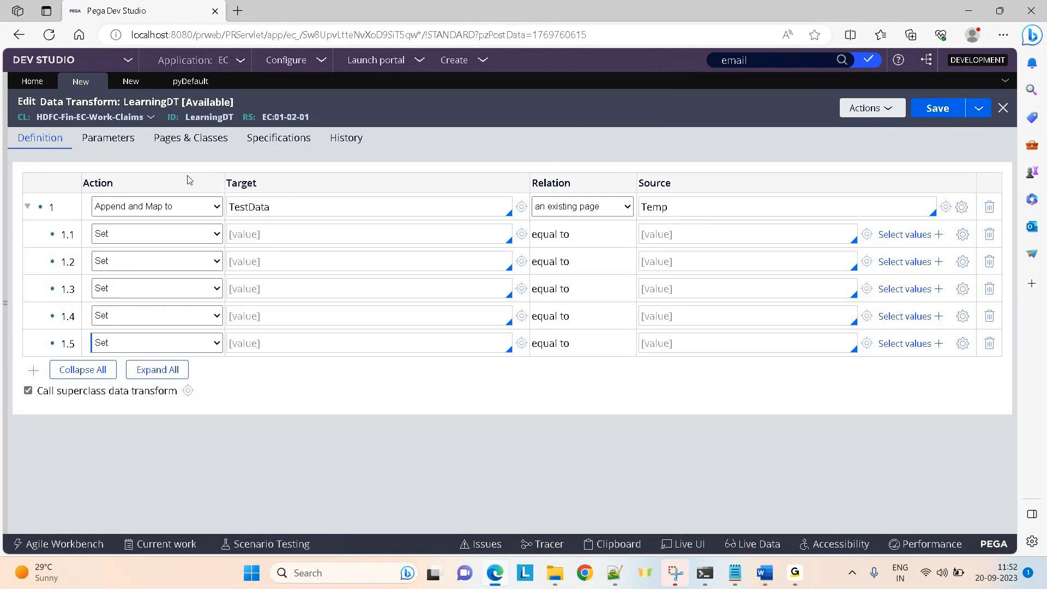
click(164, 206)
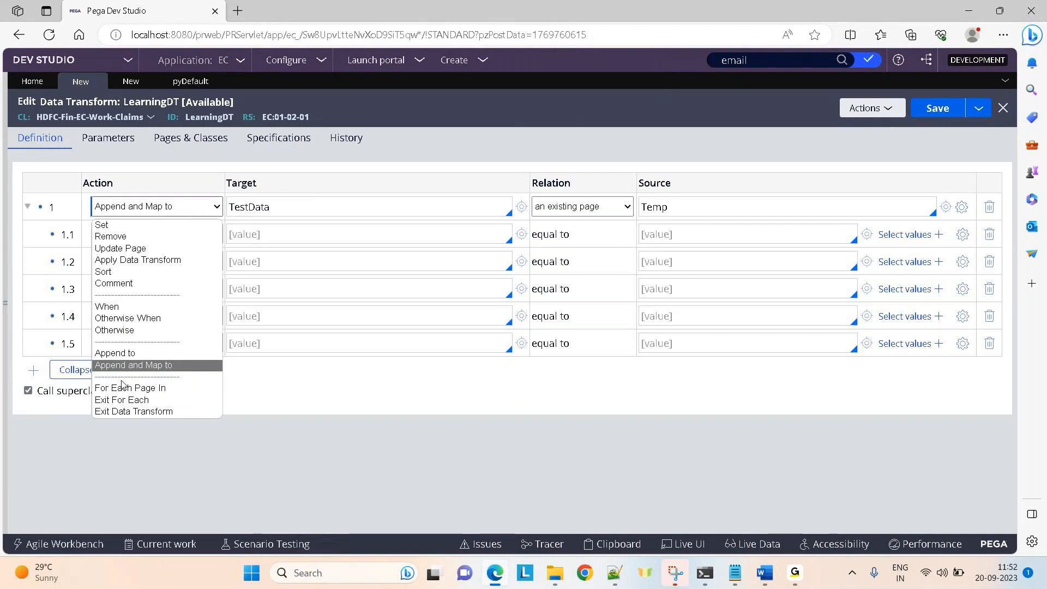
click(121, 388)
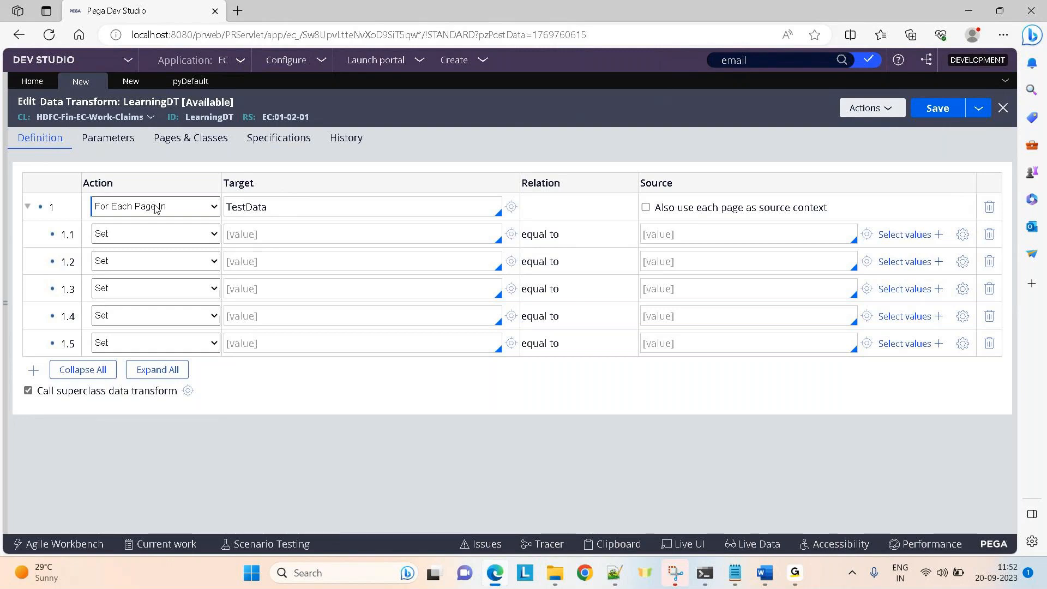
click(156, 208)
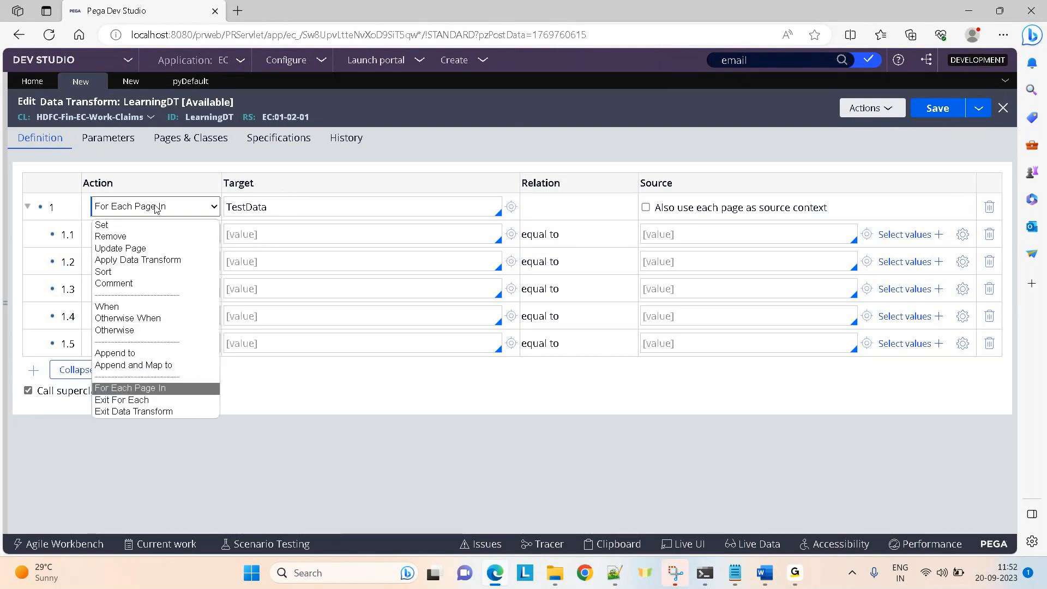
click(109, 400)
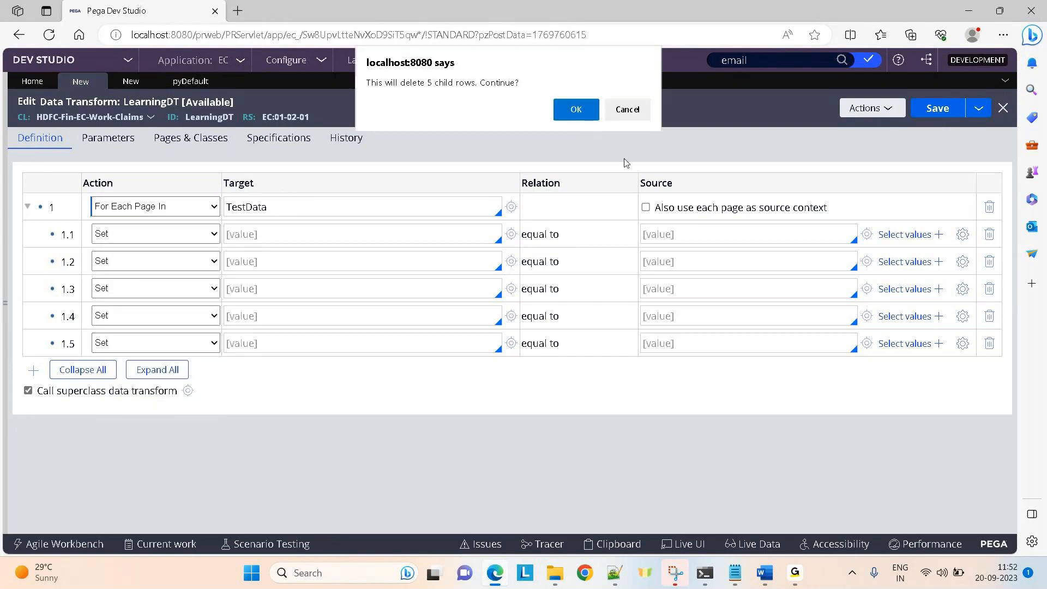
click(576, 107)
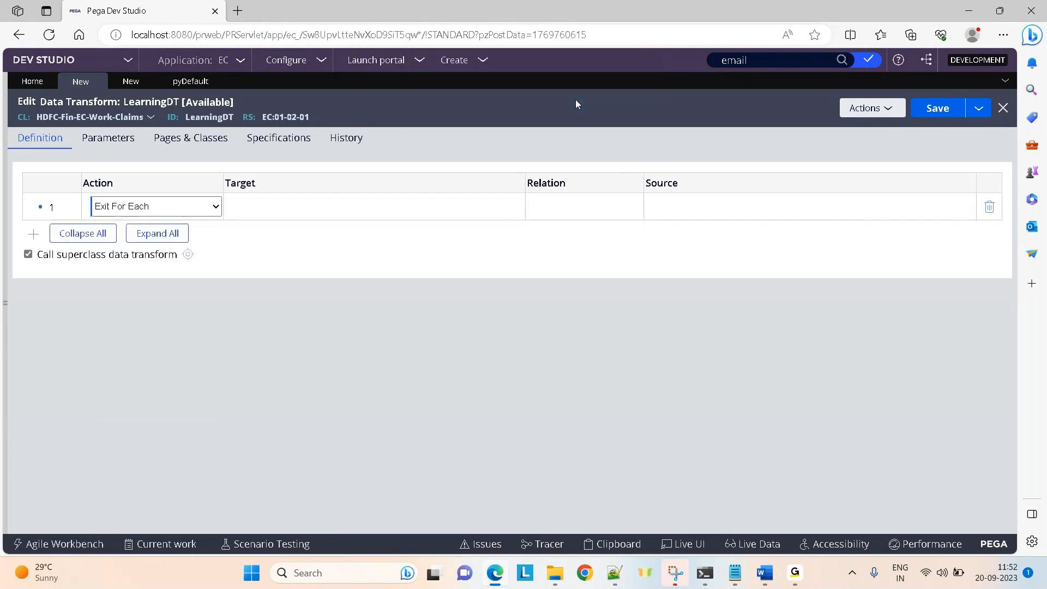
click(185, 206)
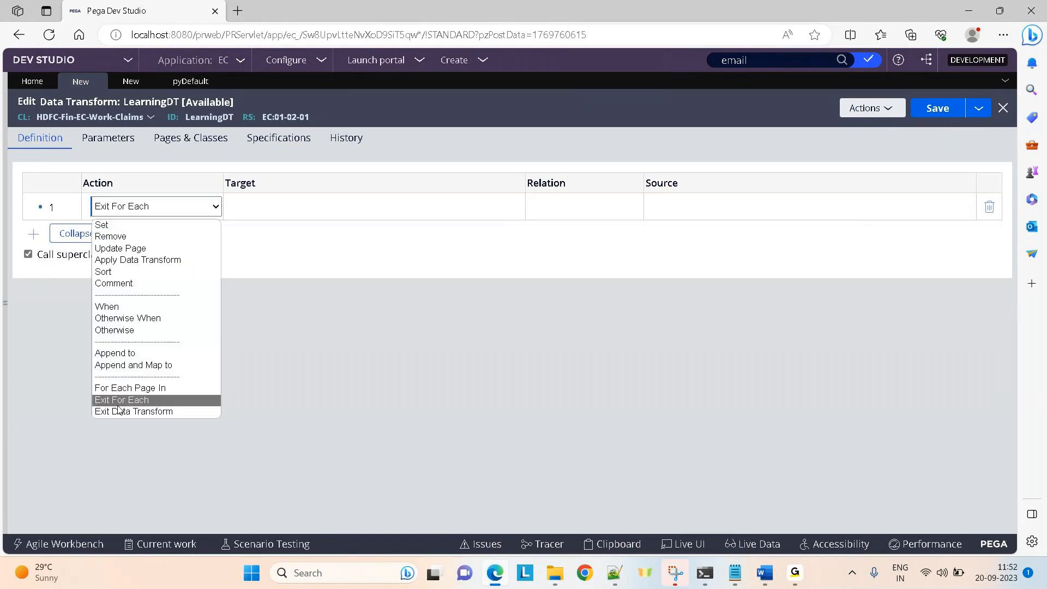
click(117, 412)
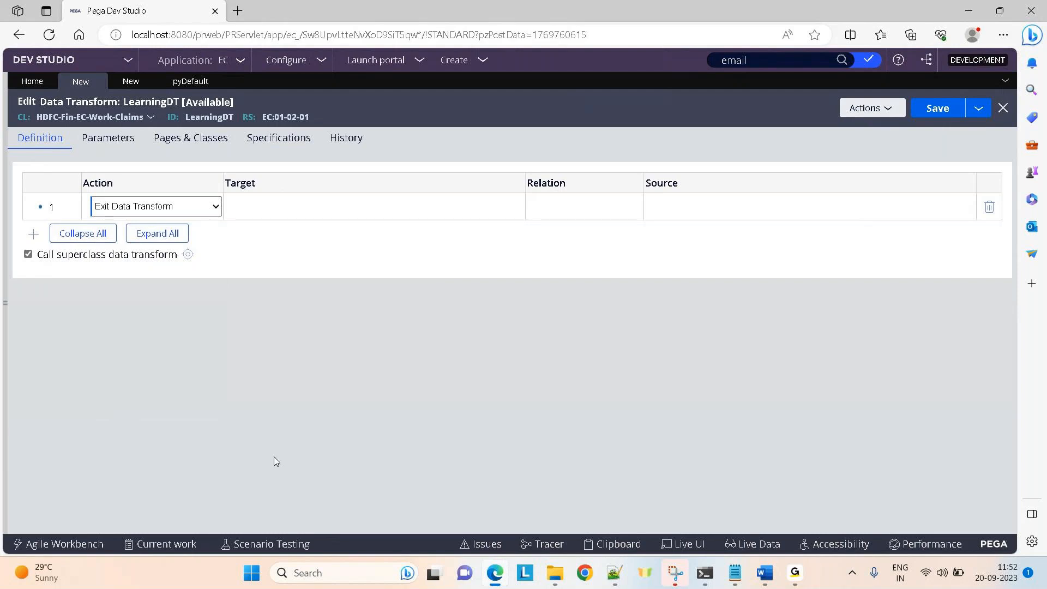
mouse_move(796, 579)
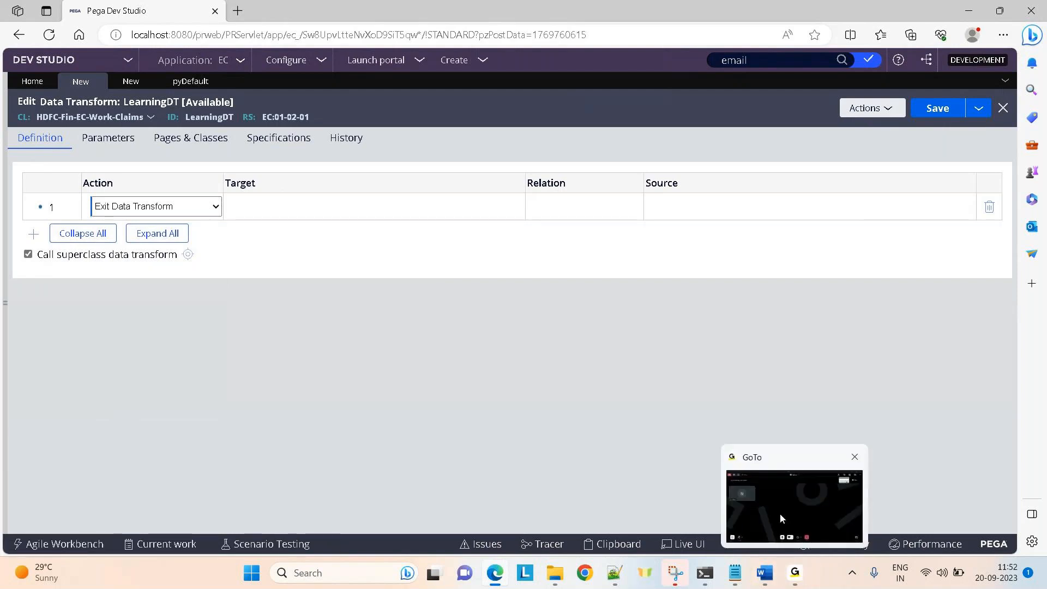
click(780, 513)
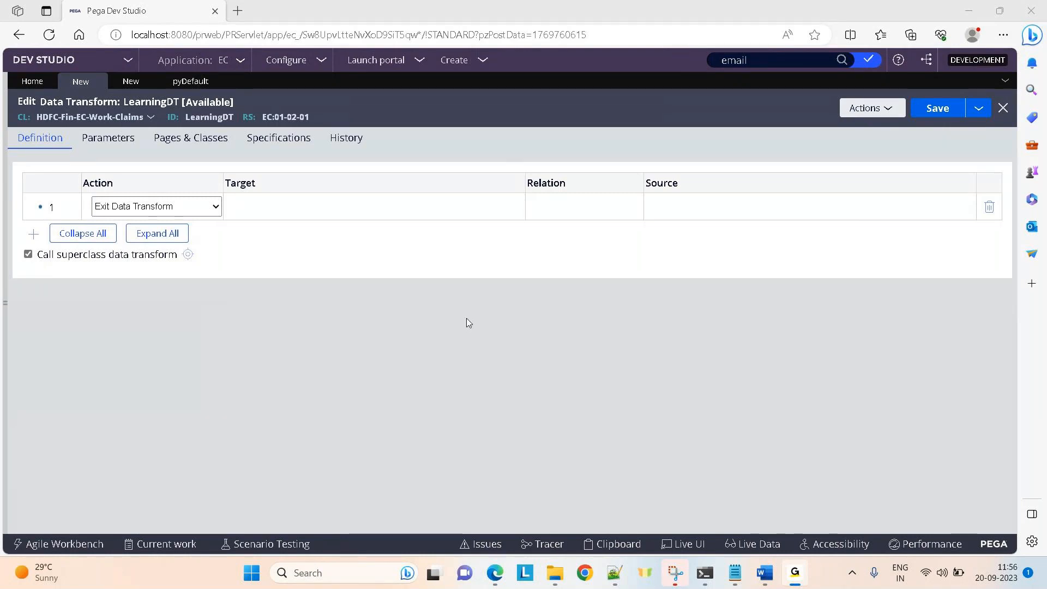
click(467, 318)
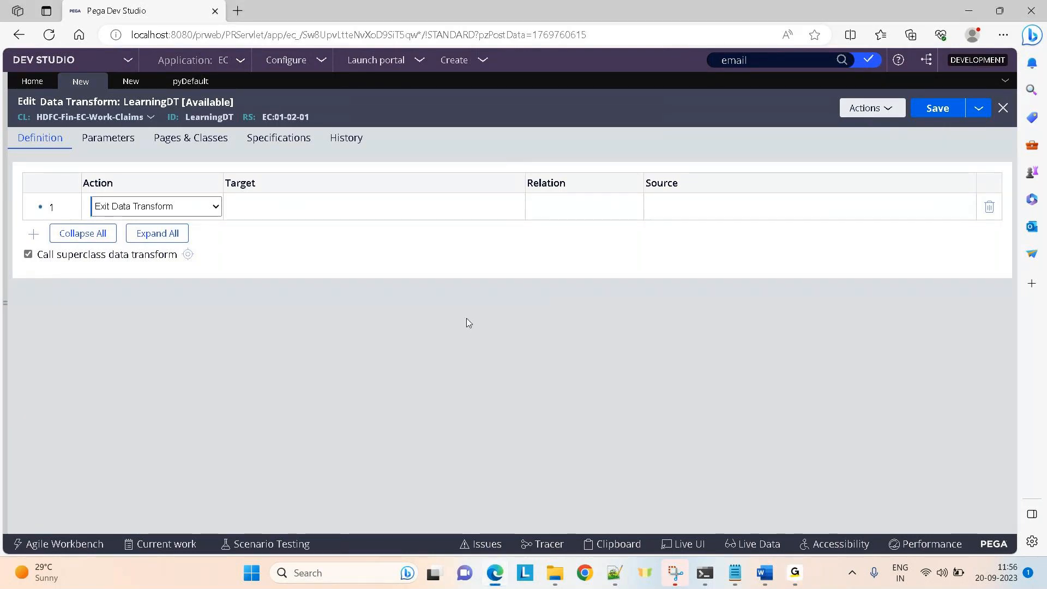
Change TestActivity's first step method to Exit-Activity.
click(131, 88)
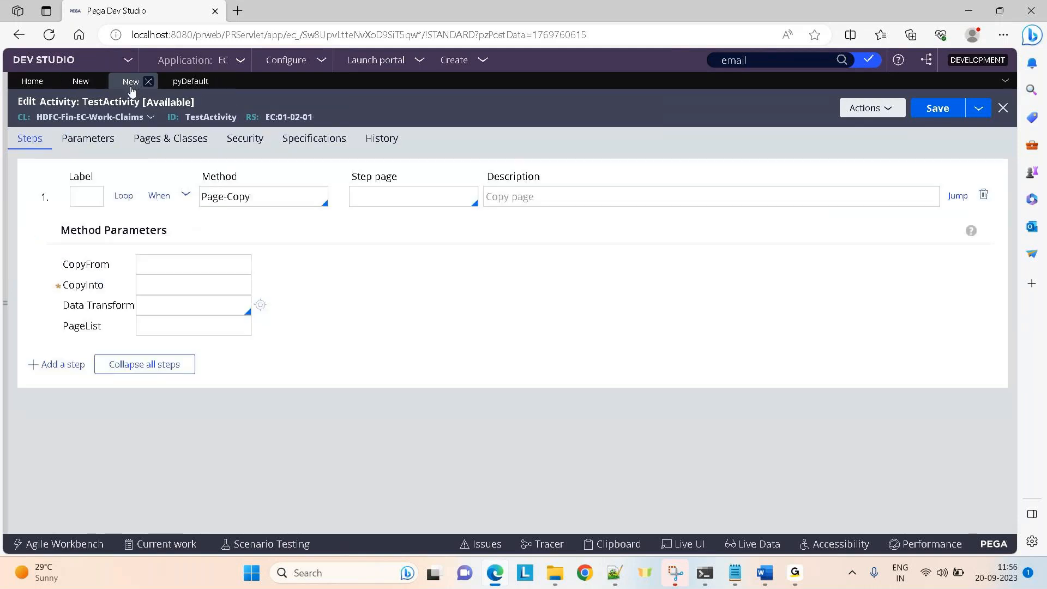
click(247, 200)
text(exit)
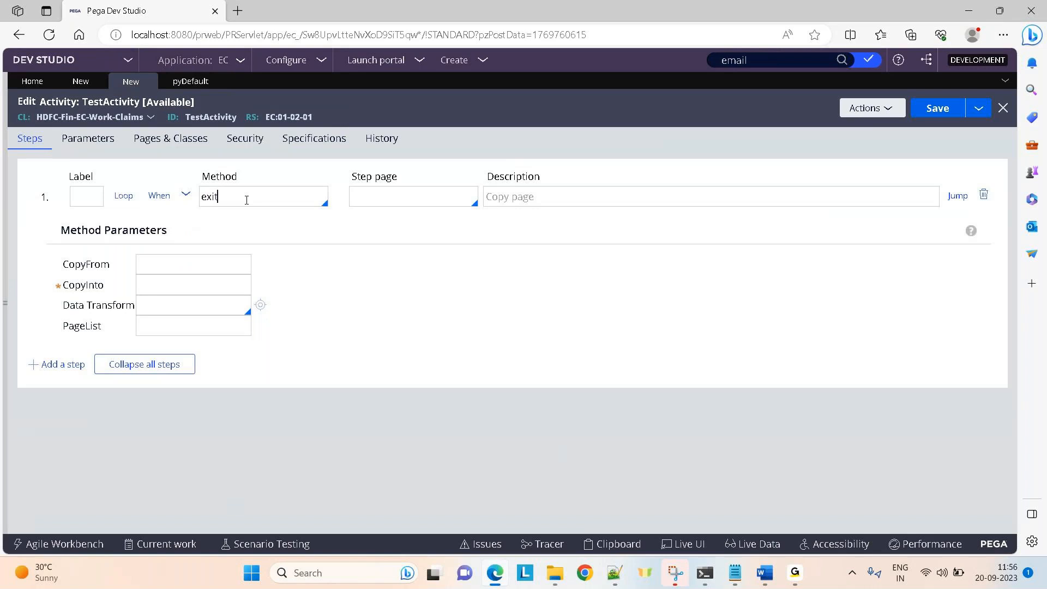
key(Return)
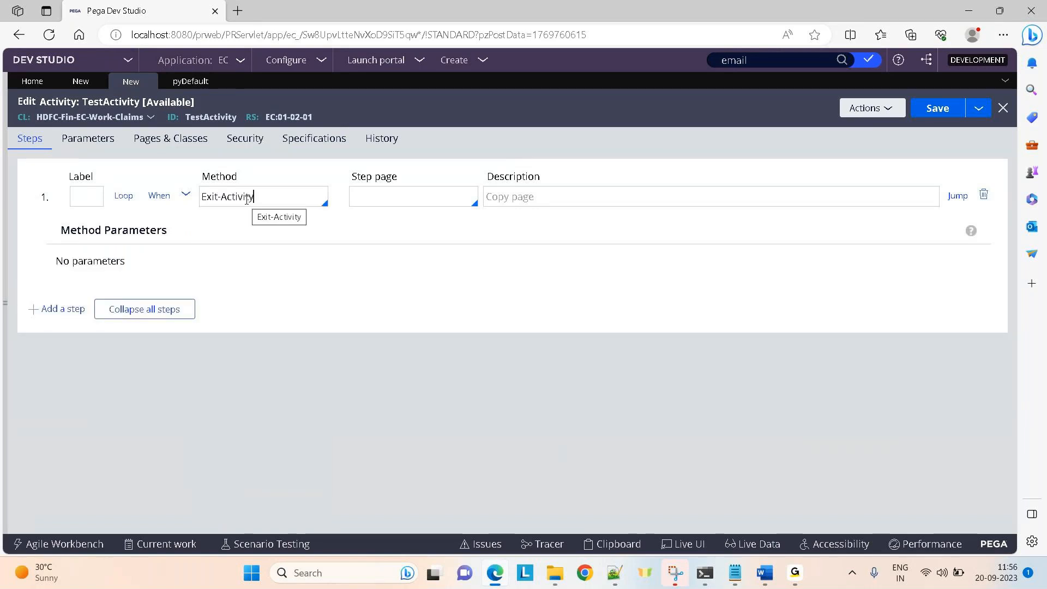
Try a condition exiting the activity when false, cancel it, and return to LearningDT.
click(159, 196)
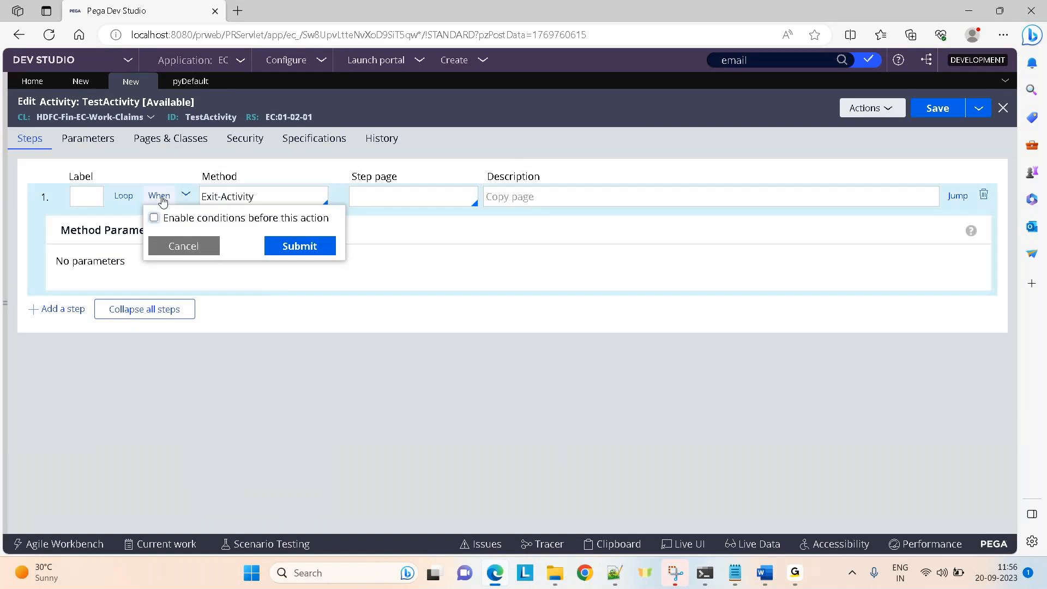
click(153, 218)
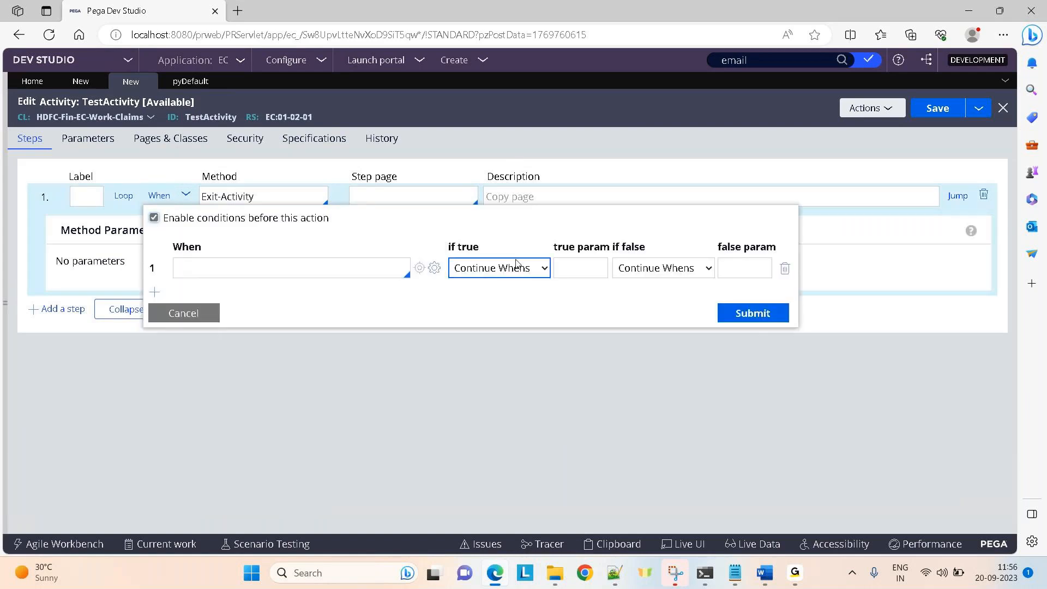
click(658, 267)
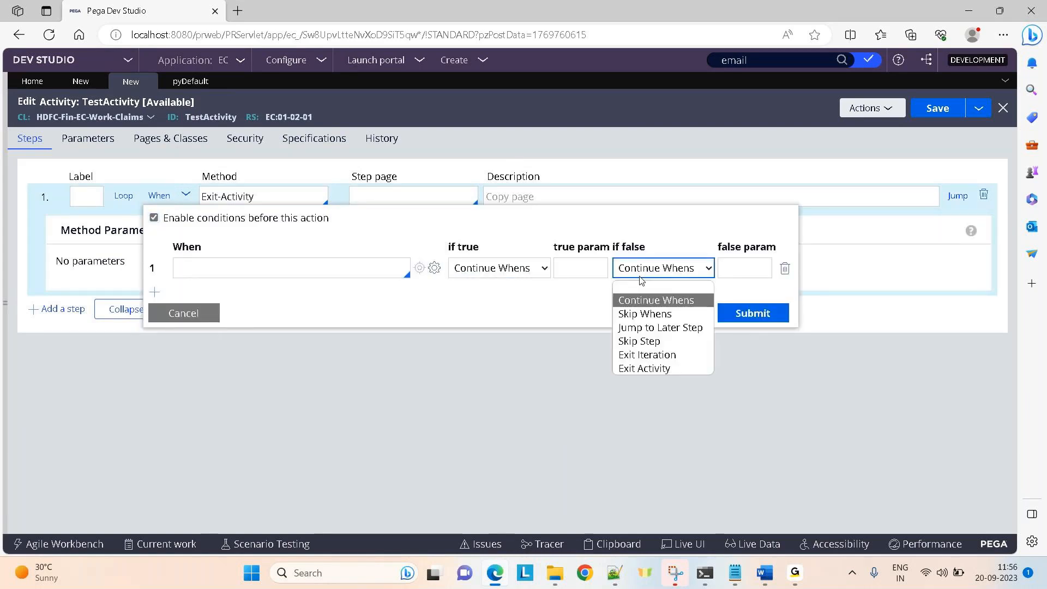
click(640, 369)
click(184, 314)
click(79, 82)
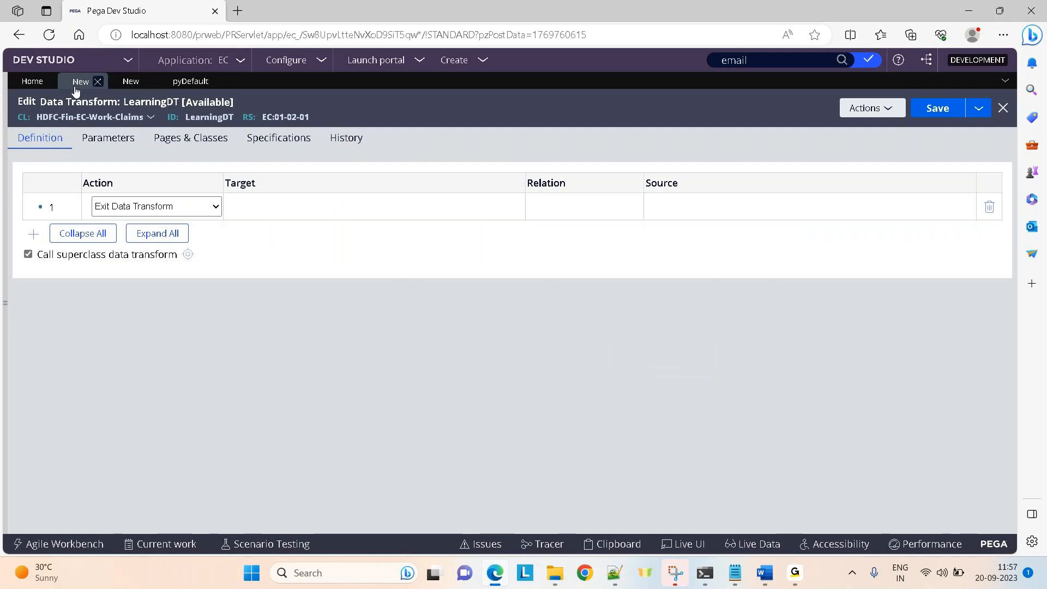
Switch row 1's action to Exit For Each, then change it to Set.
click(205, 206)
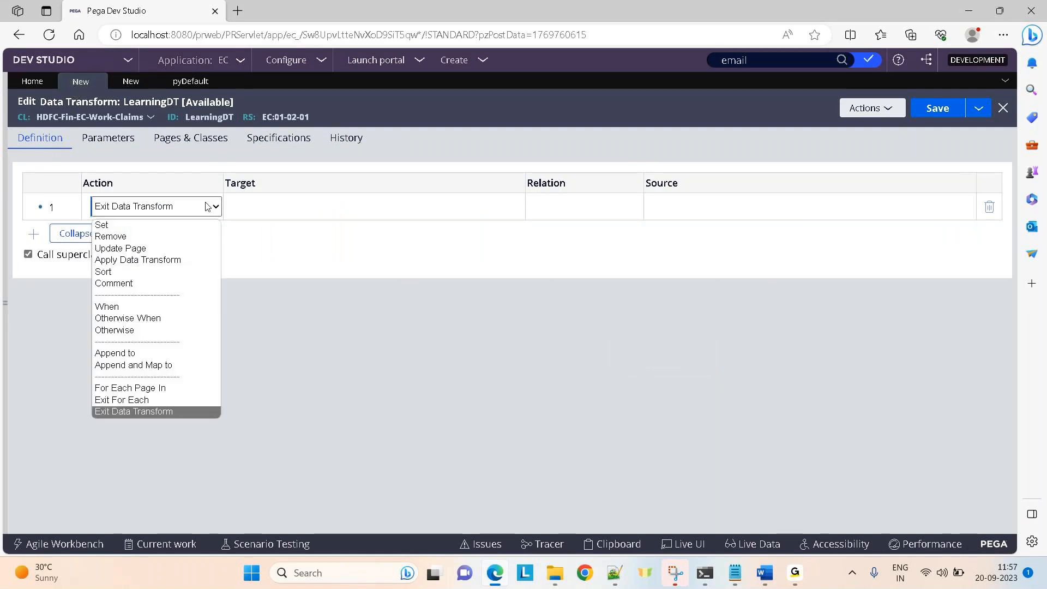
click(135, 401)
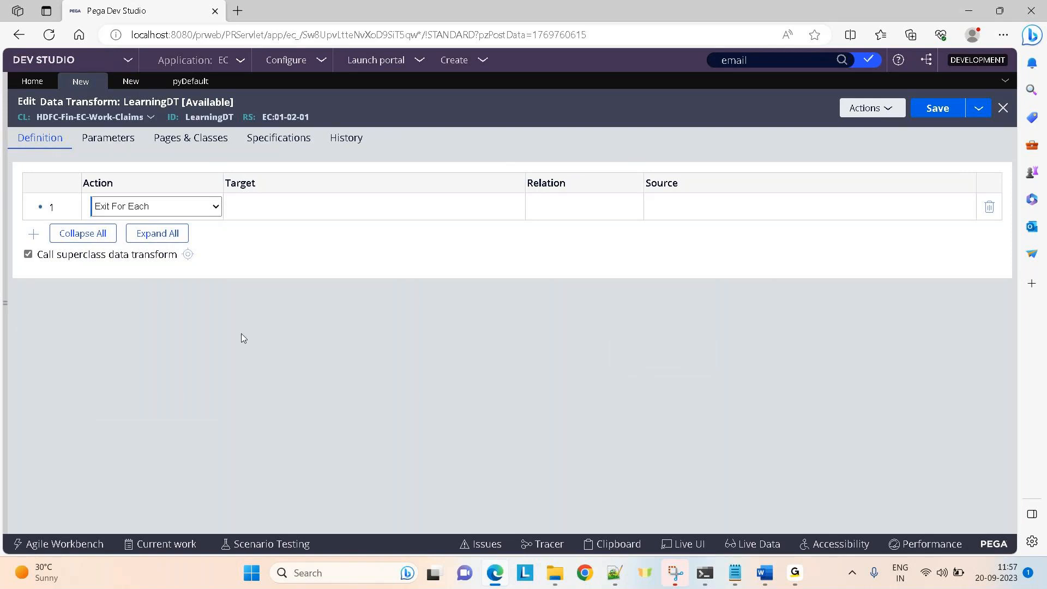
click(141, 210)
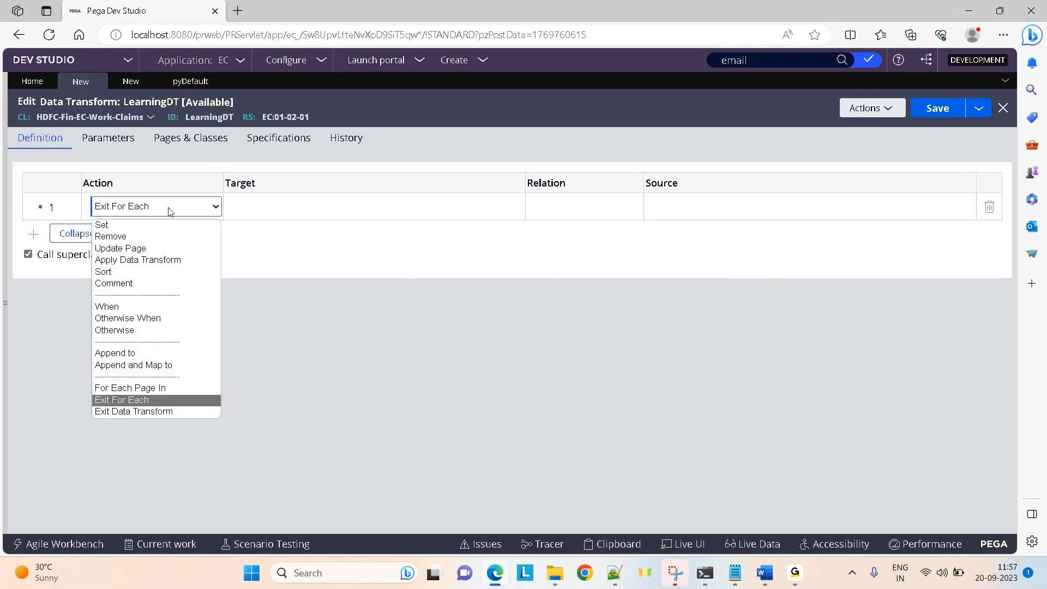
click(121, 225)
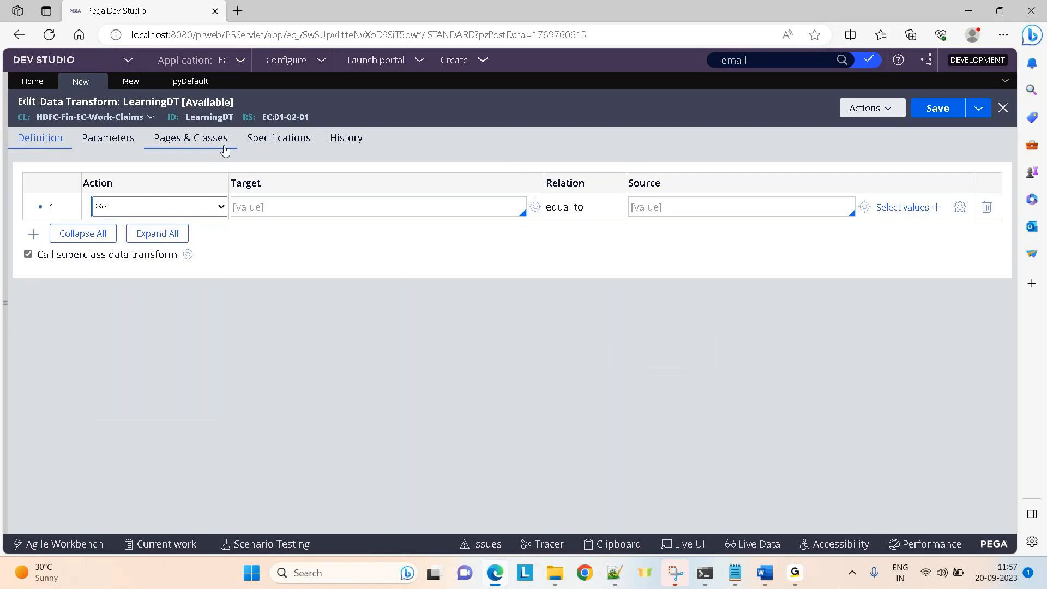
click(309, 204)
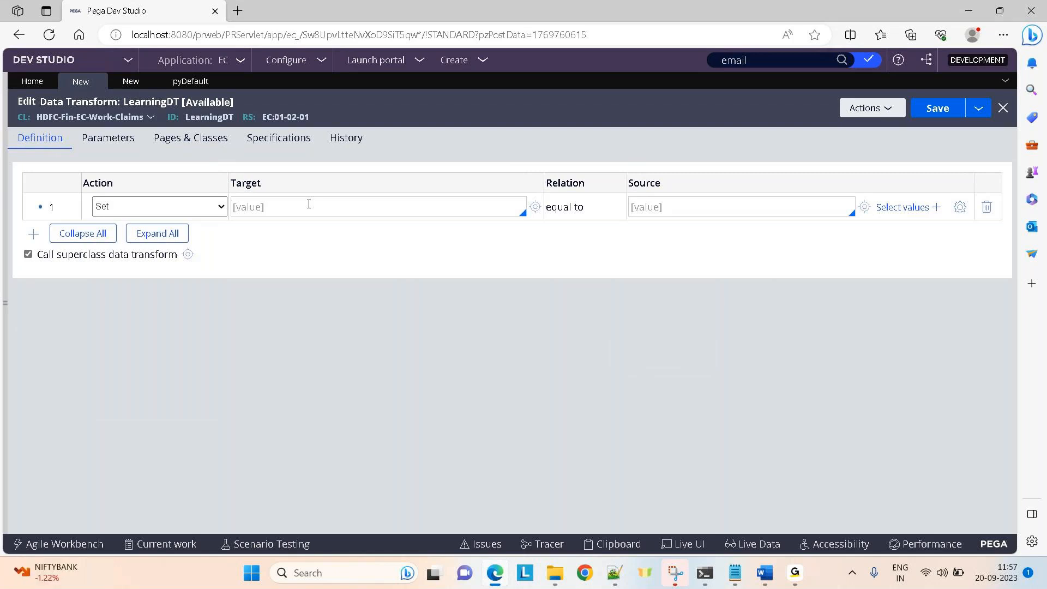
text(.)
key(Down)
key(Return)
click(649, 207)
text(12324324354)
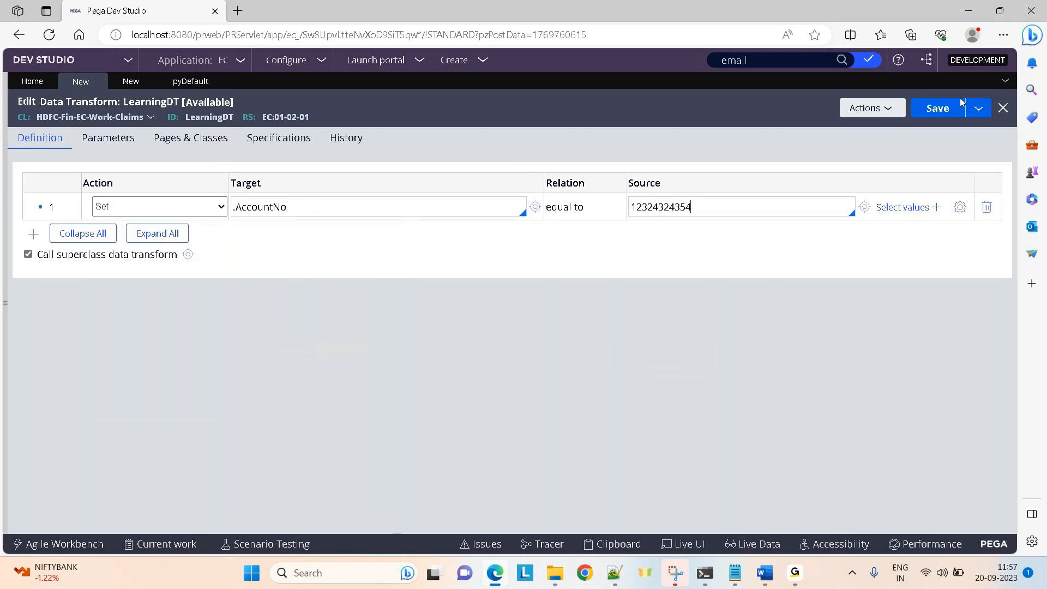
click(941, 108)
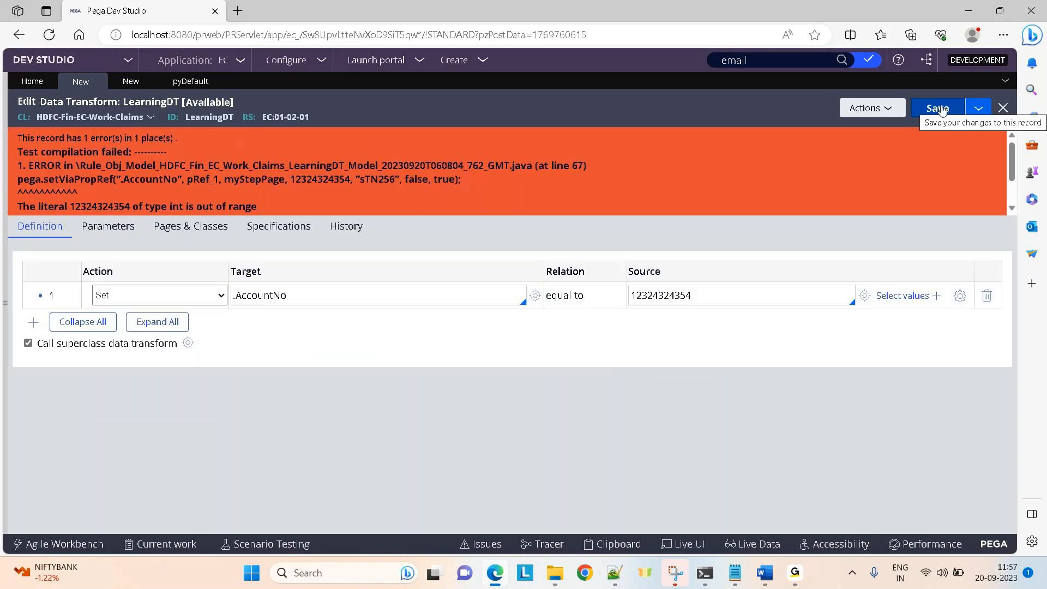
Shorten the source value to 123243 and save again.
click(704, 297)
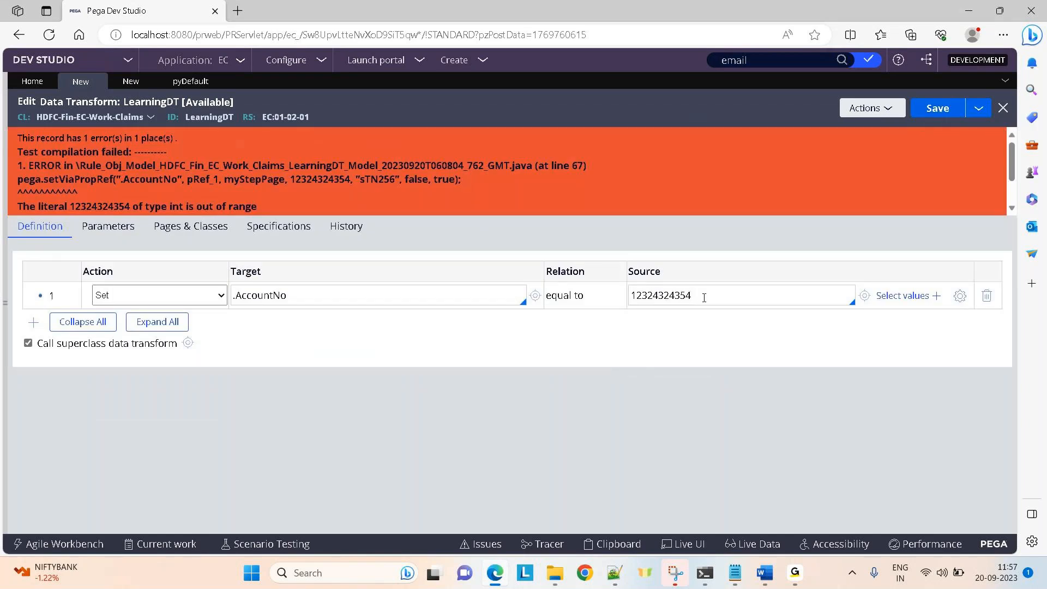
key(BackSpace)
key(BackSpace)
key(BackSpace)
key(BackSpace)
key(BackSpace)
key(ctrl+s)
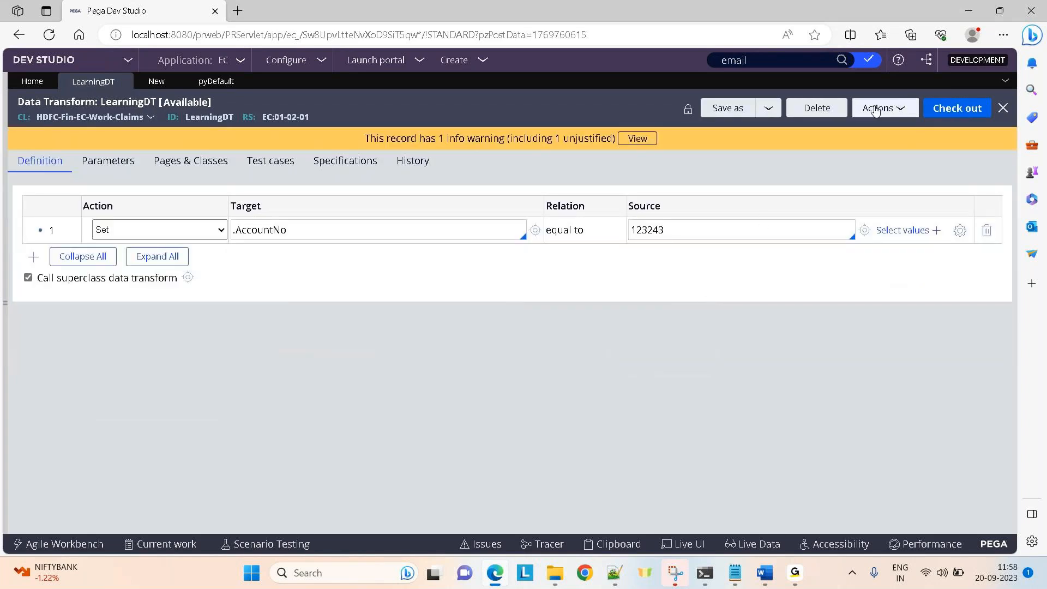
Run LearningDT from Actions and verify AccountNo 123243 in the XML result.
click(878, 108)
click(834, 130)
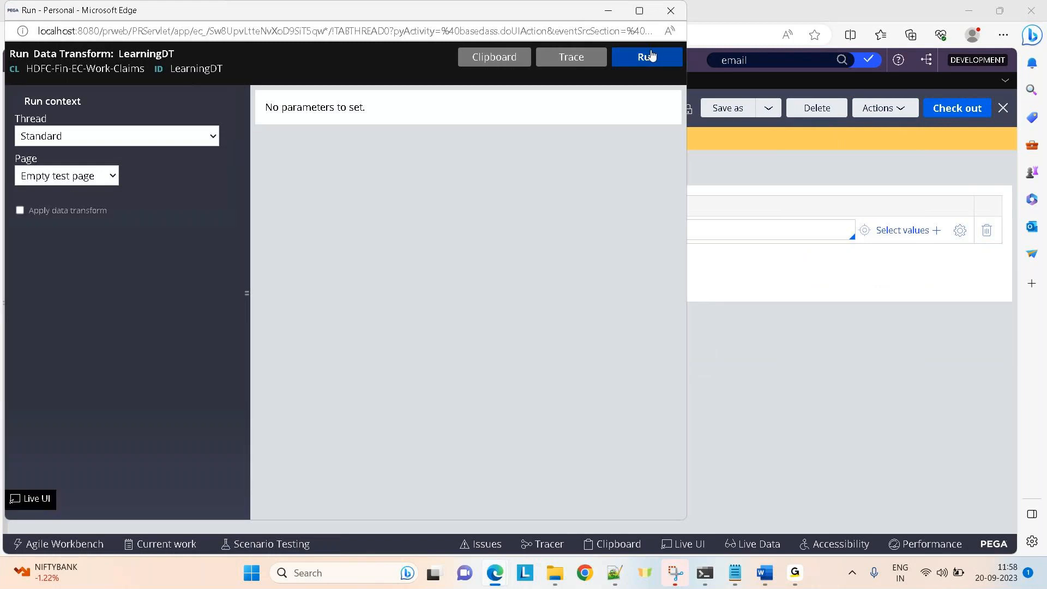
click(649, 56)
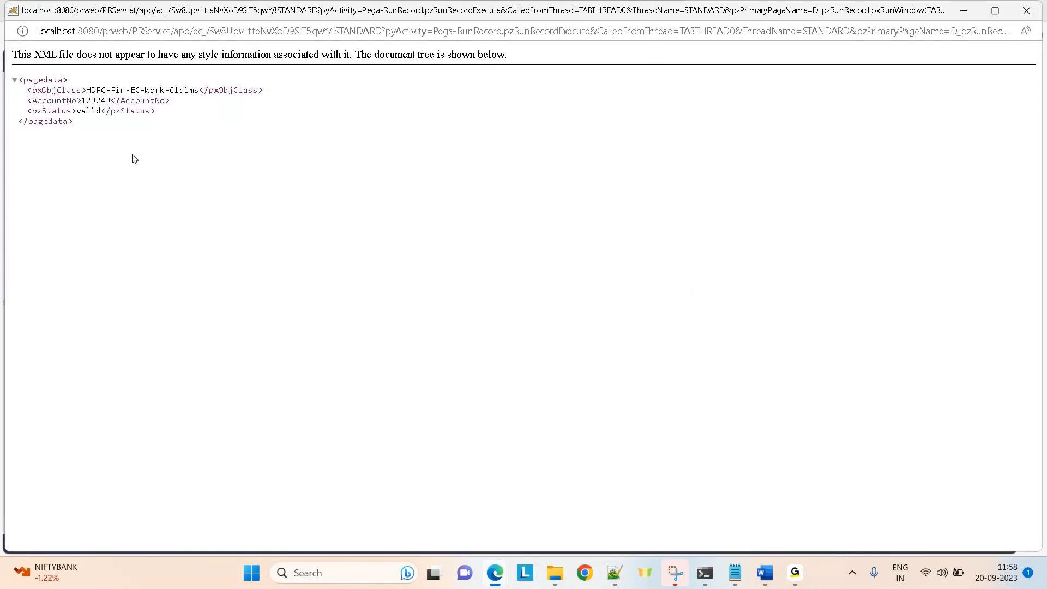
double_click(43, 101)
double_click(91, 101)
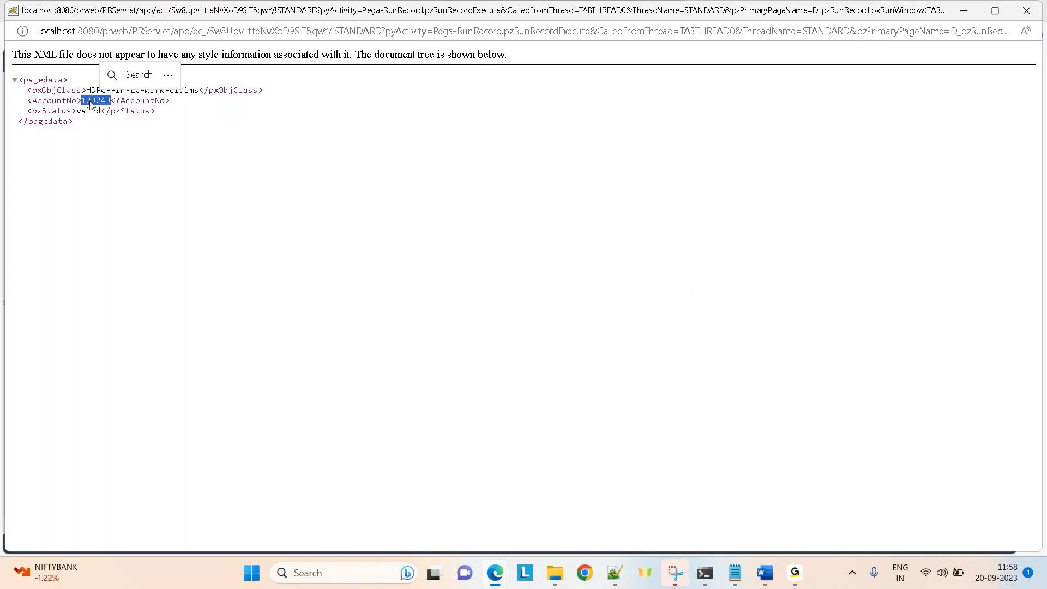
click(964, 11)
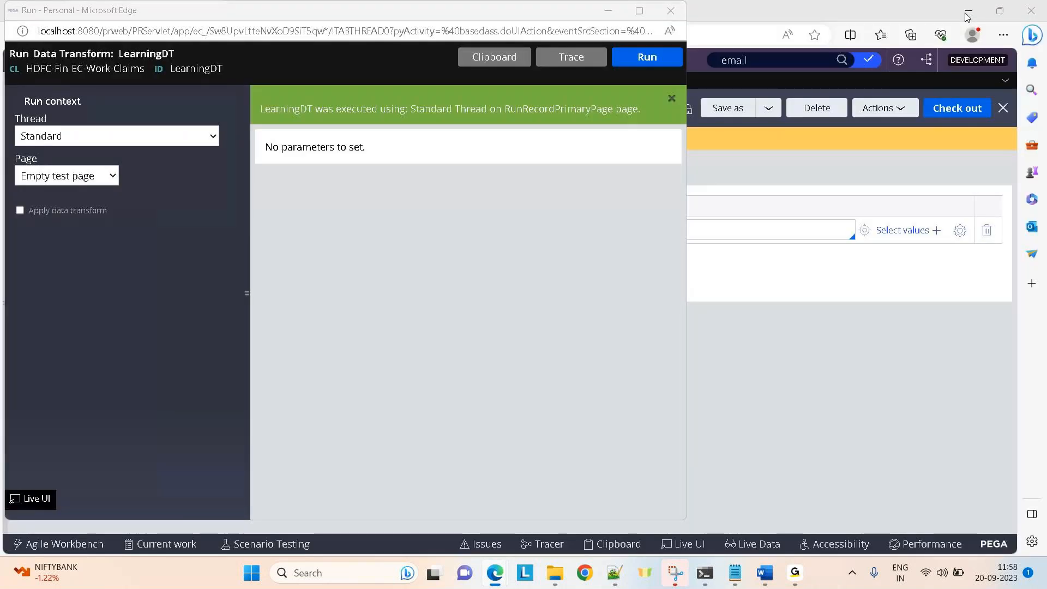
Open the Clipboard viewer full screen and select RunRecordPrimaryPage under User Pages.
click(491, 58)
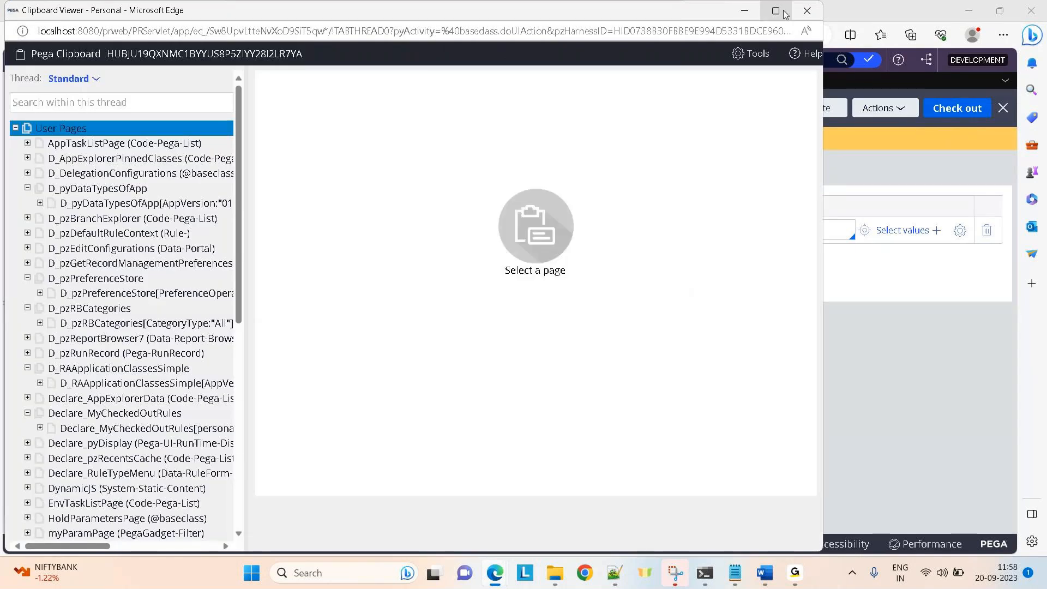
click(779, 12)
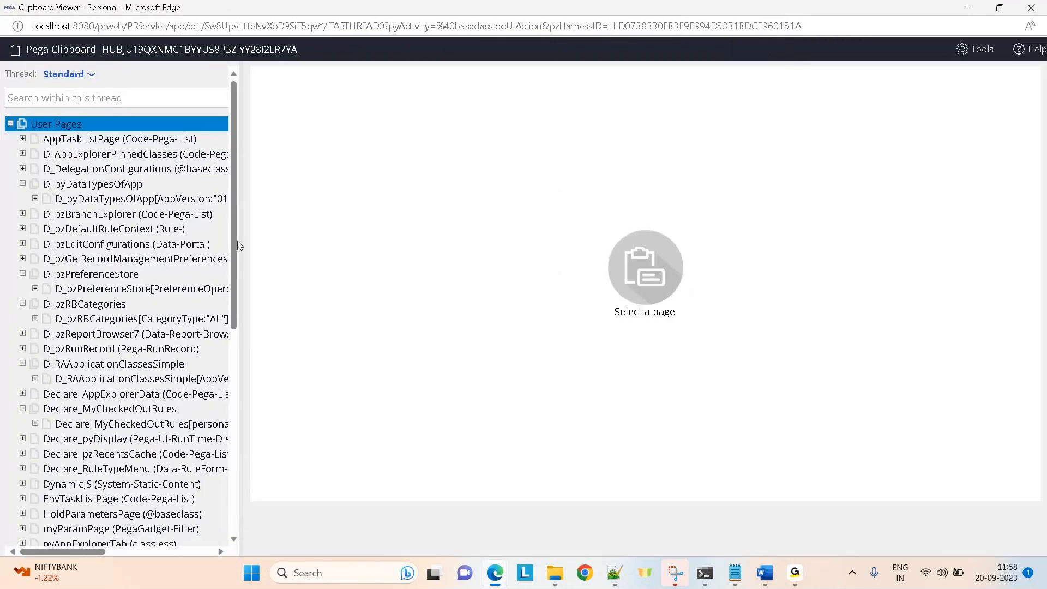
drag(233, 251, 240, 456)
click(143, 407)
click(127, 433)
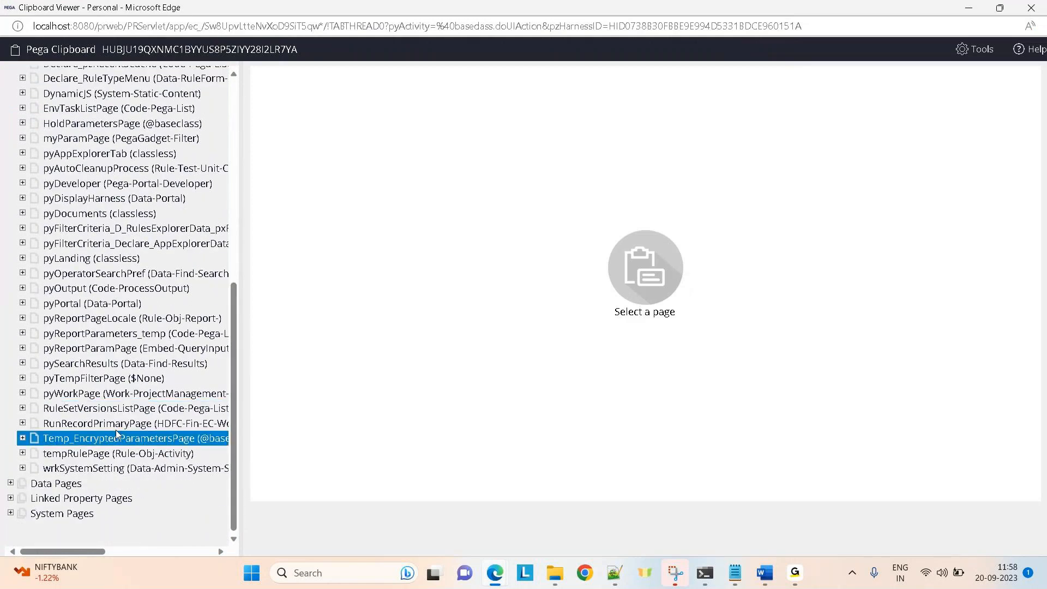
click(102, 425)
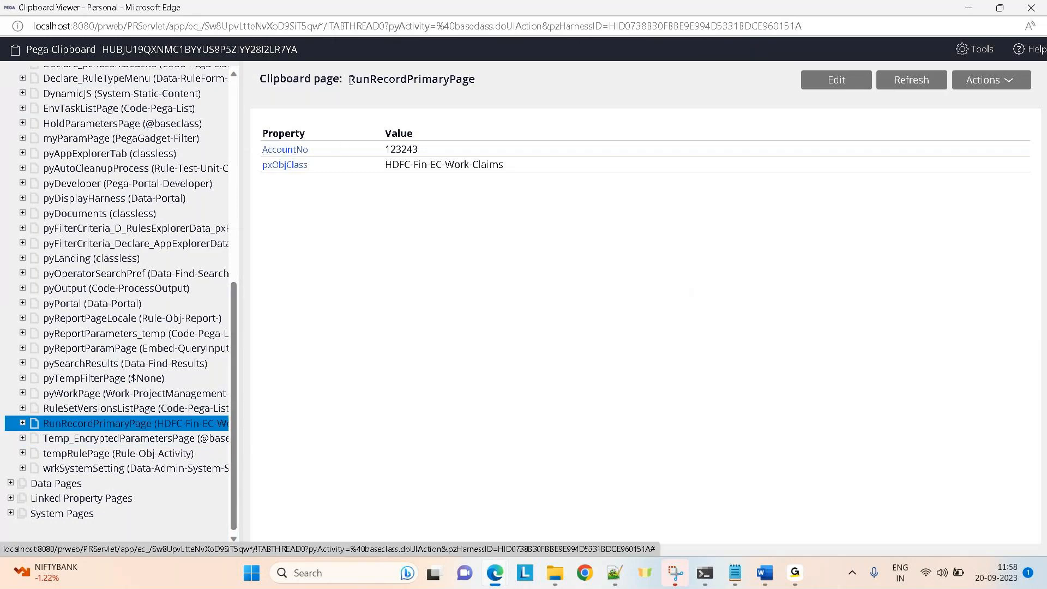
drag(351, 80, 488, 91)
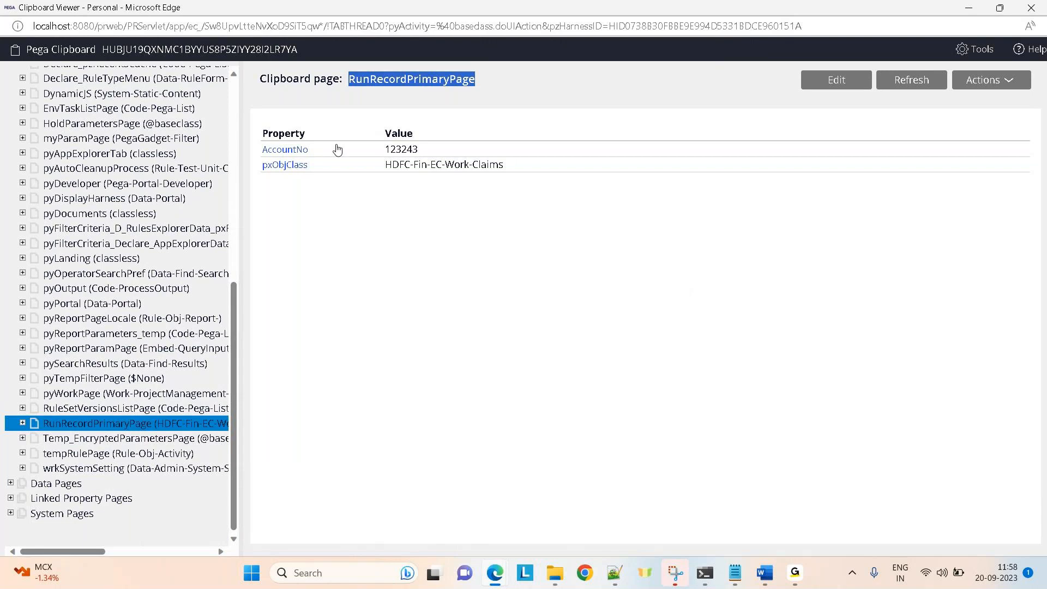
Minimize the Clipboard Viewer to return to the LearningDT data transform.
click(971, 8)
Add a blank second step to LearningDT and start a new Claims property labelled EmailIds.
click(811, 279)
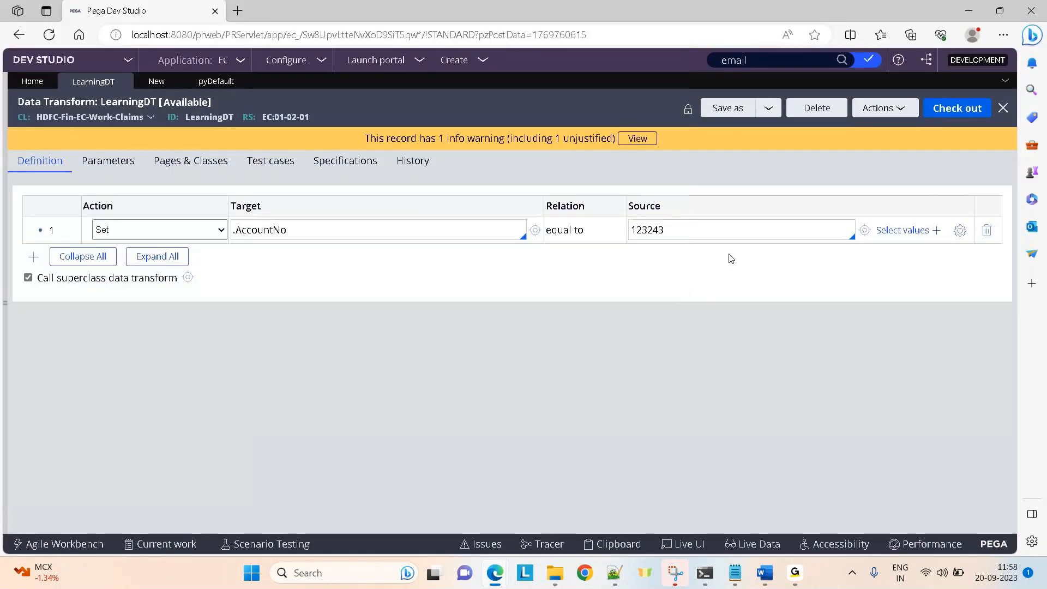
click(33, 256)
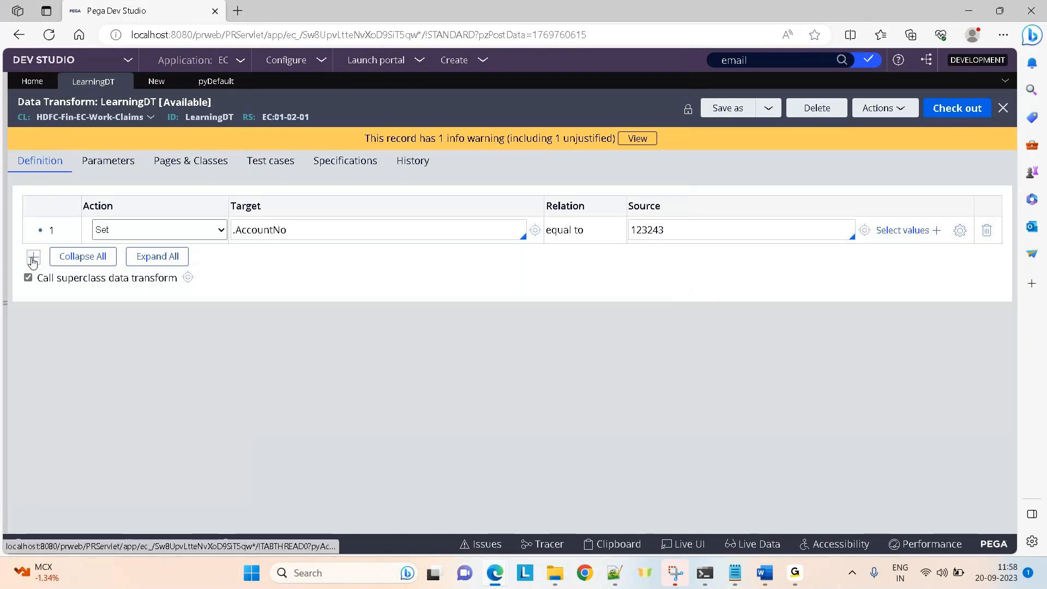
click(6, 302)
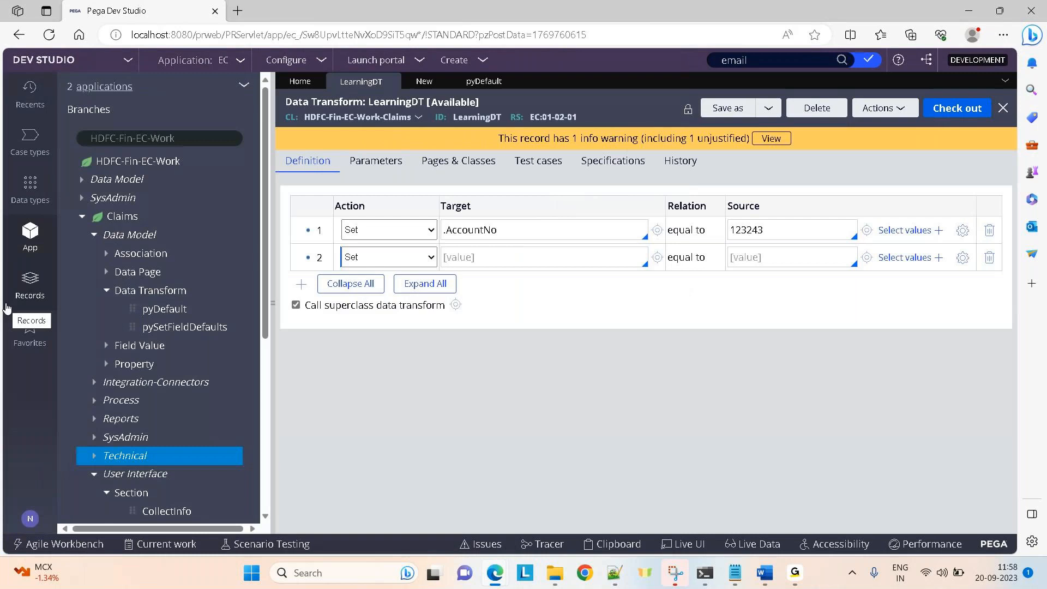
right_click(141, 233)
mouse_move(174, 251)
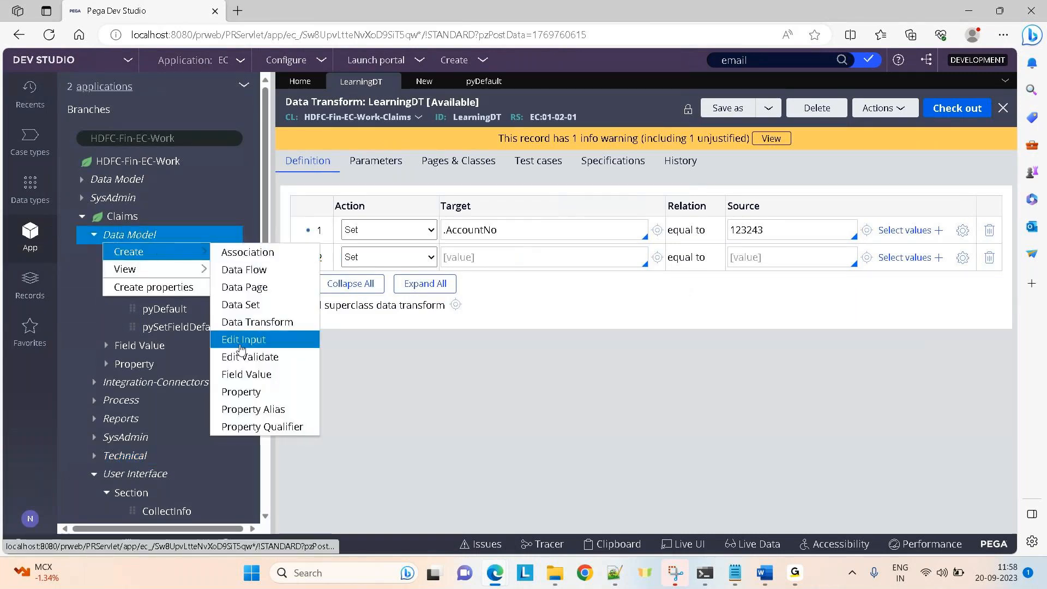
click(240, 392)
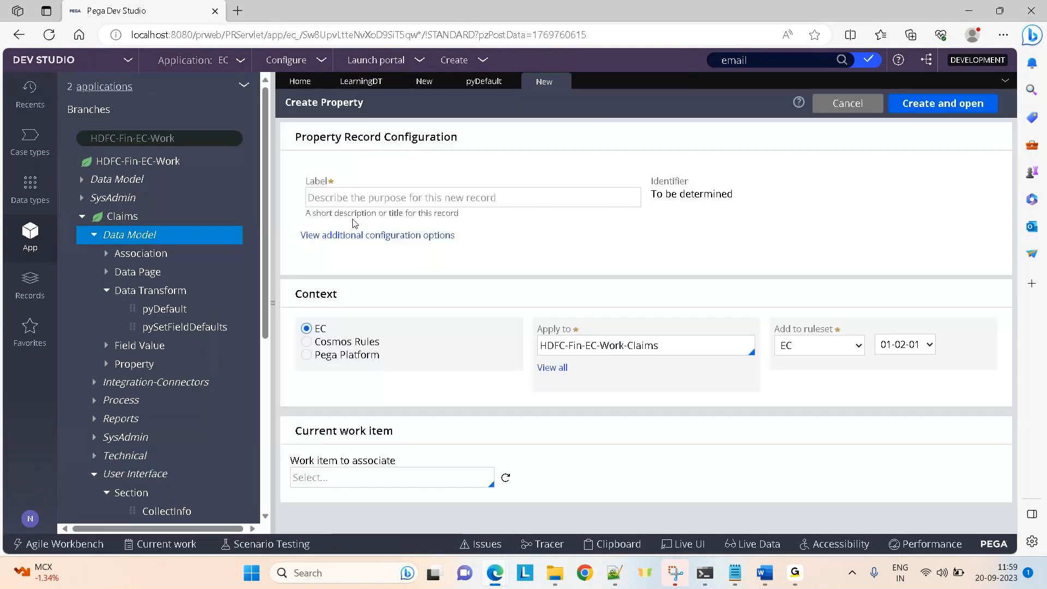
text(Email)
key(BackSpace)
key(BackSpace)
text(ill)
text(ds)
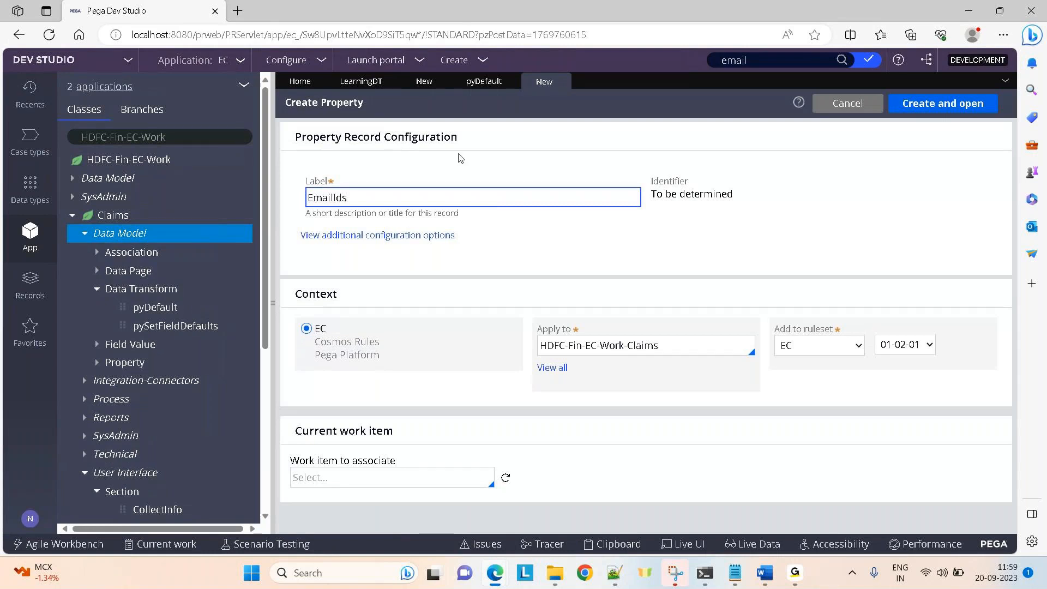
Create EmailIds as a Value List property, save it, and return to LearningDT.
click(925, 104)
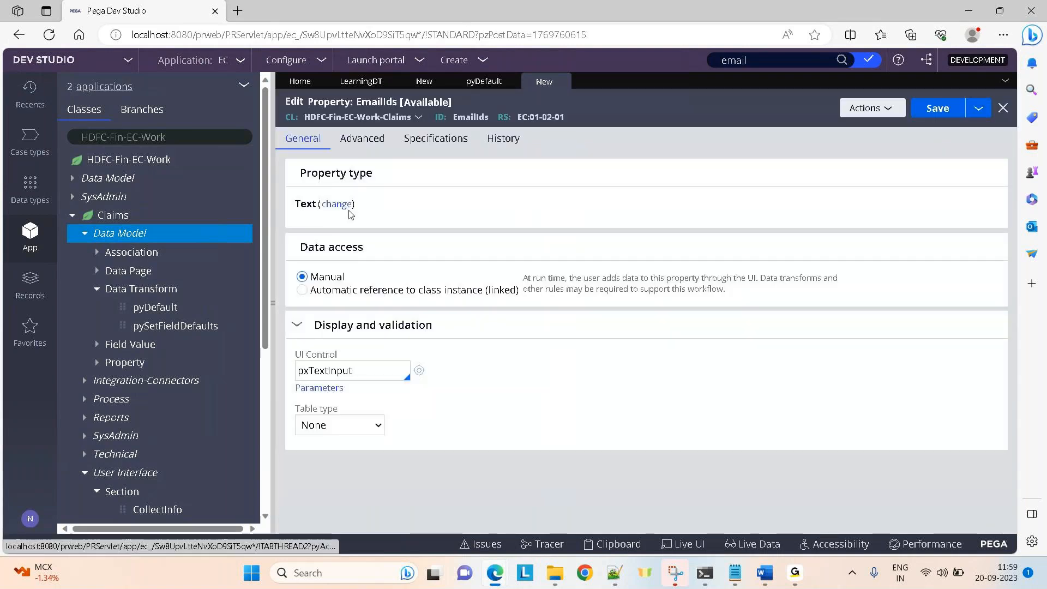
click(336, 205)
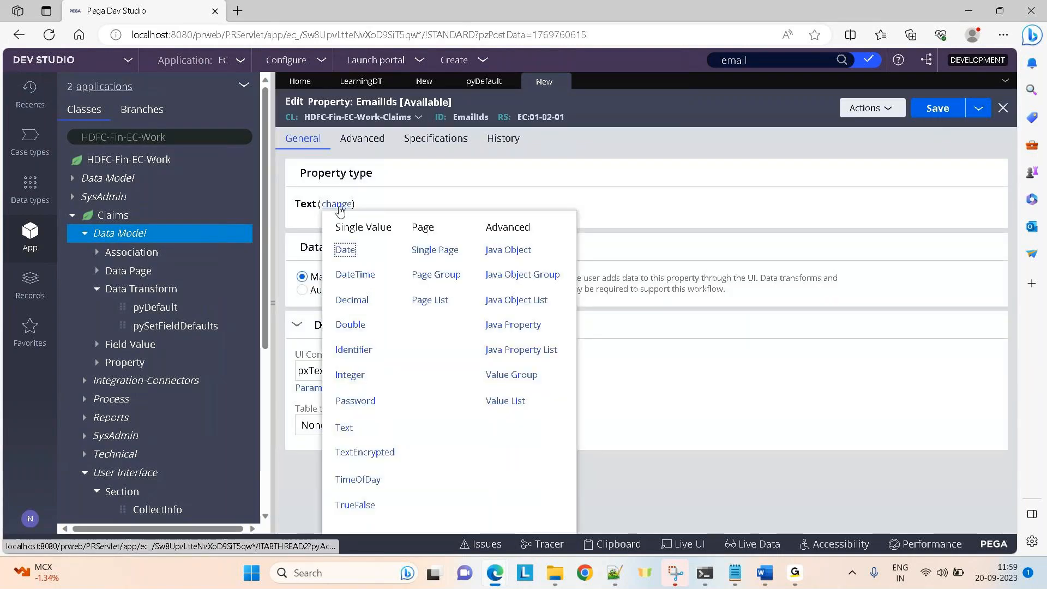
click(504, 398)
click(935, 111)
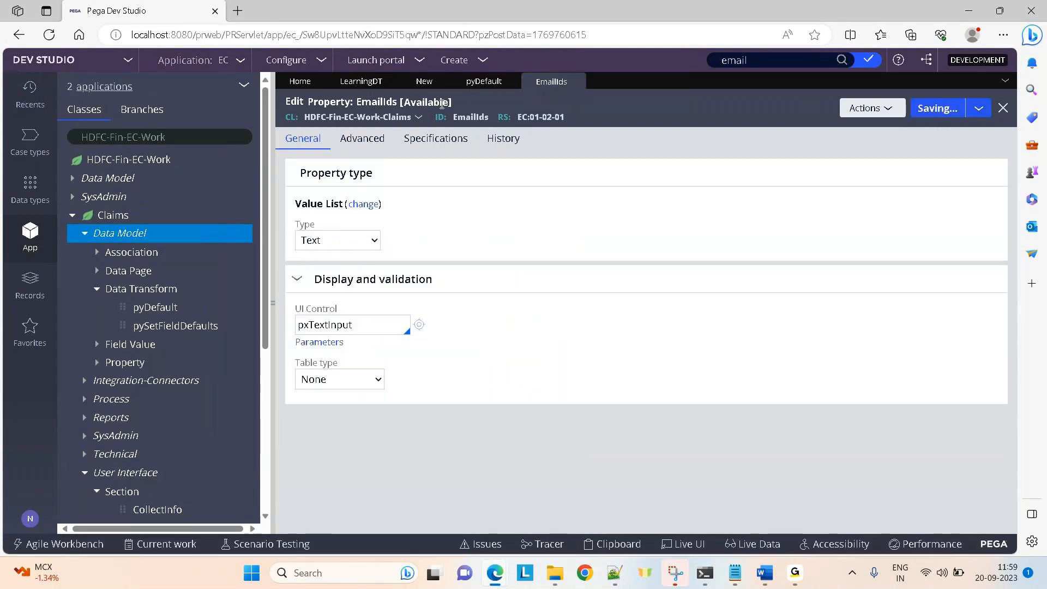
click(354, 83)
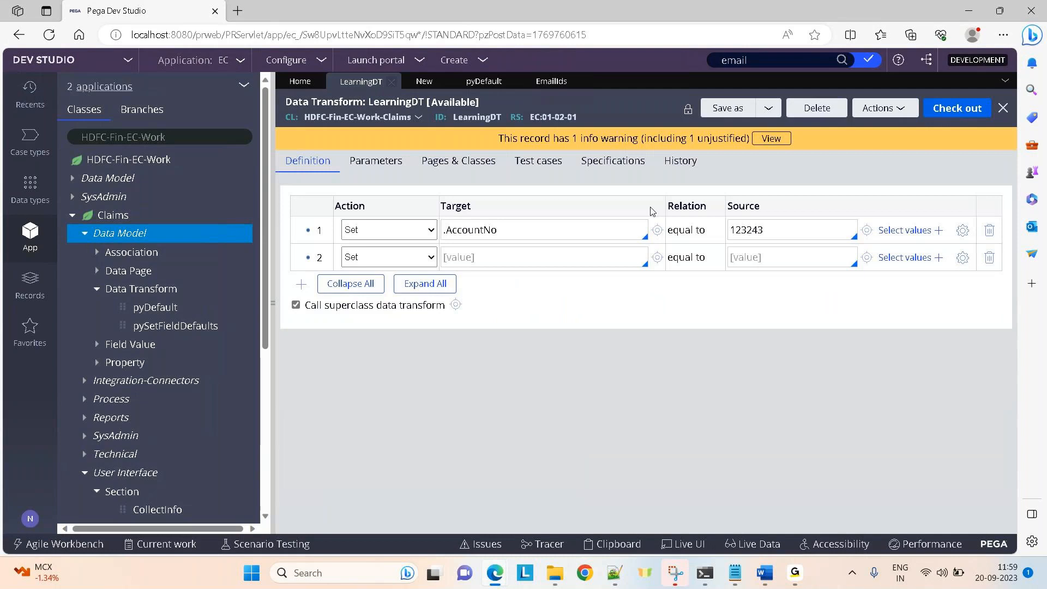
Set step 2 to target .EmailIds(1) with an e-mail address as its source.
click(495, 265)
text(.emn)
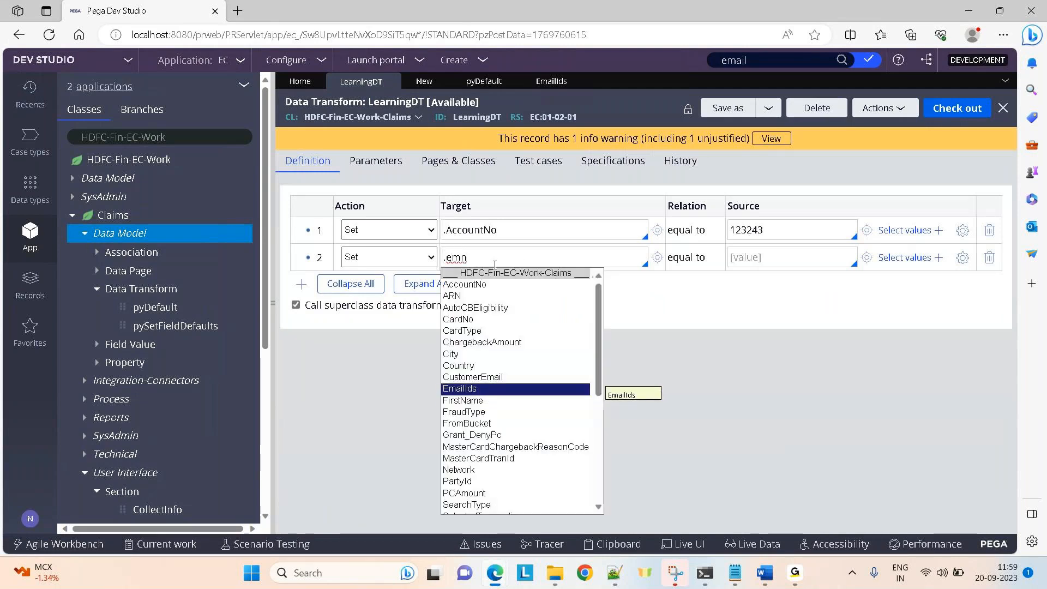
key(Return)
text((1))
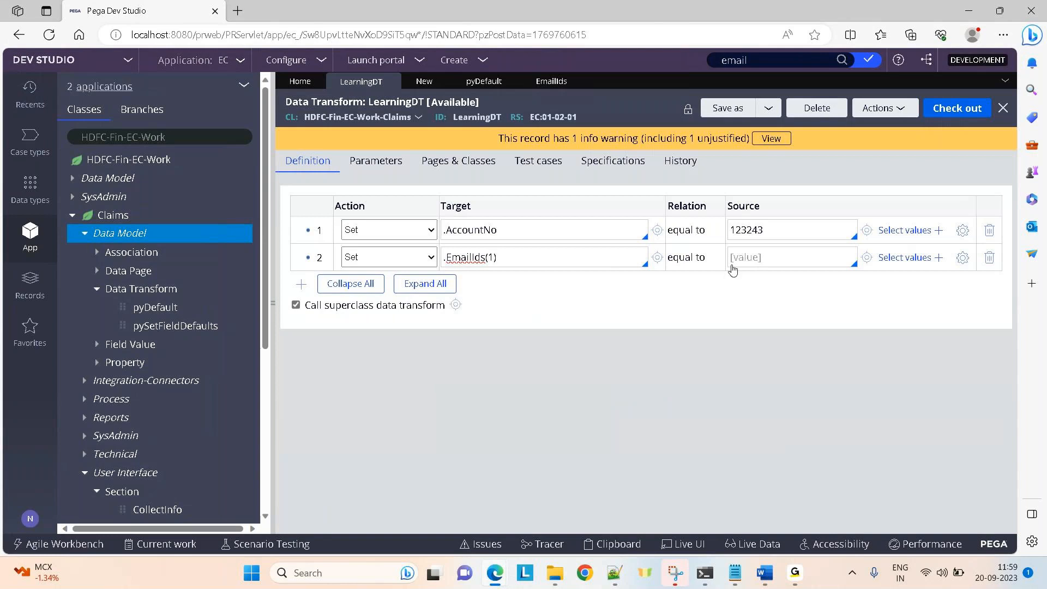
click(764, 266)
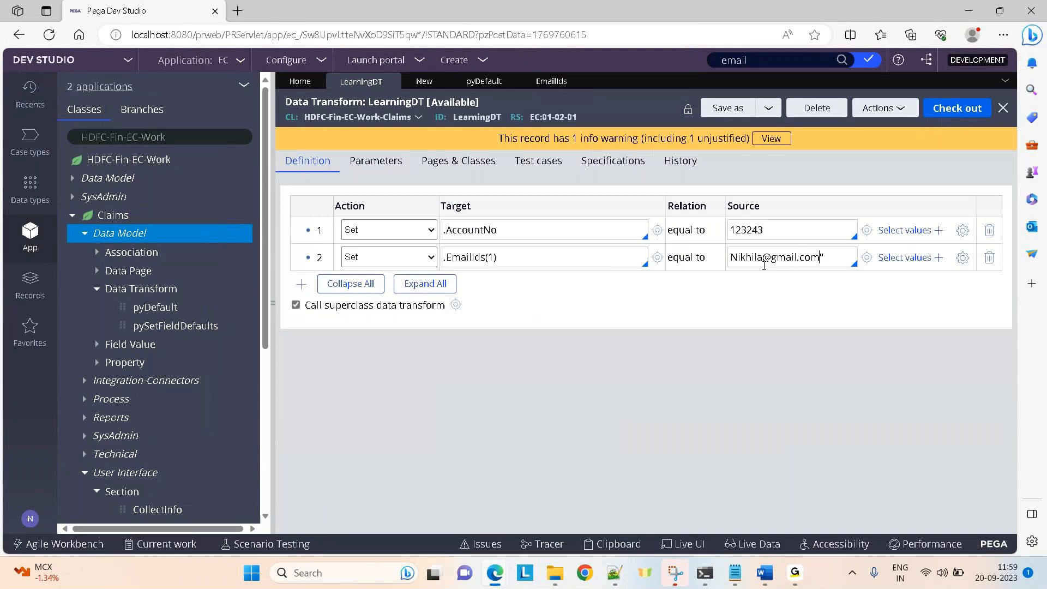
text(")
Check out LearningDT and save the new EmailIds step.
key(ctrl+s)
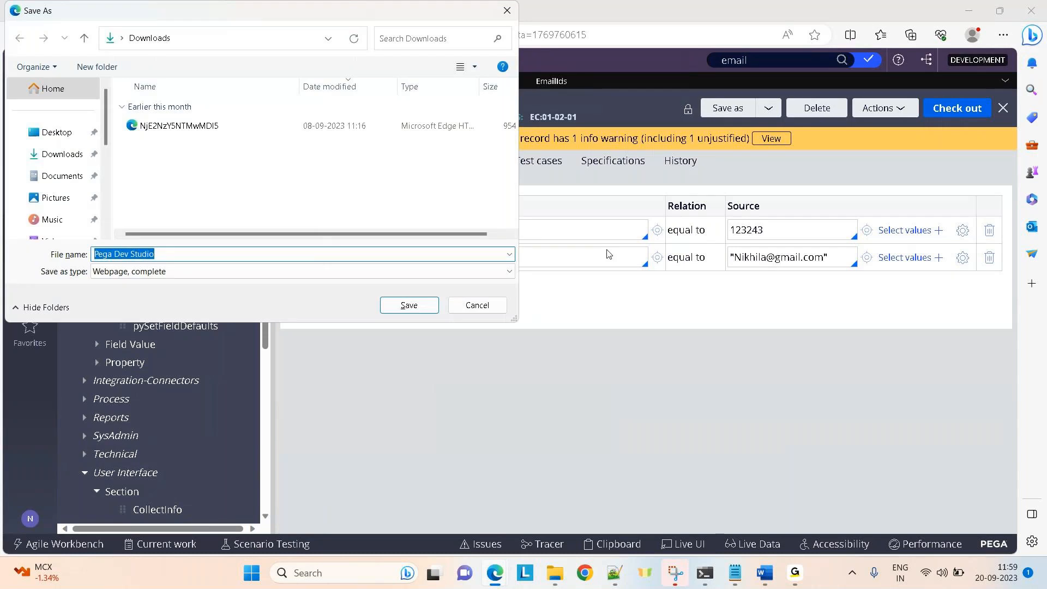
click(489, 307)
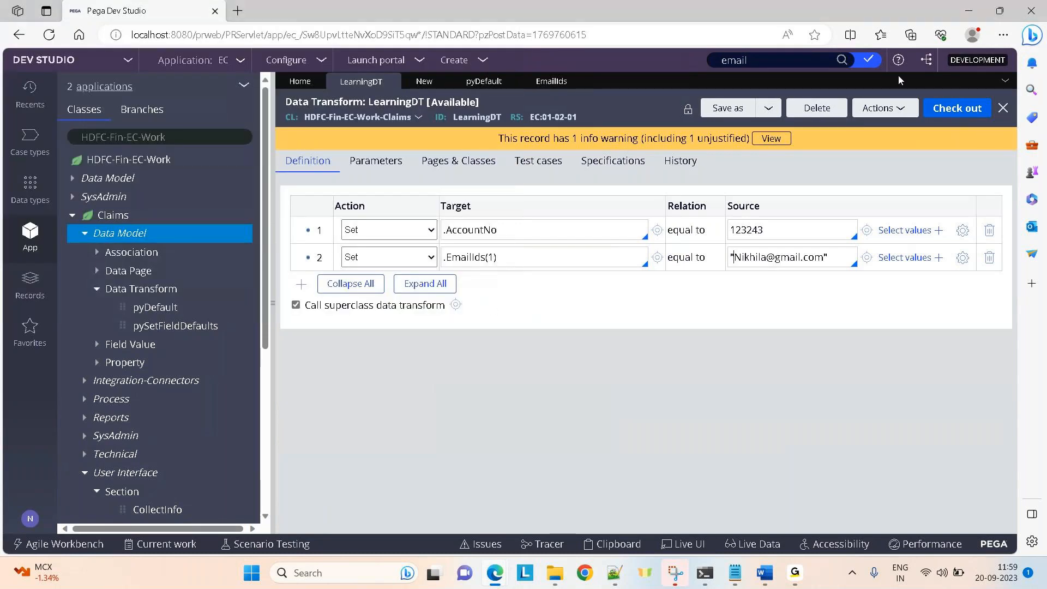
click(933, 109)
click(941, 111)
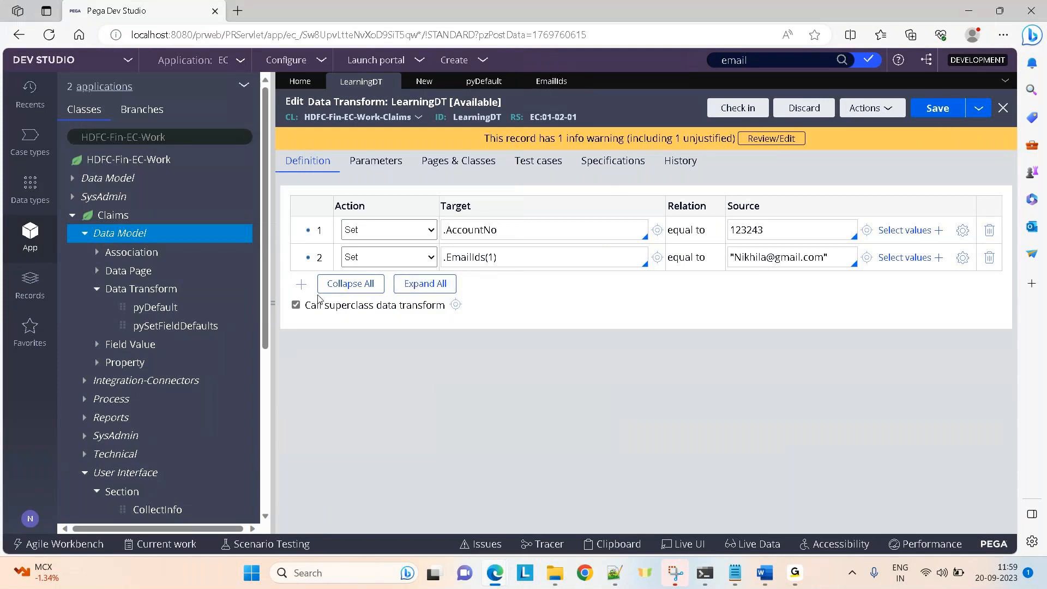
Add a third step setting .EmailIds(2) to a second e-mail address.
click(301, 284)
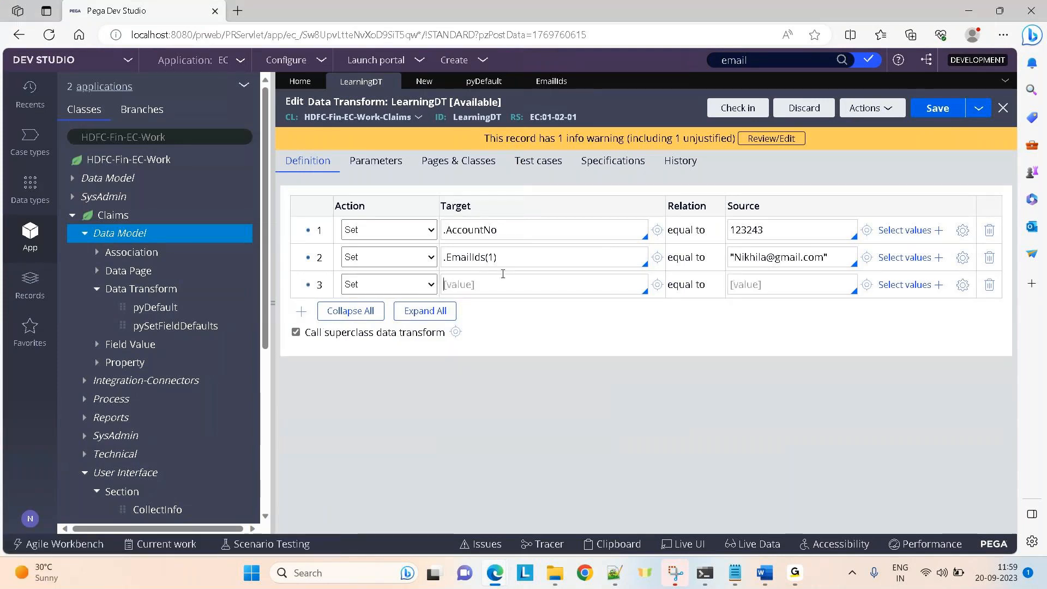
drag(443, 258, 471, 260)
key(ctrl+a)
key(ctrl+c)
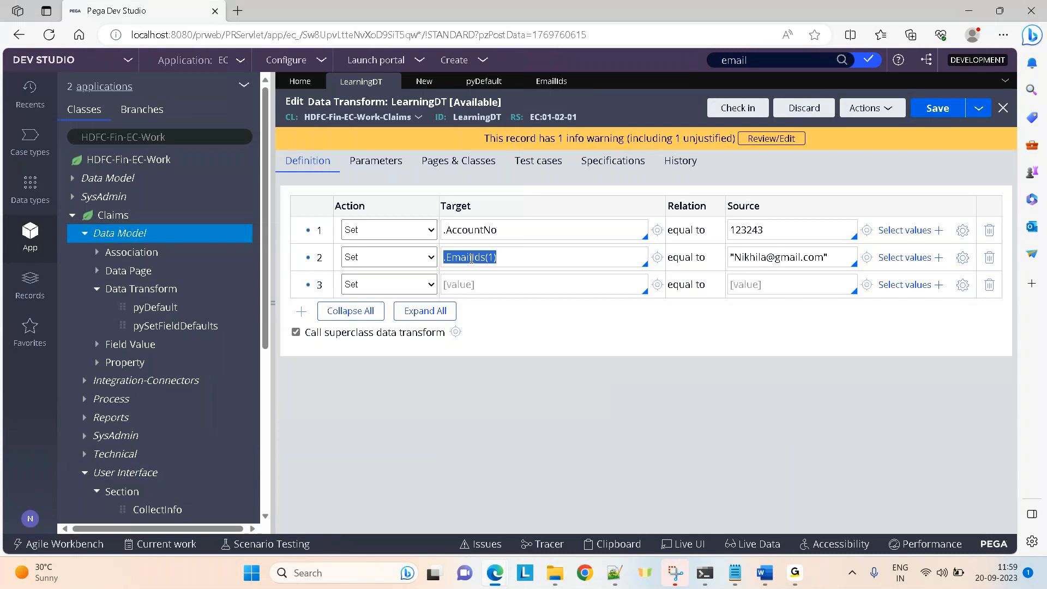
click(462, 284)
key(ctrl+v)
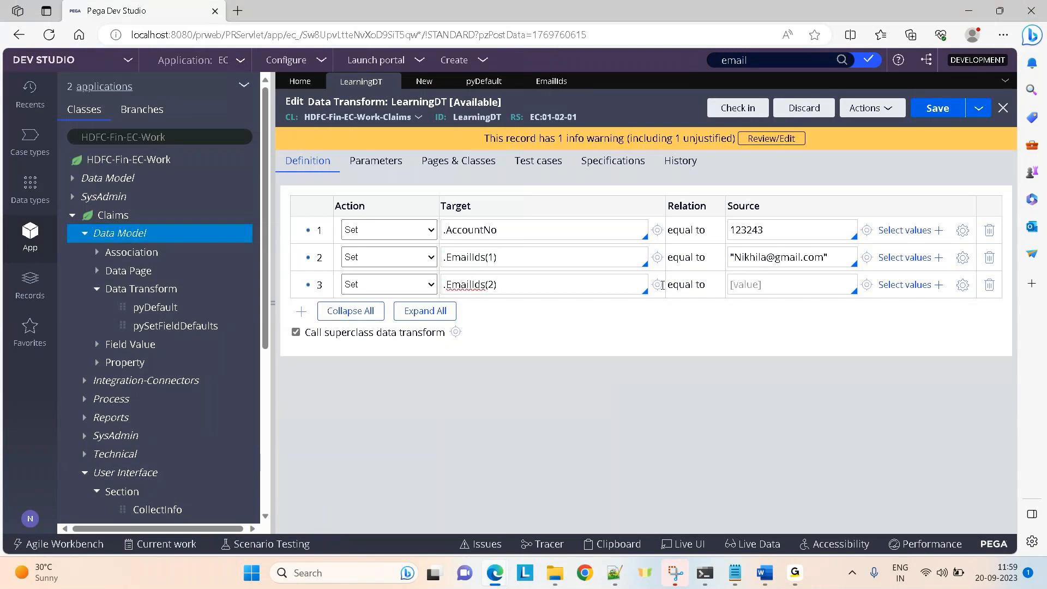
click(773, 284)
text("test@gmail.co)
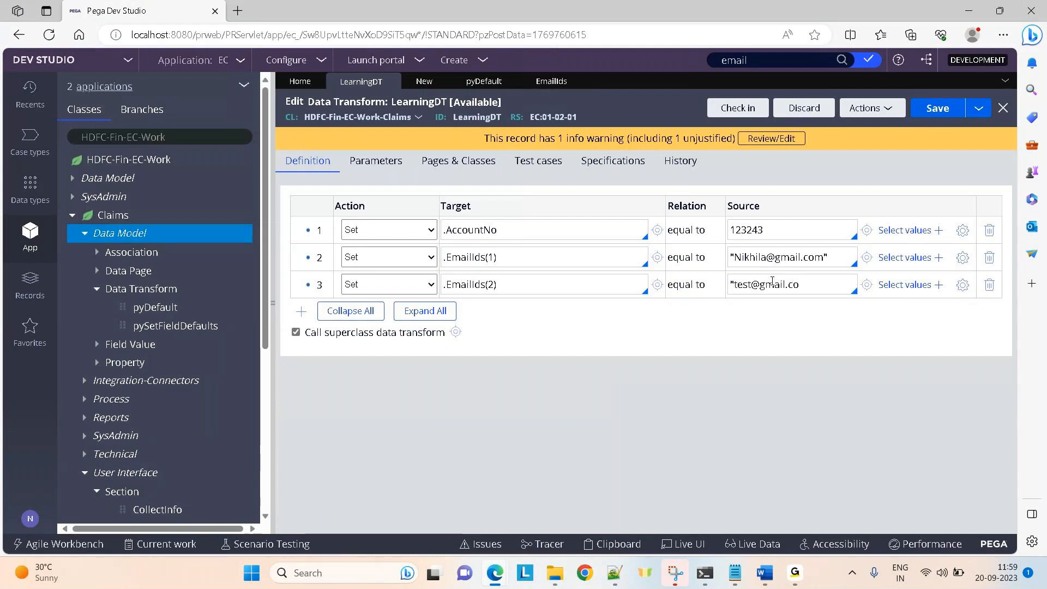
text(m")
click(870, 108)
Run LearningDT and confirm EmailIds appears as a PropertyList in the XML result.
click(866, 127)
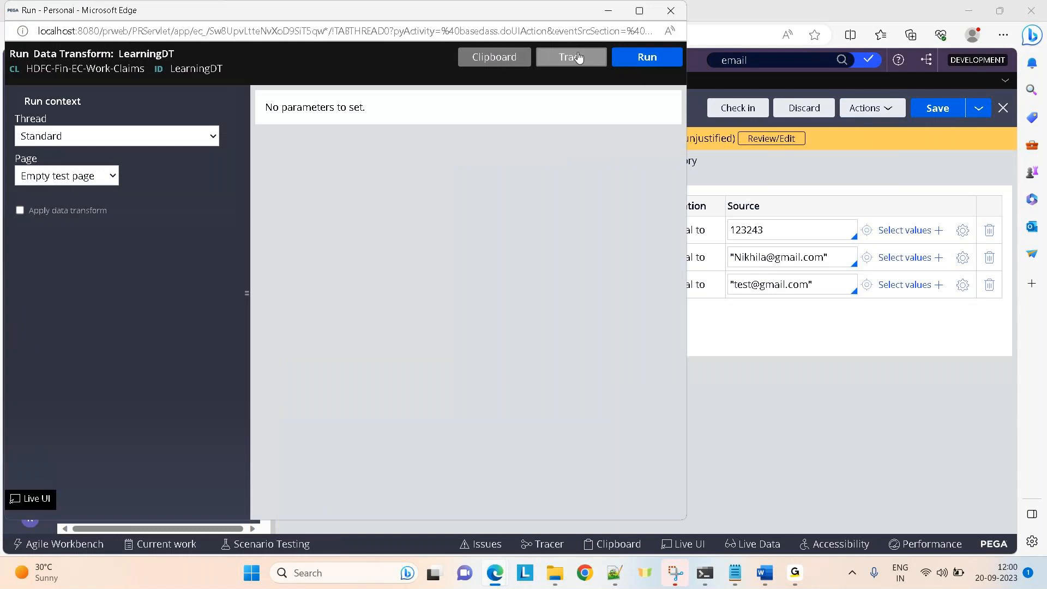
click(635, 58)
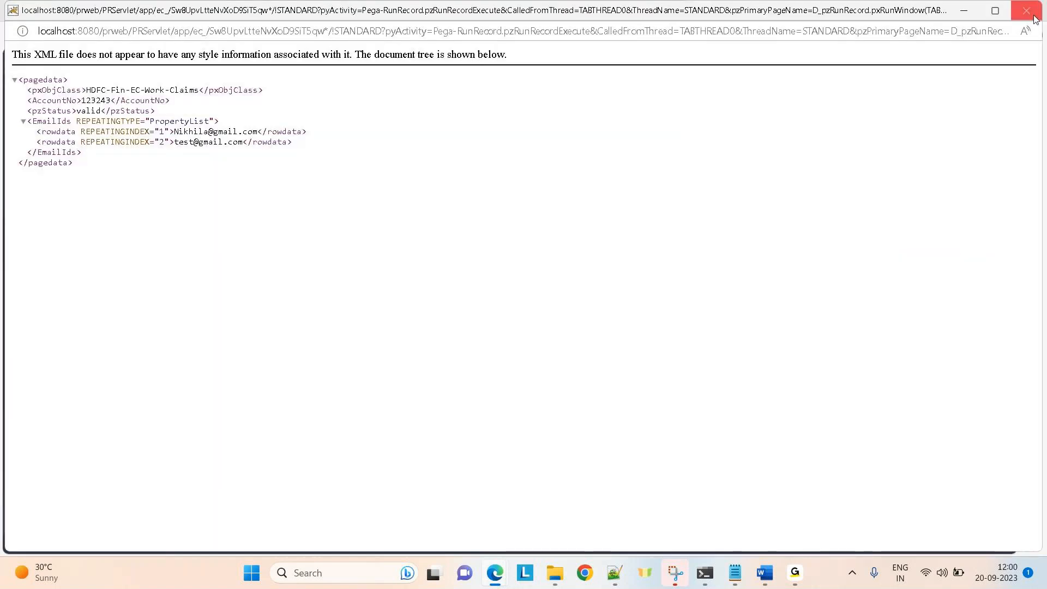
drag(75, 121, 214, 123)
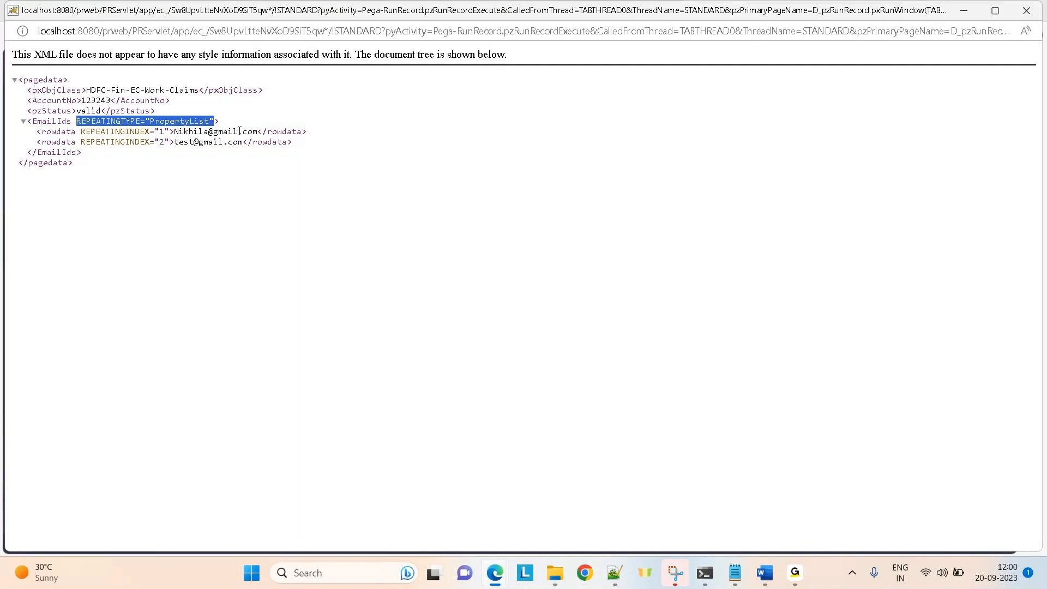
click(950, 15)
Inspect the EmailIds value list entries on RunRecordPrimaryPage in the clipboard, then minimize it.
click(488, 54)
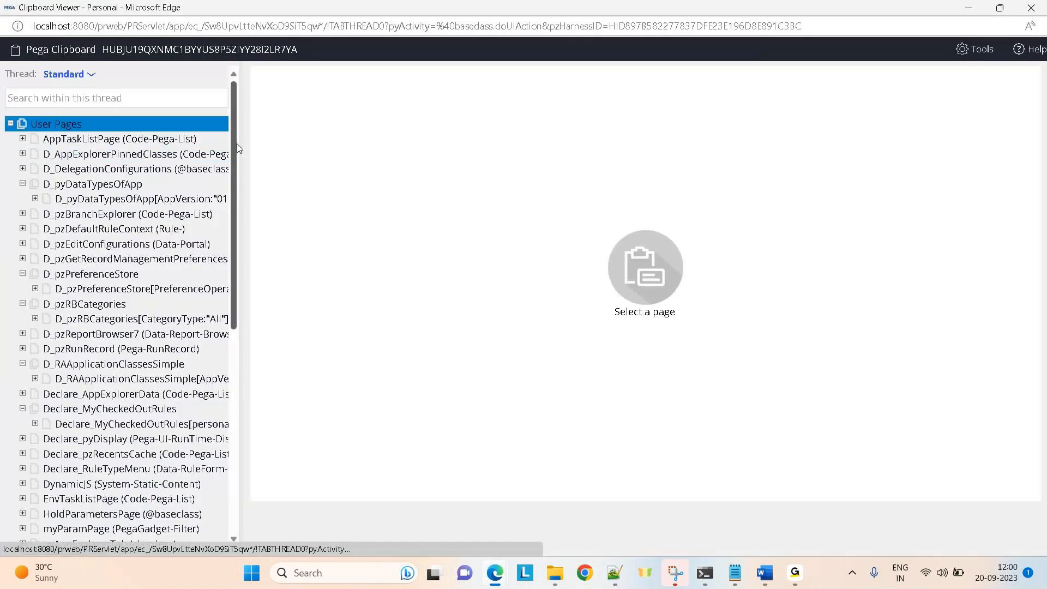
scroll(235, 321, down, 5)
scroll(234, 320, down, 3)
click(109, 422)
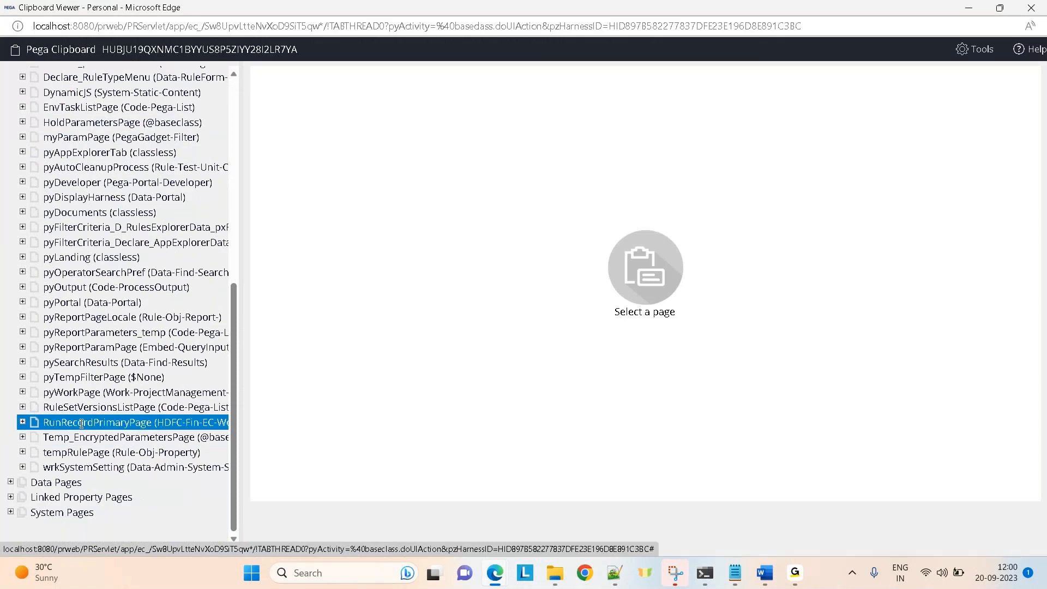
click(23, 422)
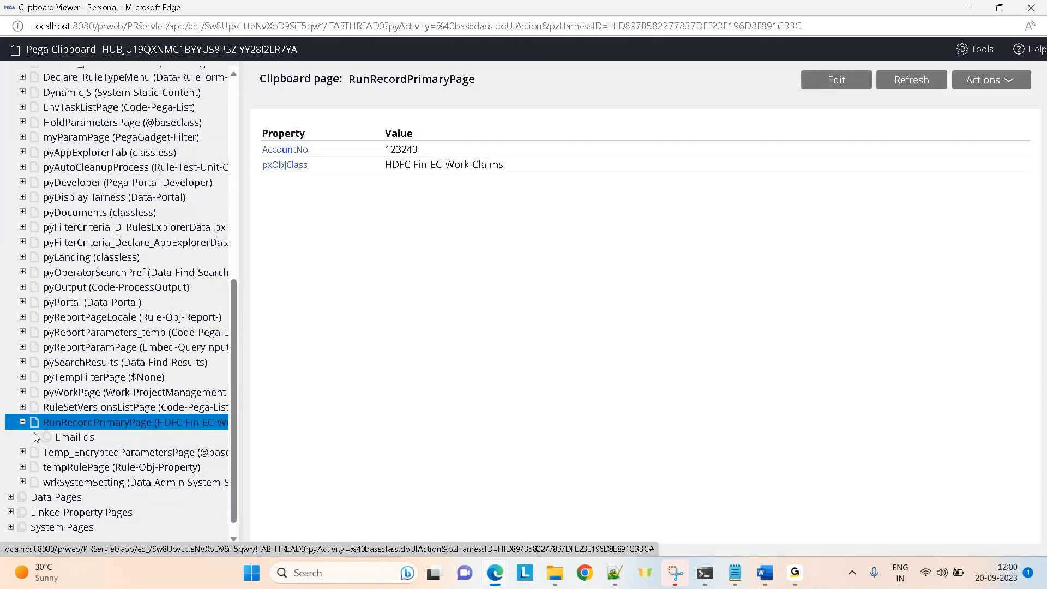
click(49, 437)
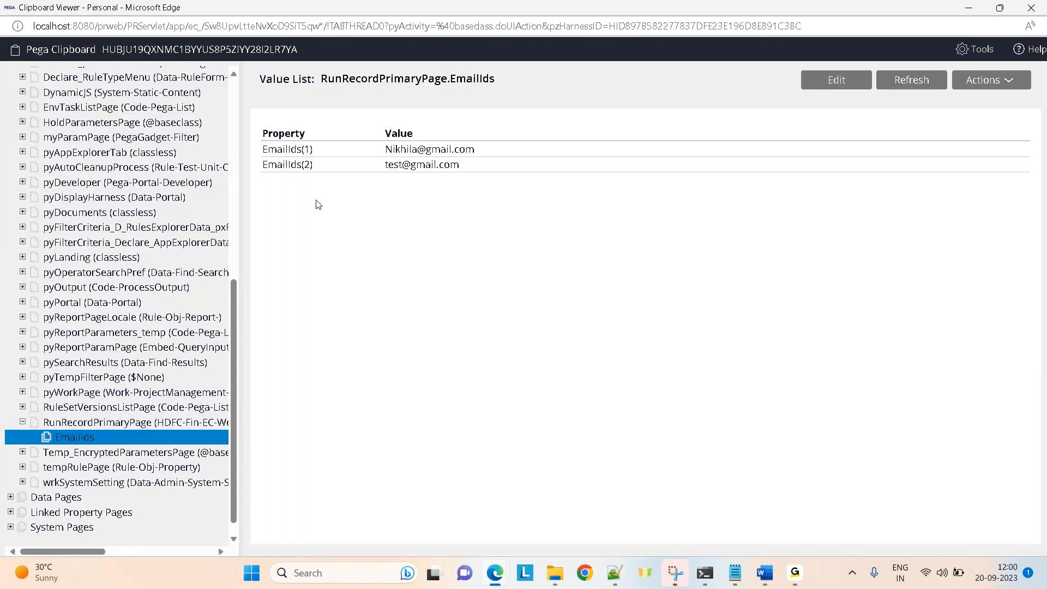
drag(260, 80, 318, 81)
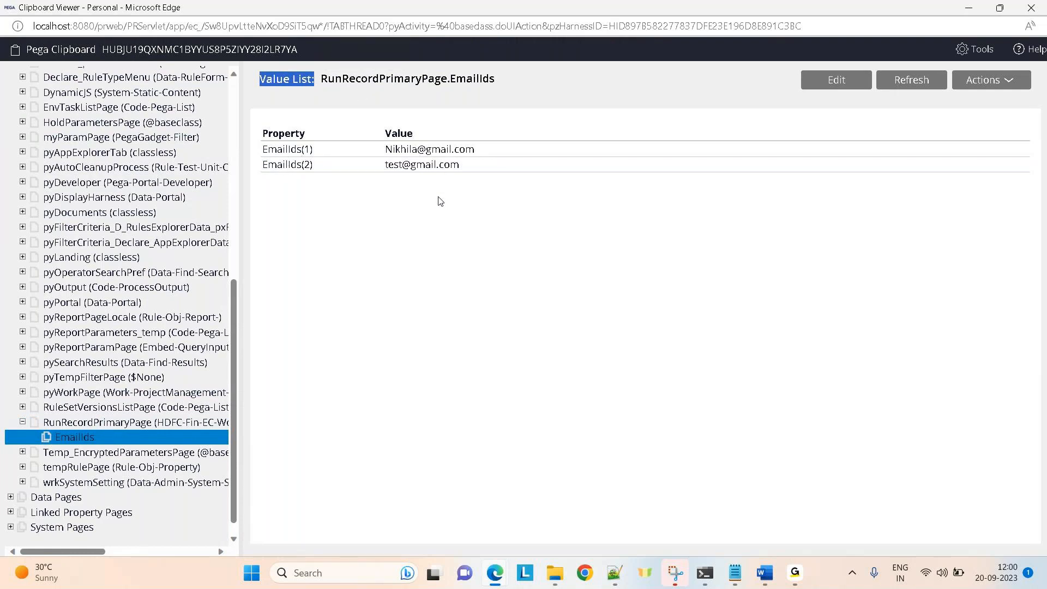
click(967, 11)
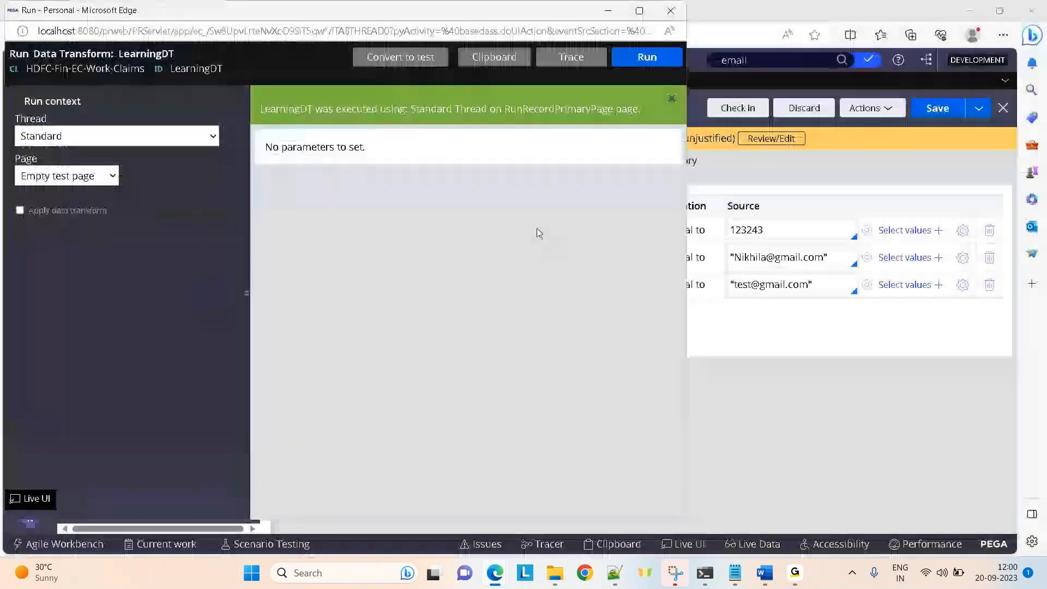
Add an empty fourth step to the LearningDT data transform.
click(798, 362)
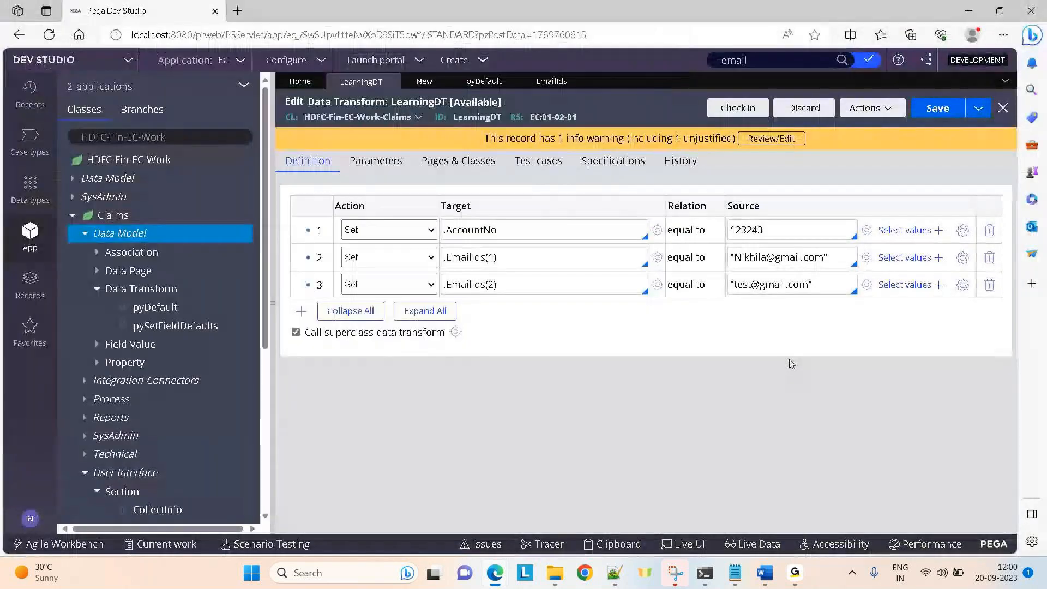
click(303, 314)
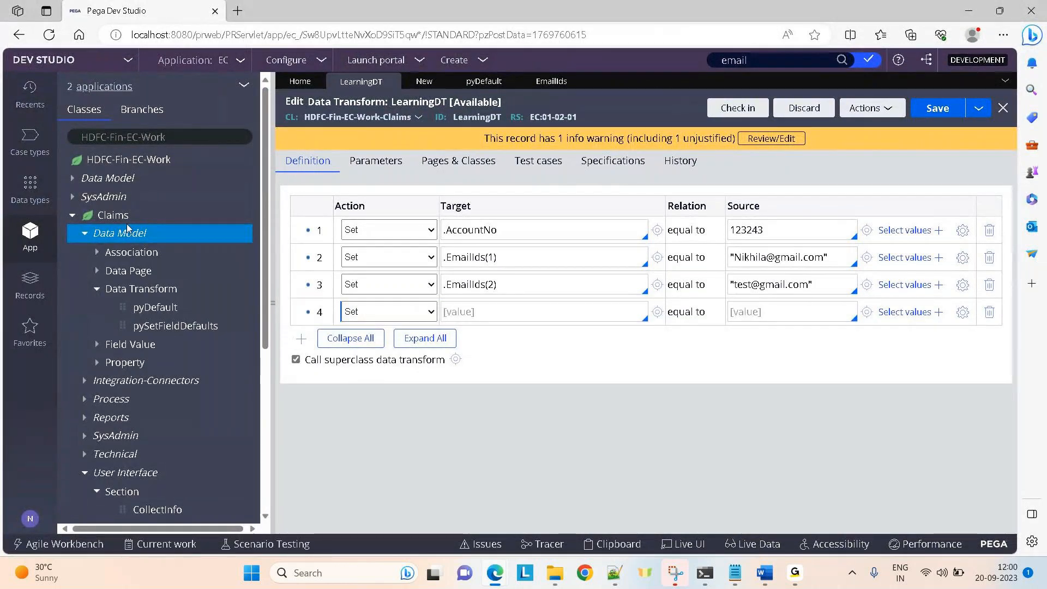
right_click(114, 233)
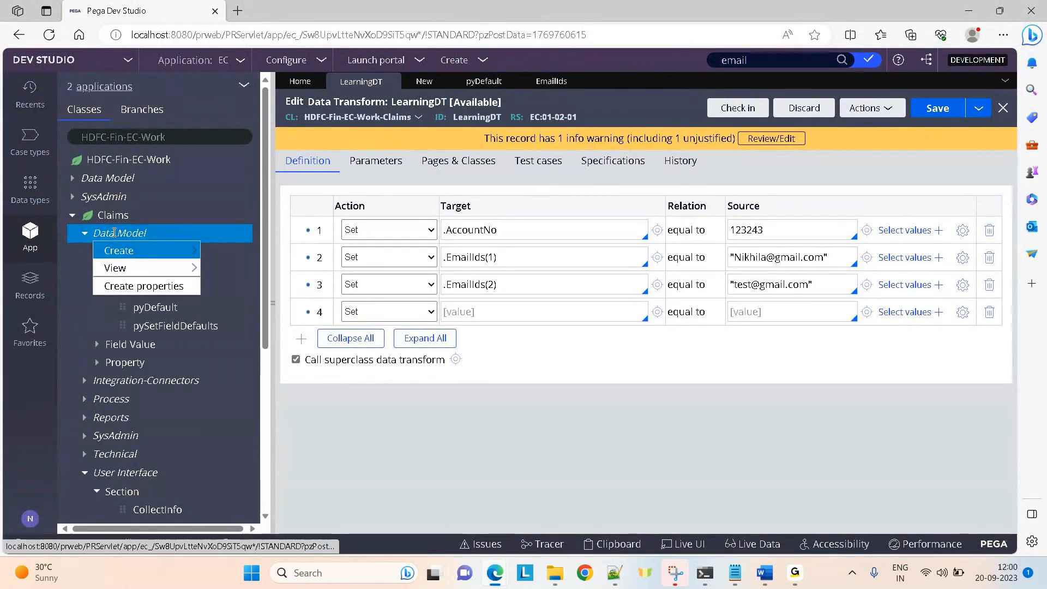
mouse_move(159, 255)
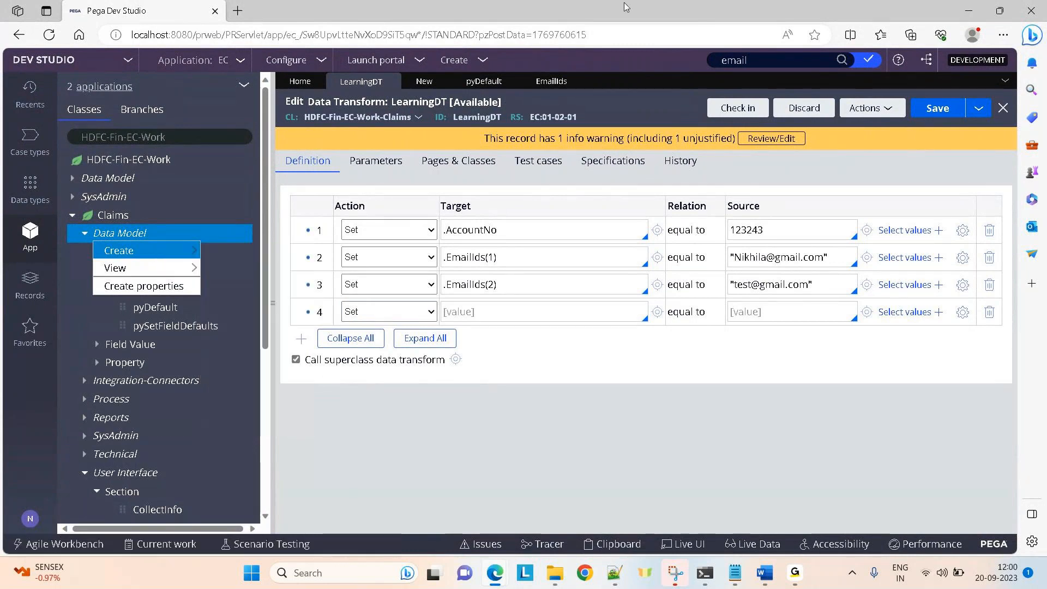
Clear the text in the Dev Studio record search box.
double_click(744, 61)
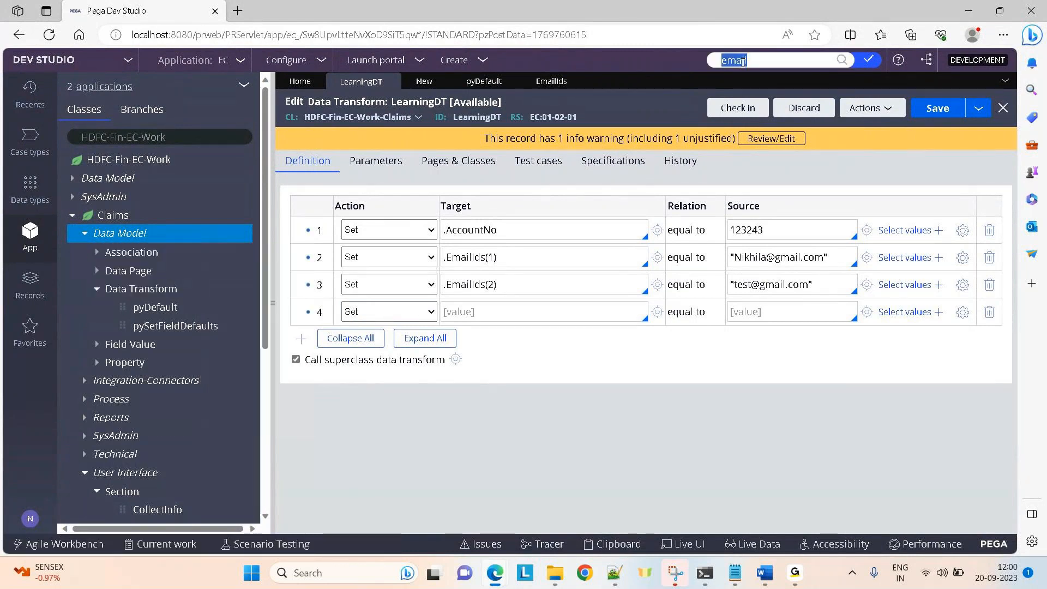
text(py)
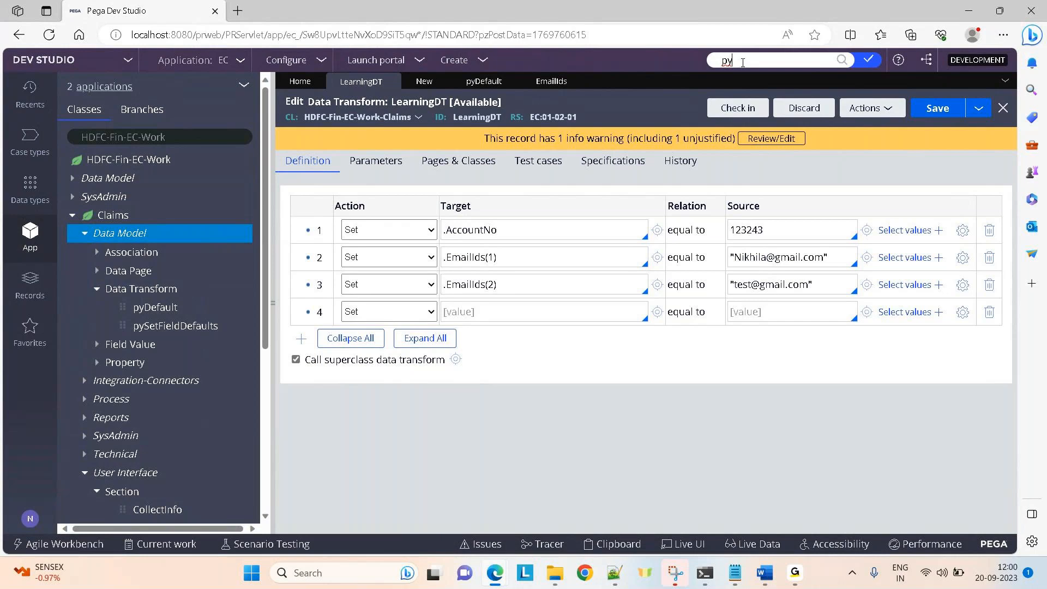
key(BackSpace)
key(BackSpace)
click(121, 235)
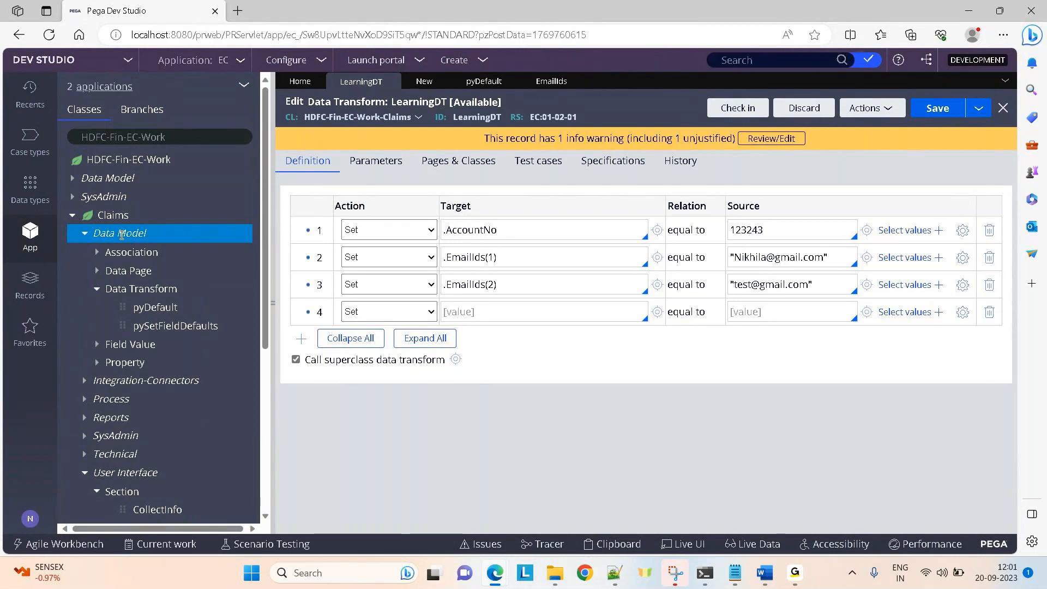
Create a new Claims property labelled Addresses and open it.
right_click(121, 235)
mouse_move(142, 250)
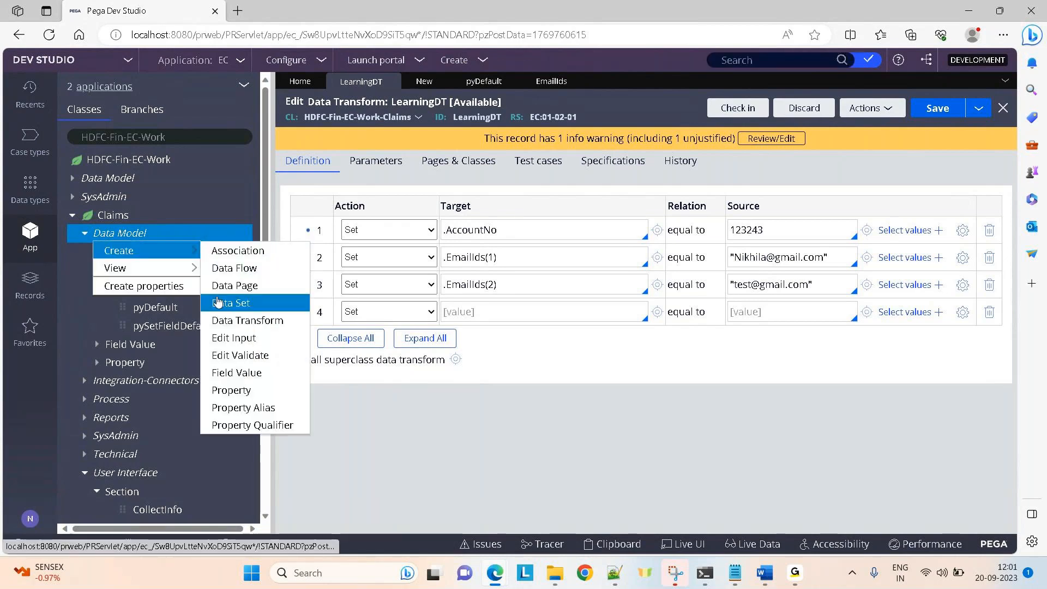
click(219, 391)
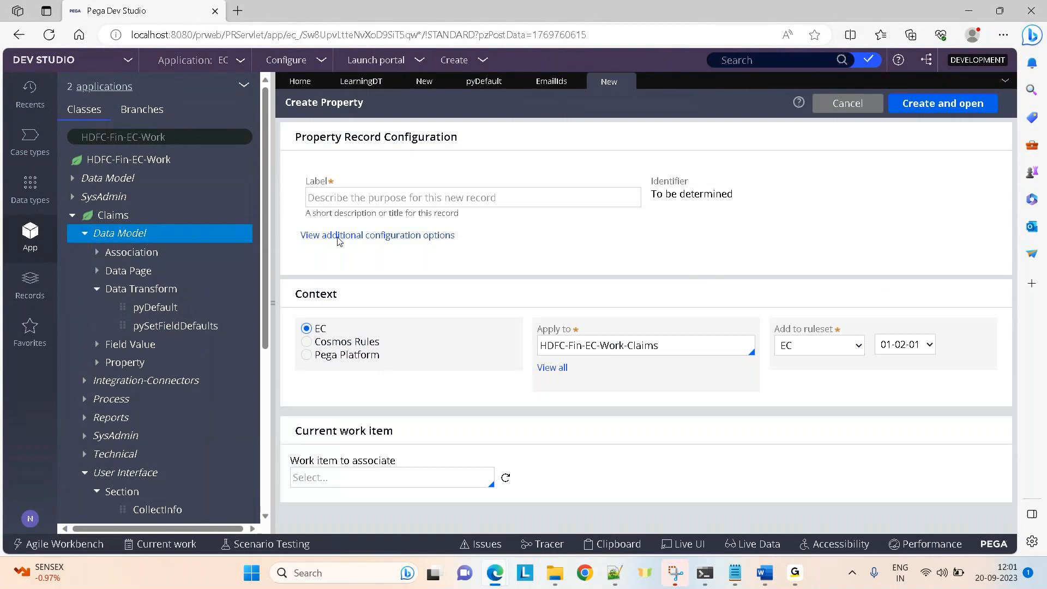
click(326, 197)
text(Address)
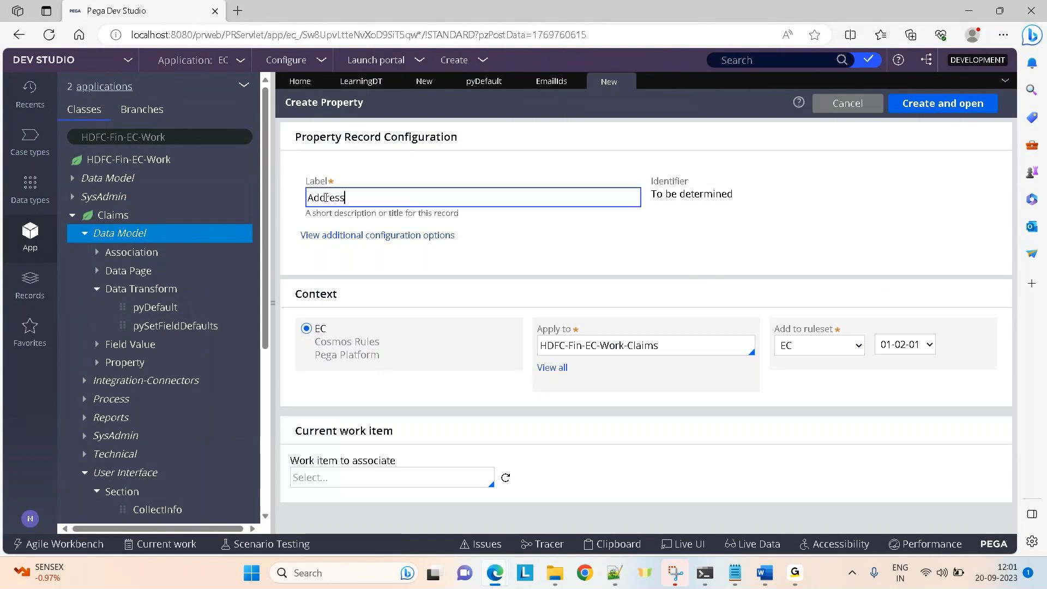
text(es)
click(967, 103)
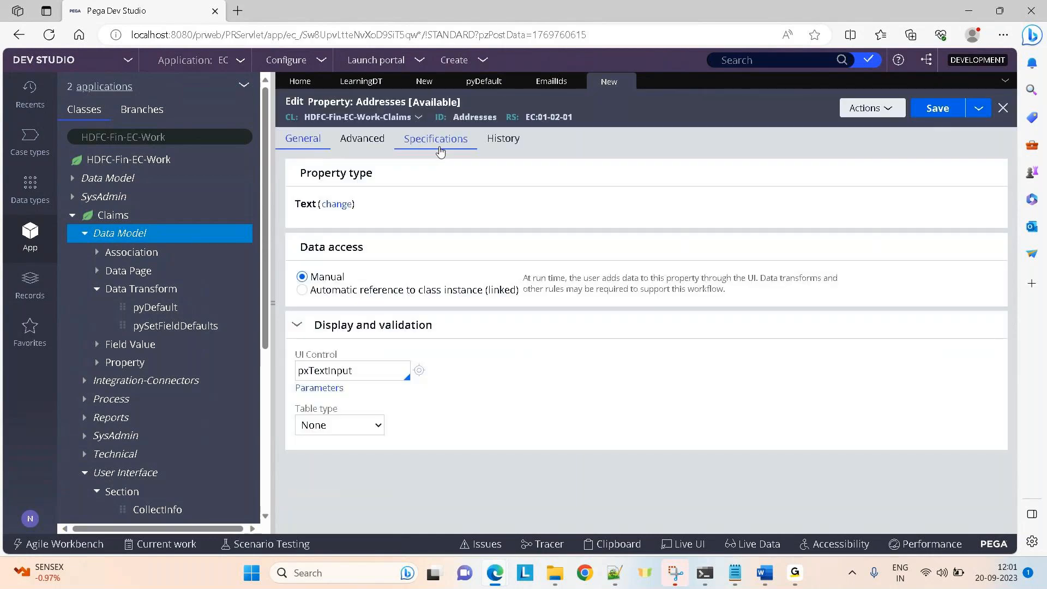
Make Addresses a Value Group property, save it, and return to LearningDT's step 4.
click(347, 205)
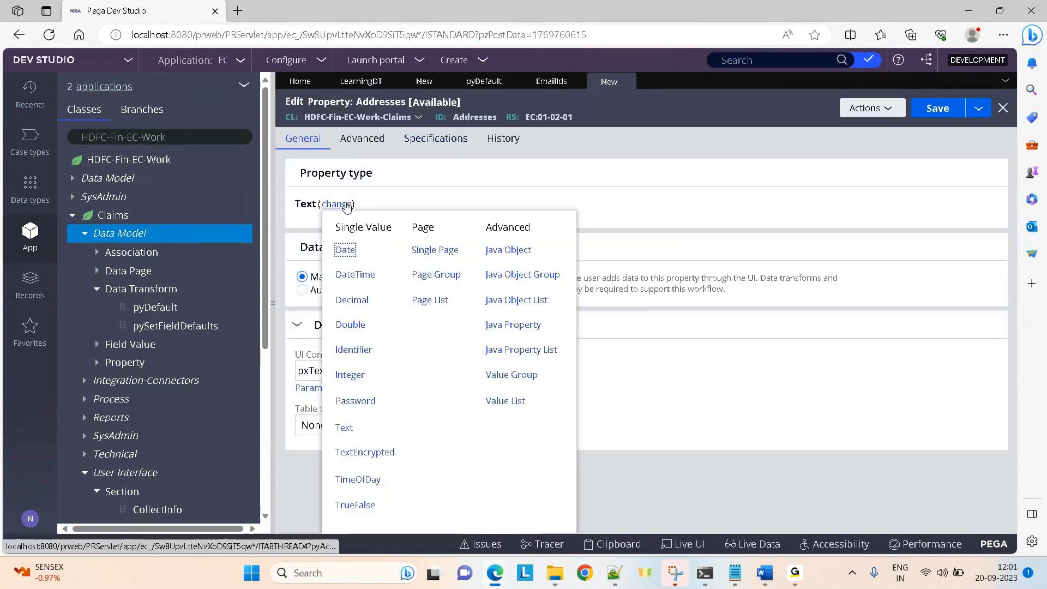
click(509, 377)
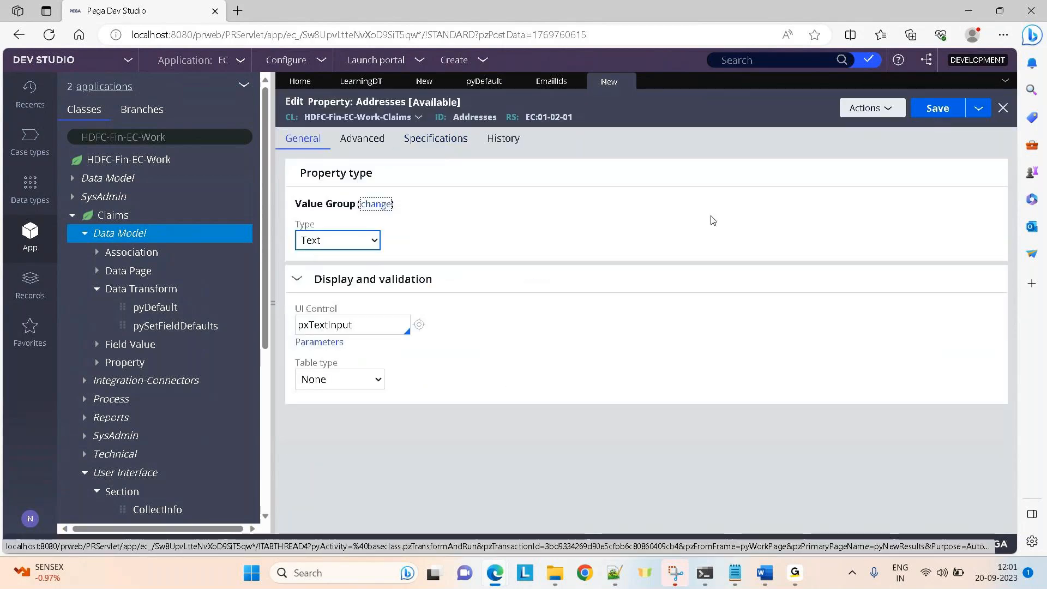
click(949, 109)
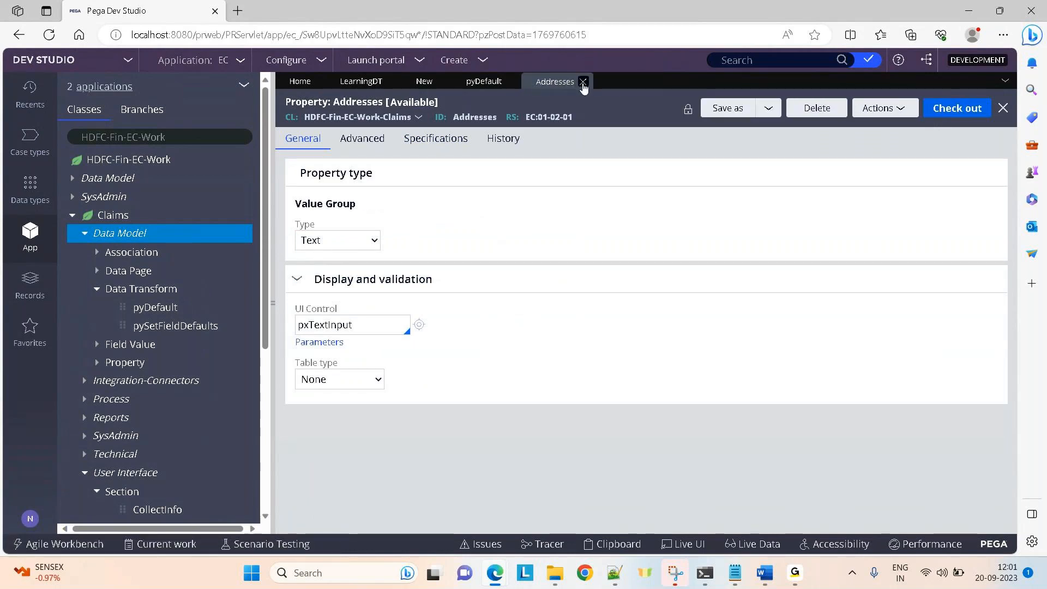
click(584, 82)
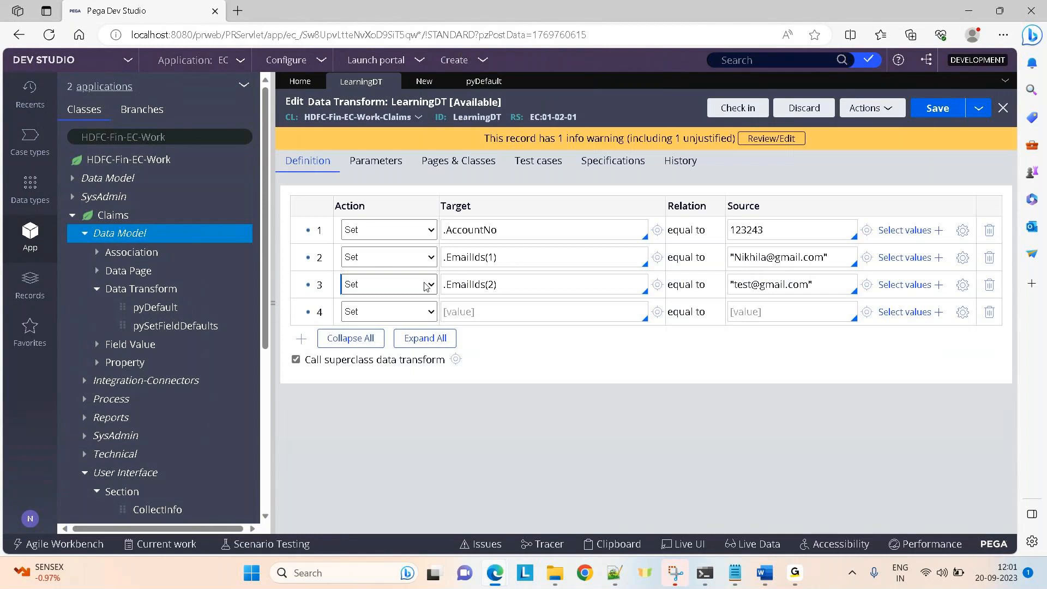
click(458, 310)
Set step 4 to .Addresses(Home) with source "Gachibowli".
text(.add)
key(Return)
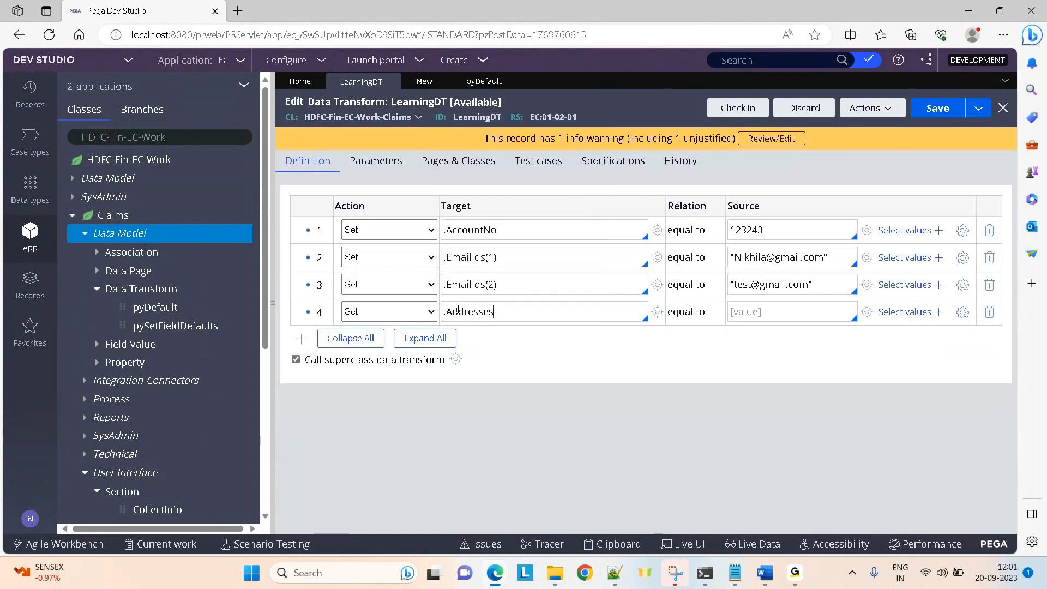
text((Home)
click(757, 321)
text(Gachibowli)
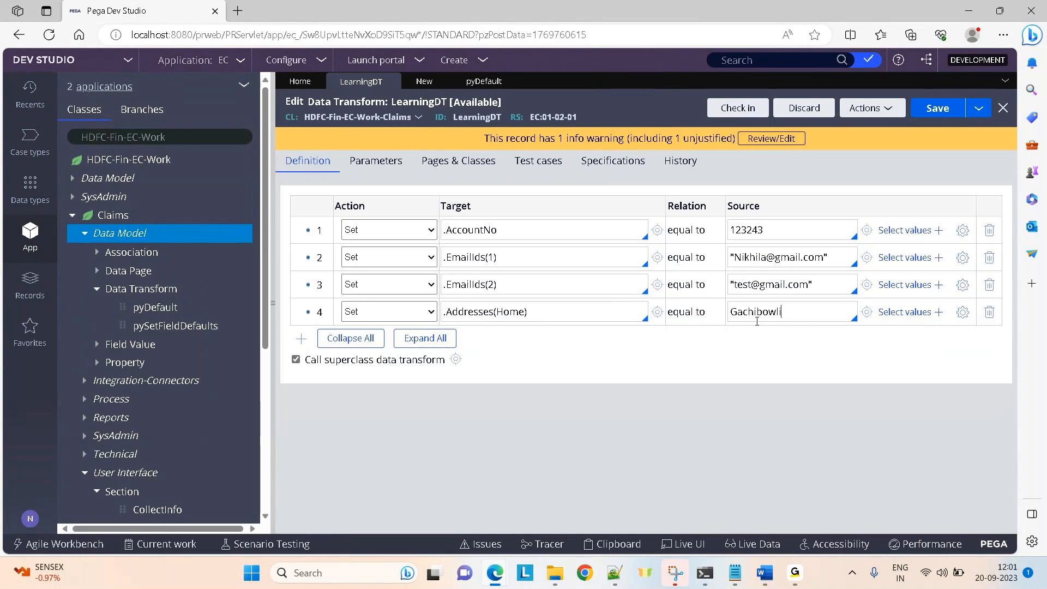
text(")
text(")
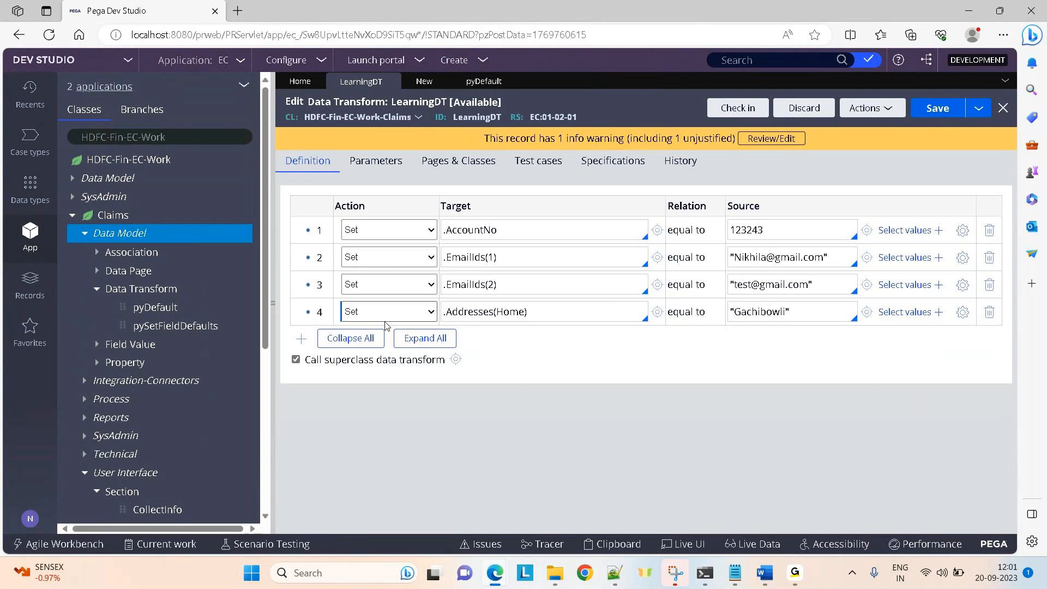
Add step 5 setting .Addresses(Office) to "HitechCity" and save the transform.
click(300, 339)
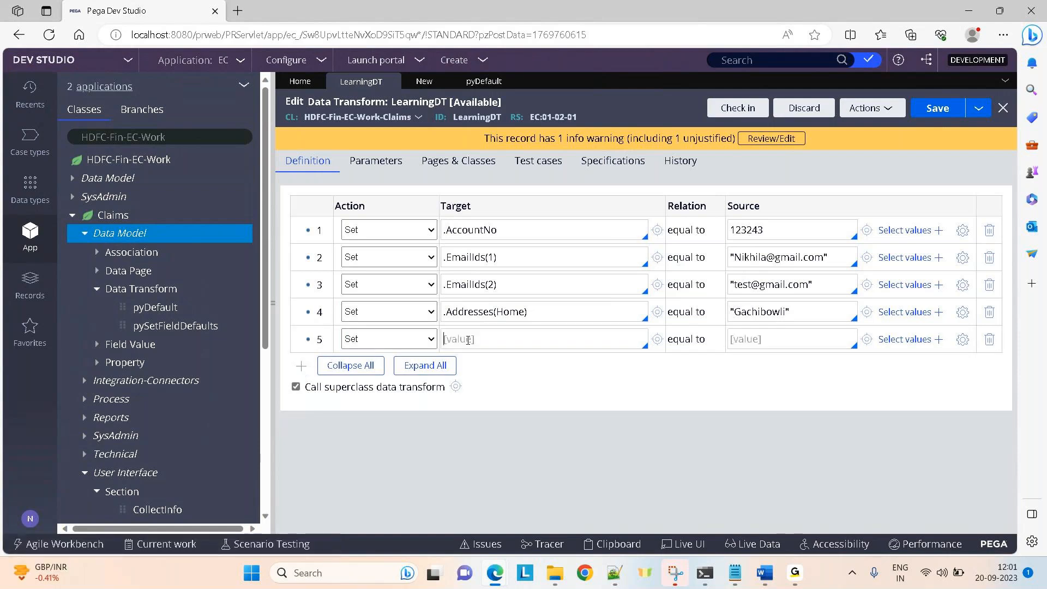
text(.Add)
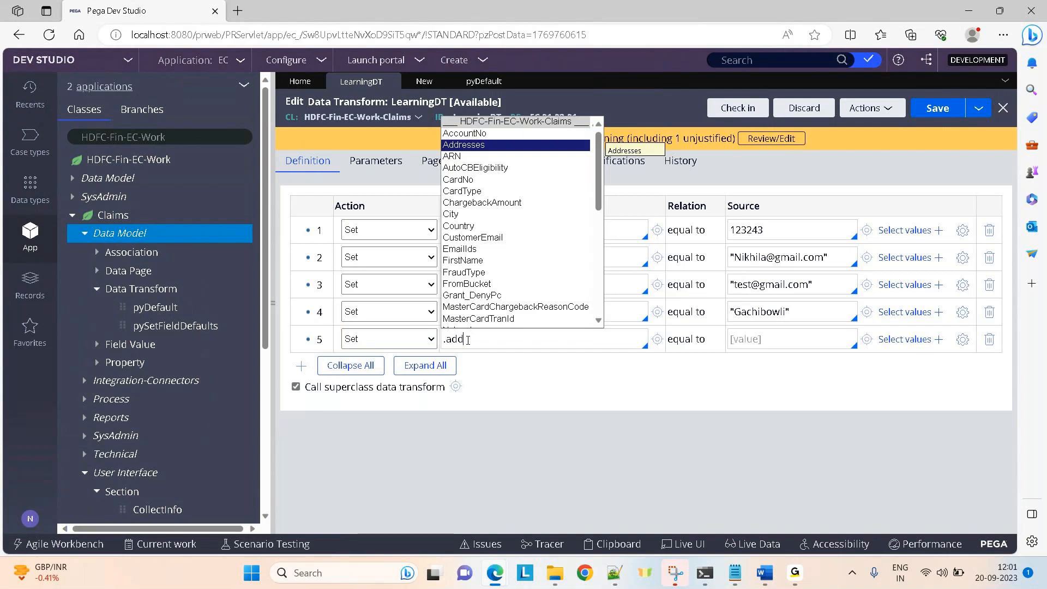
key(Return)
text((Office))
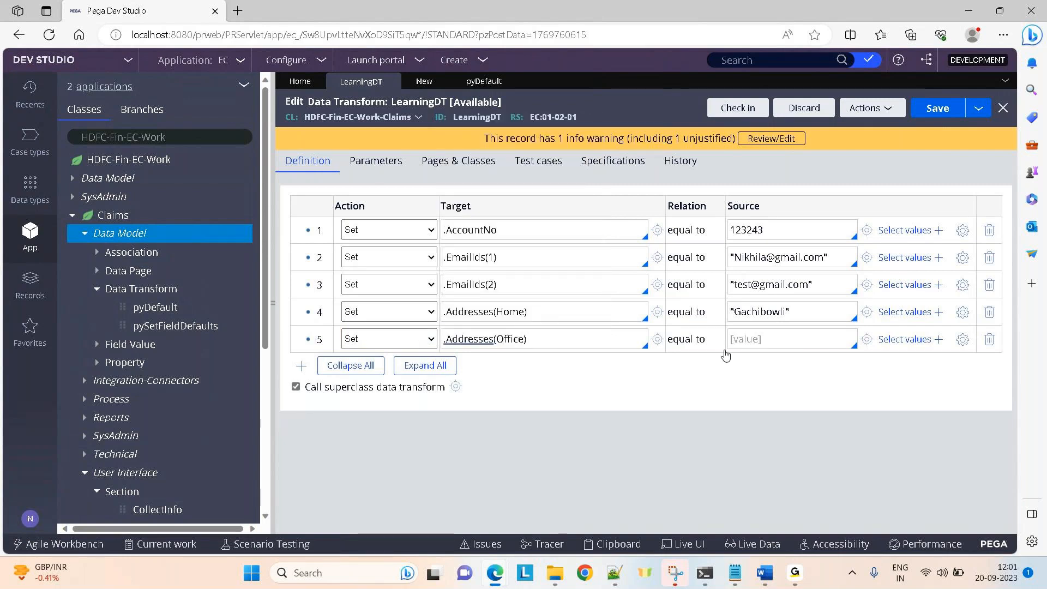
click(774, 335)
text("Hit)
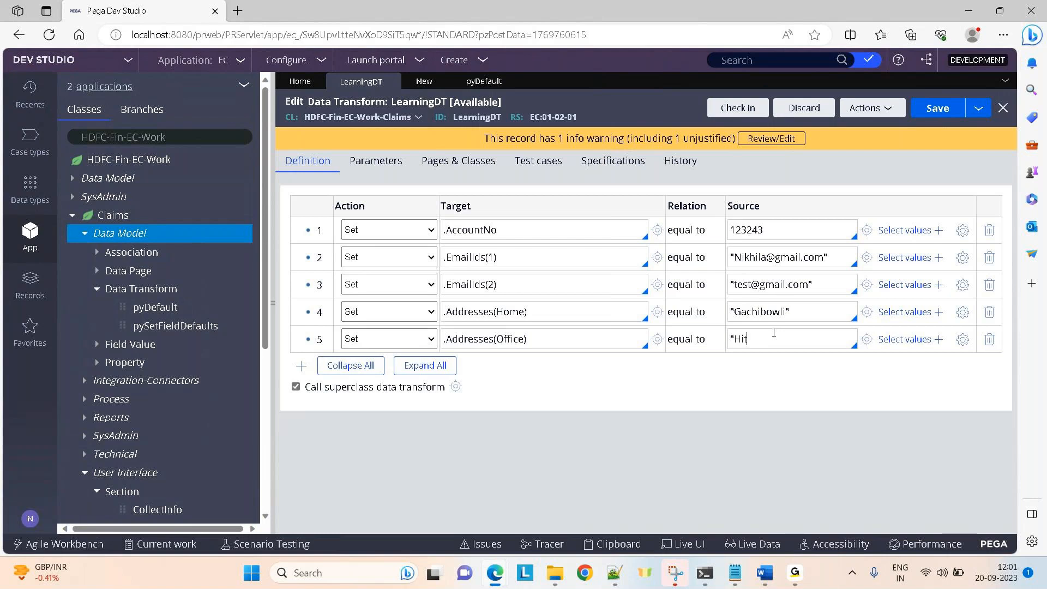
text(echCity")
click(927, 111)
Run LearningDT and check the Home and Office Addresses entries in the XML result.
click(881, 109)
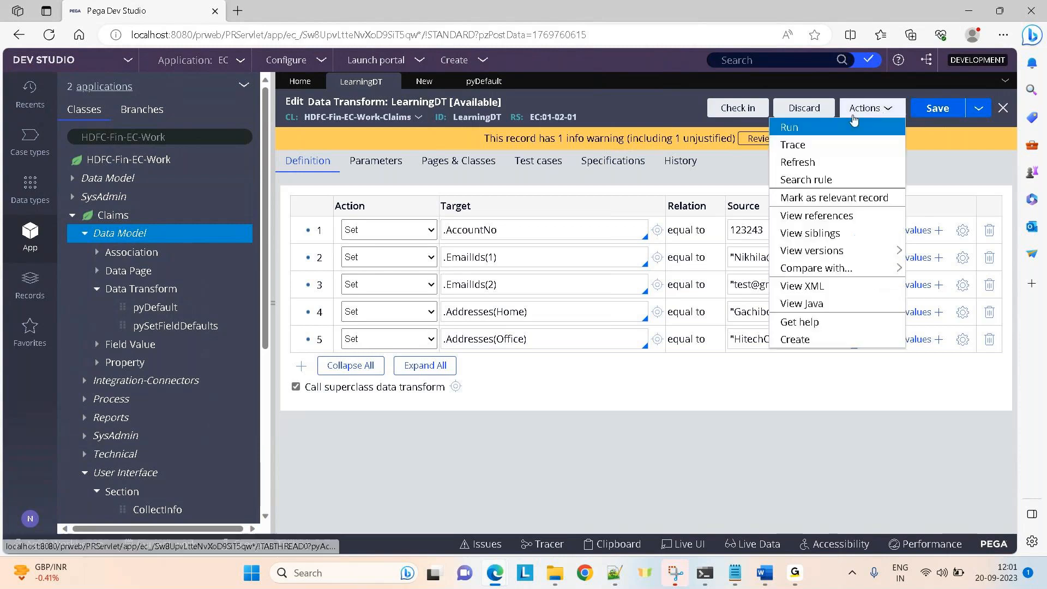
click(802, 306)
click(657, 64)
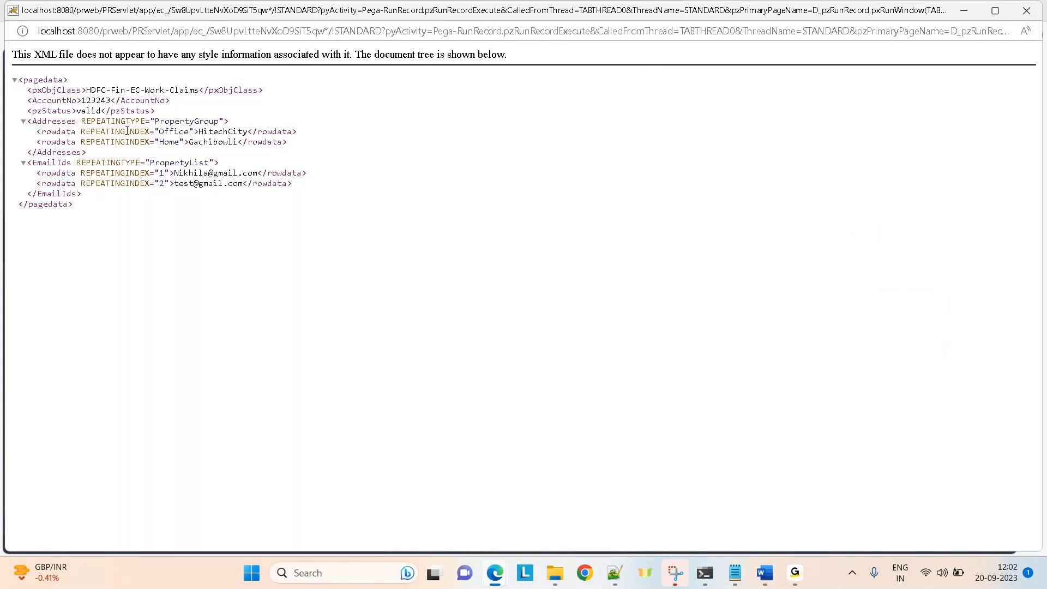
double_click(168, 132)
double_click(168, 141)
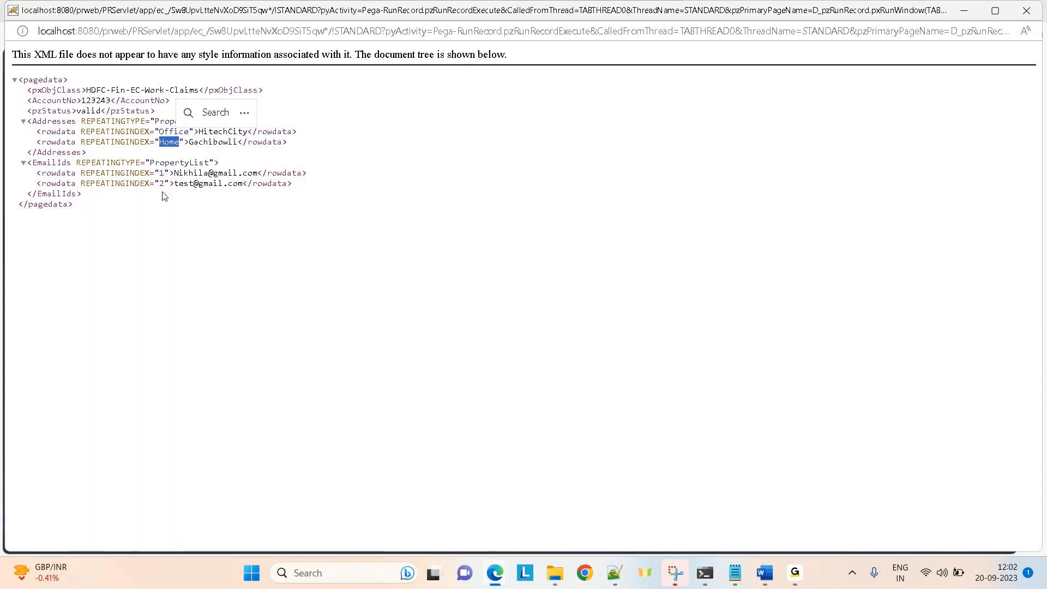
click(1013, 17)
Inspect Addresses and EmailIds on RunRecordPrimaryPage in the clipboard, then return to LearningDT.
click(497, 57)
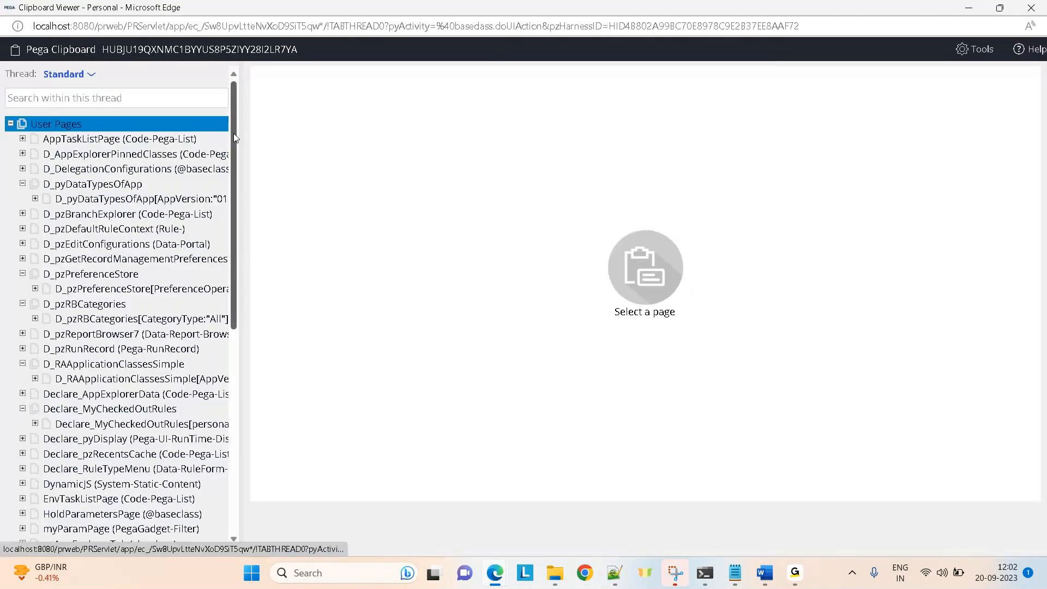
drag(234, 133, 233, 335)
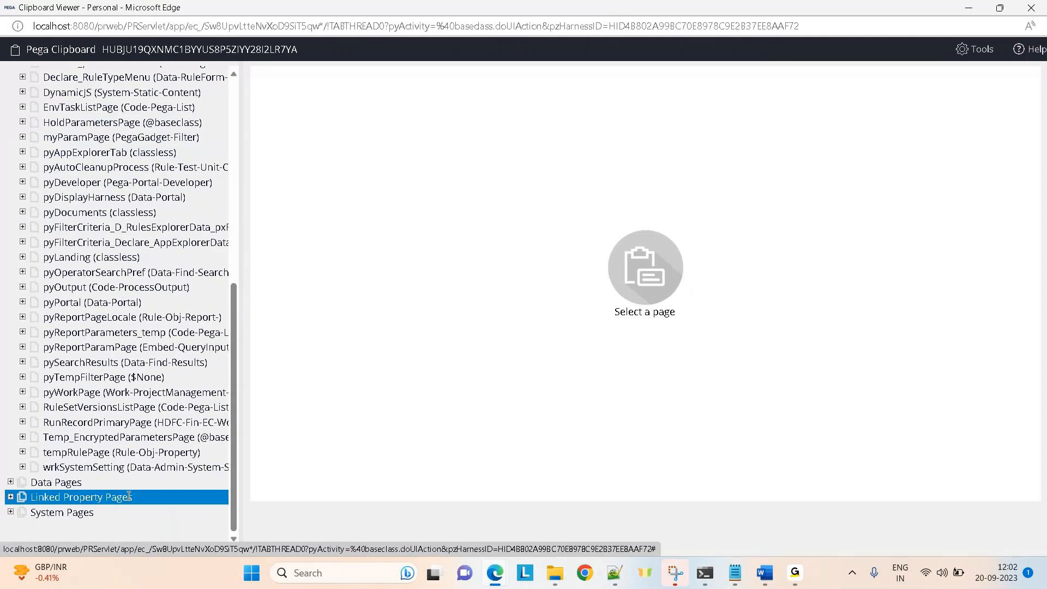
click(50, 424)
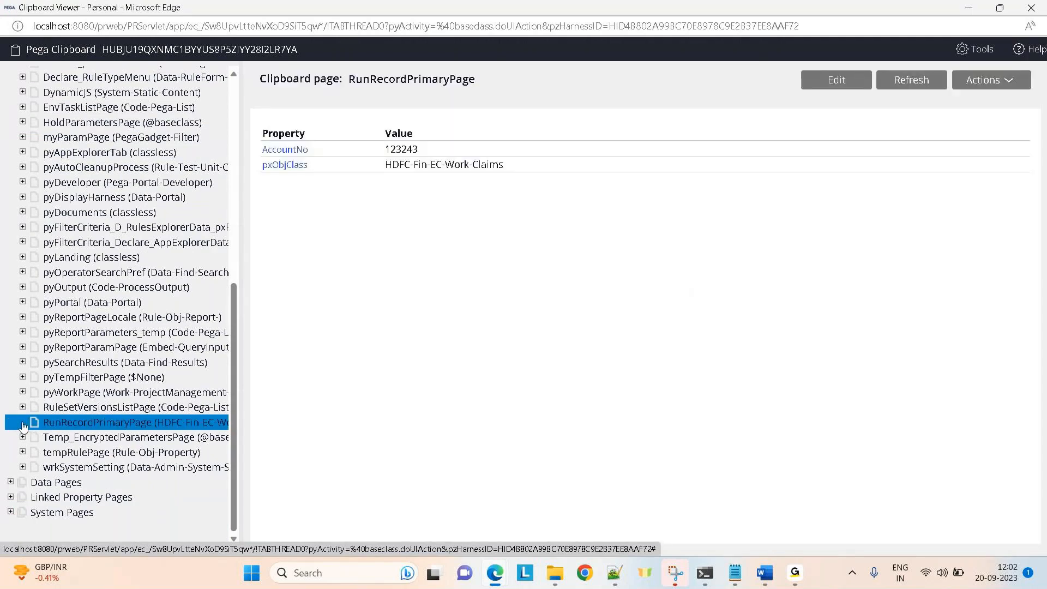
click(23, 422)
click(63, 438)
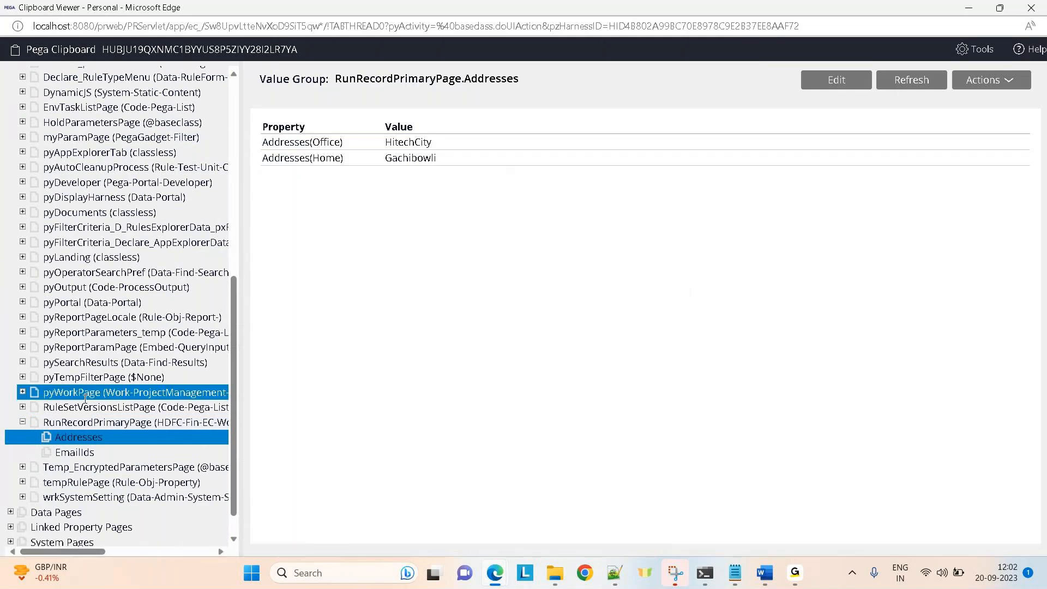
click(58, 450)
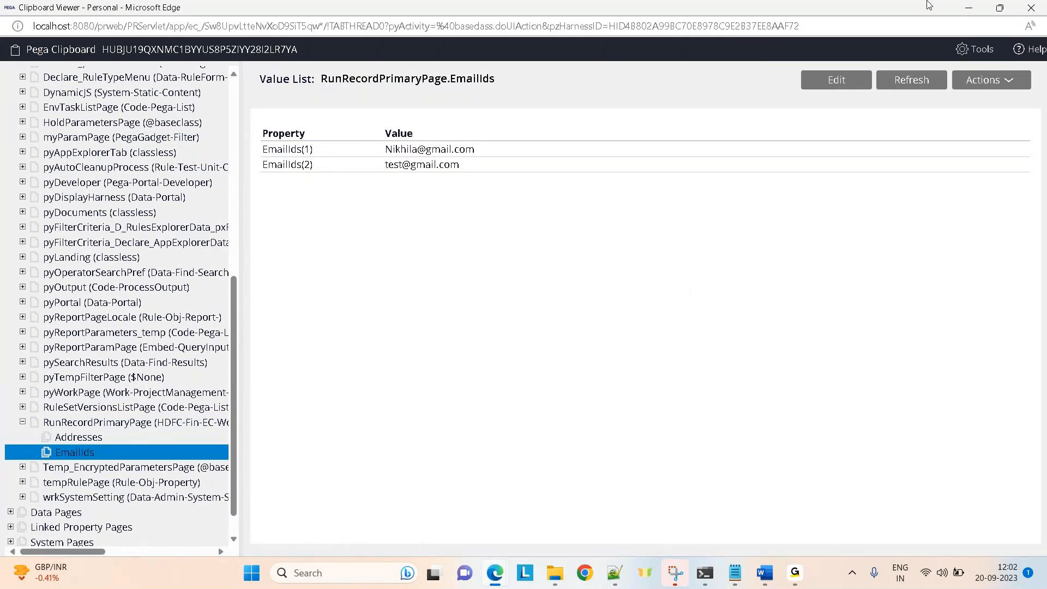
click(1026, 9)
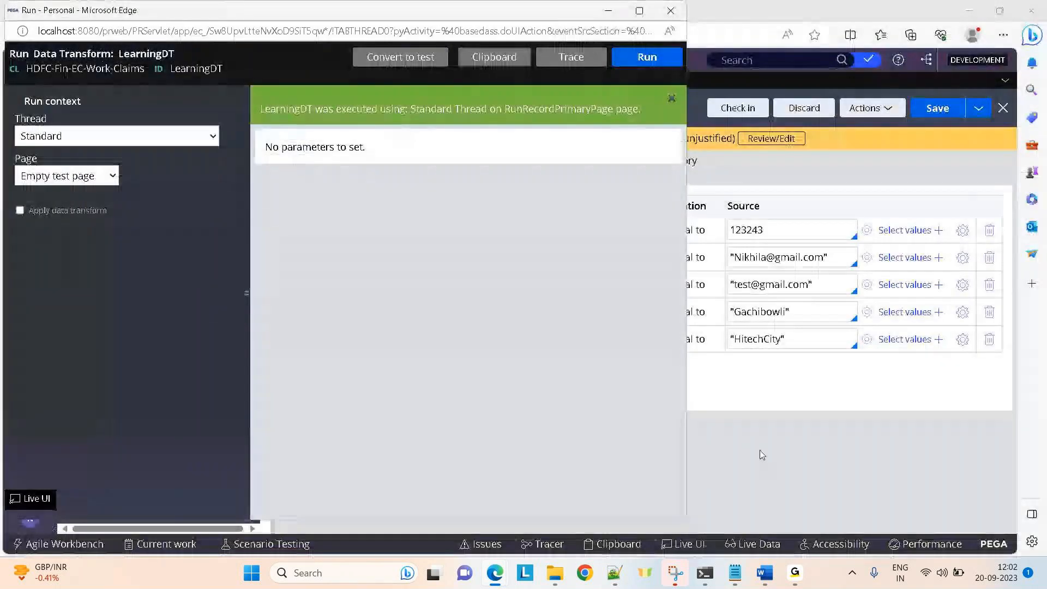
click(760, 450)
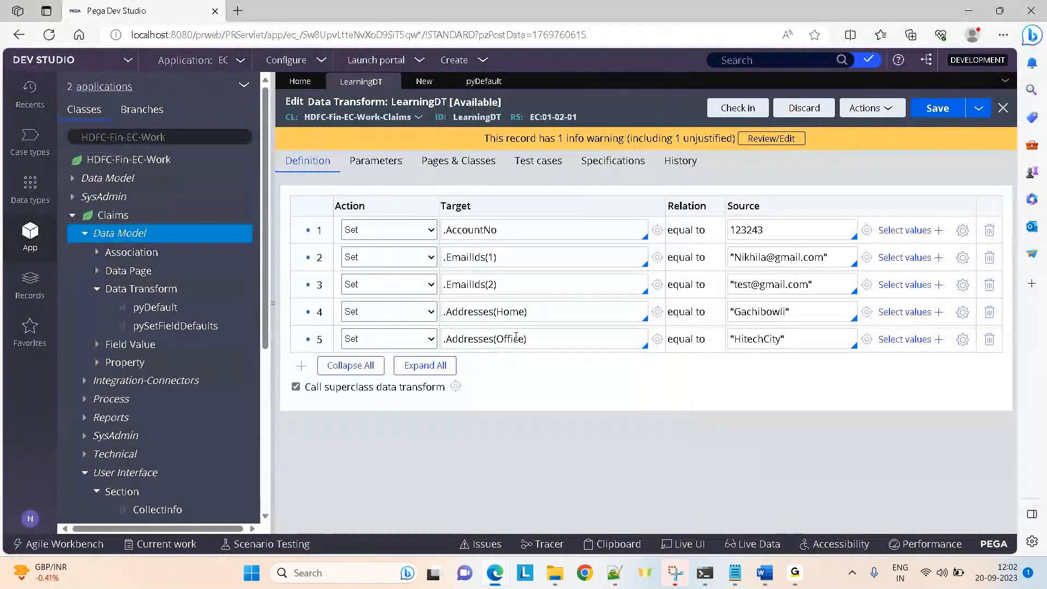
Add an empty sixth row below the two Addresses steps in LearningDT.
click(301, 366)
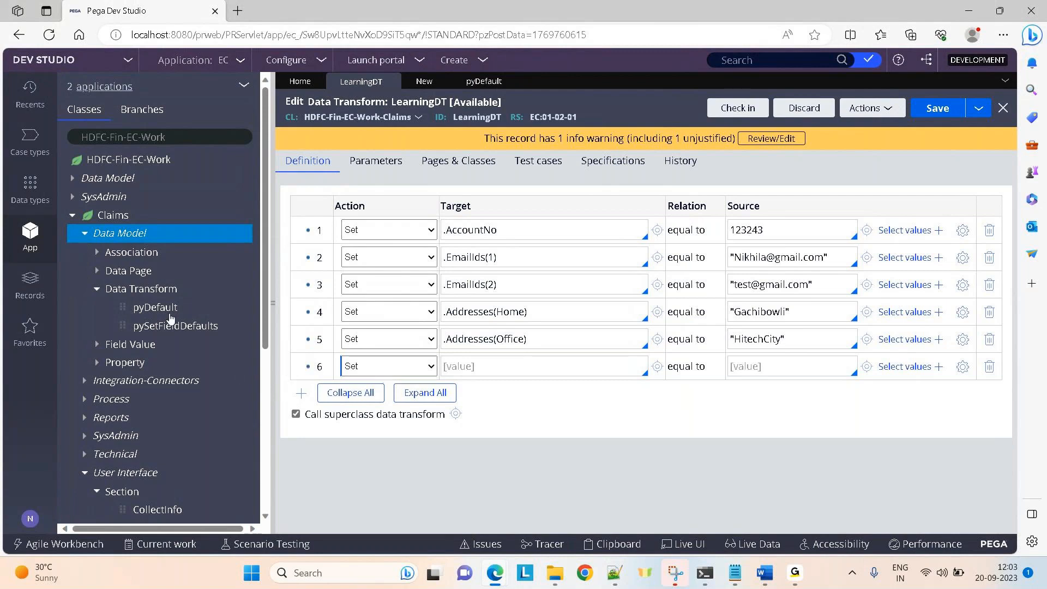
right_click(124, 236)
Create a new Claims property labelled MyTranList and open it.
mouse_move(169, 250)
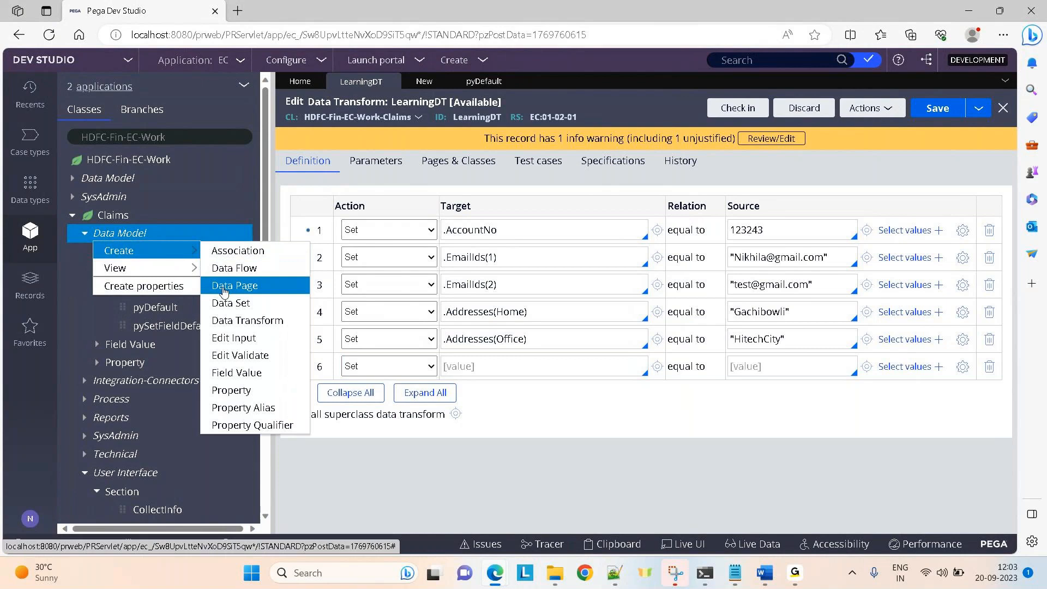
click(234, 383)
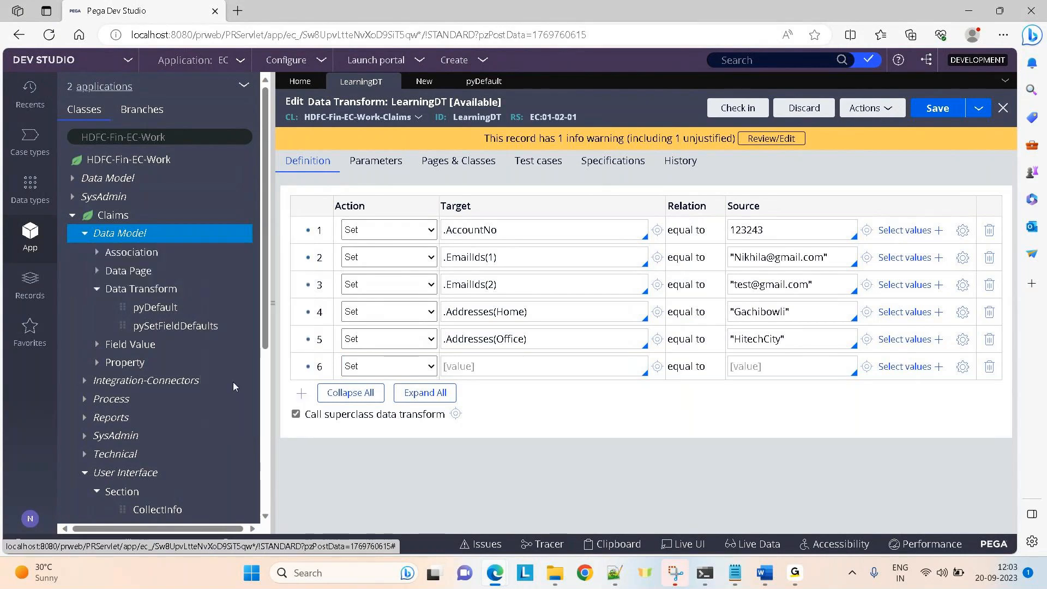
click(385, 200)
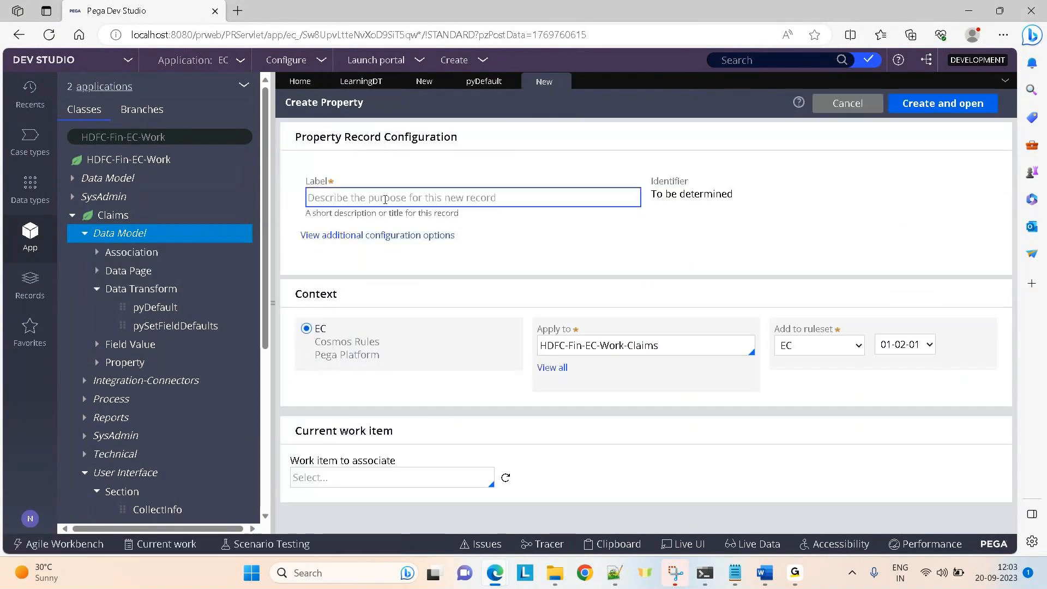
text(Na)
key(BackSpace)
key(BackSpace)
text(MyTranList)
click(942, 103)
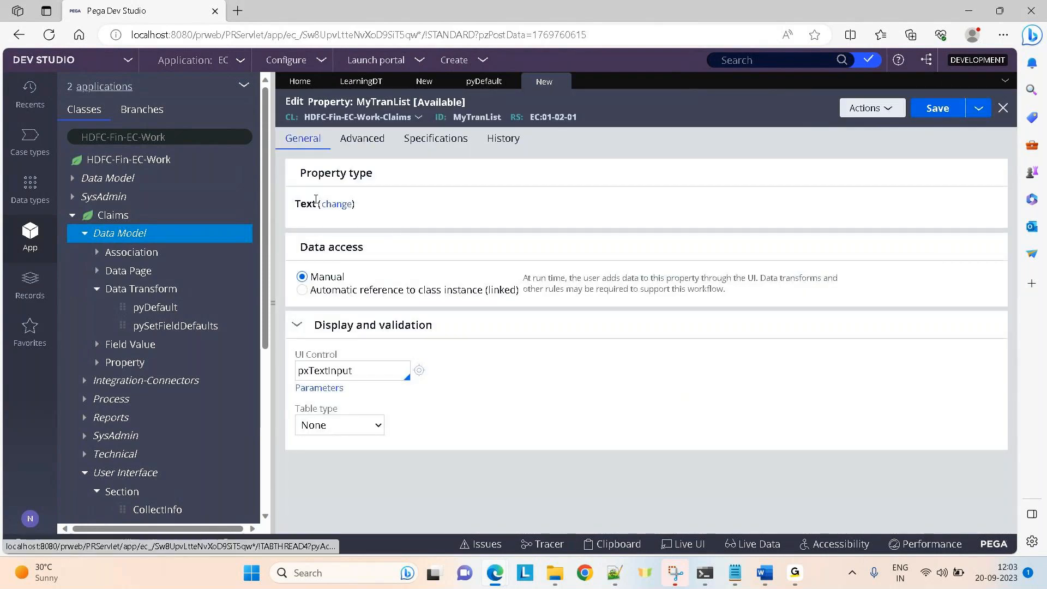
Make MyTranList a Page List of HDFC-Fin-EC-Data-TransactionDetails and save it.
click(336, 204)
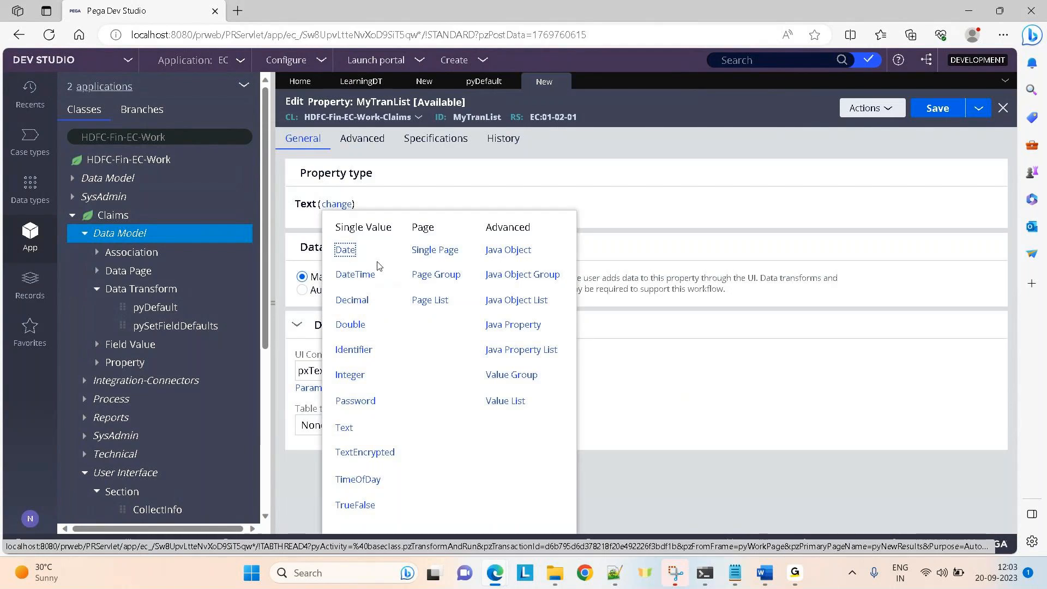
click(430, 300)
click(318, 247)
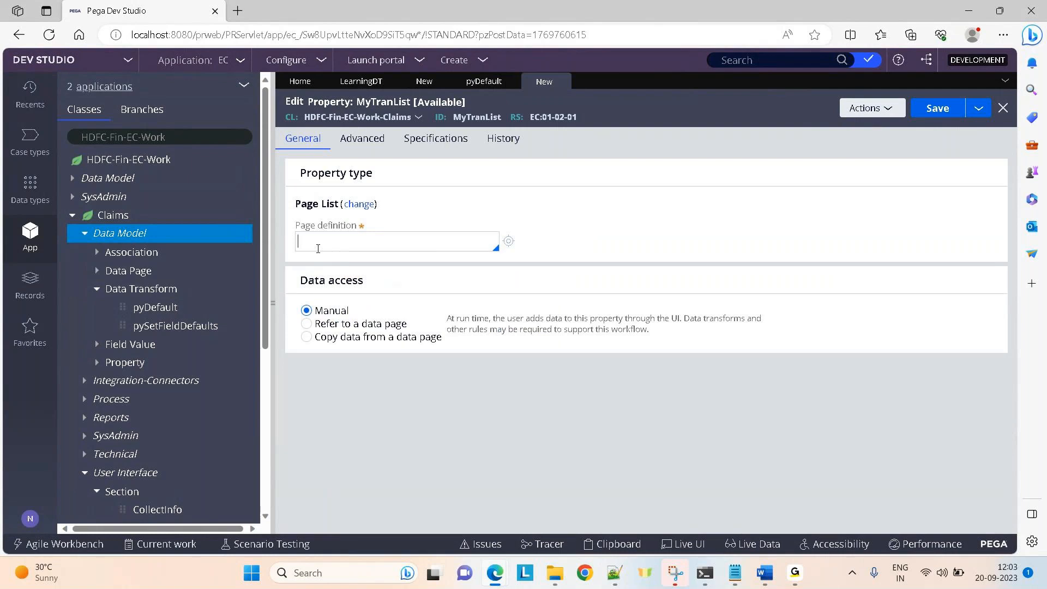
text(hdfc)
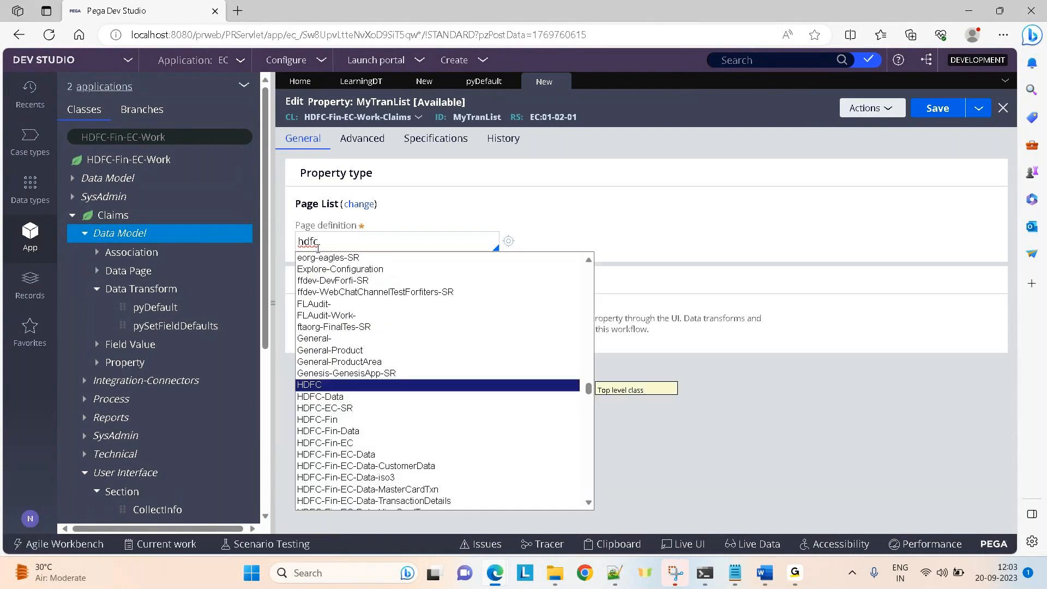
key(Down)
key(Down)
key(Down)
key(Down)
key(Down)
key(Down)
key(Down)
key(Down)
key(Down)
key(Down)
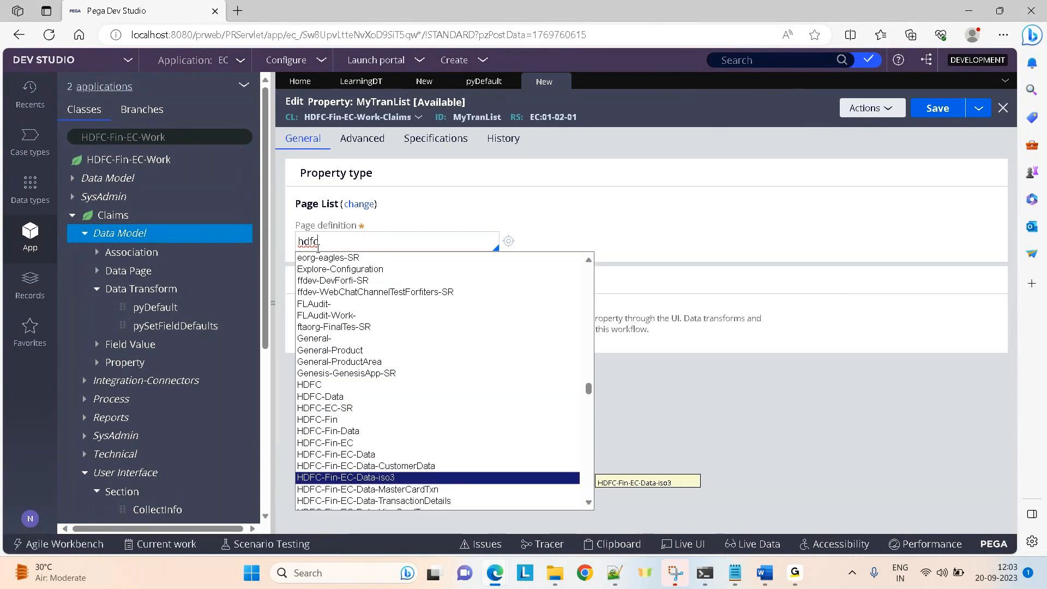
key(Return)
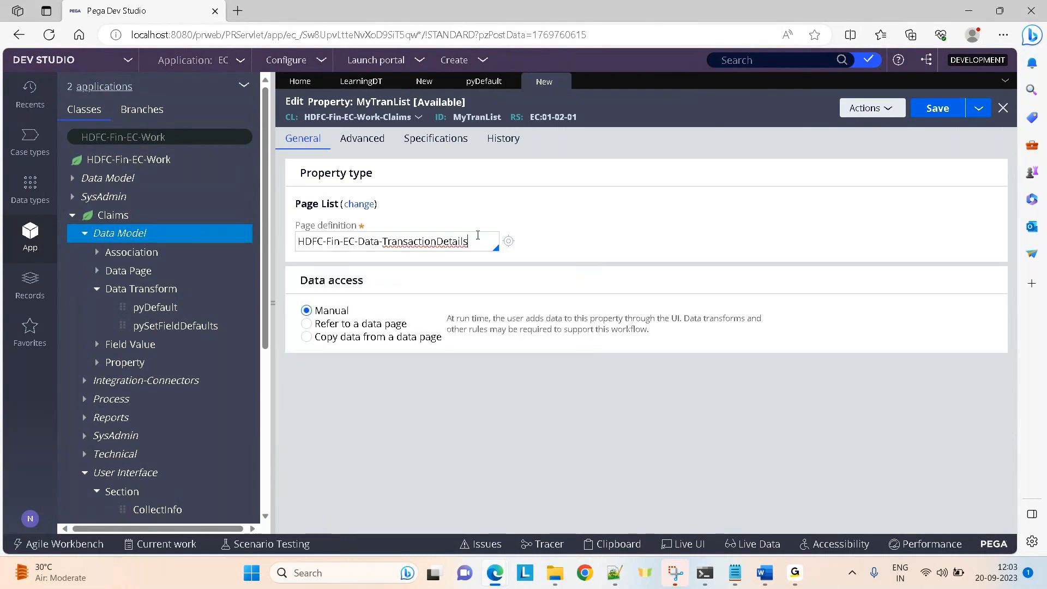
click(938, 108)
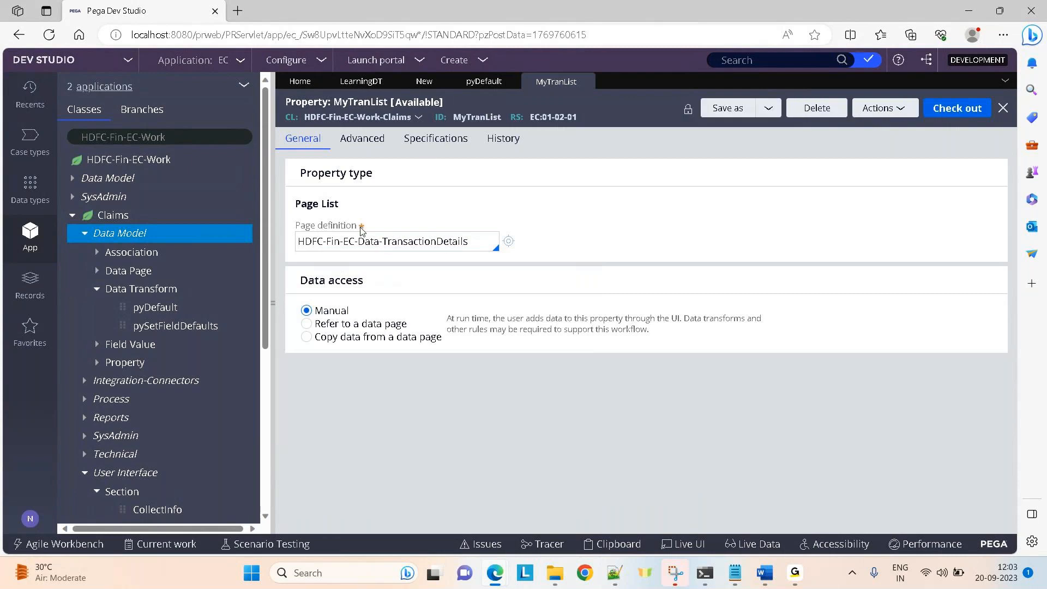
Set row 6 of LearningDT to target .MyTranList(1).AccountNo, with the first account number as source.
click(352, 82)
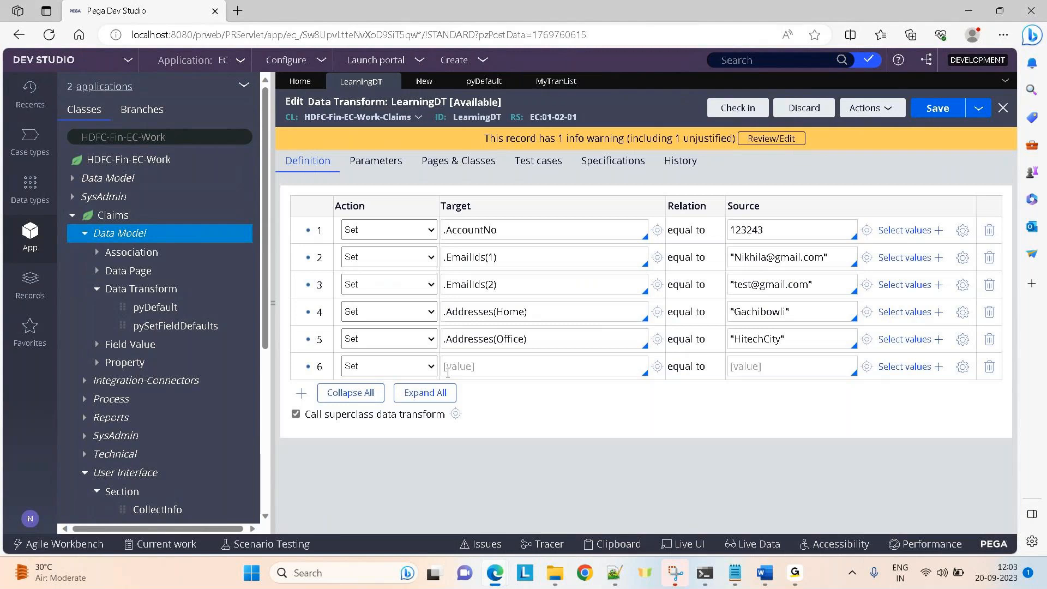
text(.myrr)
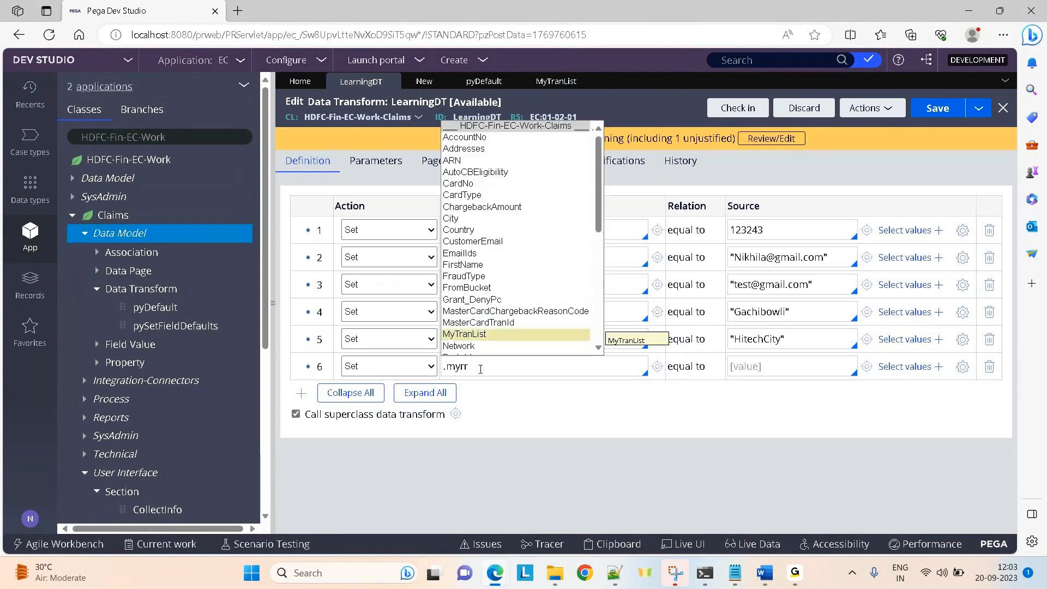
key(Return)
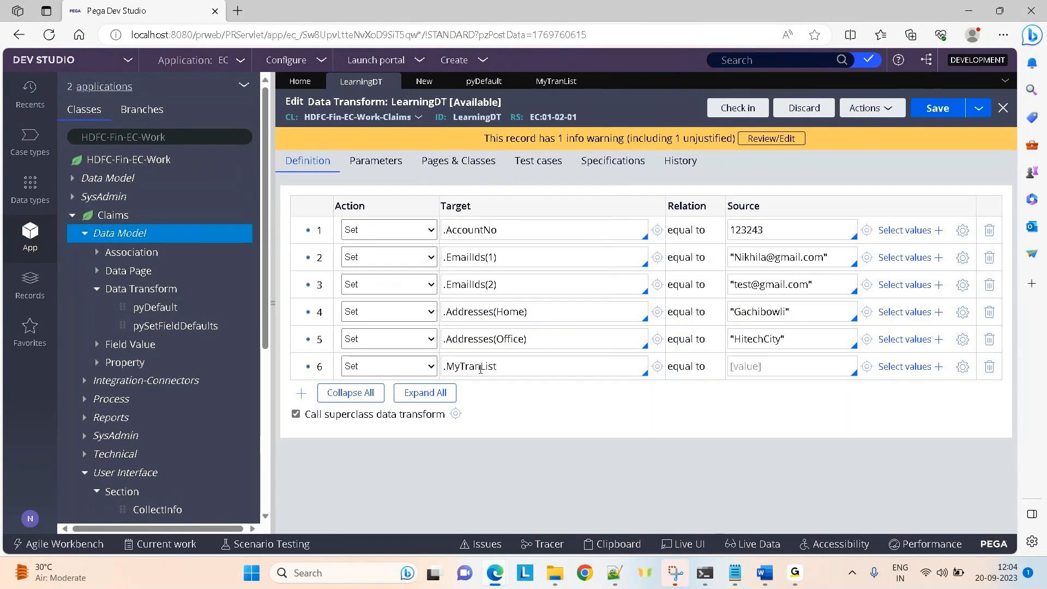
text(.)
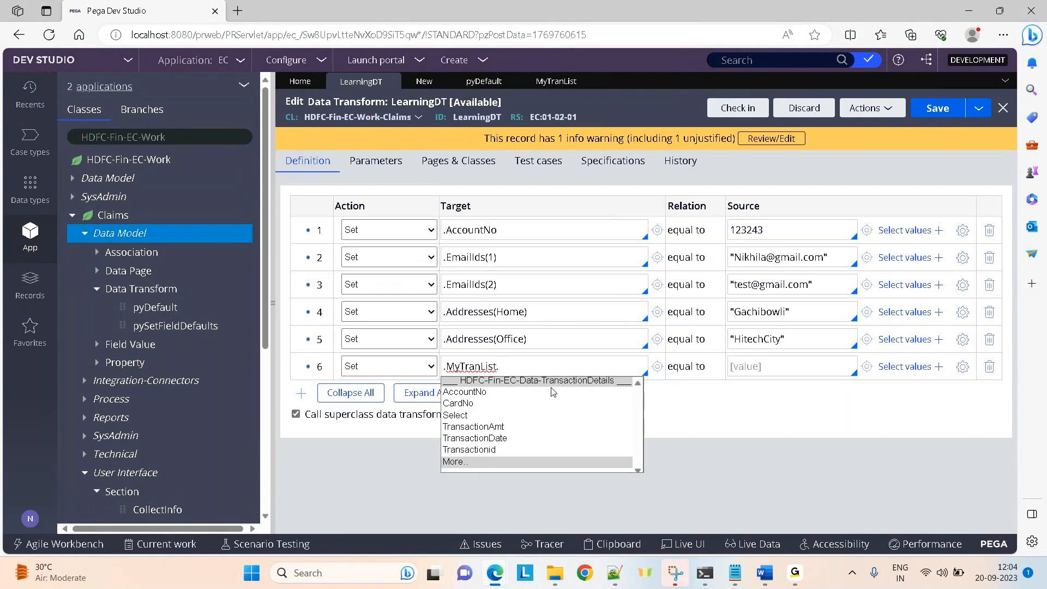
key(BackSpace)
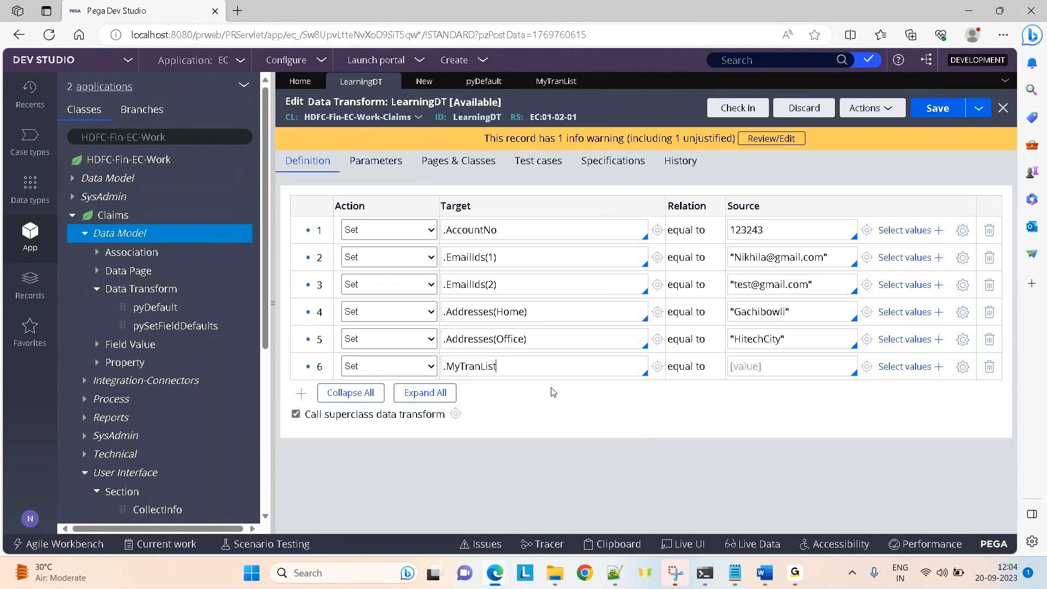
text((1).)
key(BackSpace)
key(BackSpace)
key(BackSpace)
key(BackSpace)
text(.)
click(550, 392)
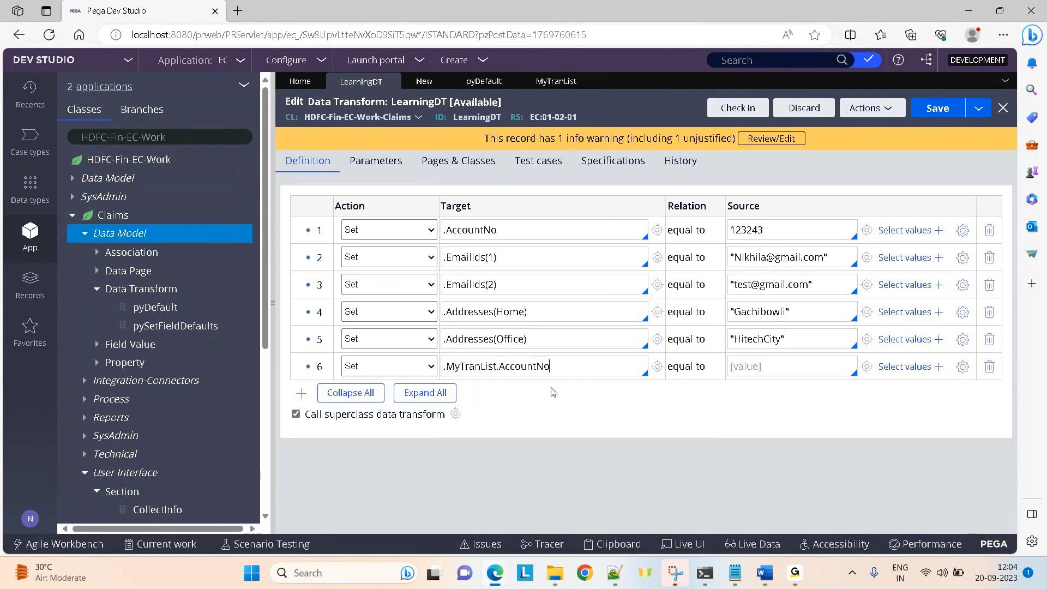
click(496, 366)
text((1))
click(761, 366)
text(325463467)
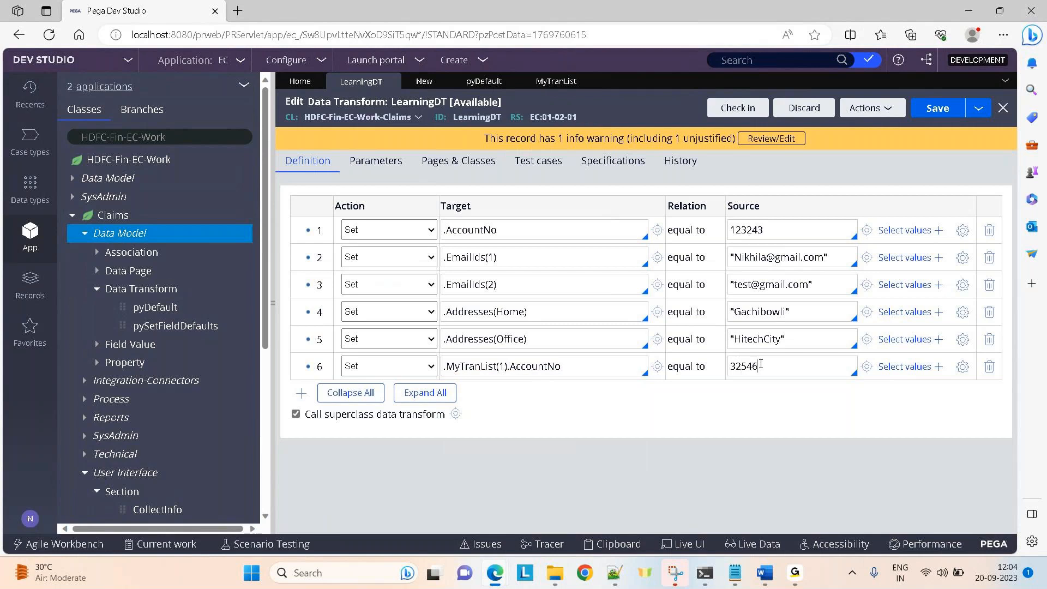
key(BackSpace)
Add row 7 targeting .MyTranList(2).AccountNo, with the second account number as source.
click(302, 393)
drag(444, 366, 561, 366)
key(ctrl+c)
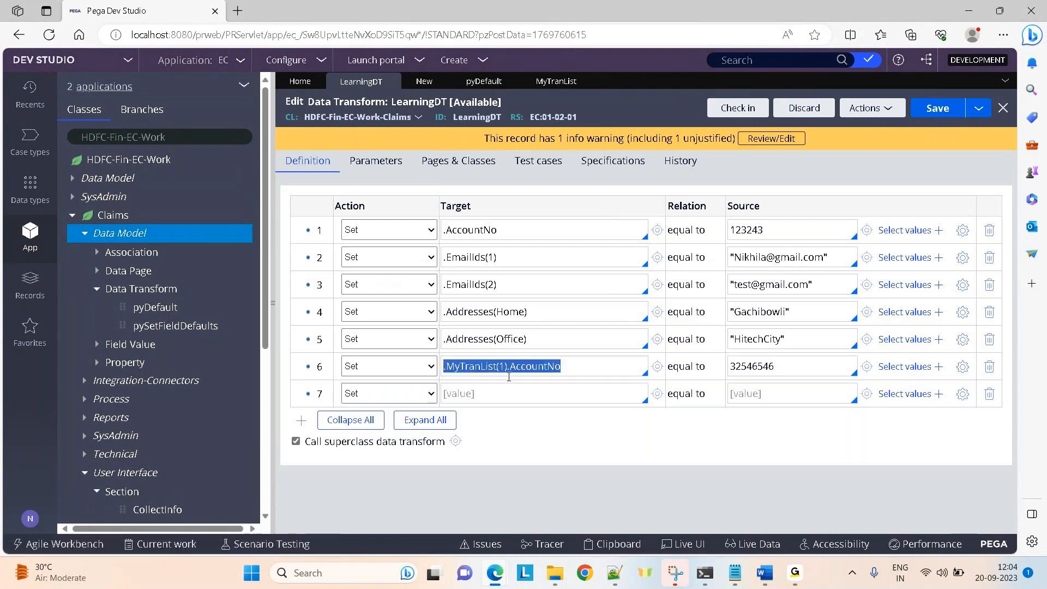
click(481, 393)
key(ctrl+v)
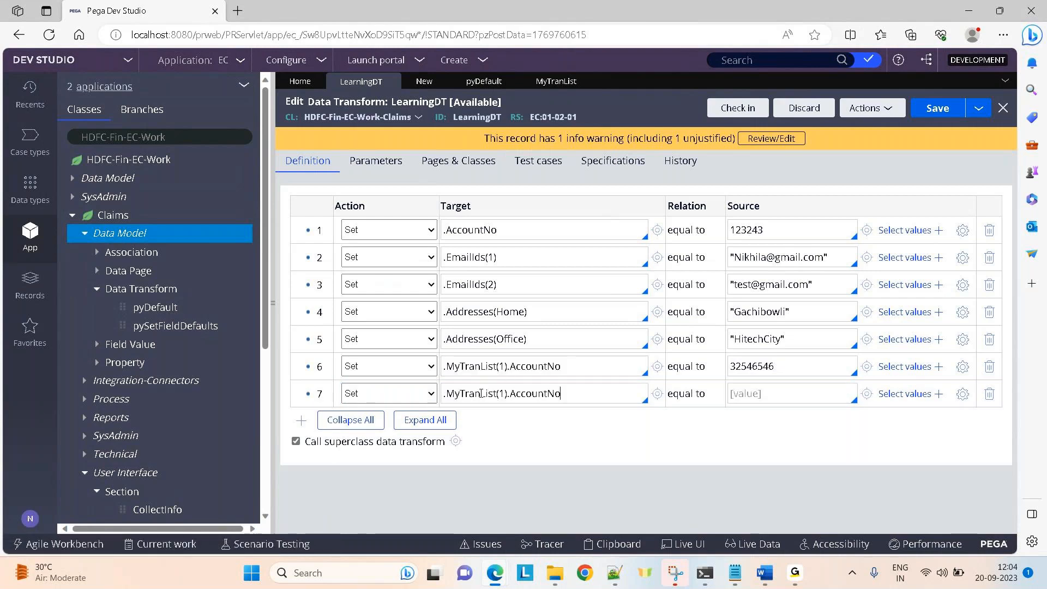
key(Left)
key(Left)
key(Left)
key(Left)
key(Left)
key(Left)
key(Left)
key(Left)
key(Left)
key(Left)
key(Left)
key(BackSpace)
text(2)
click(778, 392)
text(1322434)
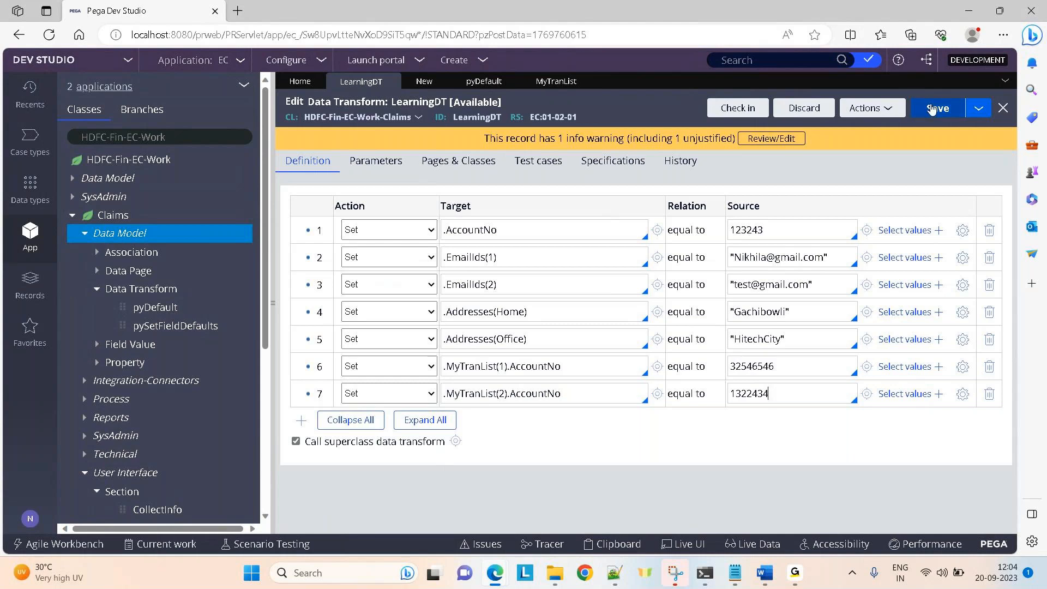
Run LearningDT and review the XML results for the MyTranList PageList.
click(882, 113)
click(789, 127)
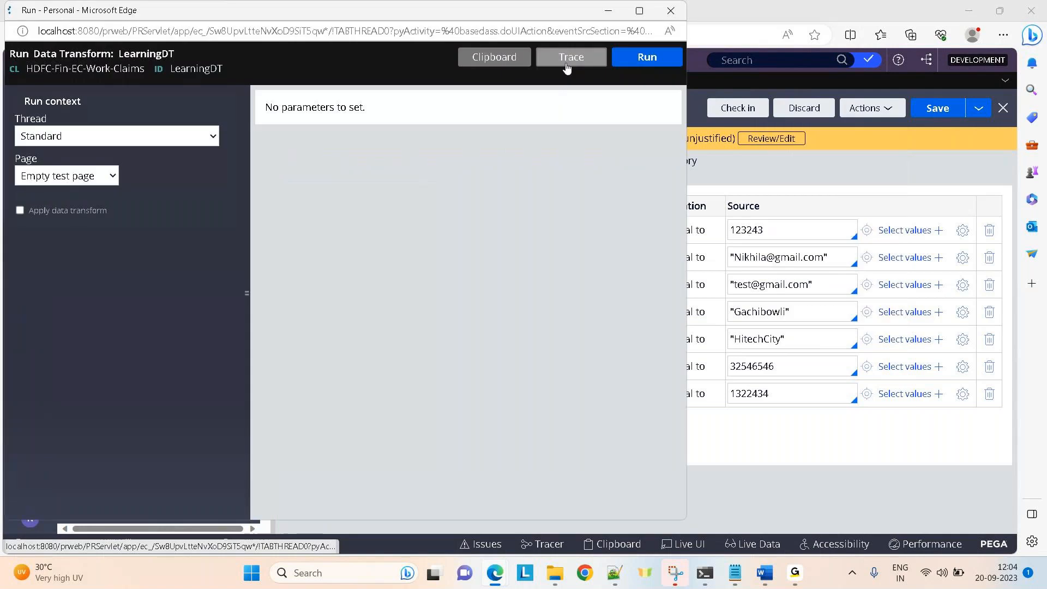
click(636, 60)
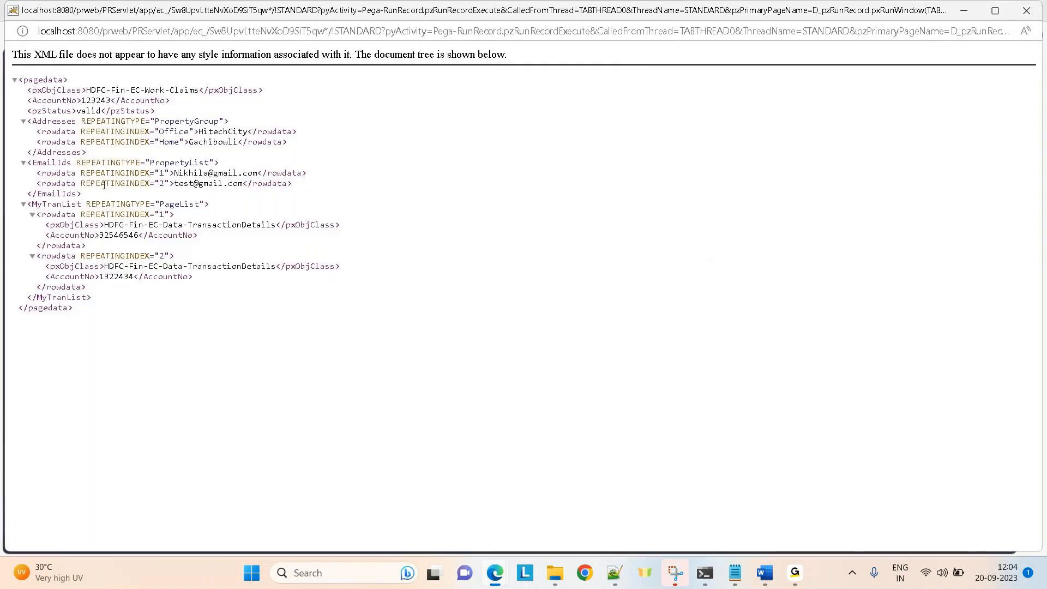
double_click(175, 206)
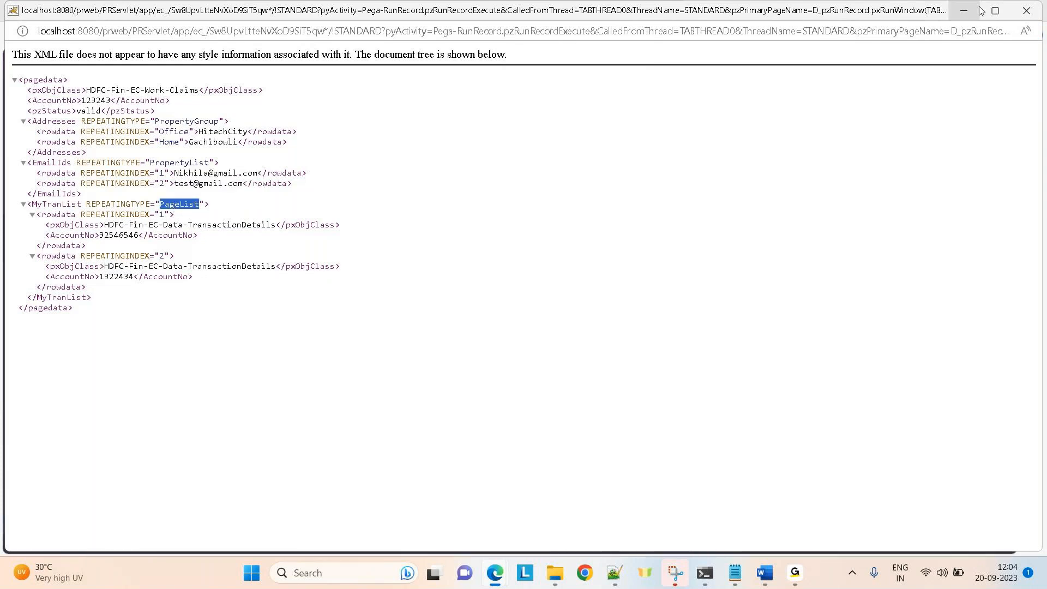
click(975, 12)
In the clipboard, expand RunRecordPrimaryPage.MyTranList and view entries 1 and 2 with their AccountNo values.
click(504, 64)
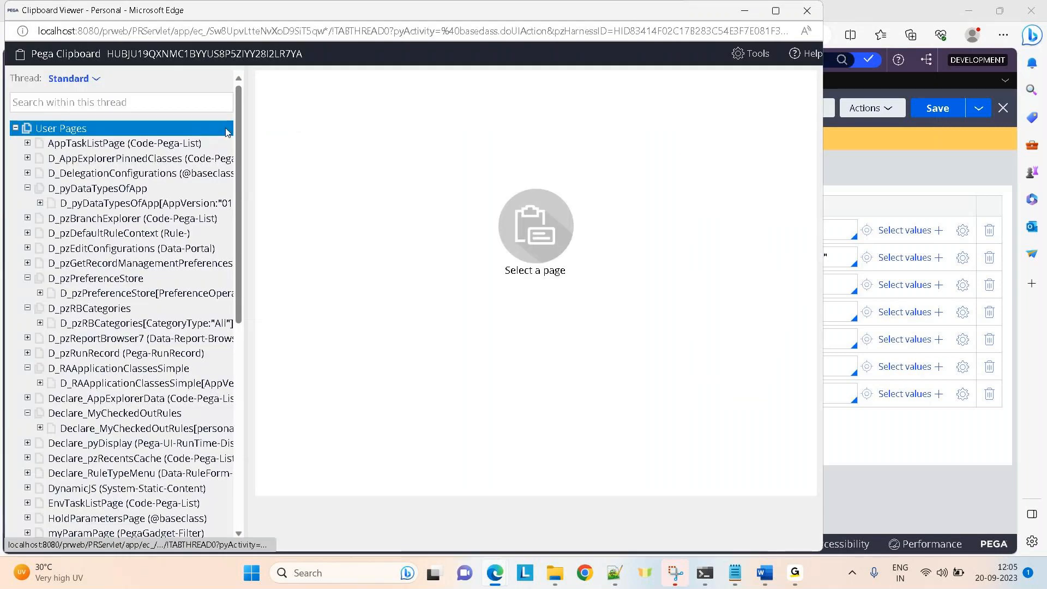
drag(241, 138, 241, 349)
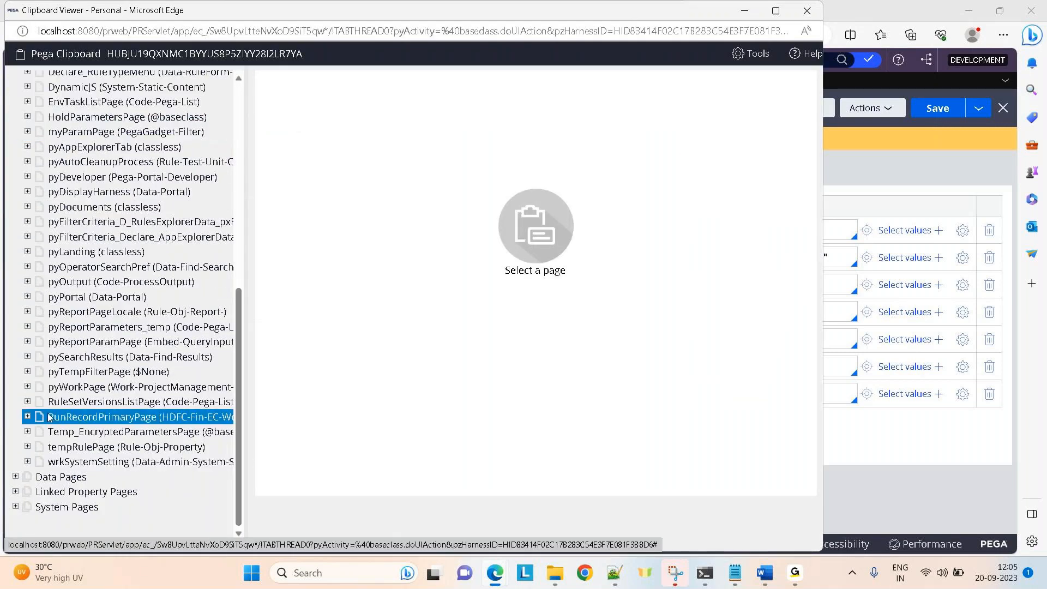
click(27, 416)
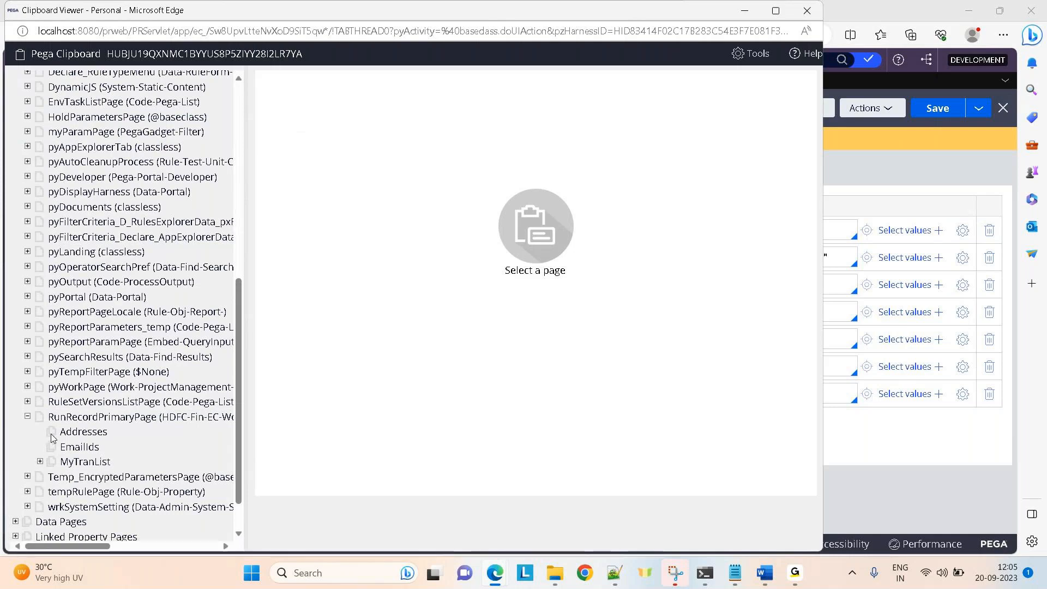
click(40, 462)
click(97, 477)
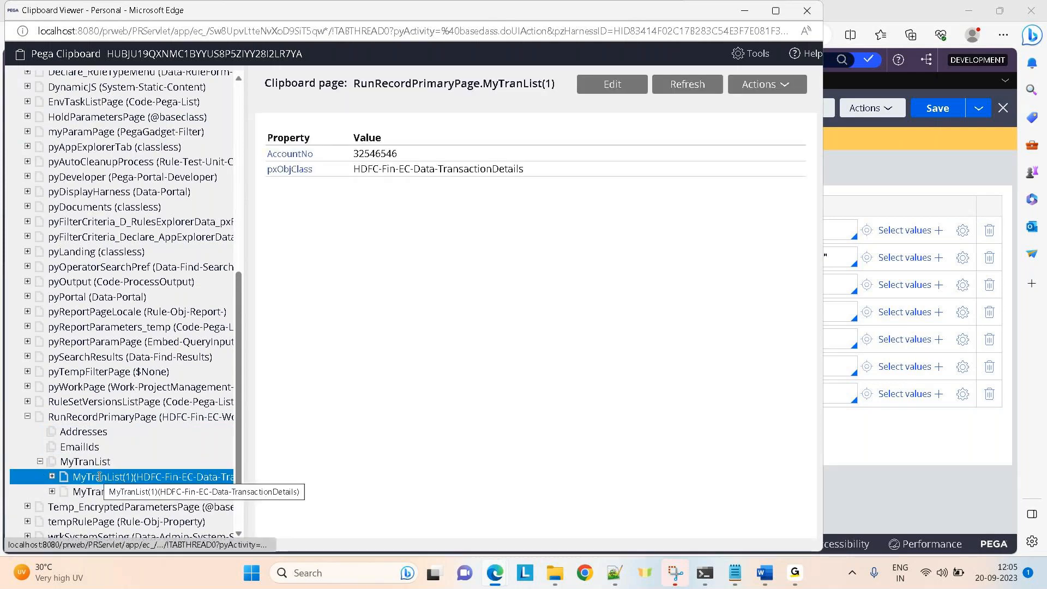
click(107, 490)
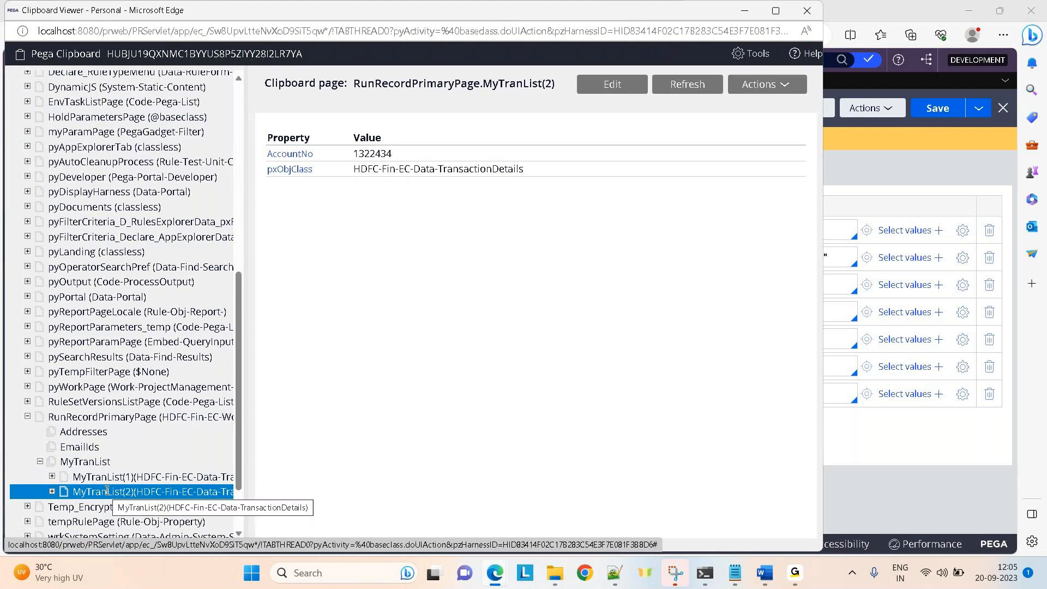
Put the clipboard away and add an empty eighth row to LearningDT.
click(742, 12)
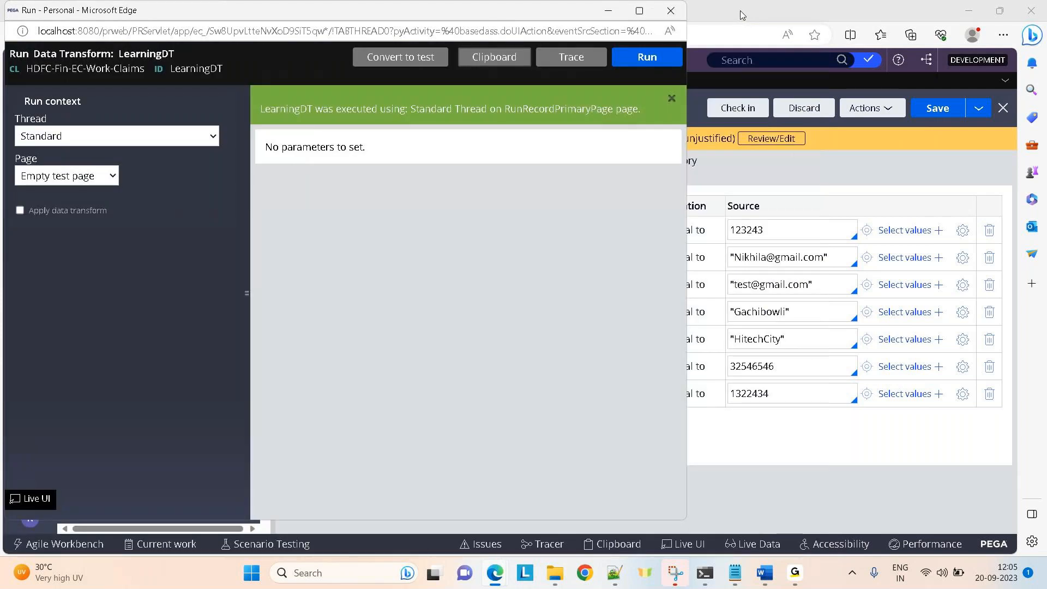
click(743, 472)
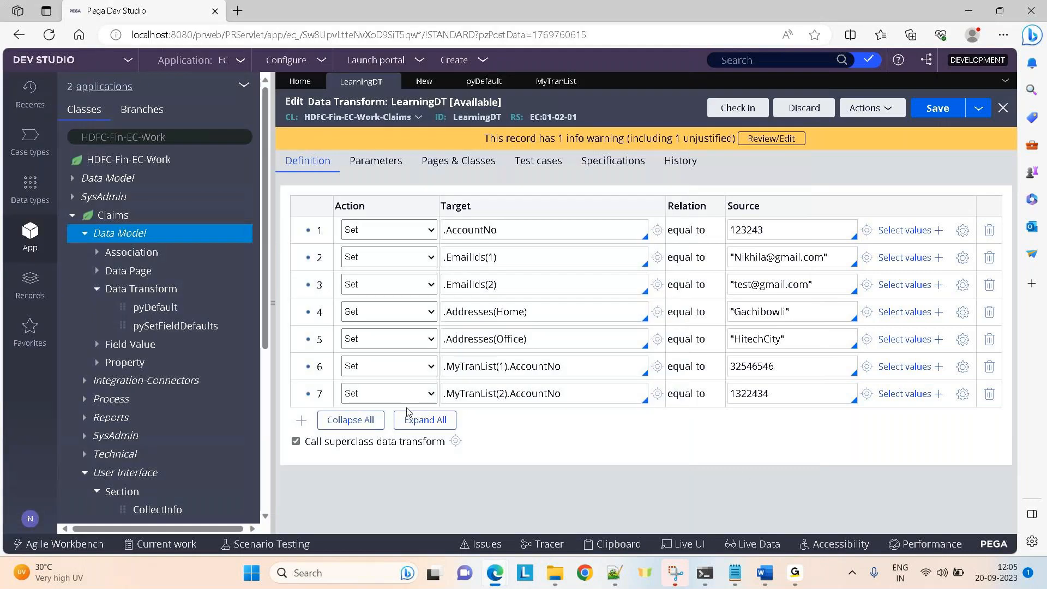
click(306, 423)
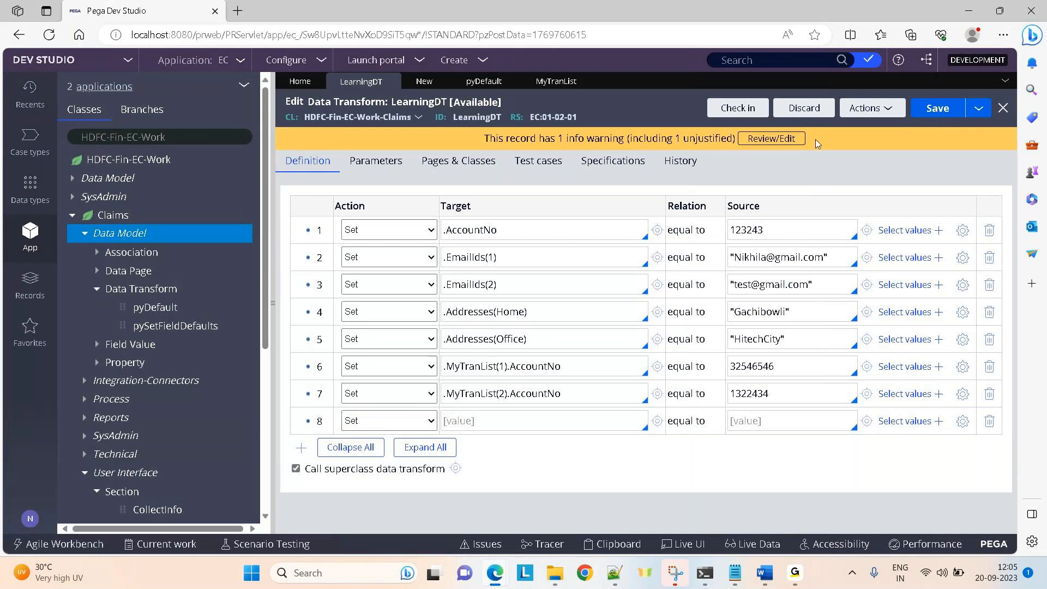
Search for pyworkparty and confirm the Work- property is a Data-Party page group.
click(750, 59)
text(pyworkp)
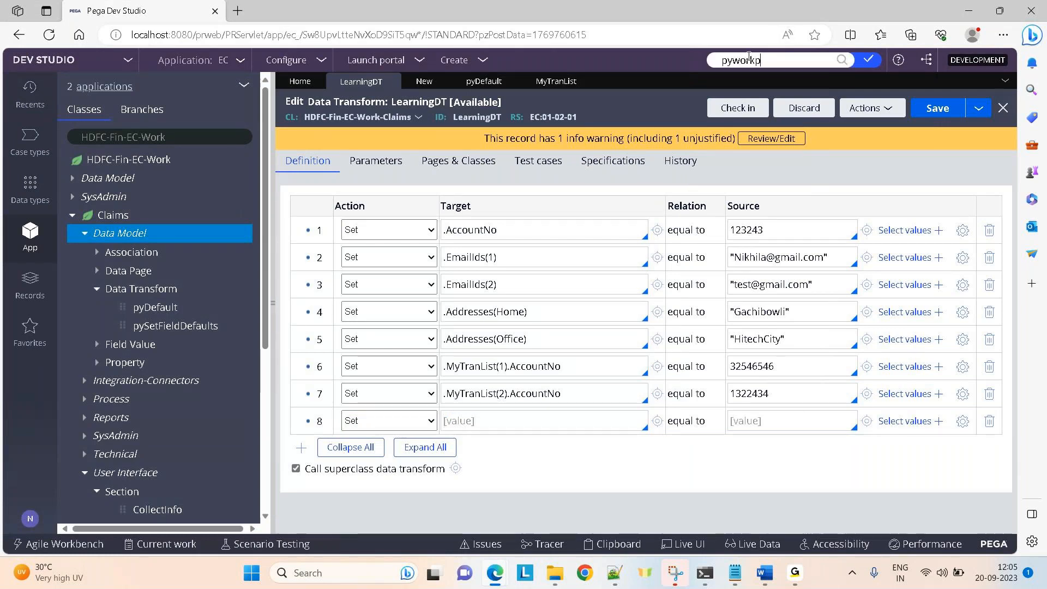
text(arty)
key(Return)
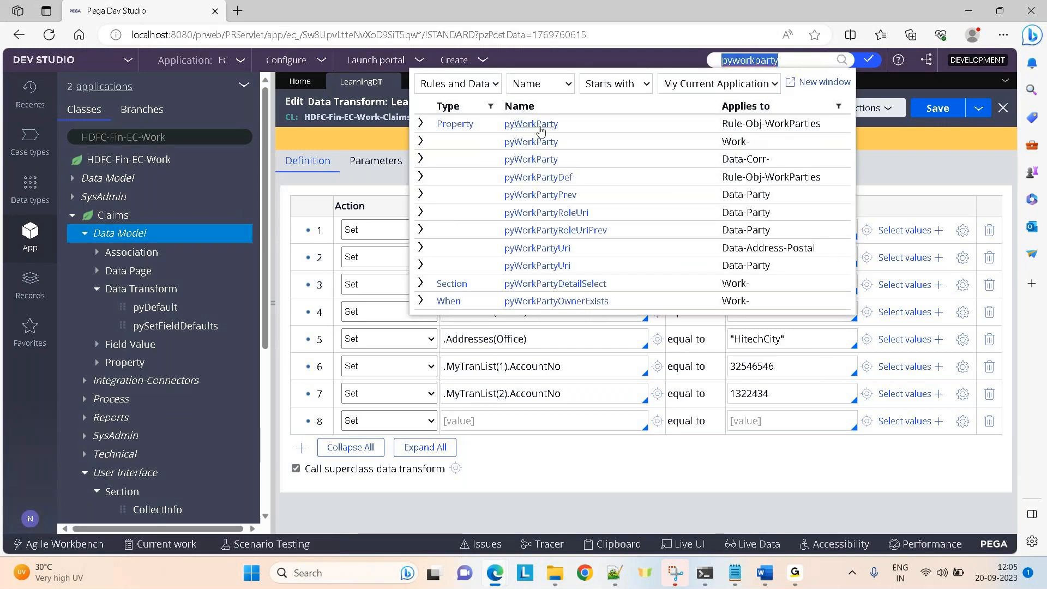
click(531, 141)
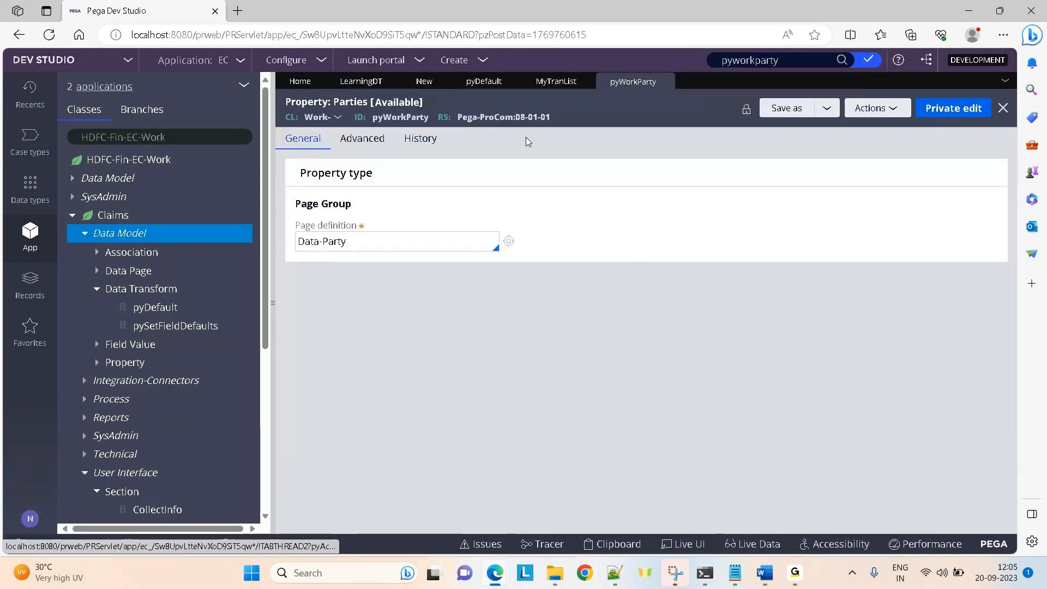
double_click(398, 118)
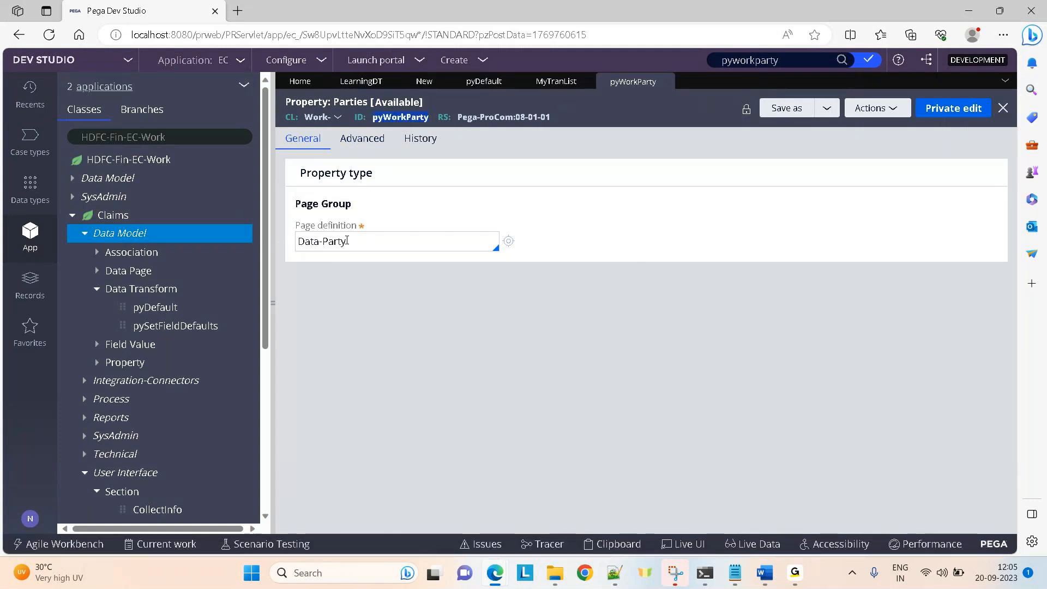
drag(357, 246, 292, 248)
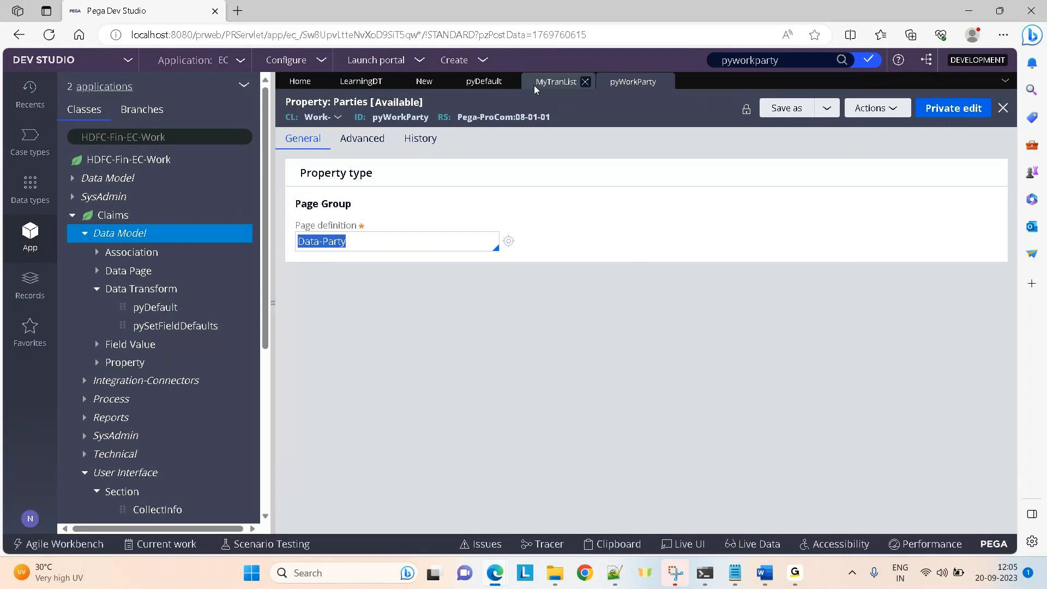
click(352, 88)
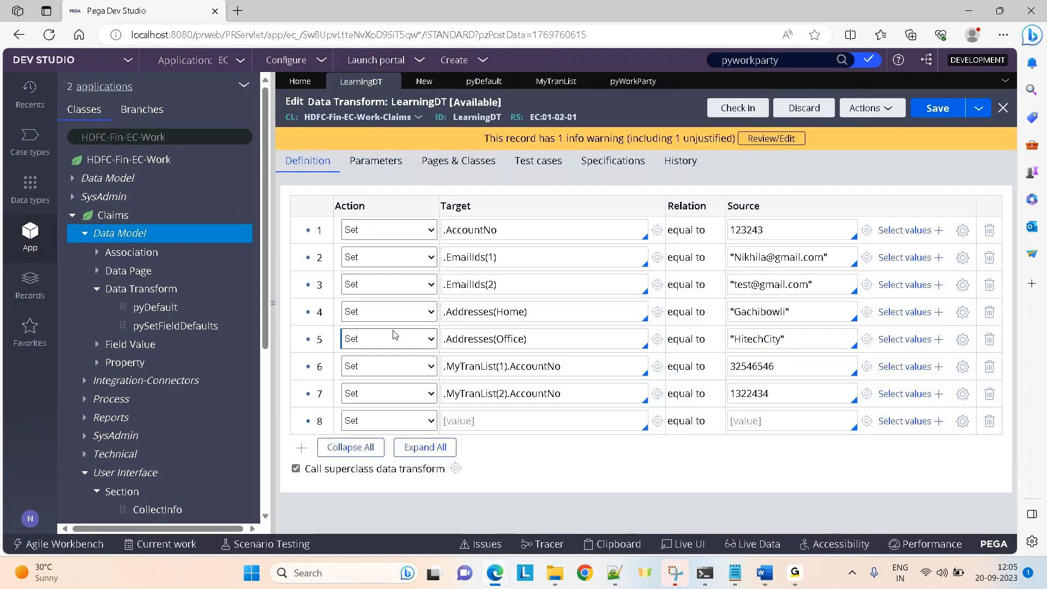
Set row 8's target to .pyWorkParty.pyCity using the property suggestions.
click(471, 422)
text(.p)
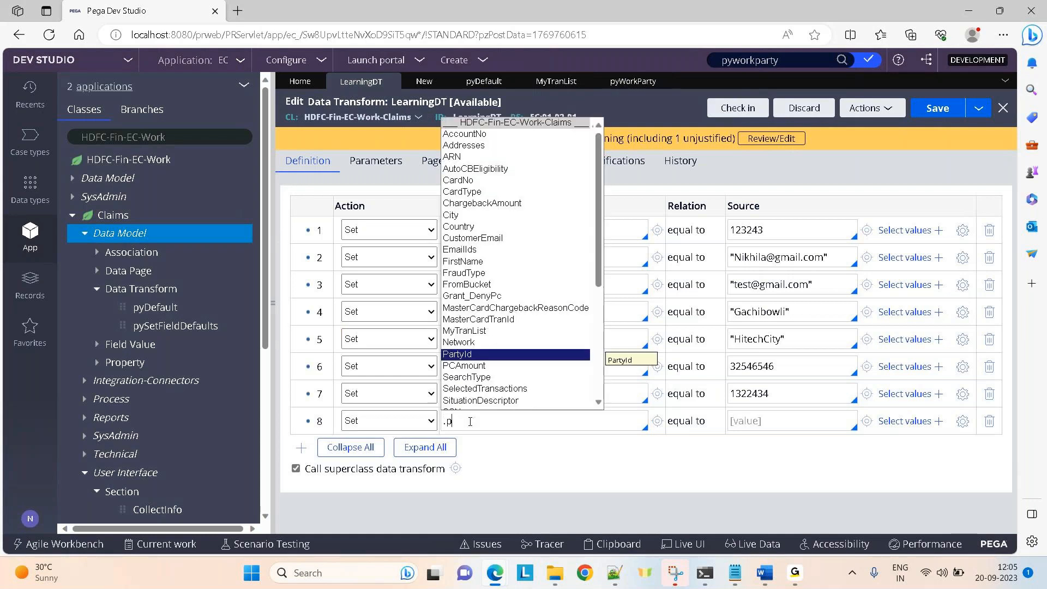
text(yWorkpa)
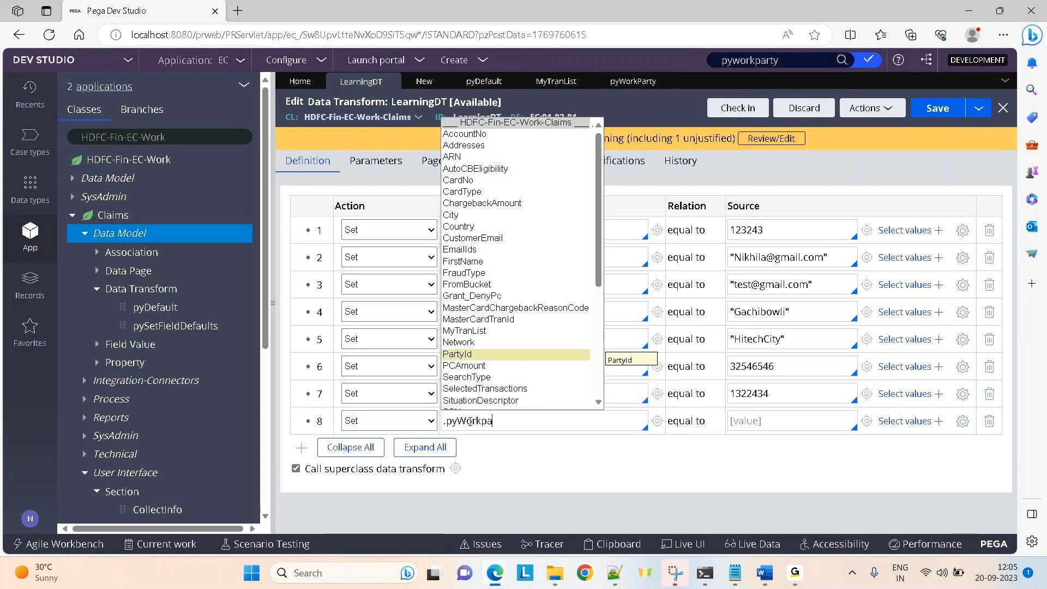
text(r)
key(Down)
key(Down)
key(Down)
key(Down)
key(Down)
key(Down)
key(Down)
key(Down)
key(Down)
key(Down)
key(Down)
key(Down)
key(Down)
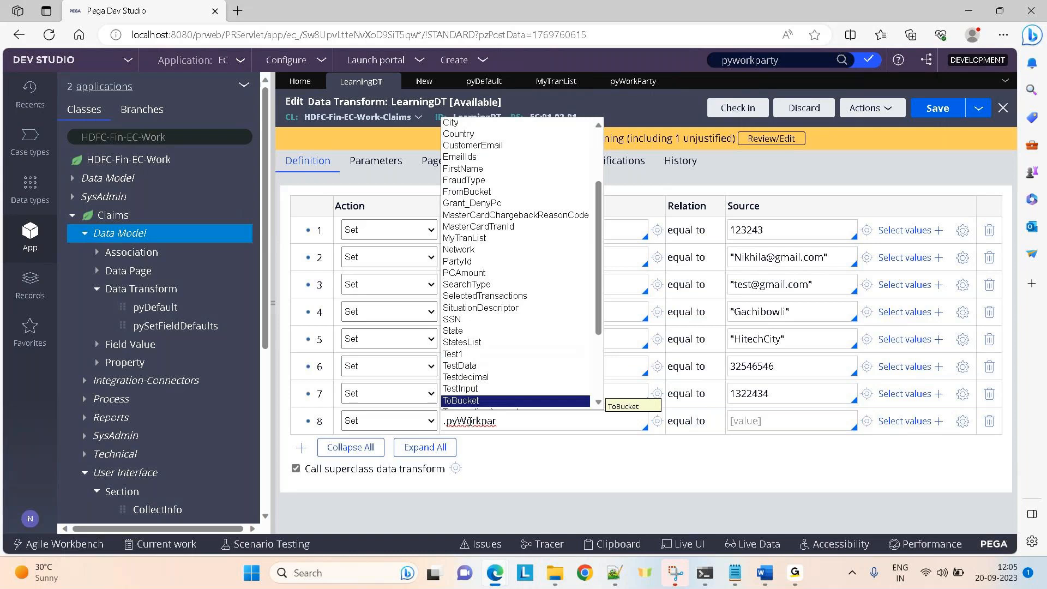
key(Down)
key(Down)
key(Down)
key(Down)
key(Down)
key(Down)
key(Down)
key(Down)
key(Return)
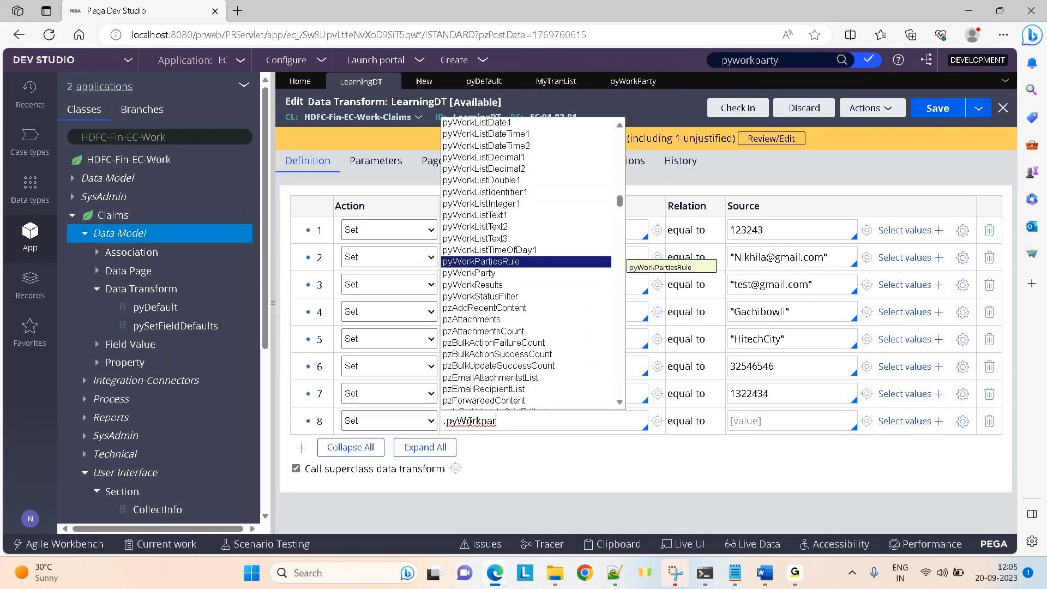
key(Down)
key(Return)
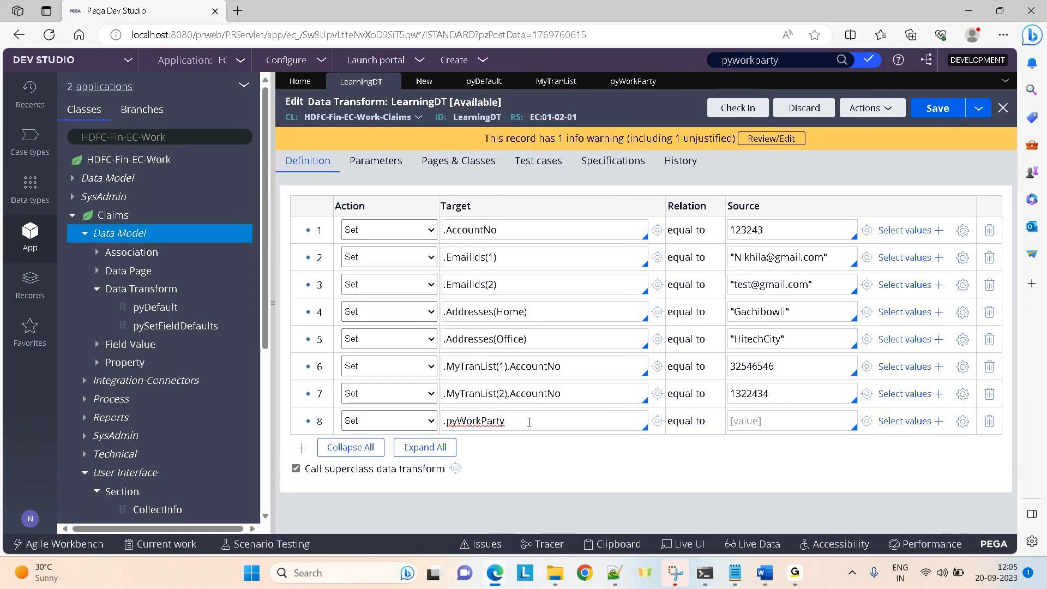
text(.)
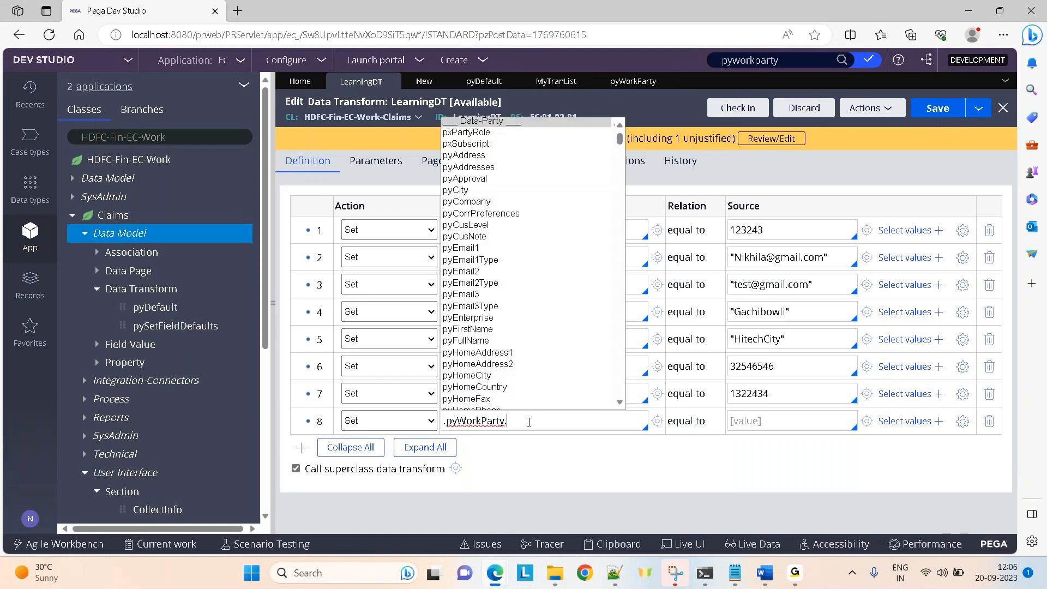
key(Down)
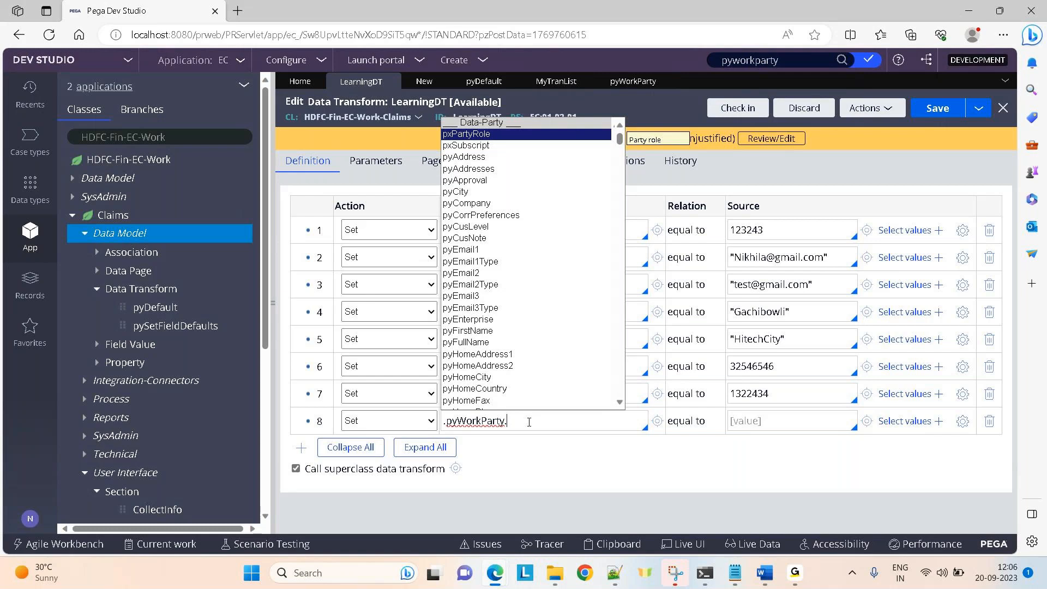
key(Down)
key(Down)
key(Down)
key(Down)
key(Return)
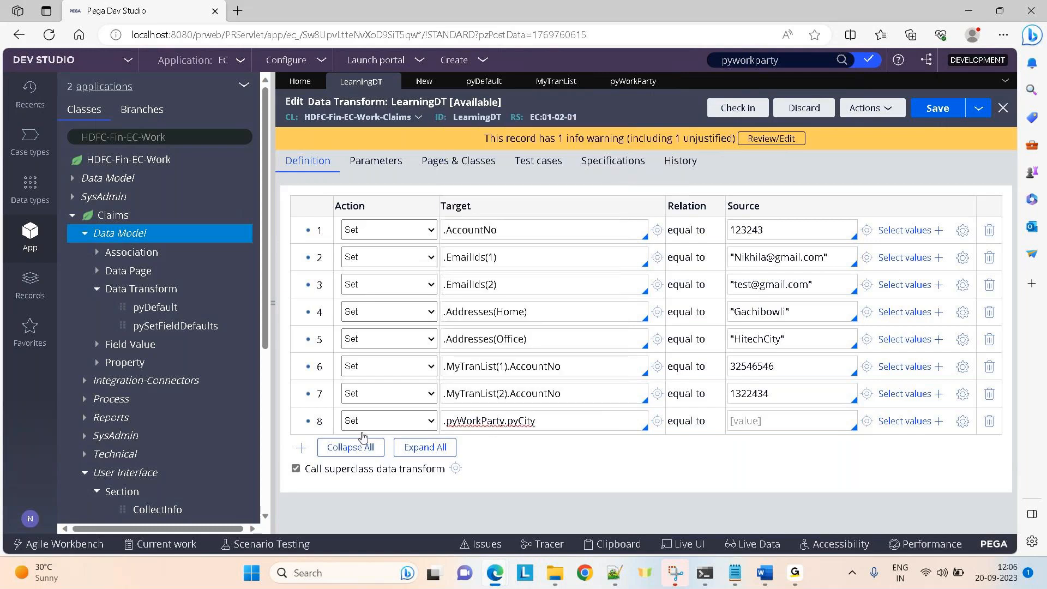
Add row 9 and complete its target to .pyWorkParty.pyCity from the copied prefix.
key(Return)
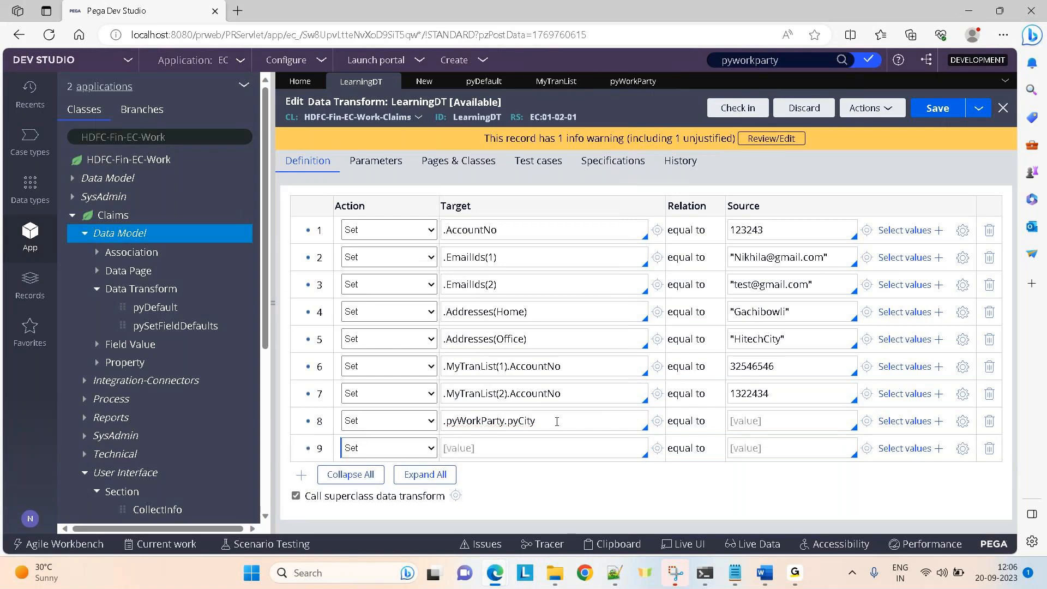
drag(444, 421, 498, 423)
key(ctrl+c)
click(461, 450)
key(ctrl+v)
text(ty.)
key(Down)
key(Down)
key(Down)
key(Down)
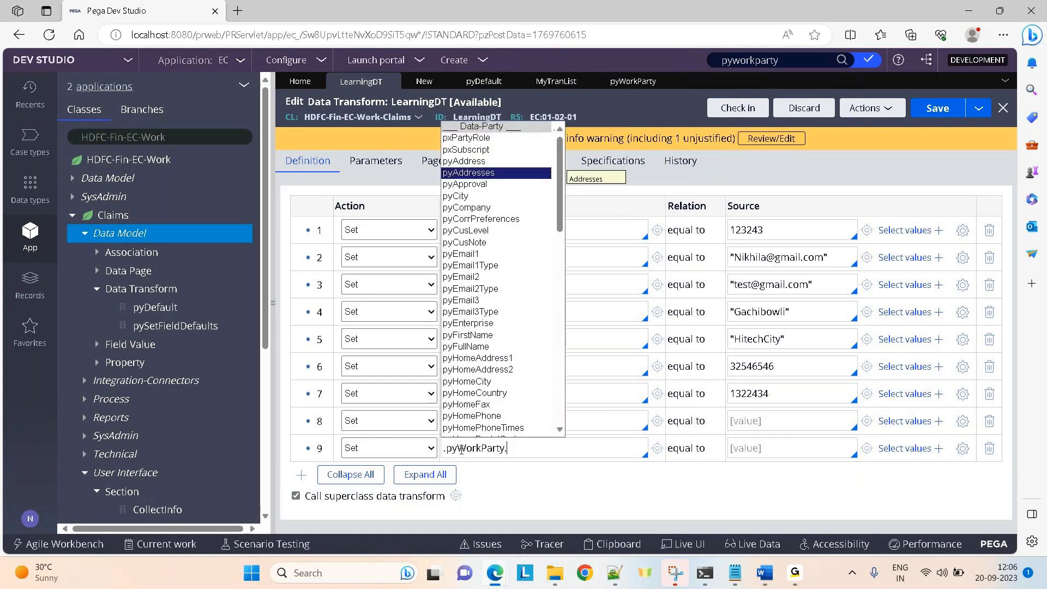
key(Down)
key(Down)
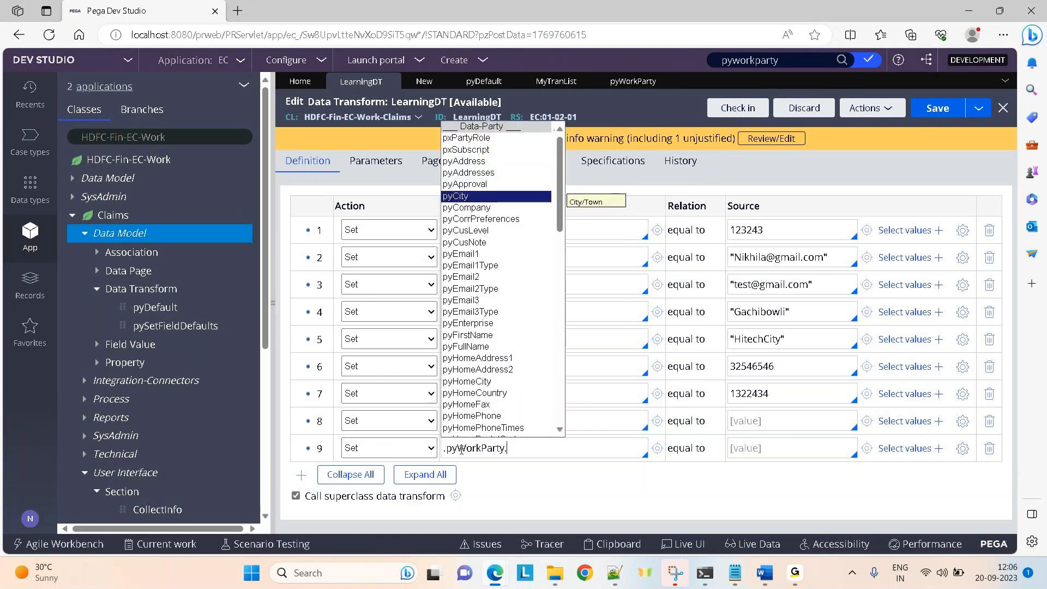
key(Return)
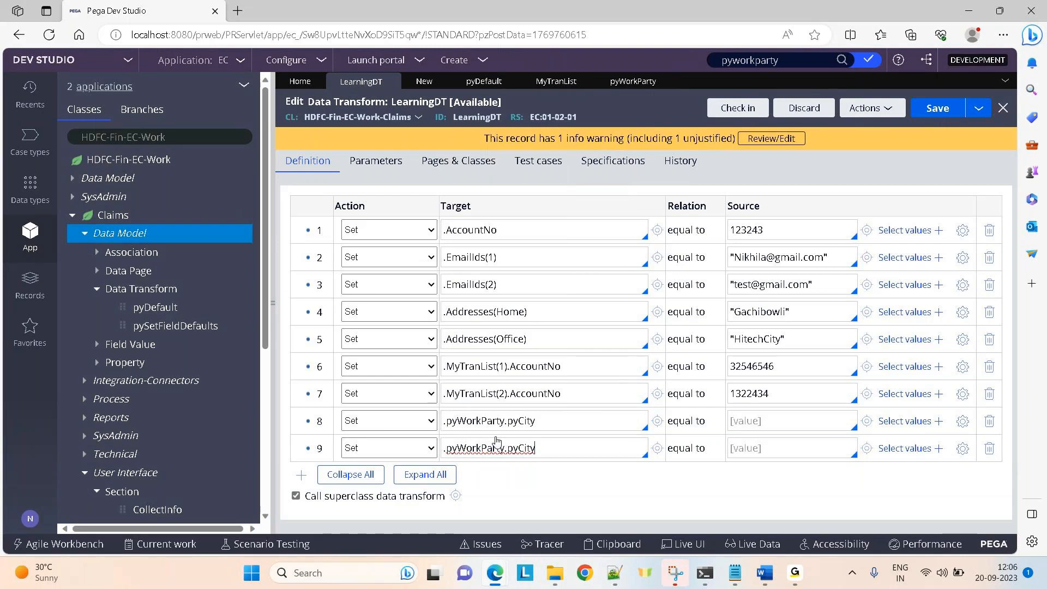
click(505, 422)
Add the (Manager) subscript to row 8's pyWorkParty target and (Owner) to row 9's.
text(())
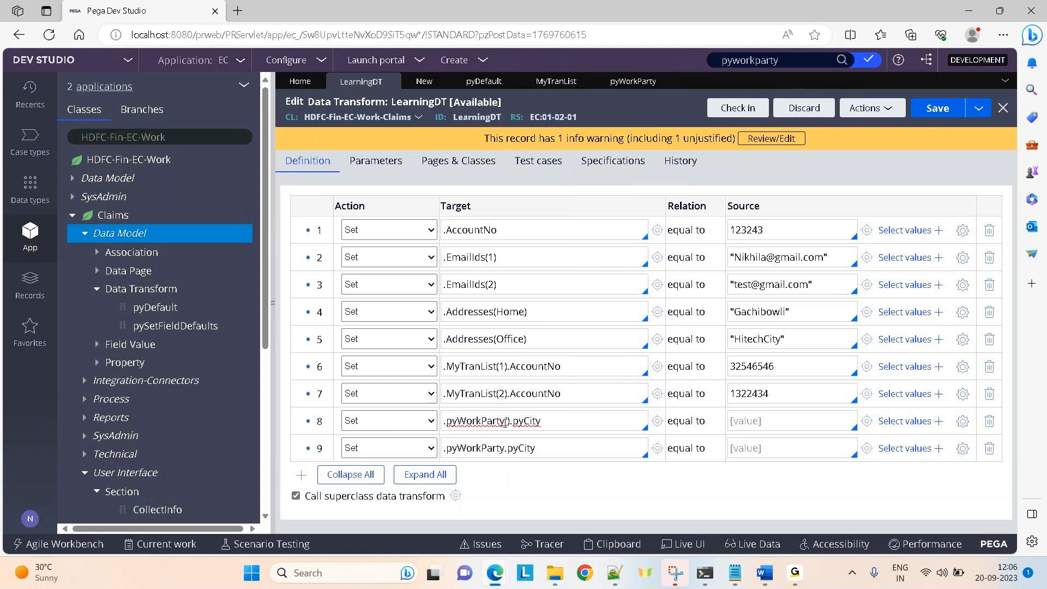
text(Manager)
click(505, 448)
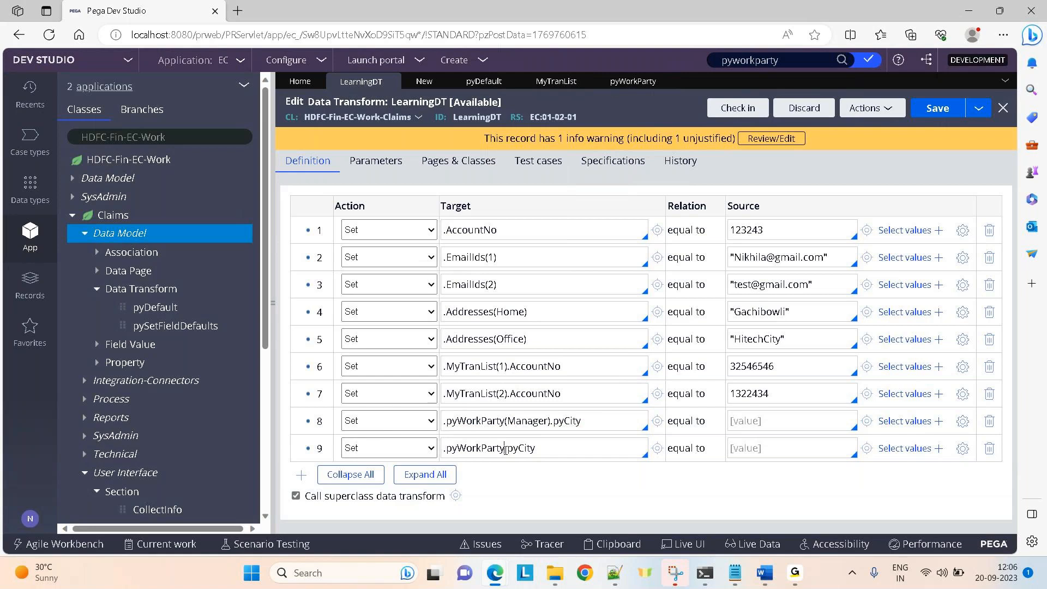
text(())
text(Owner)
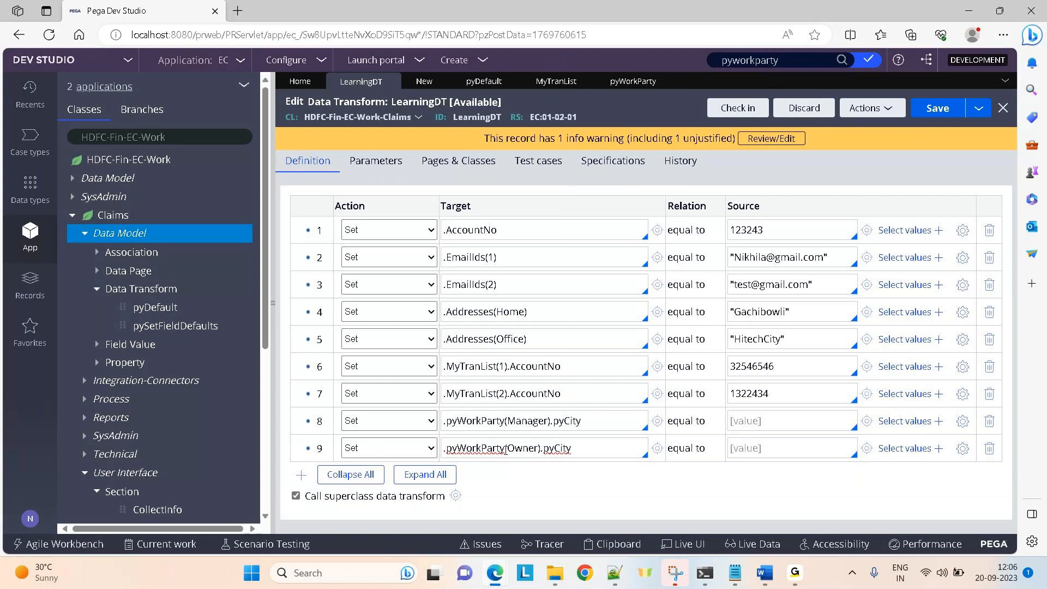
Enter Hyderabad as row 8's source and Vizag as row 9's source.
click(764, 425)
text(H)
text(y)
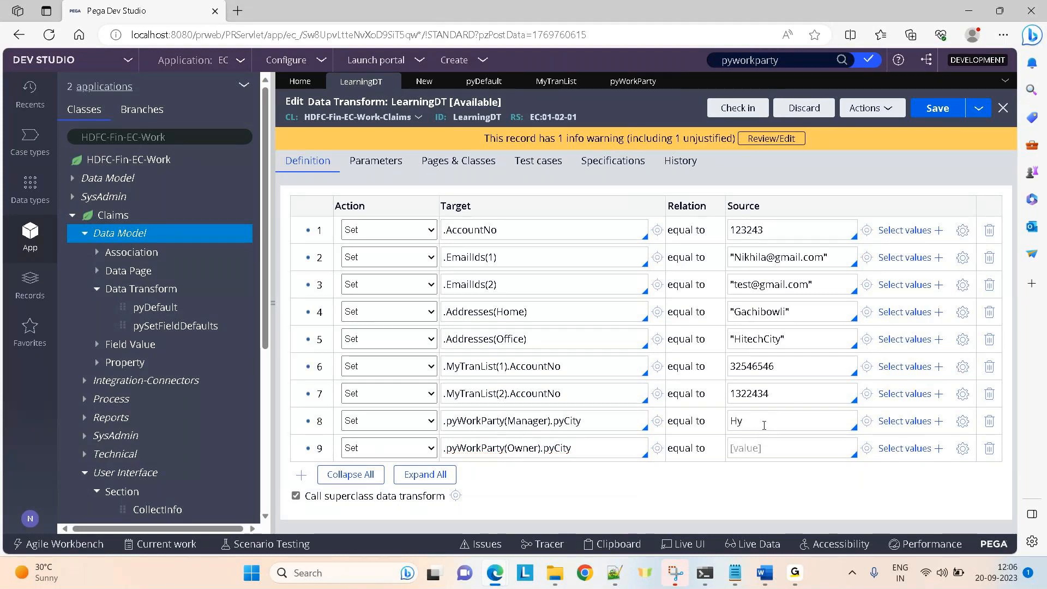
text(der)
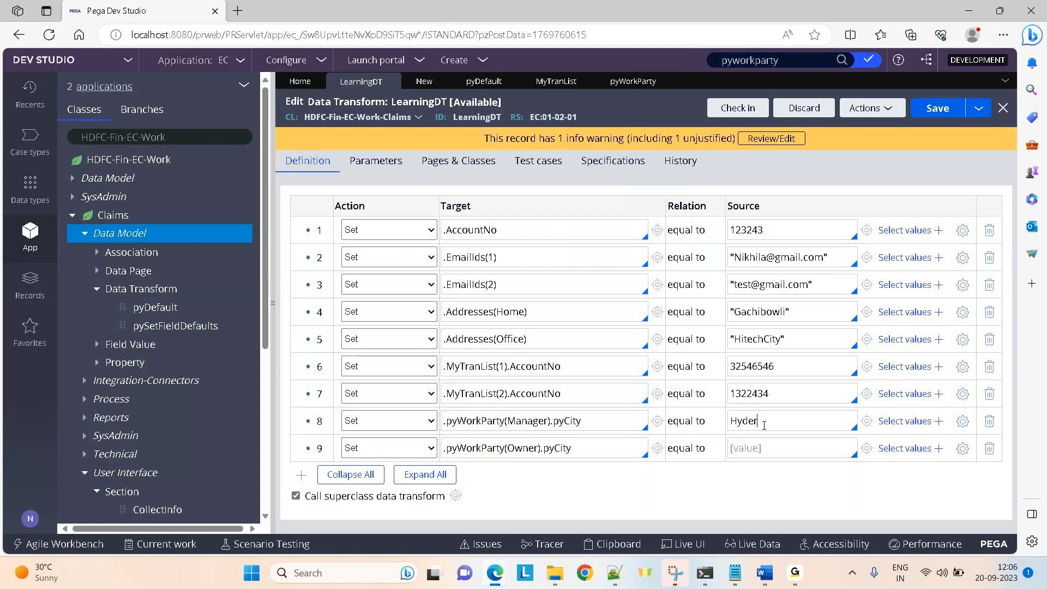
text(ava)
key(BackSpace)
key(BackSpace)
text(bad)
text(Vizag)
Save LearningDT and run it on a test page.
click(935, 113)
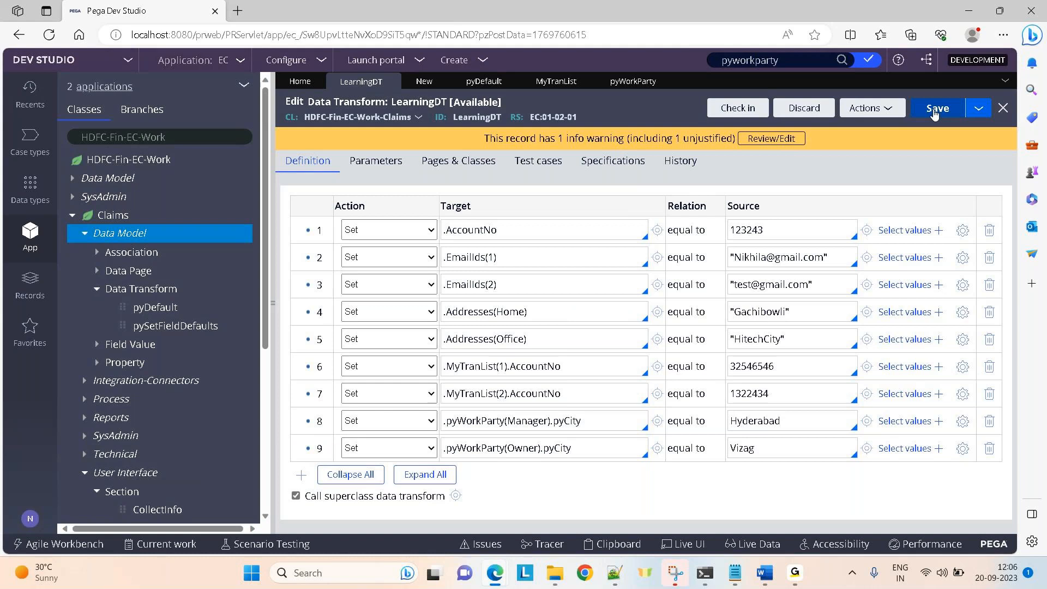
click(872, 107)
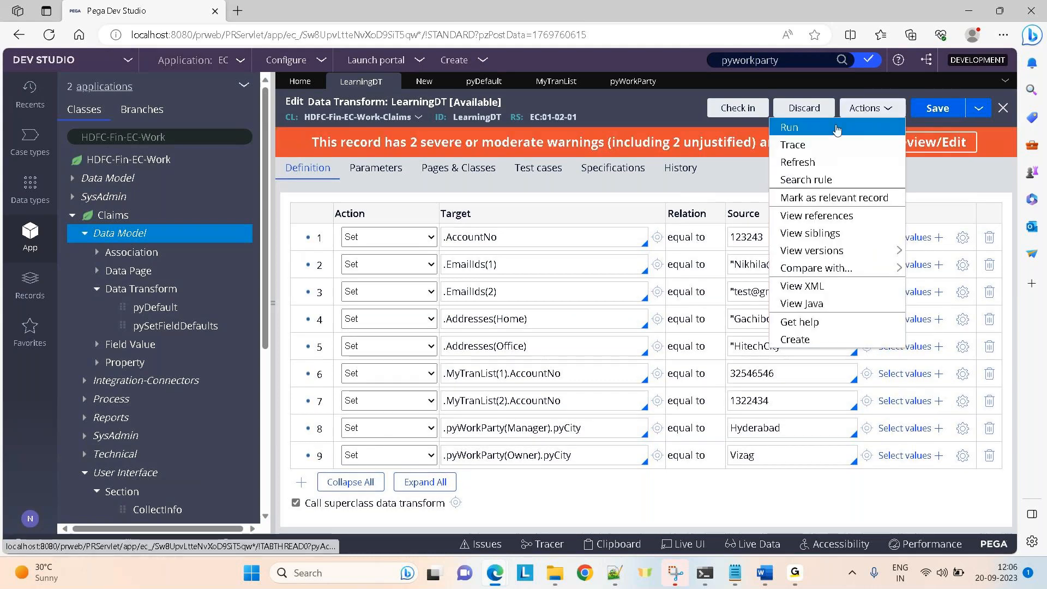
click(859, 128)
click(627, 57)
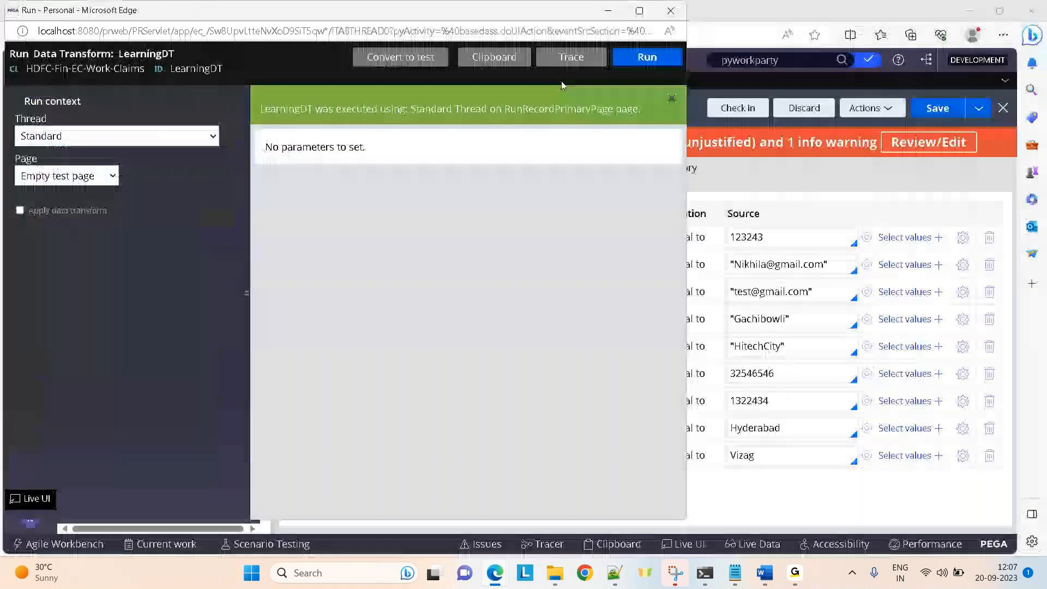
In the full-screen clipboard, view pyWorkParty(Owner) with pyCity Vizag and the pyWorkParty(Manager) page.
click(487, 57)
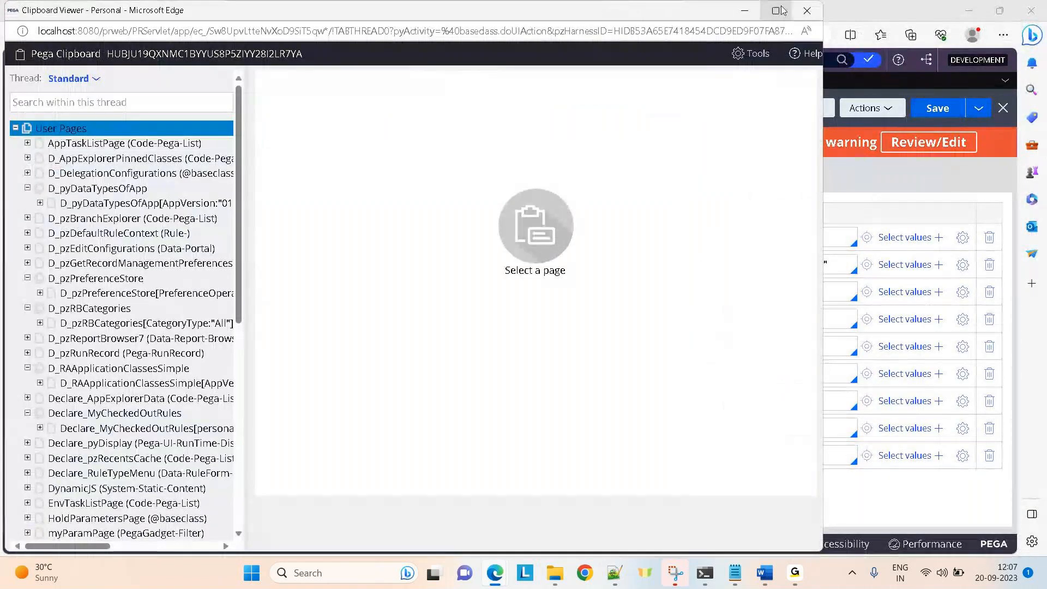
click(775, 10)
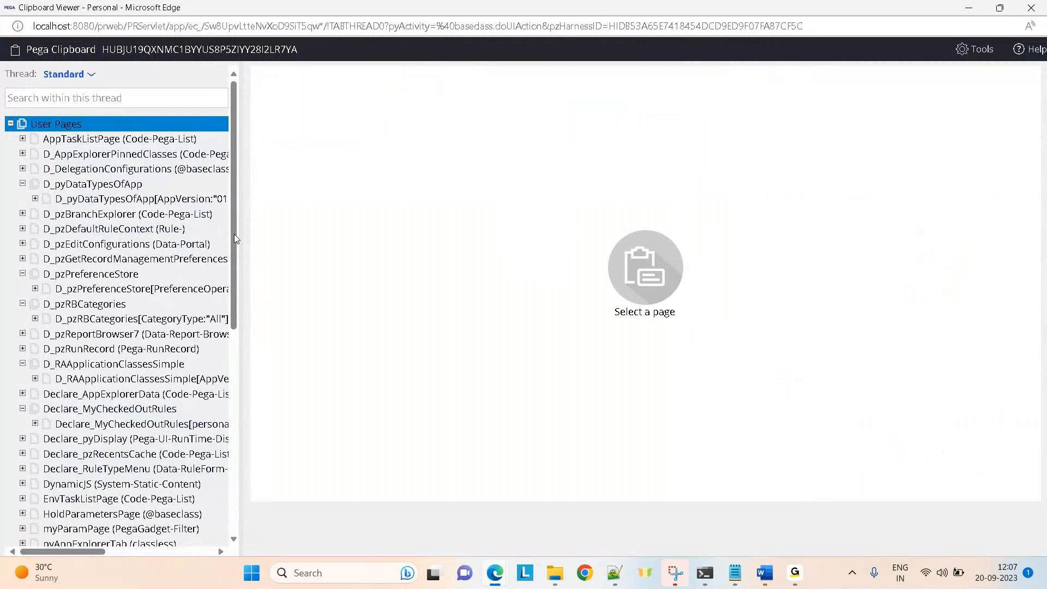
drag(236, 239, 227, 578)
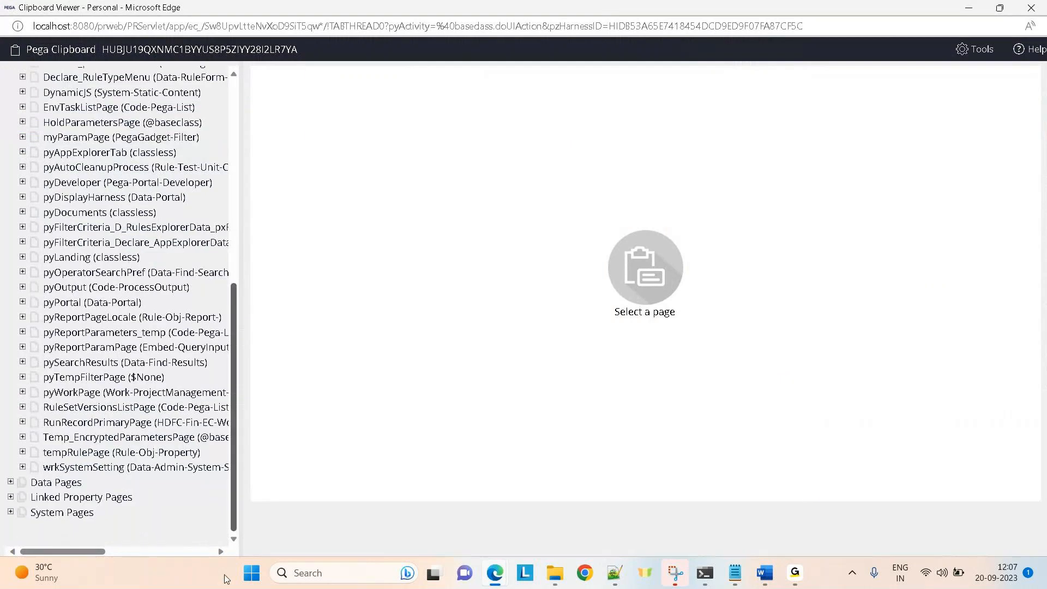
click(22, 422)
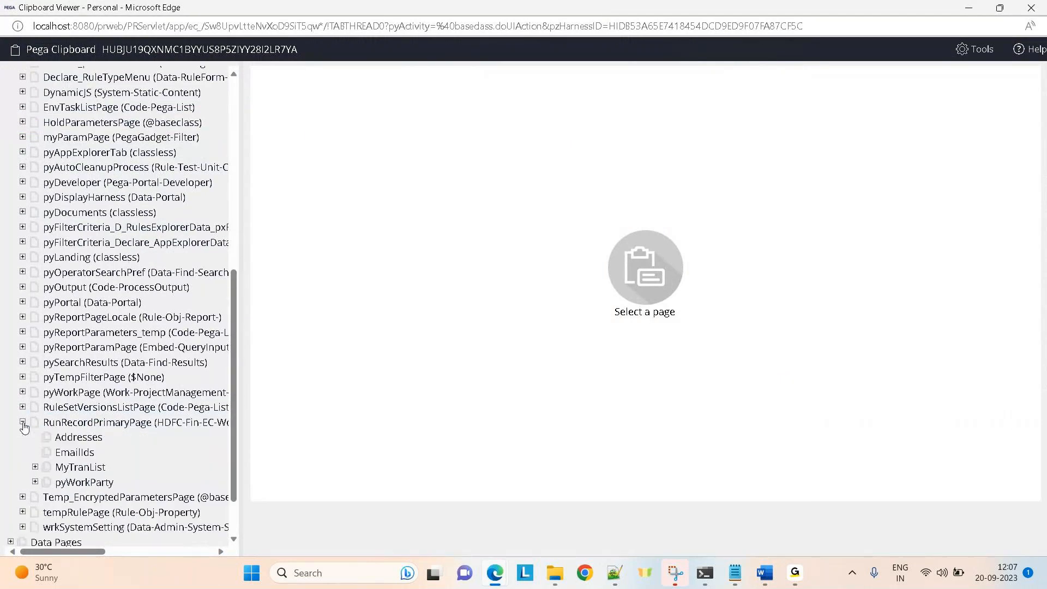
click(35, 482)
click(153, 496)
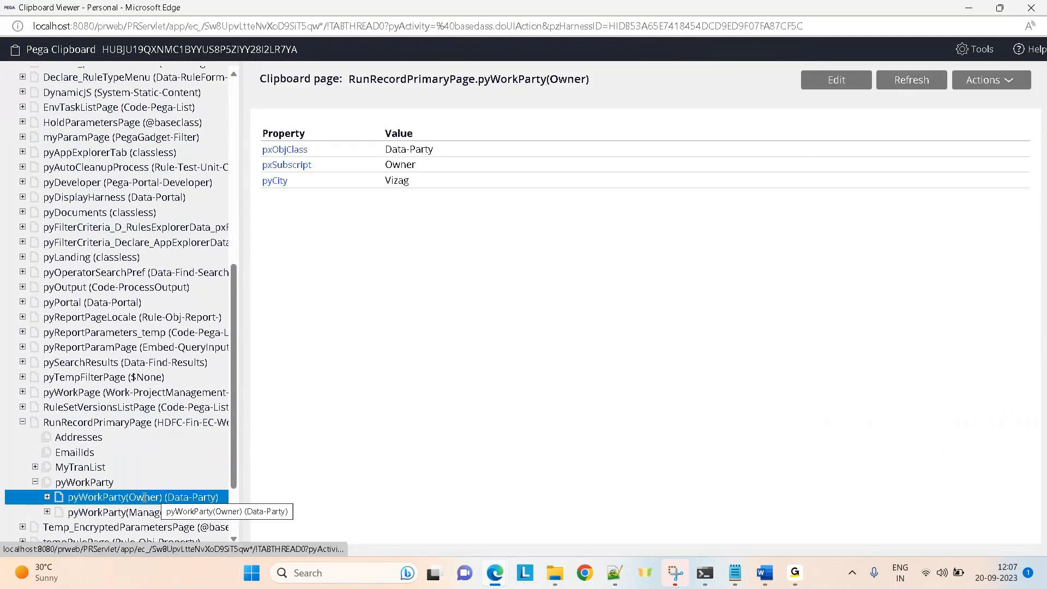
click(131, 512)
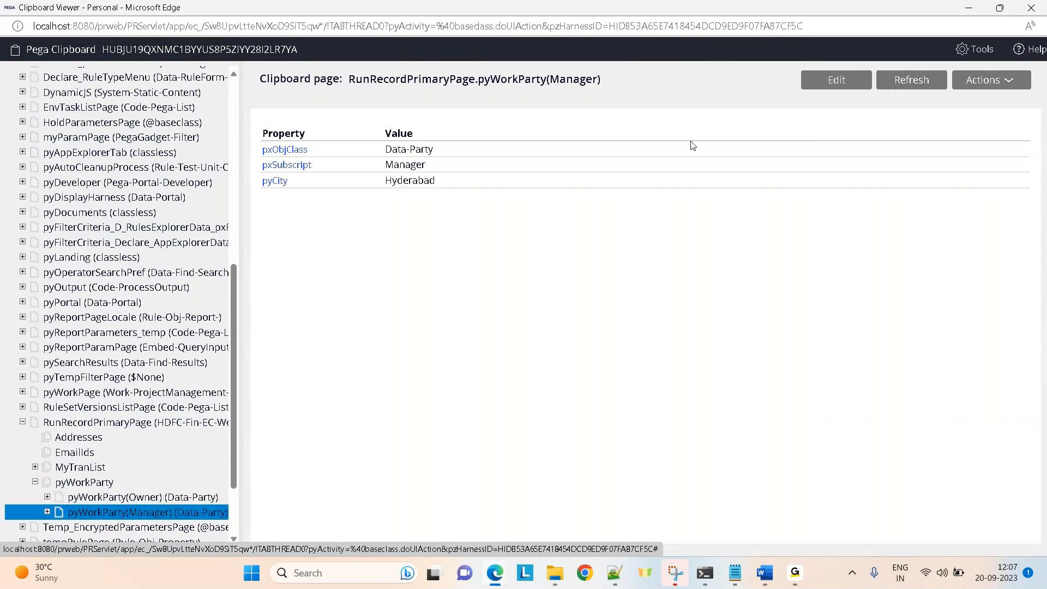
Close the clipboard, run window and all record tabs, discarding TestActivity's changes, then open pyDefault.
click(968, 8)
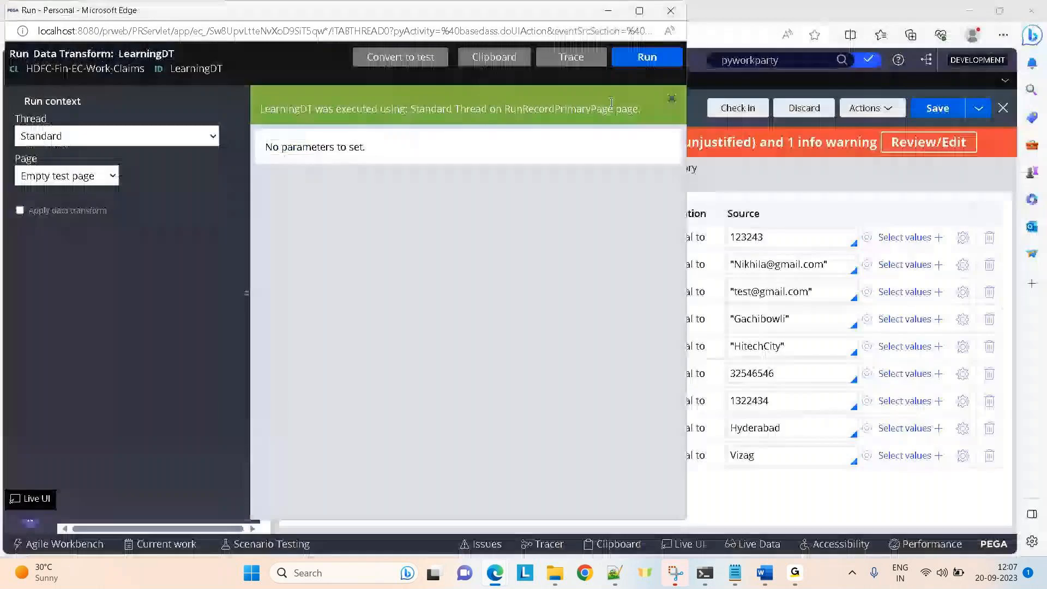
click(613, 16)
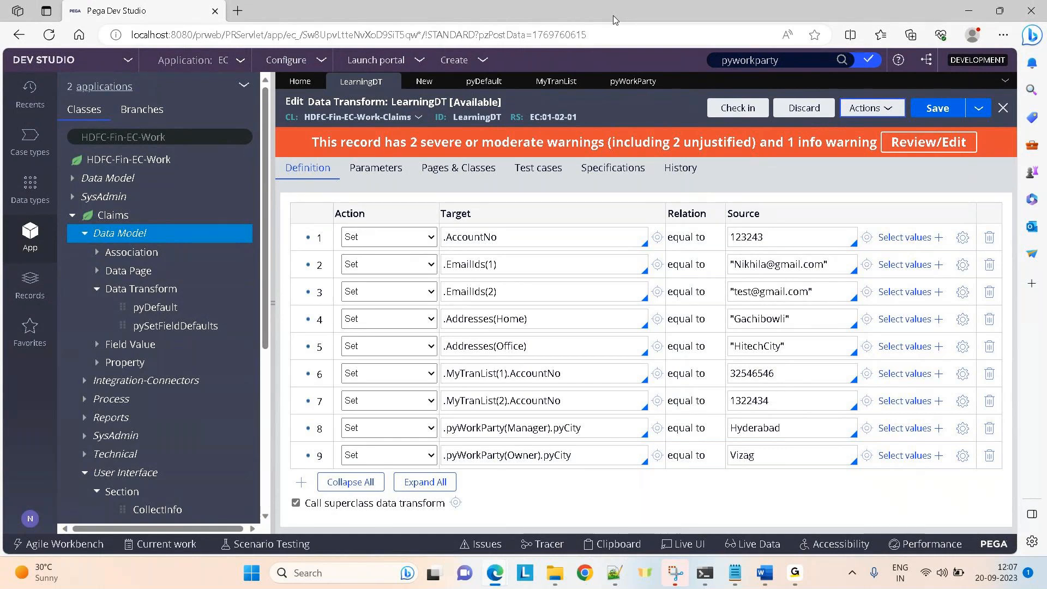
click(393, 81)
click(435, 82)
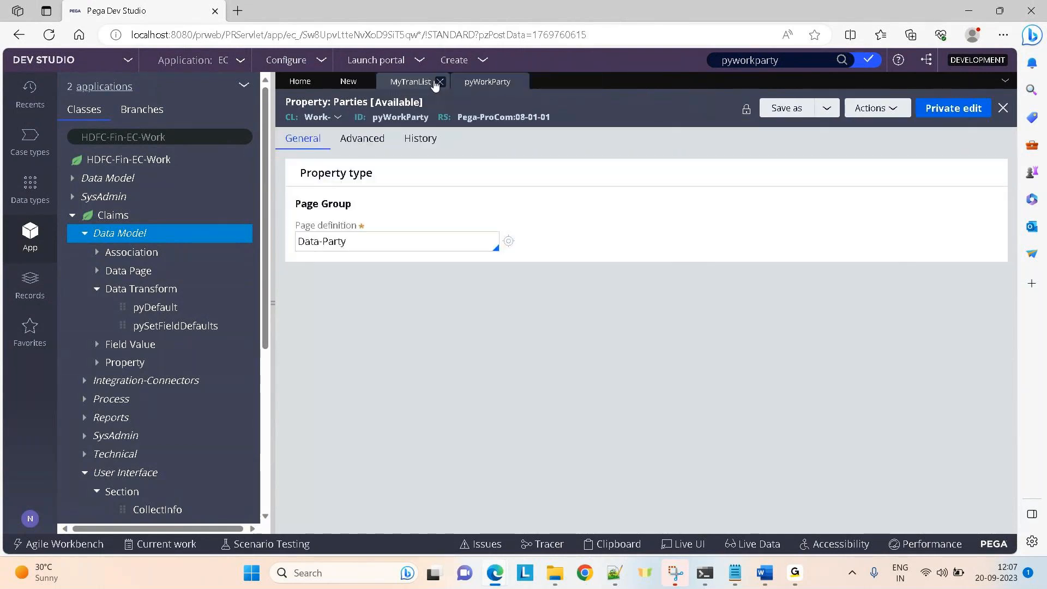
click(442, 82)
click(446, 81)
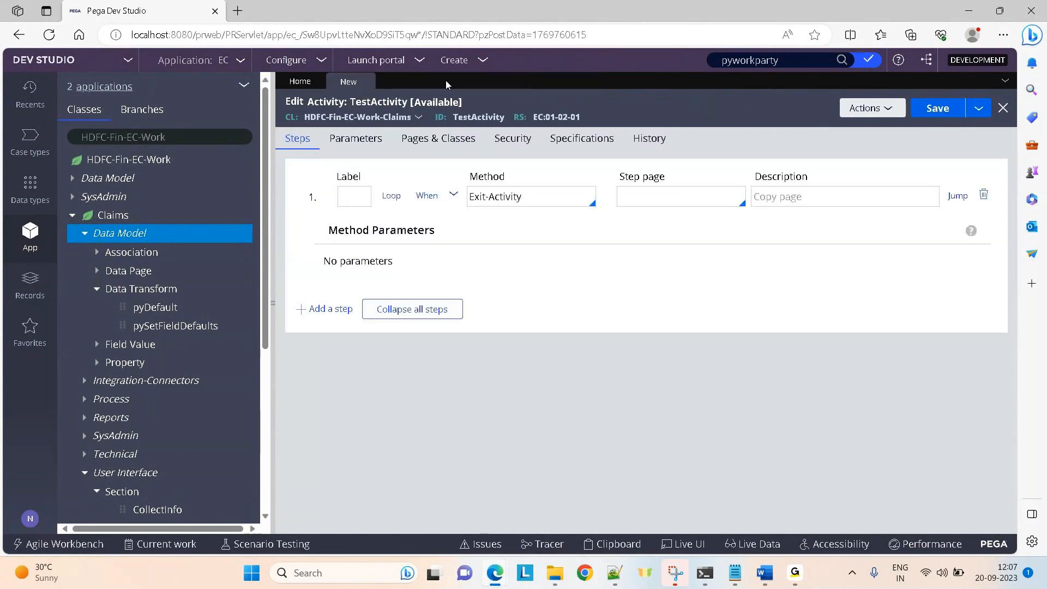
click(366, 82)
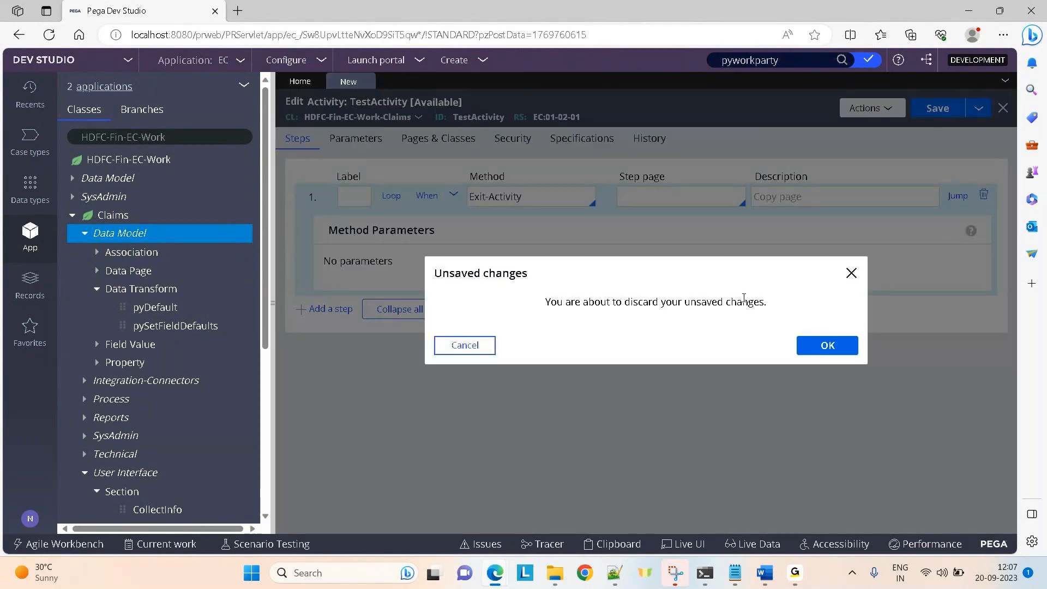
click(828, 346)
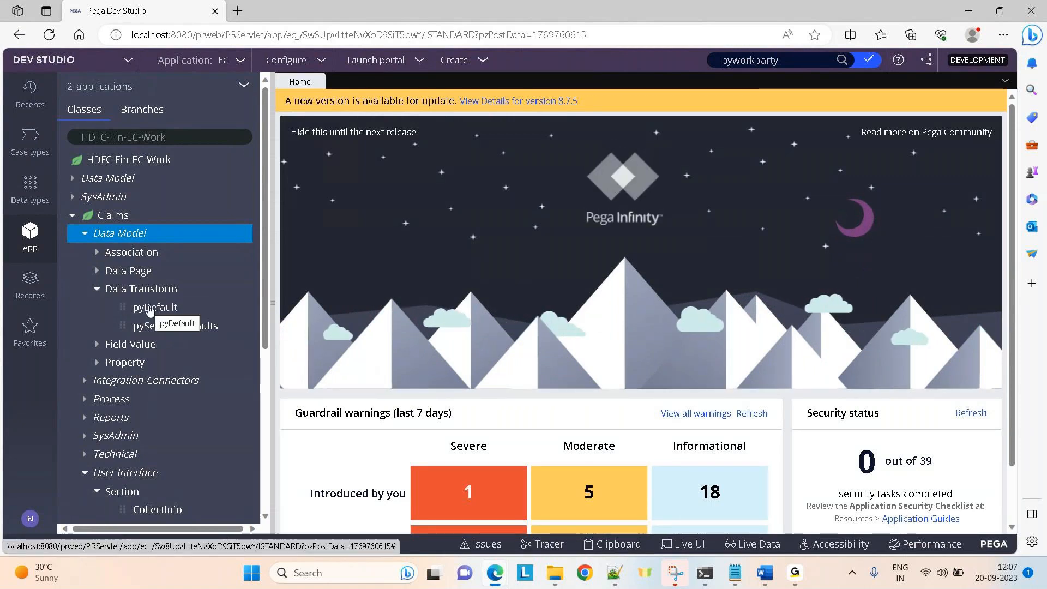
click(150, 309)
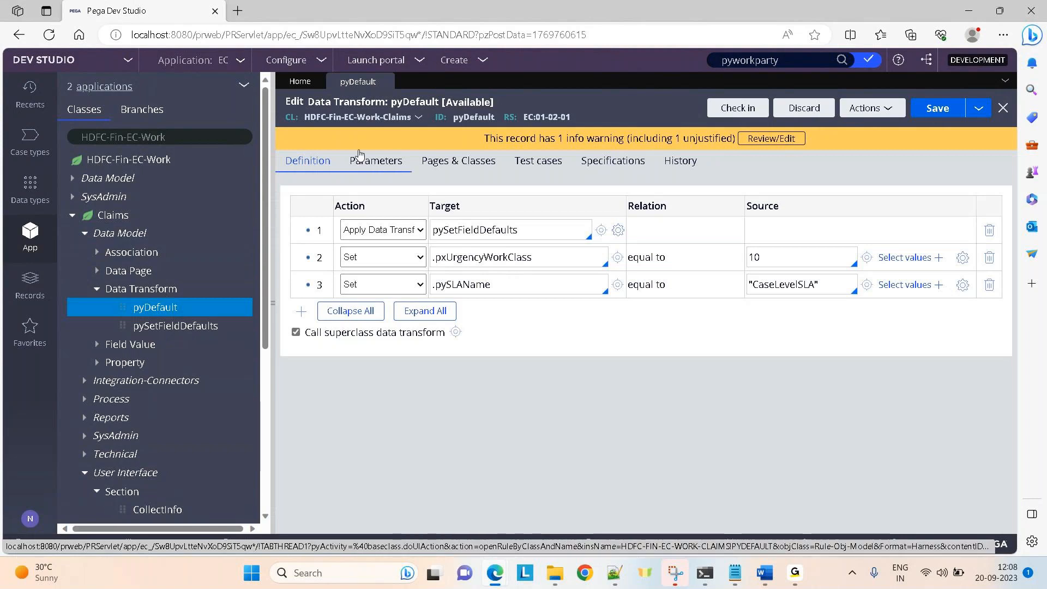
Glance at pySetFieldDefaults, then review pyDefault's pxUrgencyWorkClass 10 and pySLAName CaseLevelSLA rows.
click(192, 327)
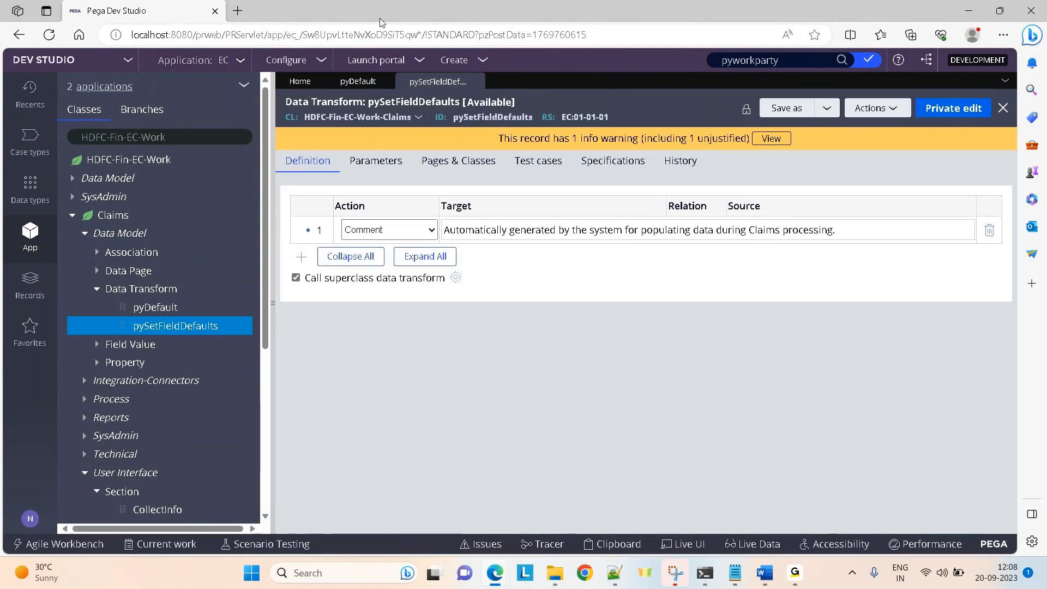
click(358, 80)
click(476, 81)
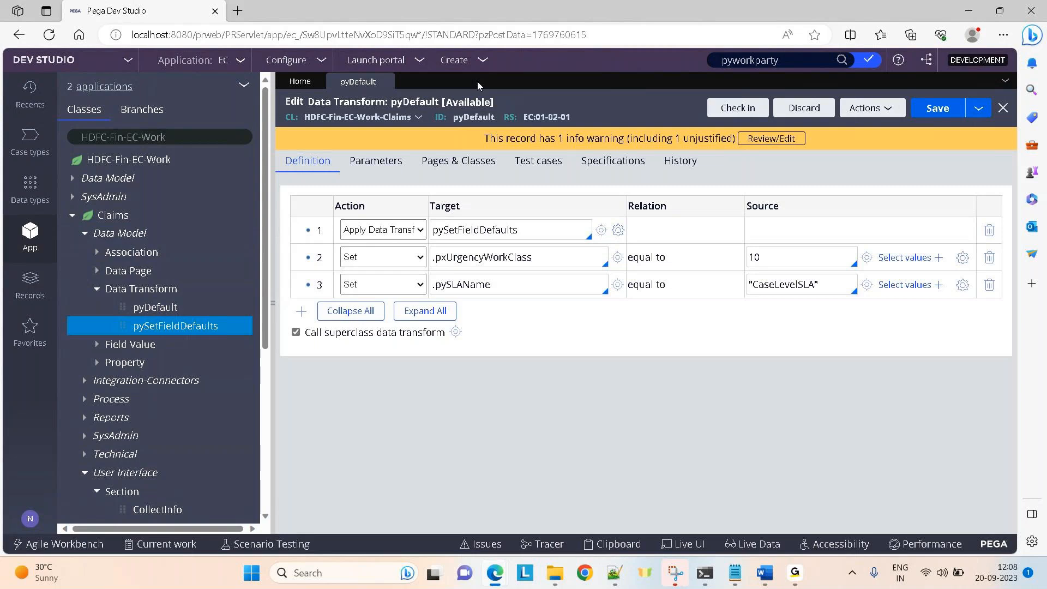
double_click(467, 118)
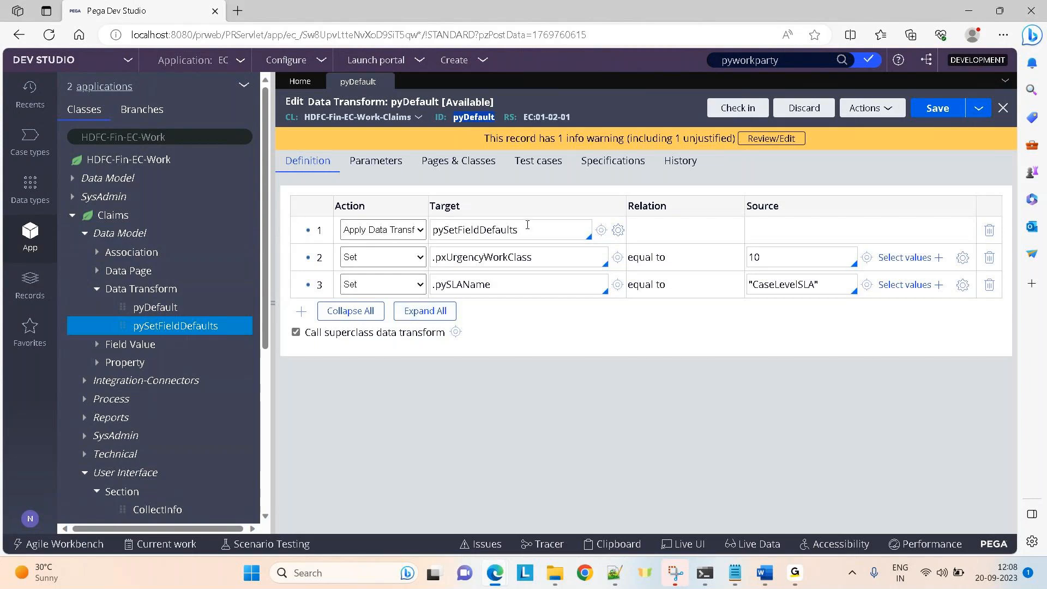
double_click(490, 257)
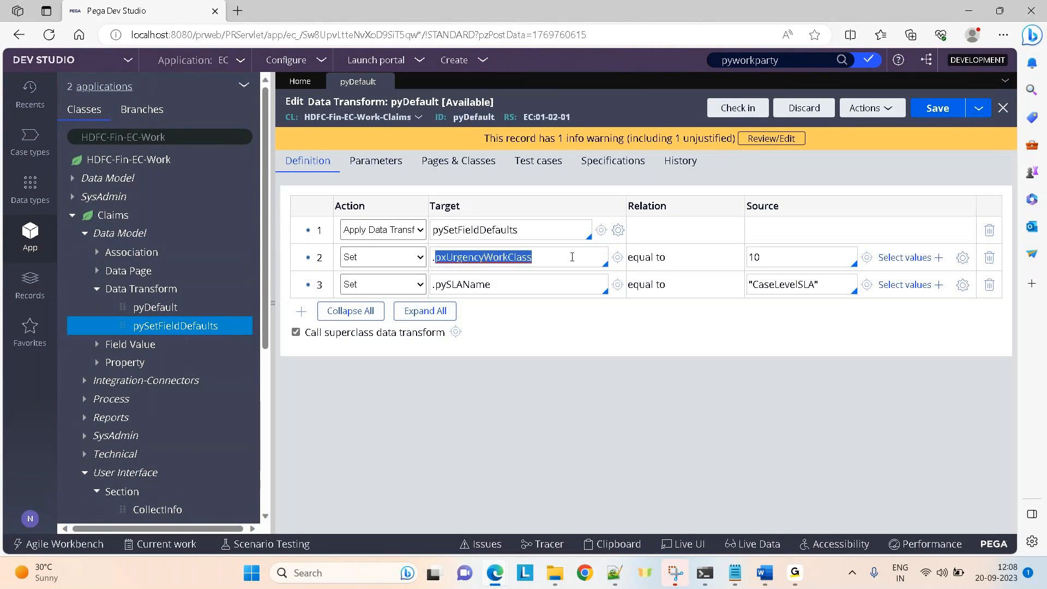
double_click(758, 257)
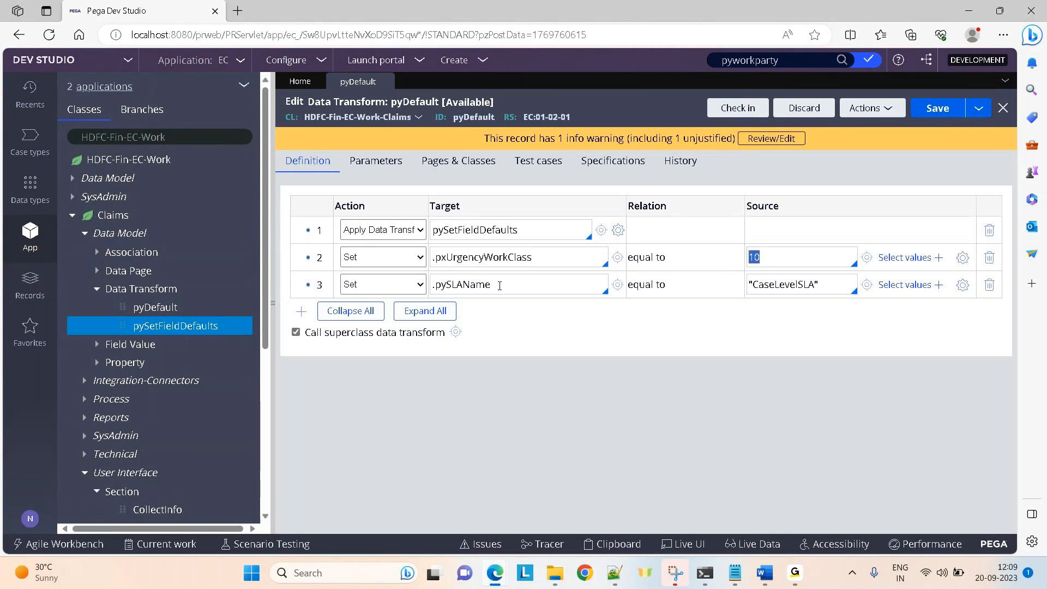
double_click(462, 285)
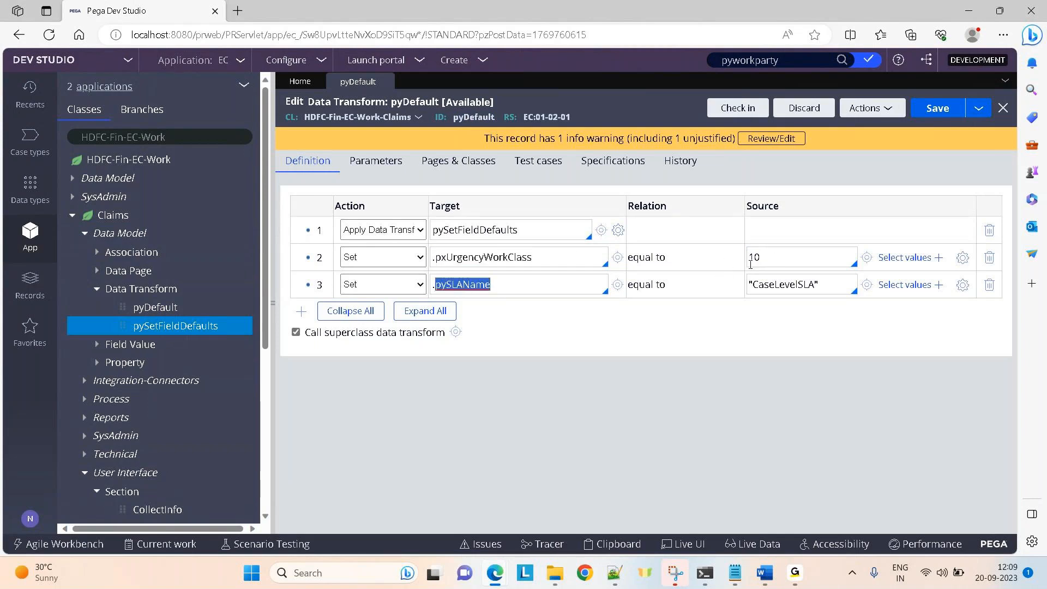
double_click(779, 285)
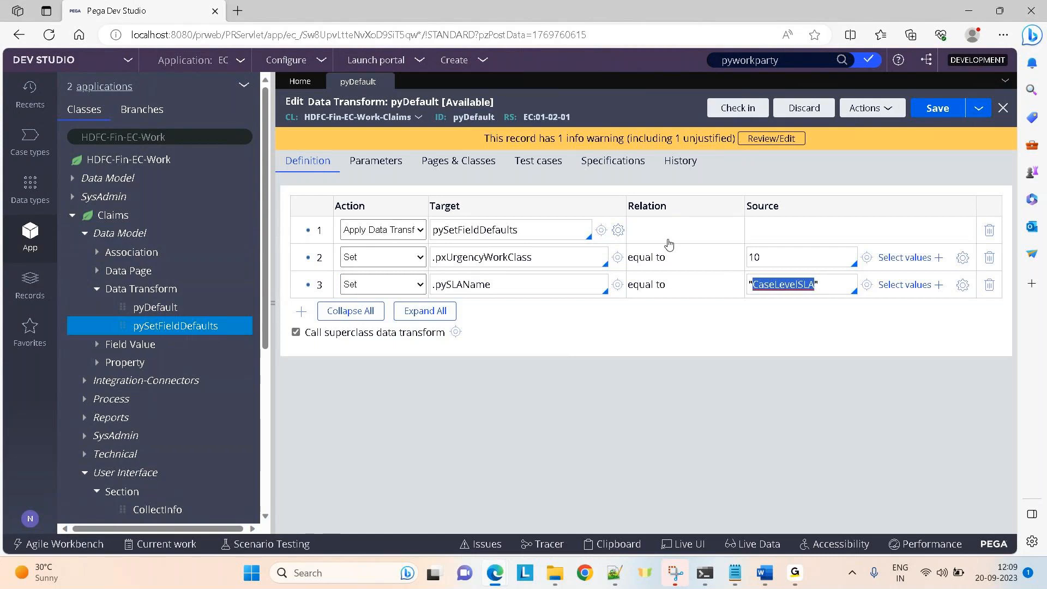
Change the .pxUrgencyWorkClass source from 10 to 30 and save pyDefault.
click(808, 253)
key(BackSpace)
key(BackSpace)
text(30)
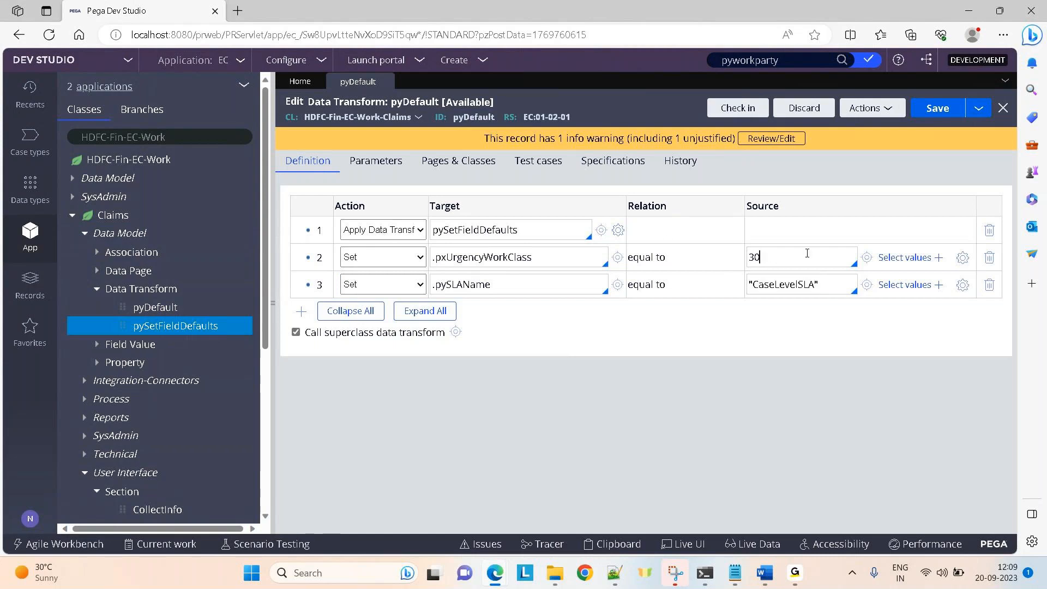
click(936, 108)
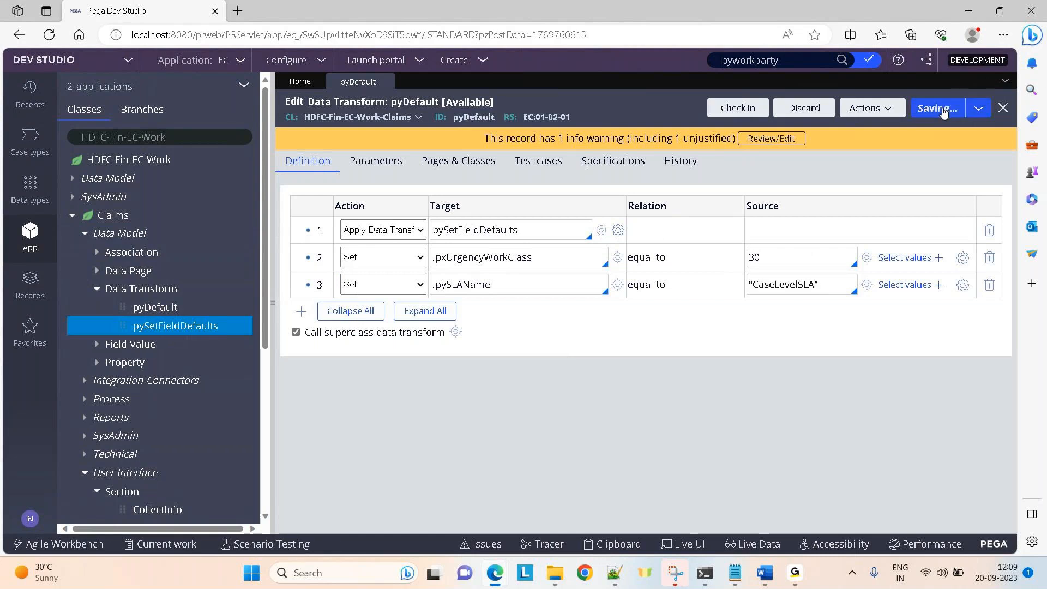
click(457, 61)
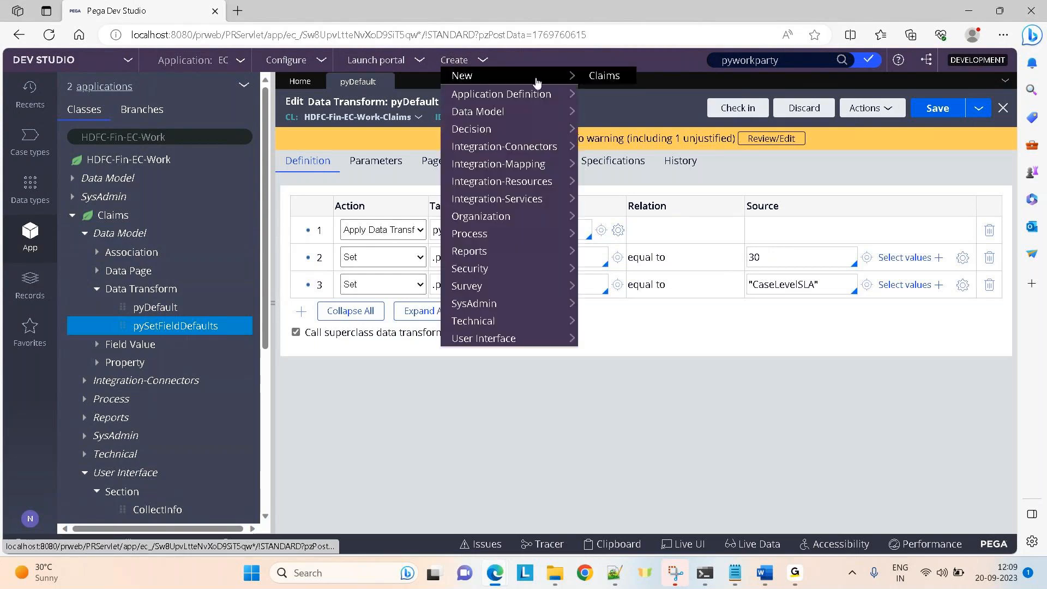
Create Claims-27001 showing priority 60, then save pyDefault without the pySLAName row.
click(594, 76)
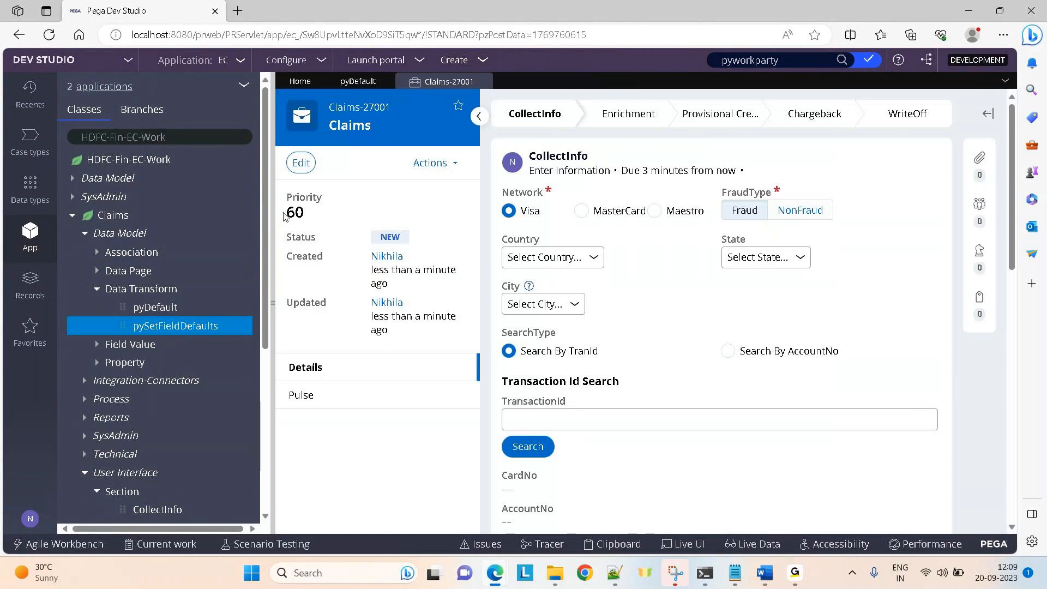
drag(283, 217, 326, 217)
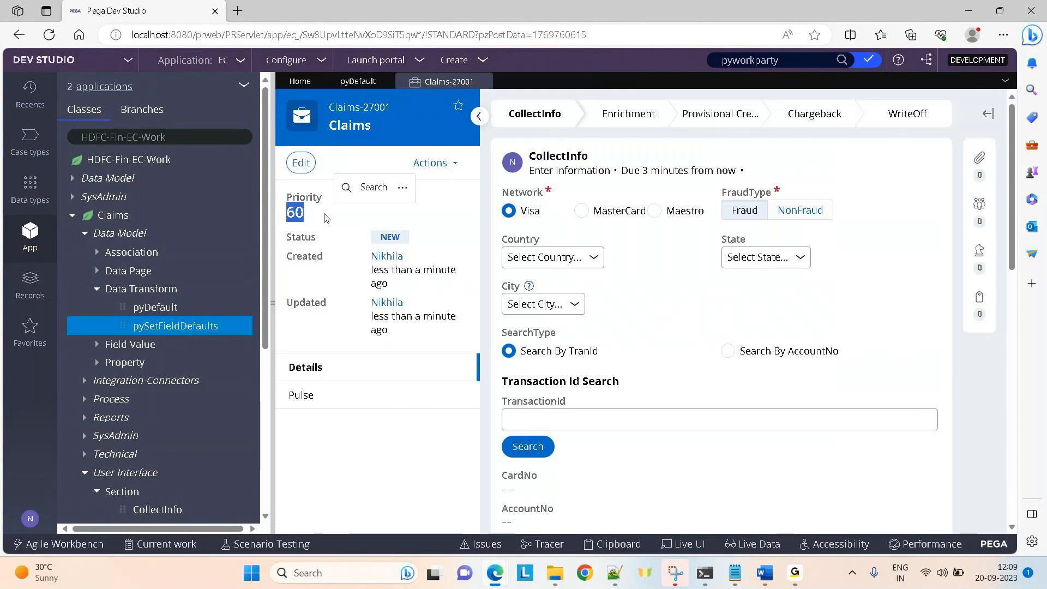
click(345, 86)
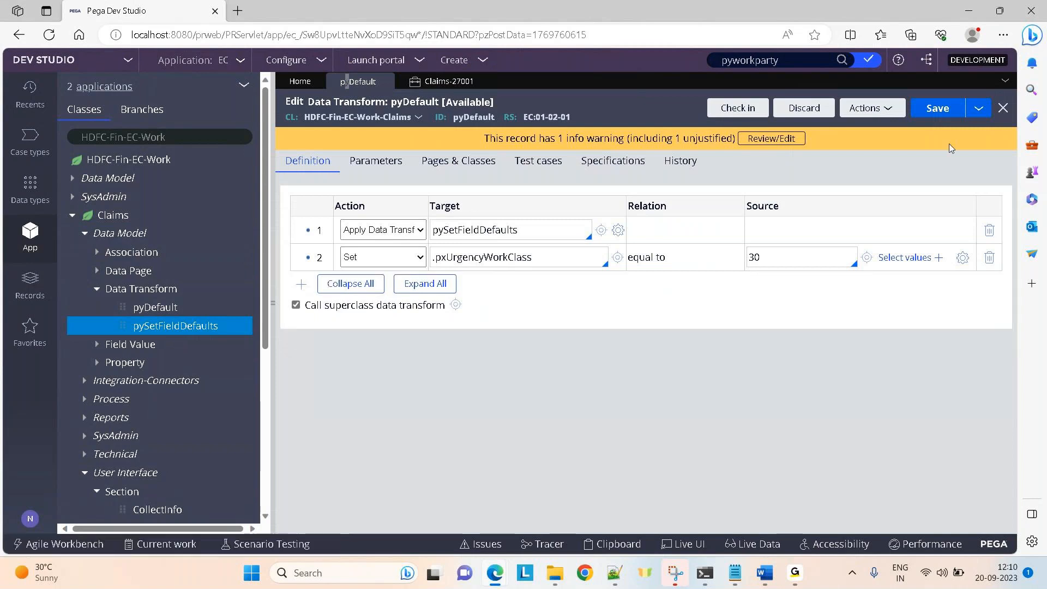
click(936, 116)
Create another Claims case, Claims-27002, and confirm its priority is 30.
click(459, 61)
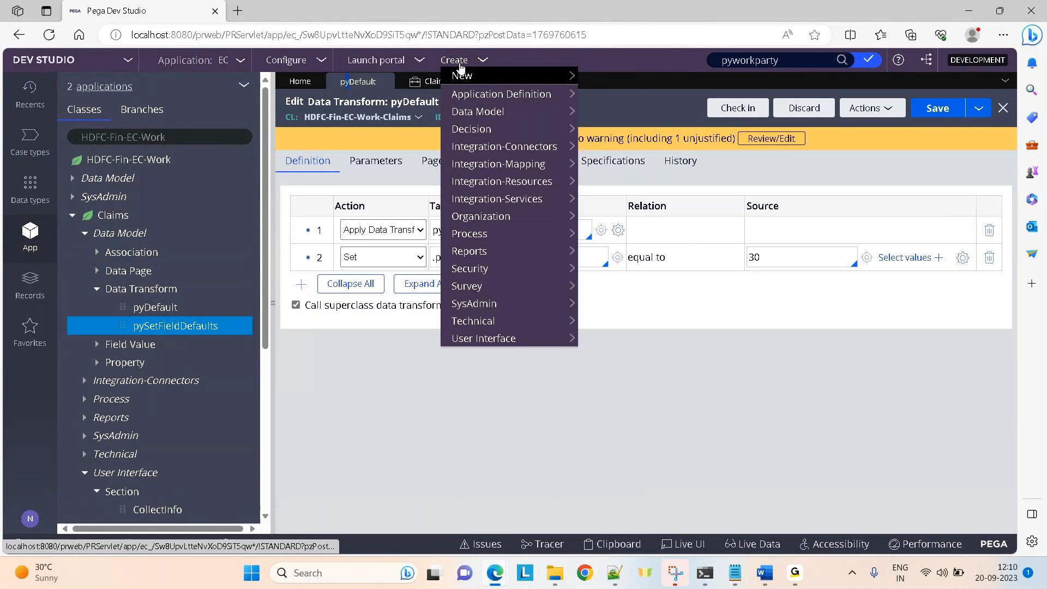
click(608, 72)
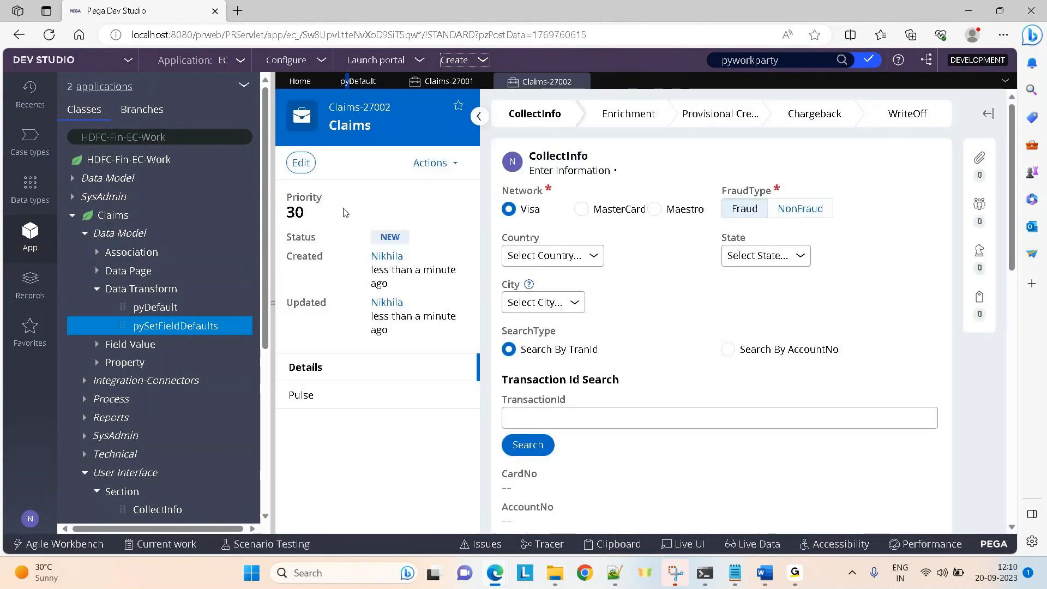
double_click(287, 219)
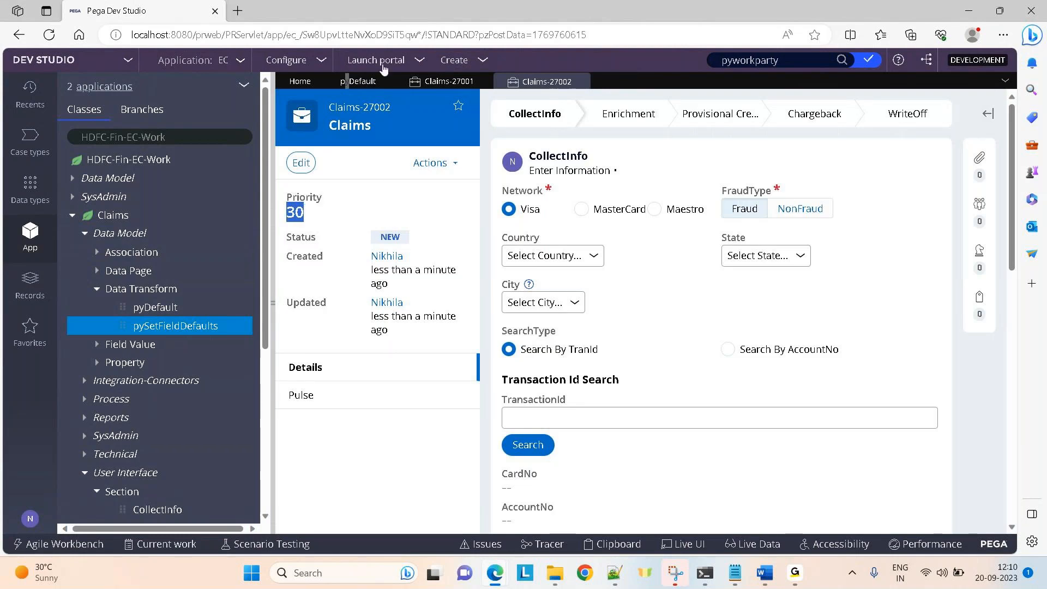
click(350, 86)
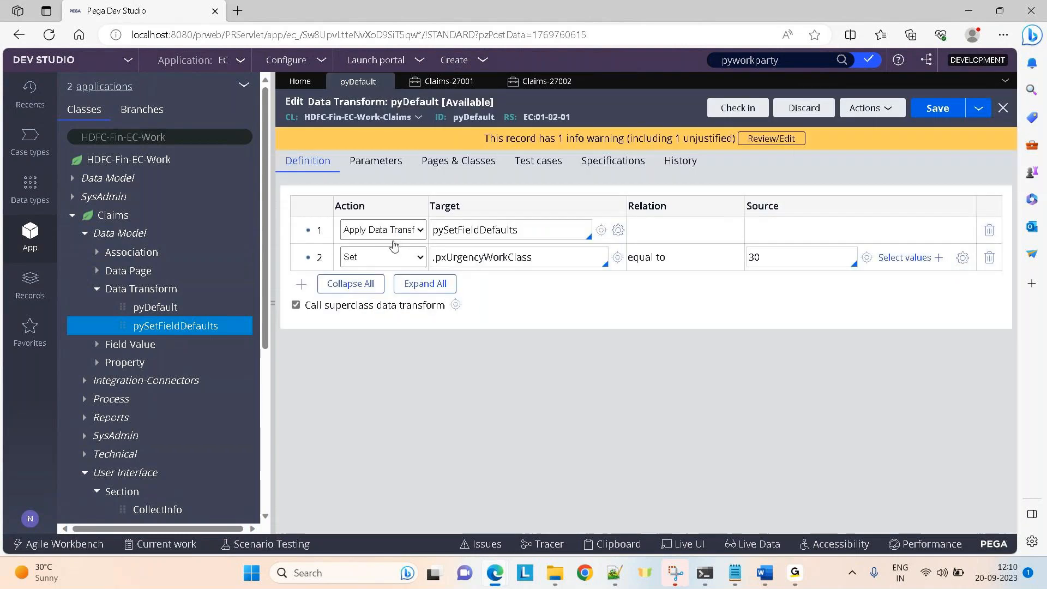
Add a third pyDefault row setting .AccountNo to a sample account number.
click(301, 284)
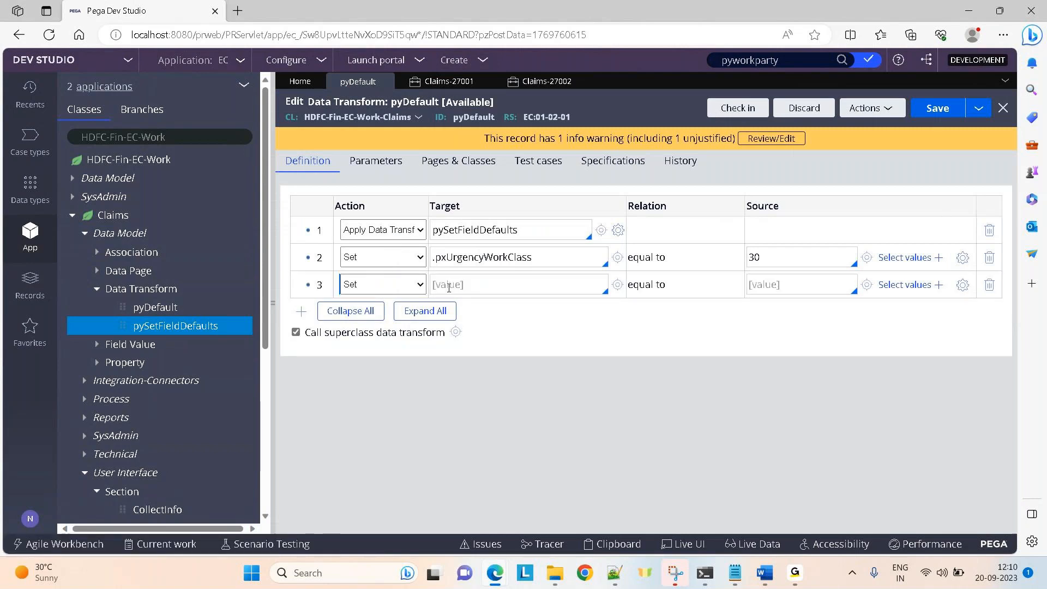
click(449, 288)
text(.AccountNo)
click(779, 284)
text(12345678)
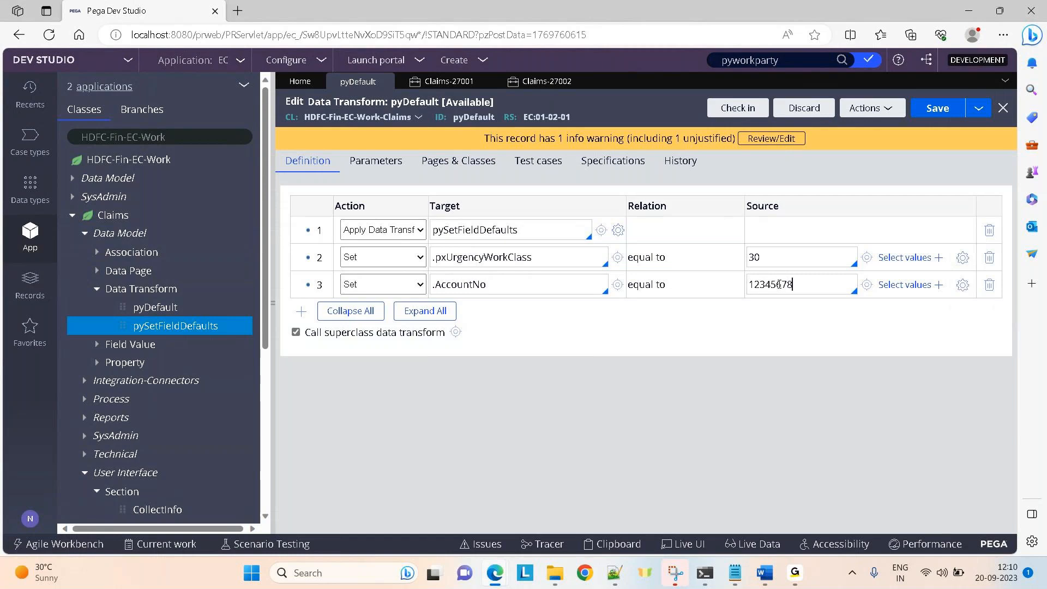
text(90)
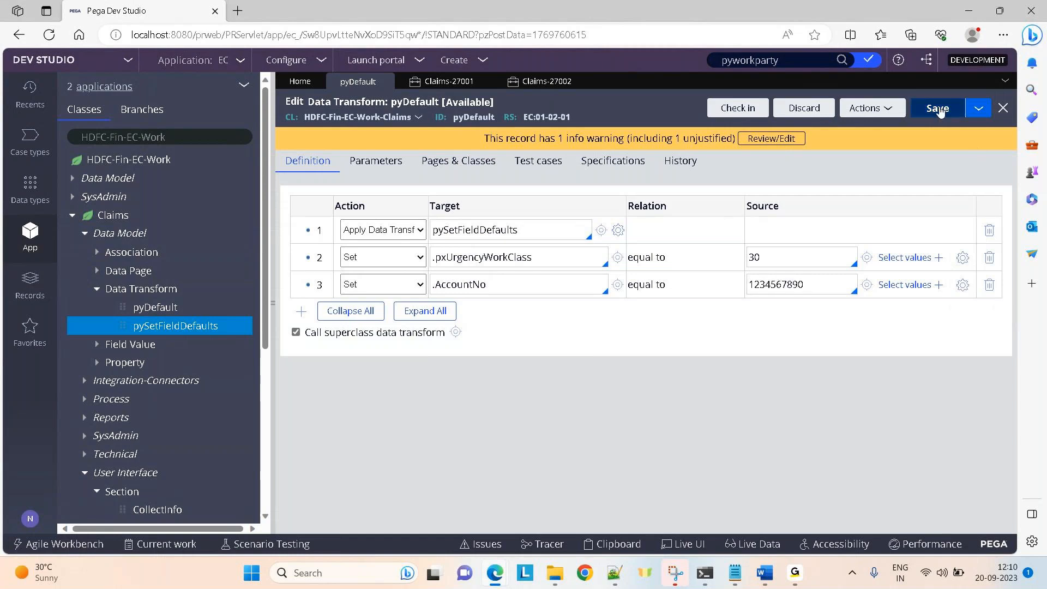
Save pyDefault and start a new Claims case, Claims-27003.
click(940, 111)
click(460, 64)
click(565, 74)
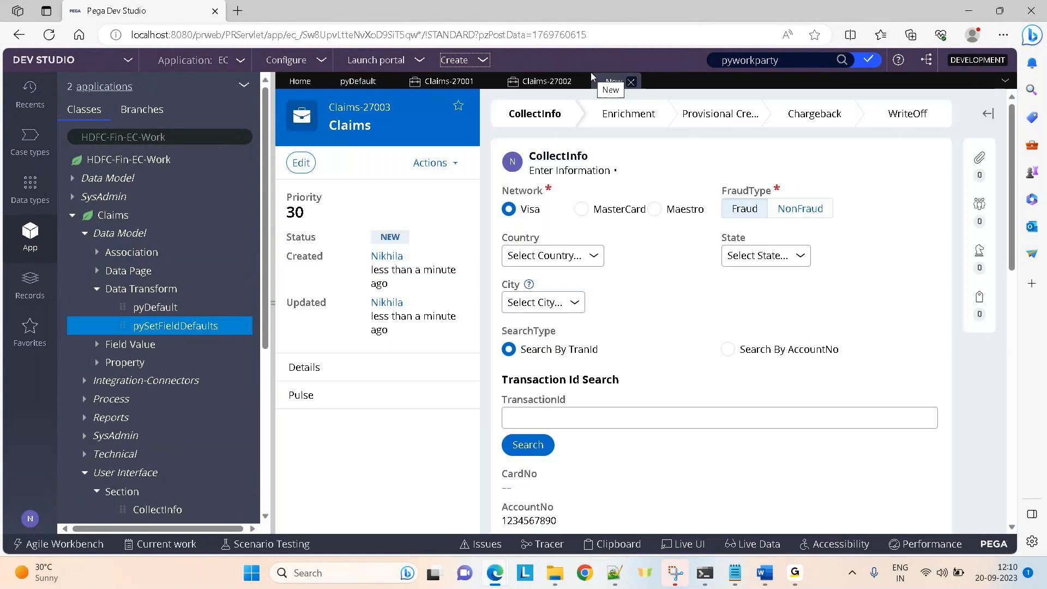
Close case Claims-27003 and discard its unsaved changes.
click(729, 350)
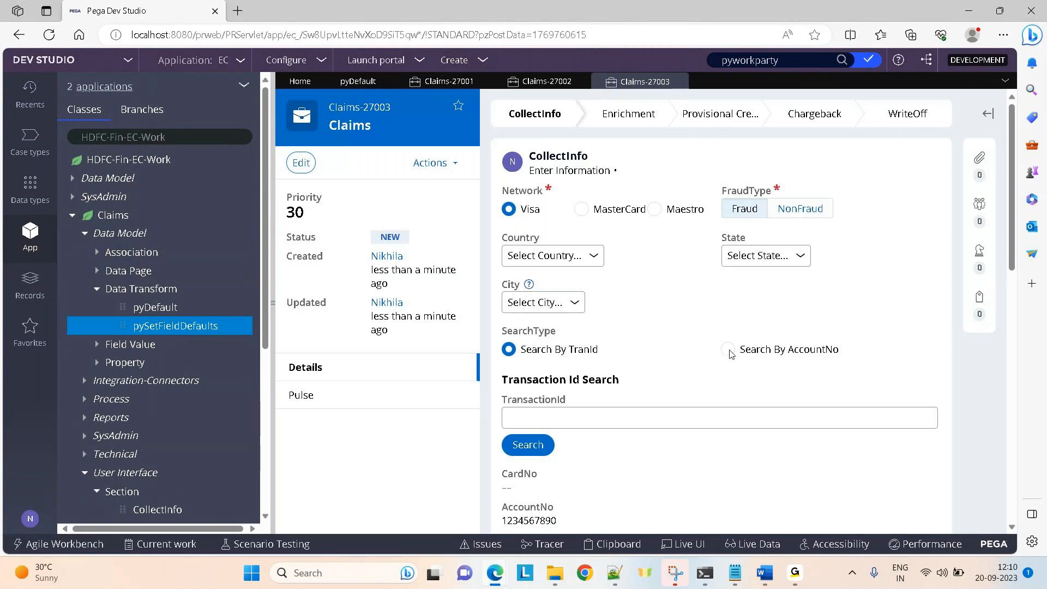
click(510, 350)
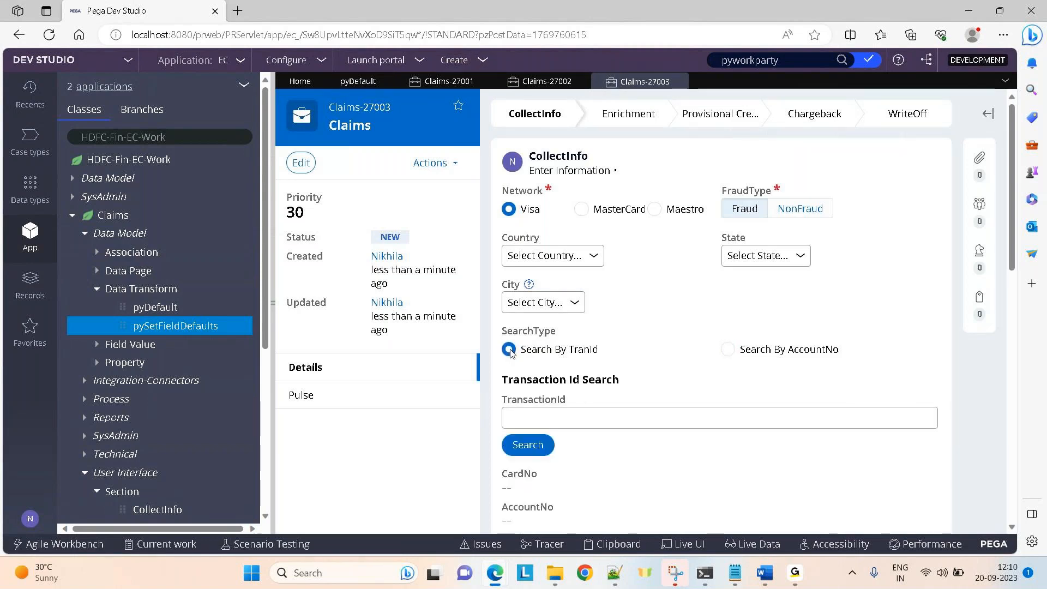
click(679, 82)
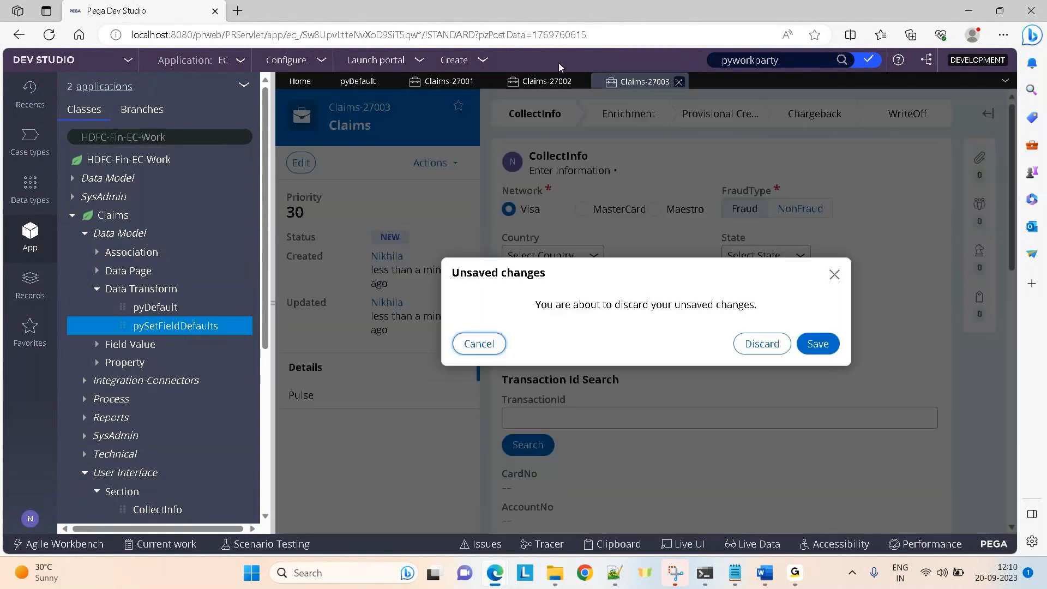
click(762, 343)
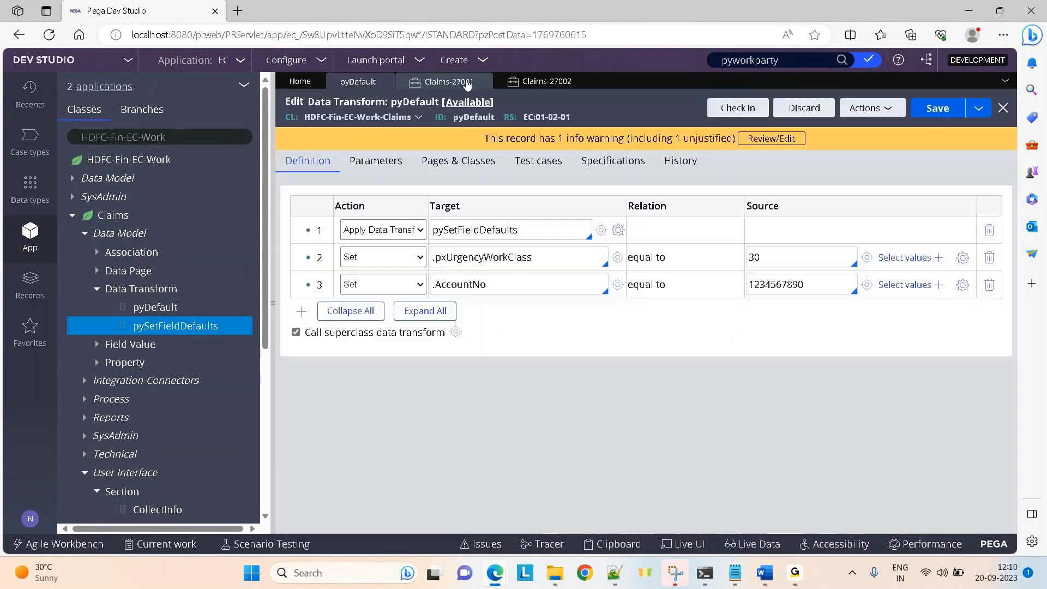
click(457, 59)
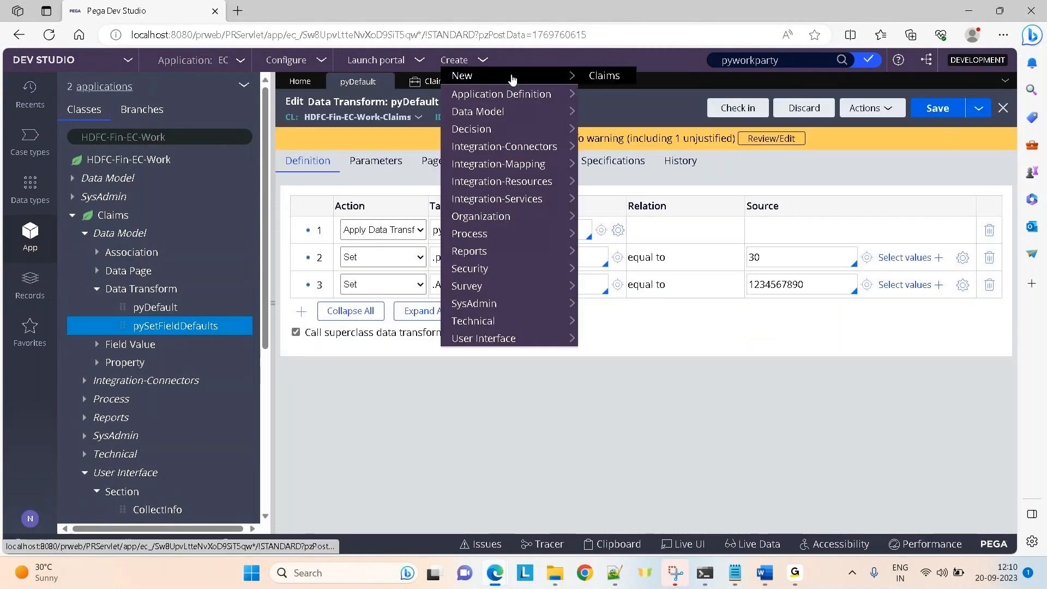
click(601, 78)
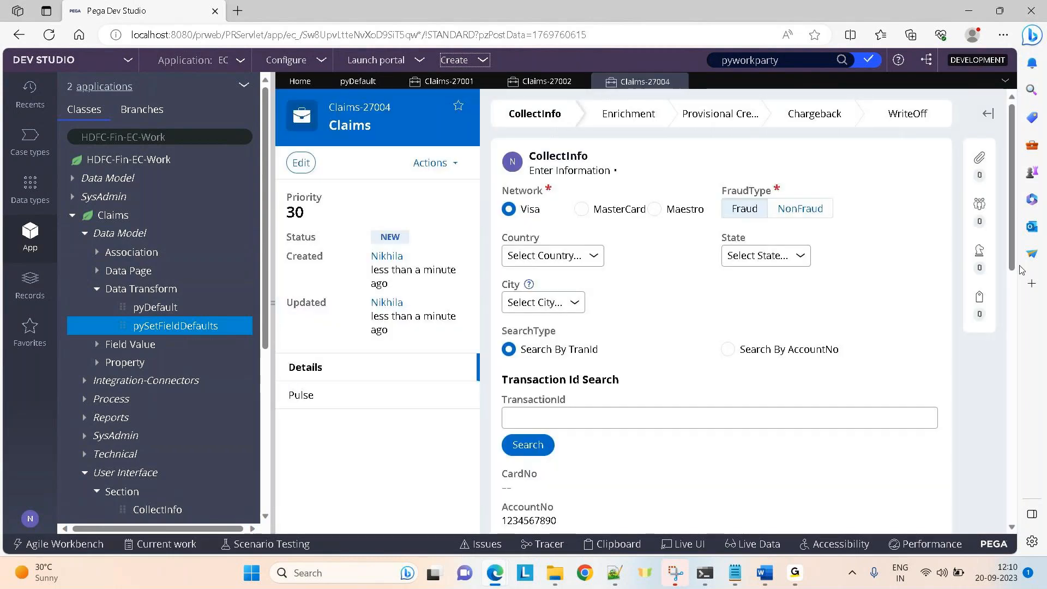
scroll(497, 360, down, 3)
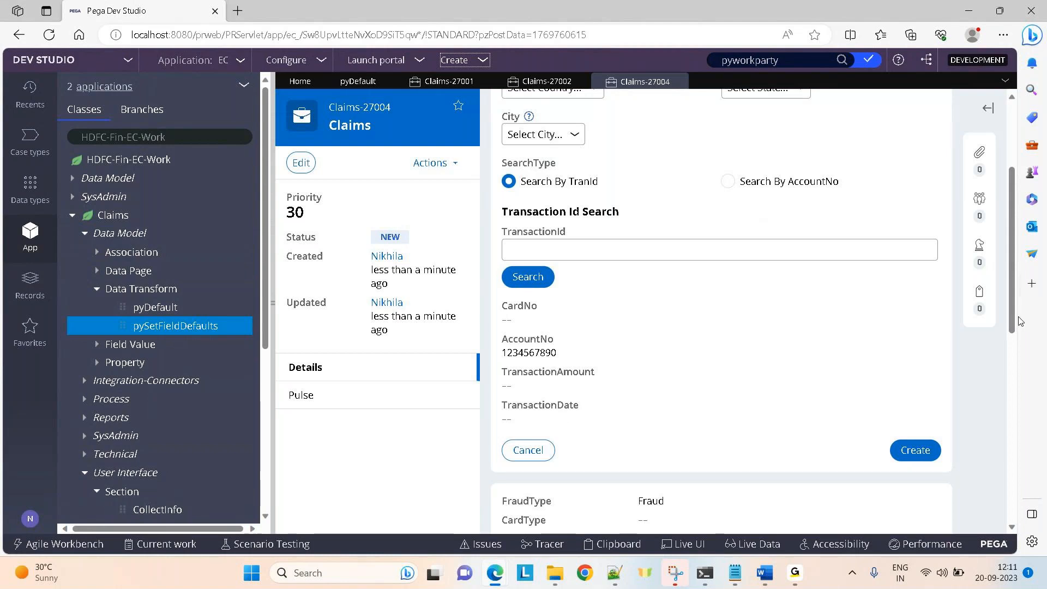
scroll(1017, 326, up, 3)
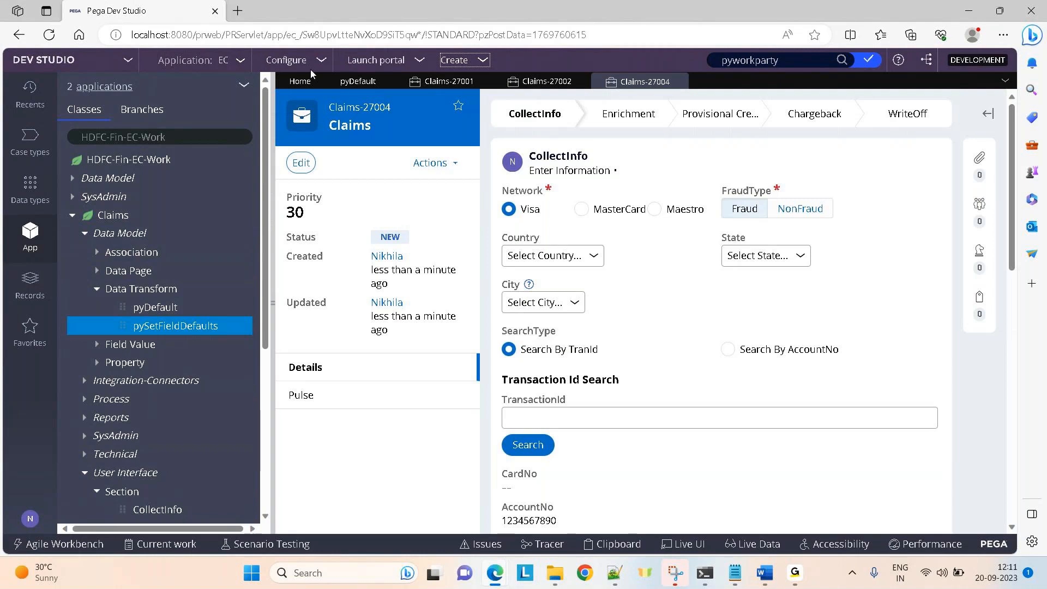
click(350, 82)
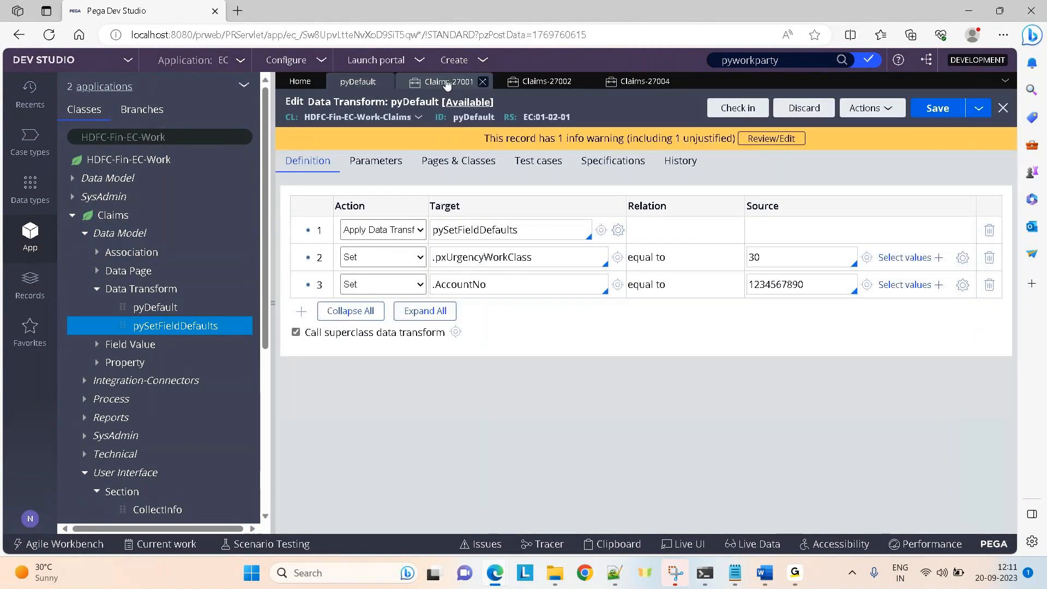
Close the Claims-27001, Claims-27002 and Claims-27004 tabs and show the Case types list.
click(483, 82)
click(483, 82)
click(484, 82)
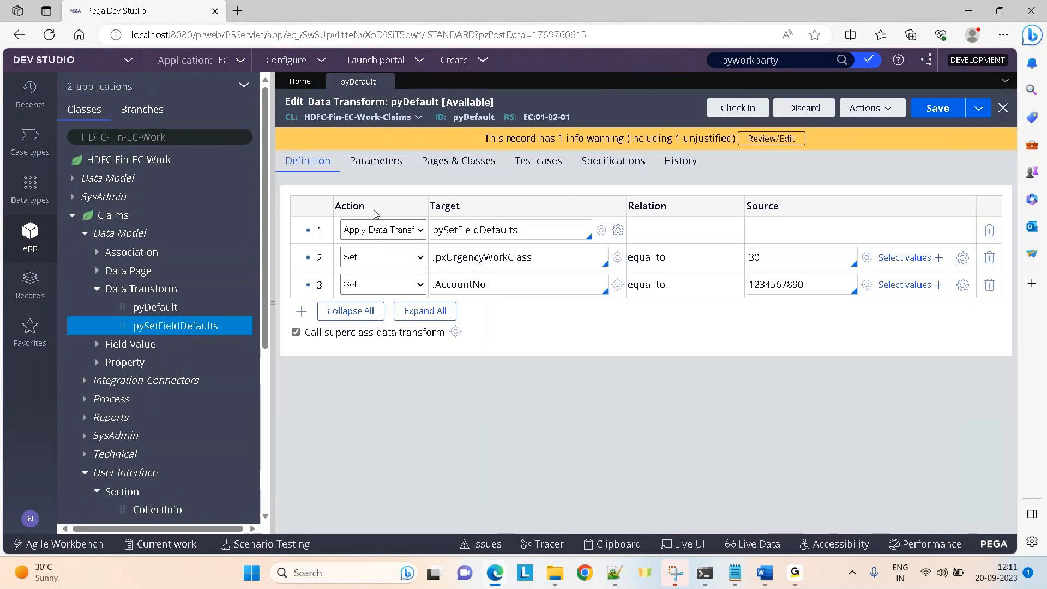
click(30, 147)
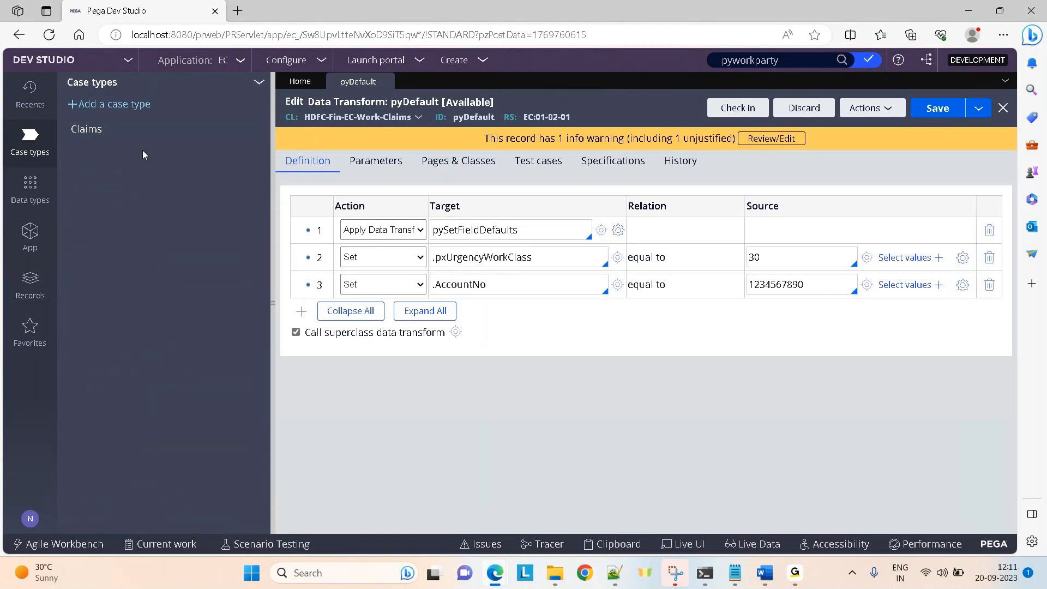
Go back to the App Explorer and refresh its class tree.
drag(309, 334, 449, 339)
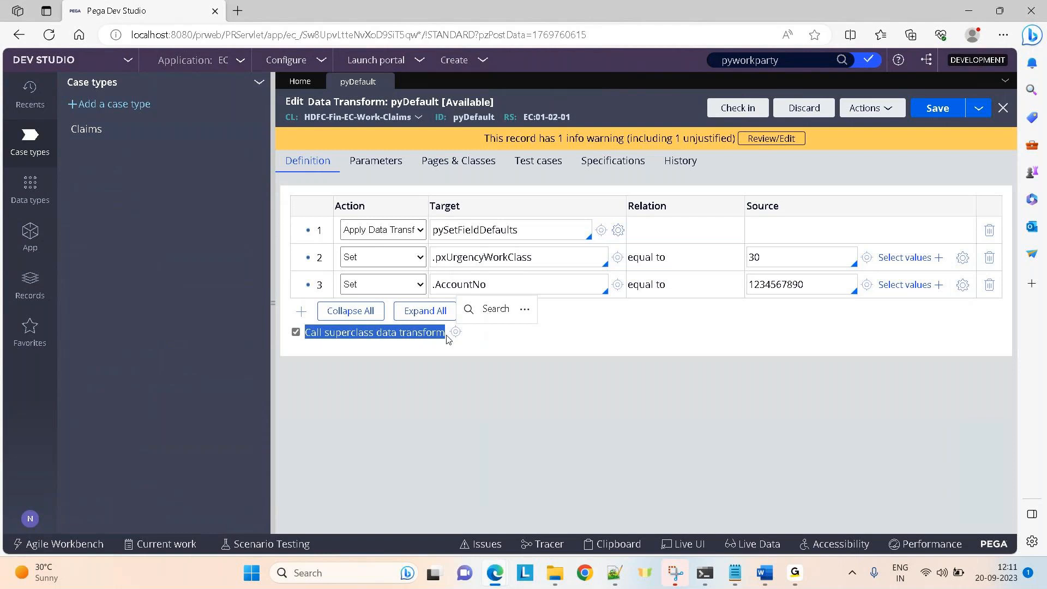
click(311, 348)
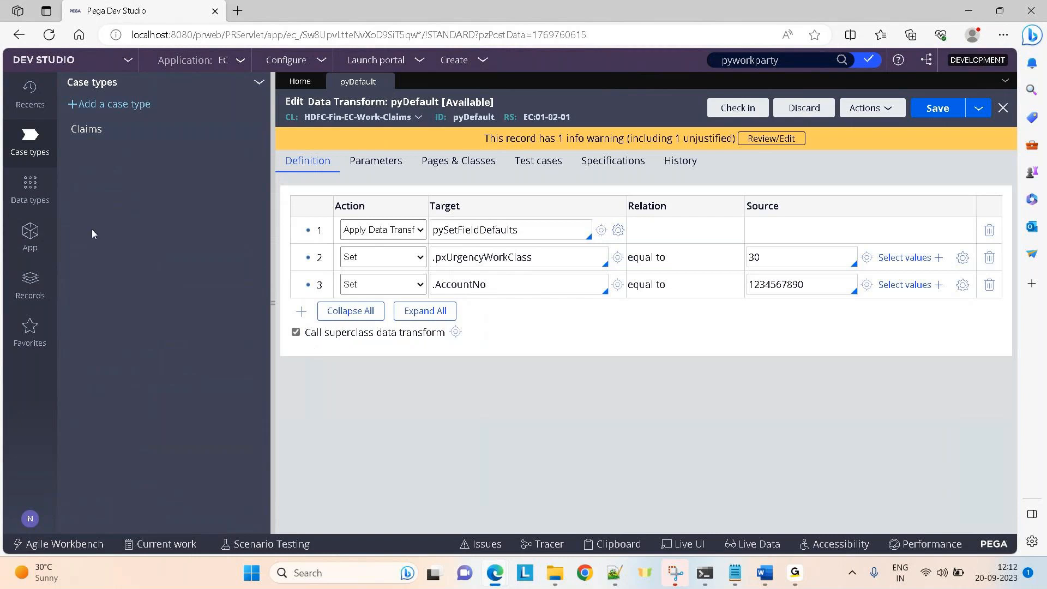
click(23, 236)
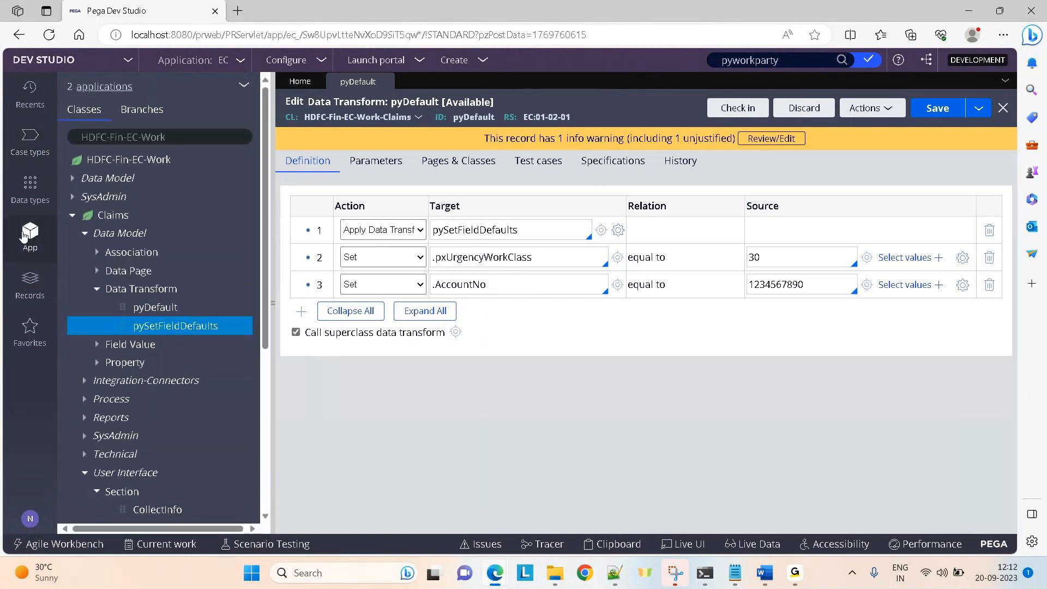
click(74, 218)
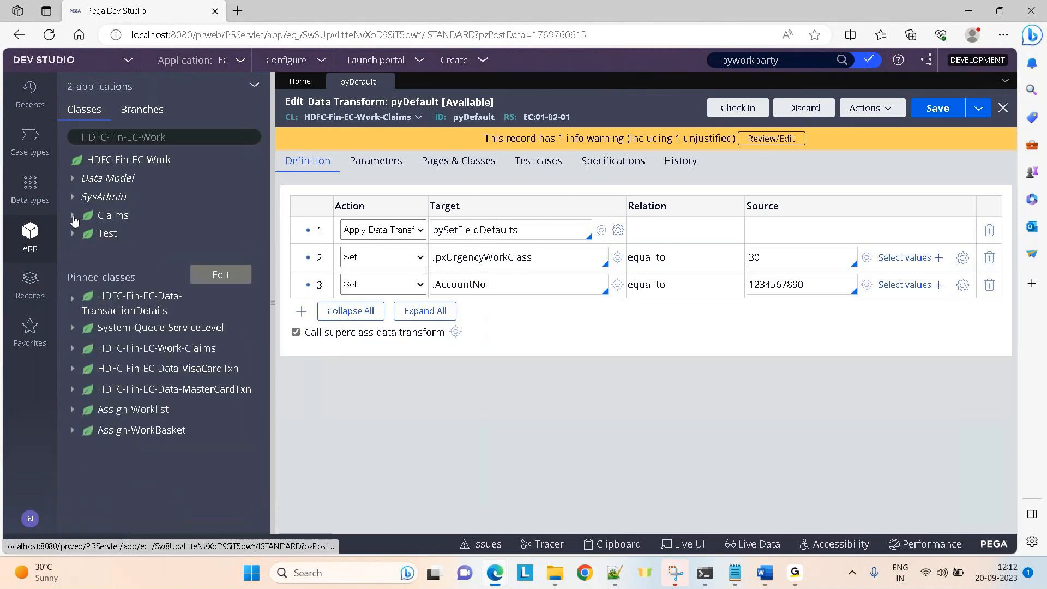
click(73, 216)
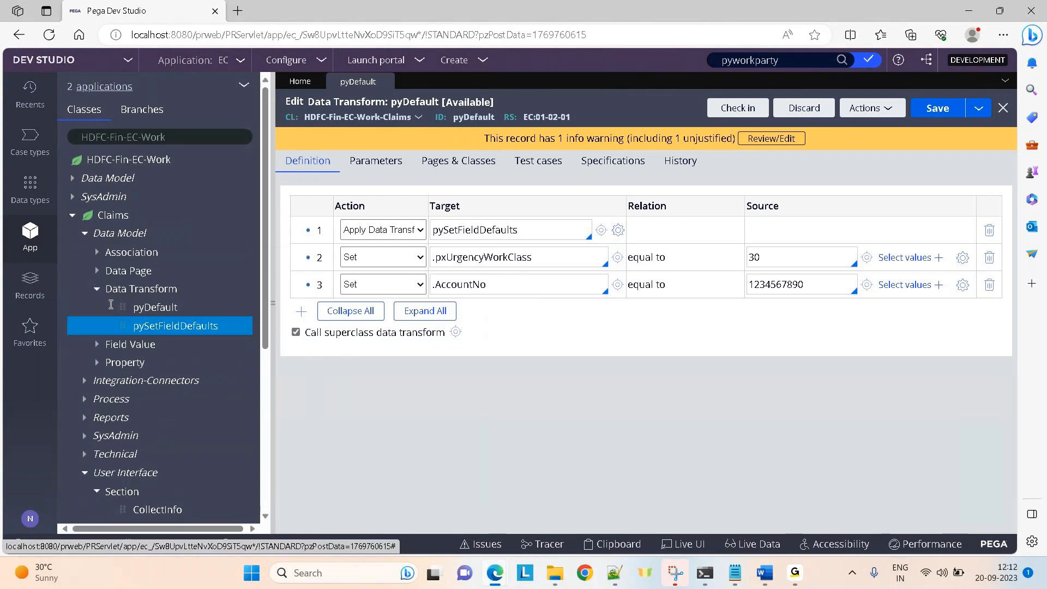
click(246, 86)
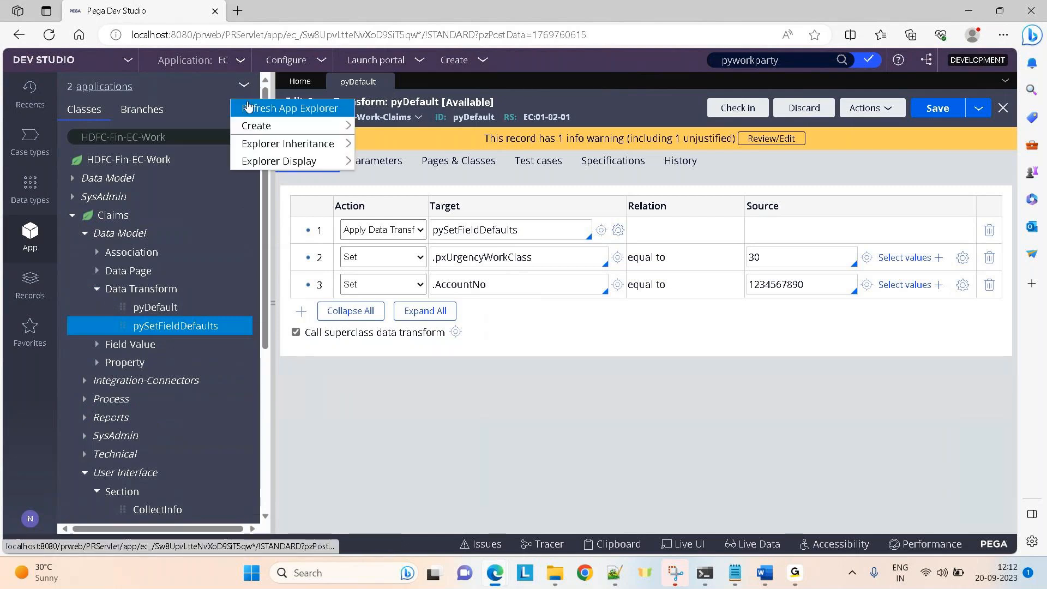
click(248, 108)
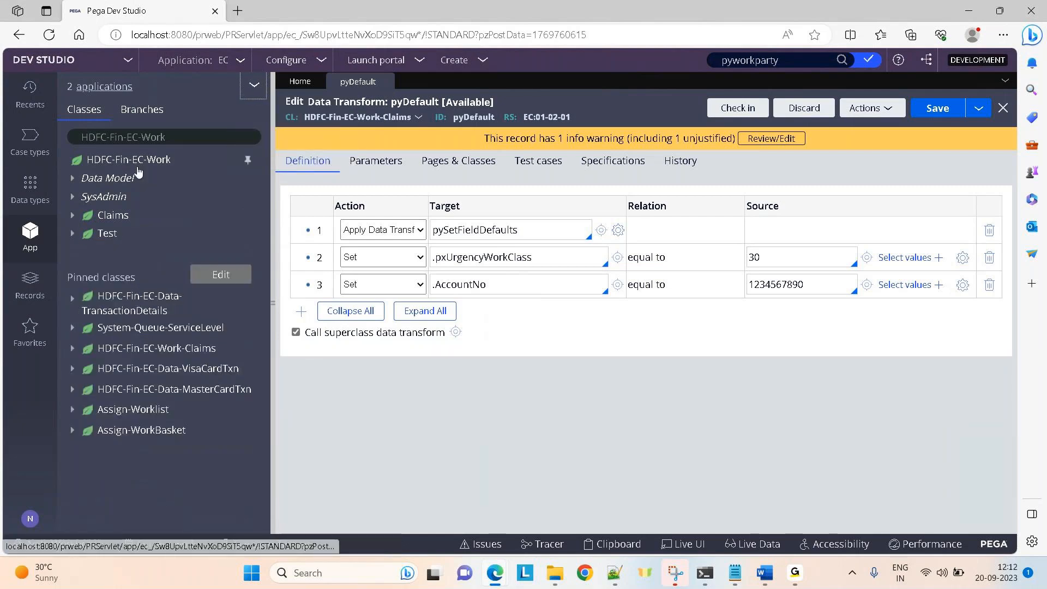
Expand Claims > Data Model > Data Transform and open LearningDT.
click(80, 214)
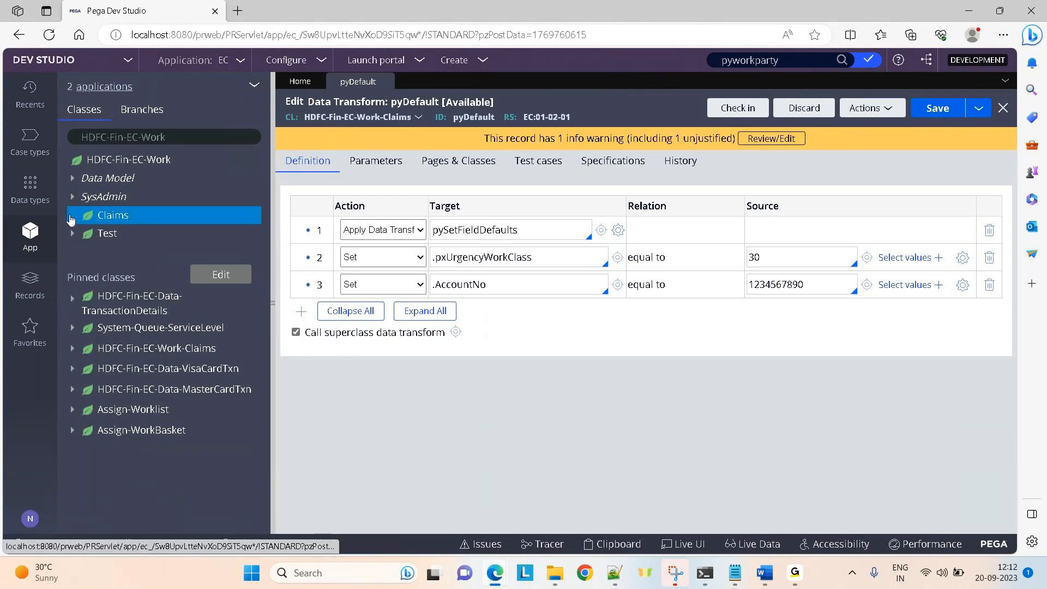
click(295, 330)
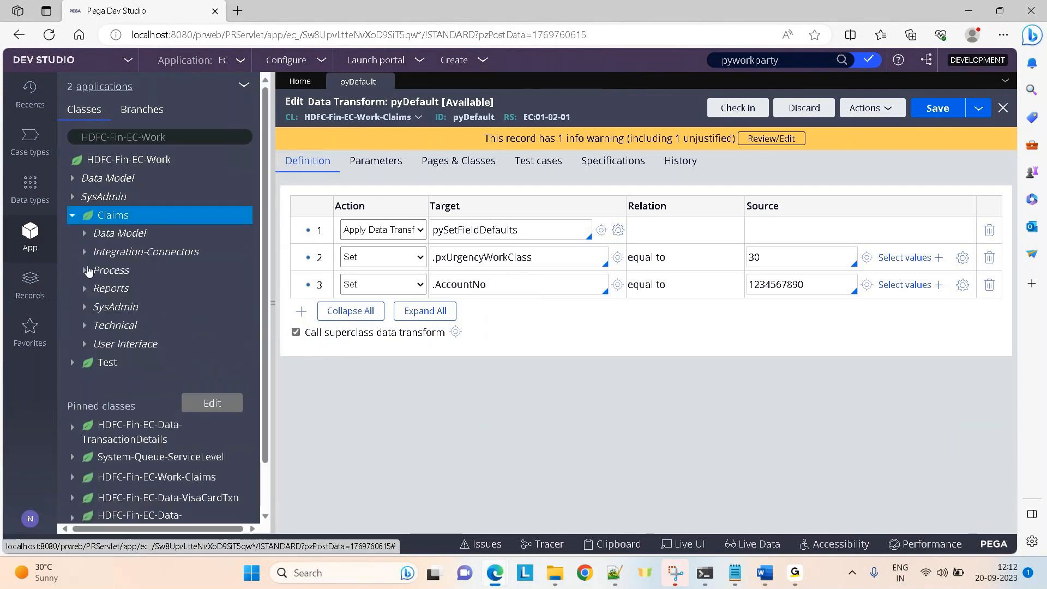
click(85, 233)
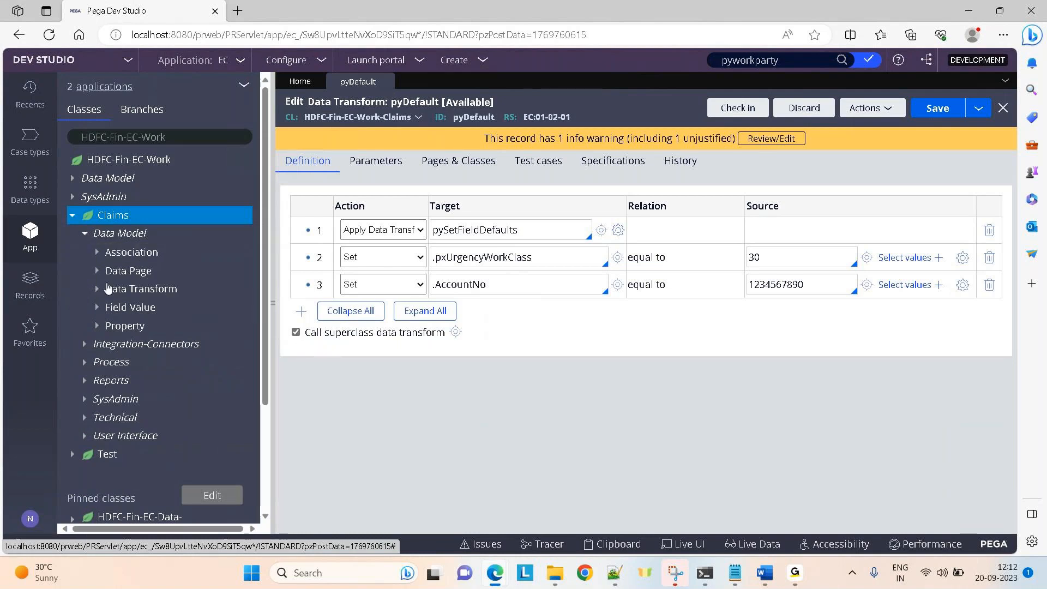
click(169, 290)
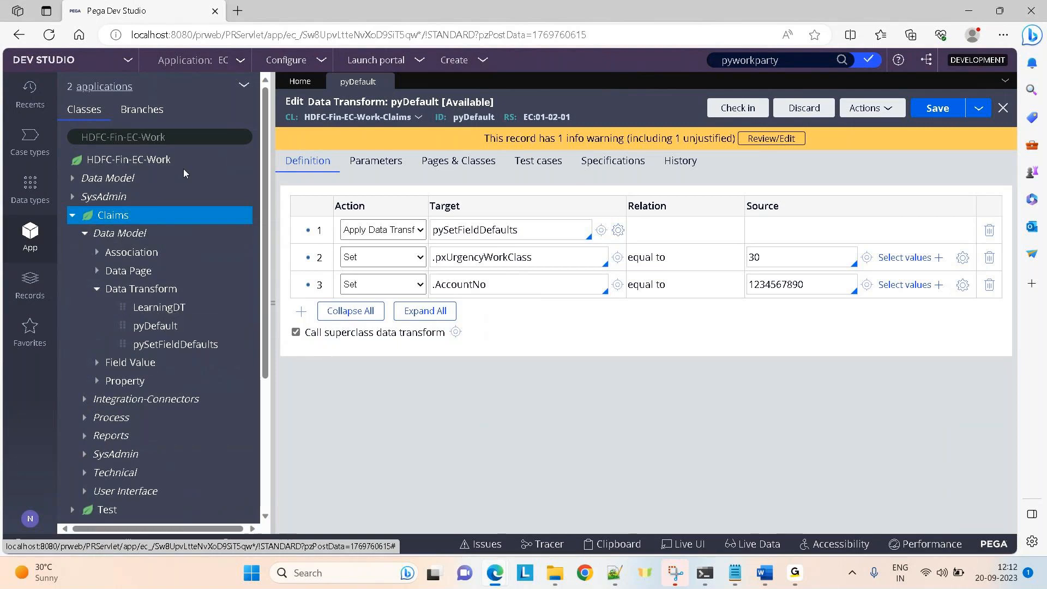
click(153, 312)
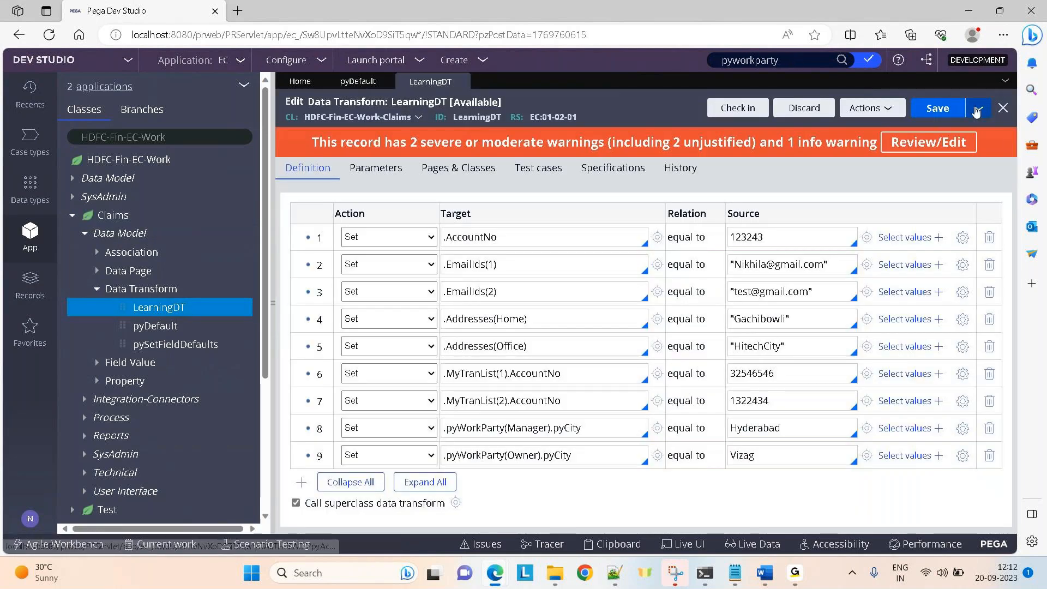
Save LearningDT as a copy in HDFC-Fin-EC-Work and delete its undefined .AccountNo row.
click(976, 111)
click(898, 129)
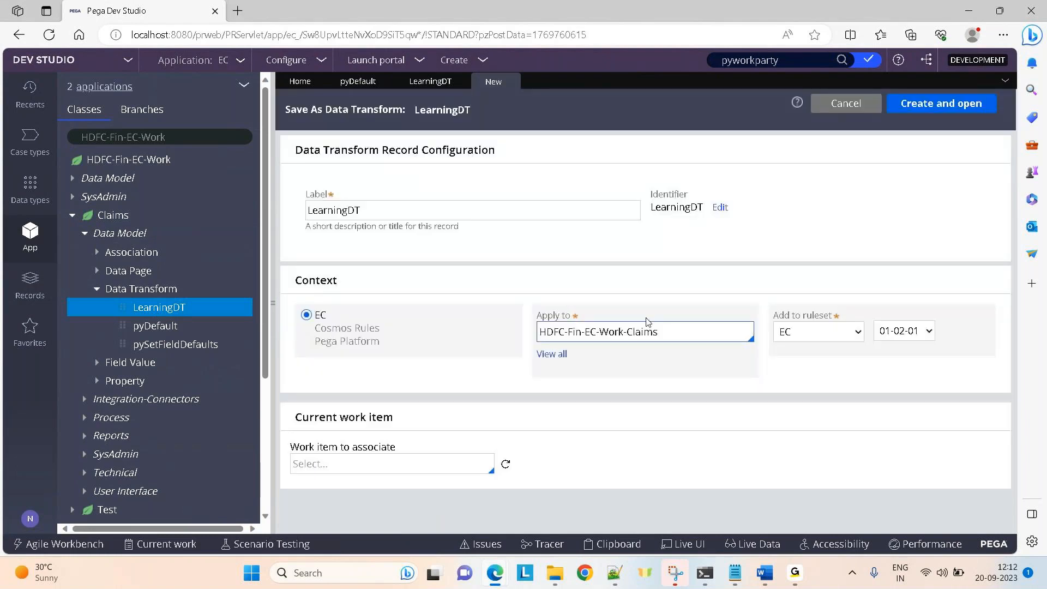
click(652, 329)
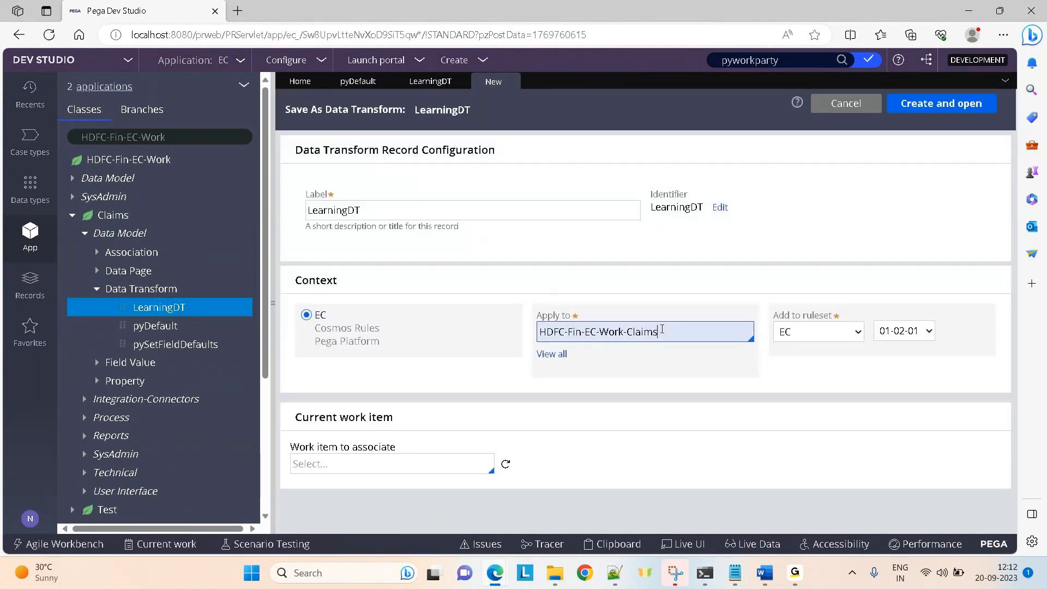
key(BackSpace)
key(BackSpace)
key(BackSpace)
key(BackSpace)
key(BackSpace)
key(BackSpace)
key(BackSpace)
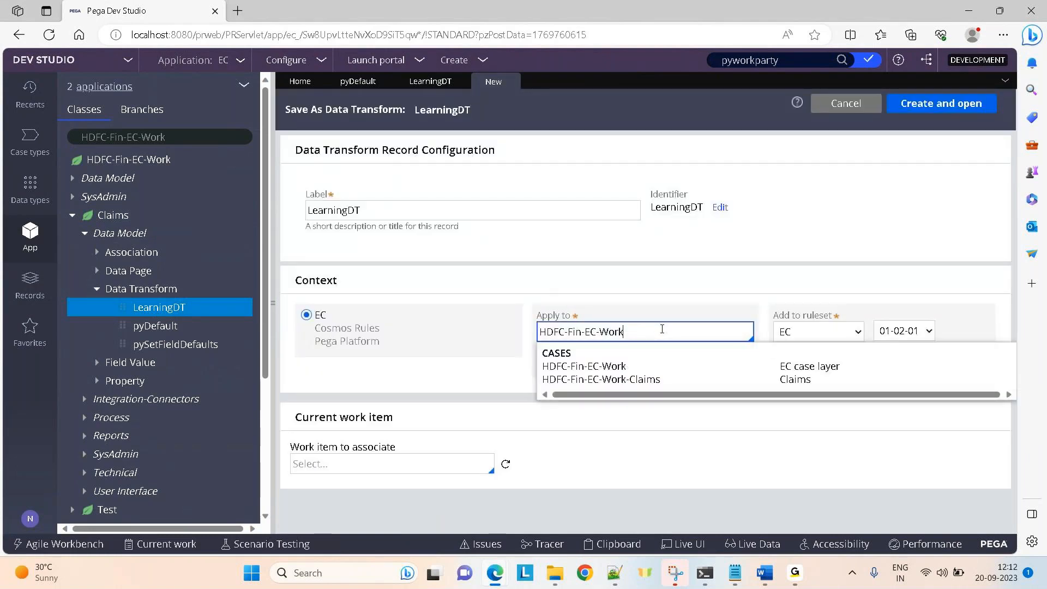
click(956, 96)
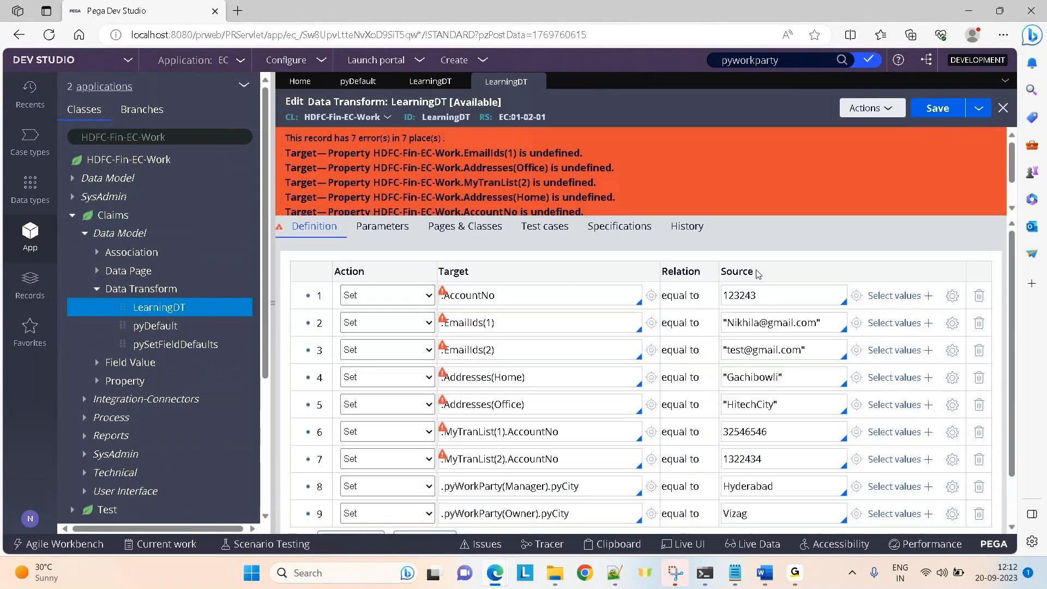
click(979, 296)
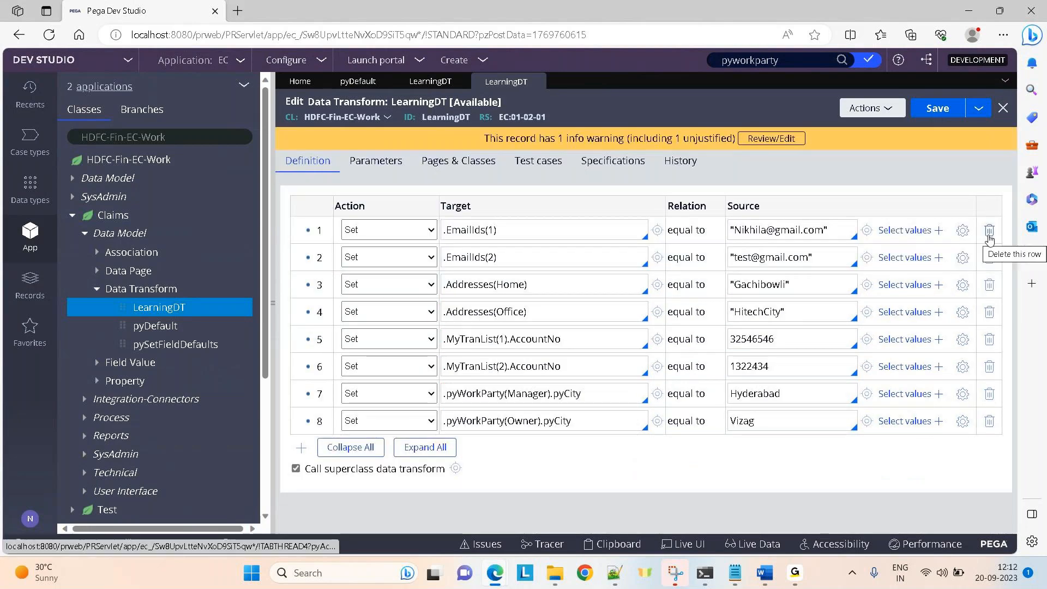
Delete the EmailIds, Addresses, MyTranList and Manager city rows, keeping only the Owner city row.
click(990, 238)
click(990, 238)
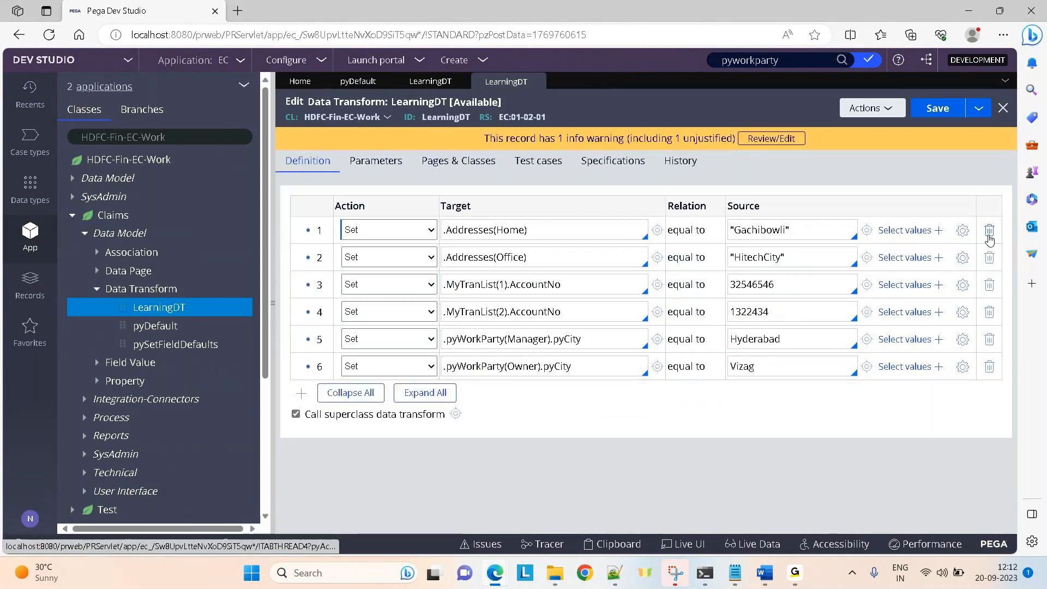
click(990, 238)
click(990, 238)
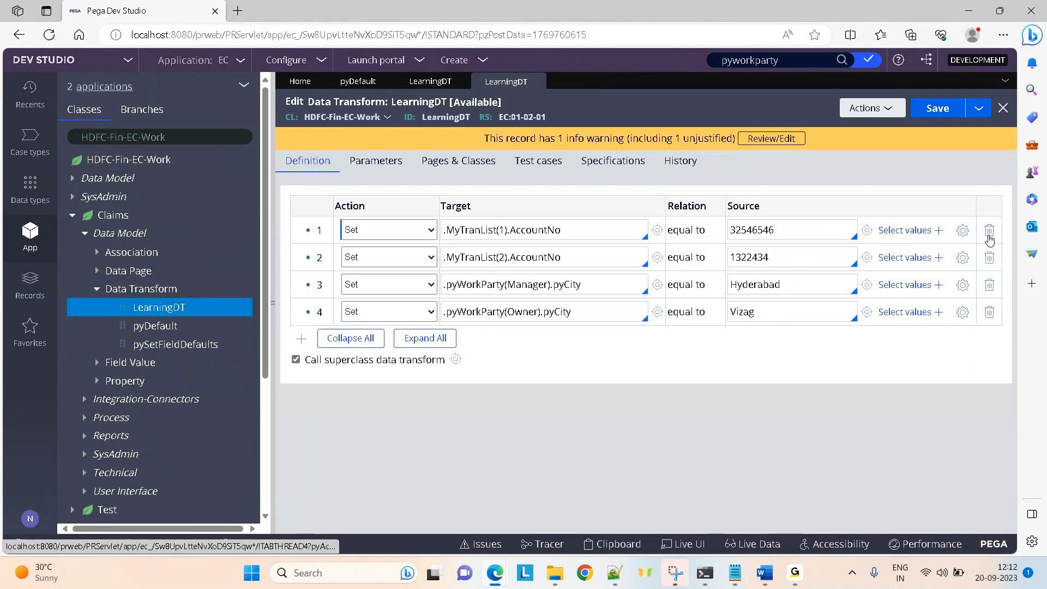
click(990, 238)
click(990, 238)
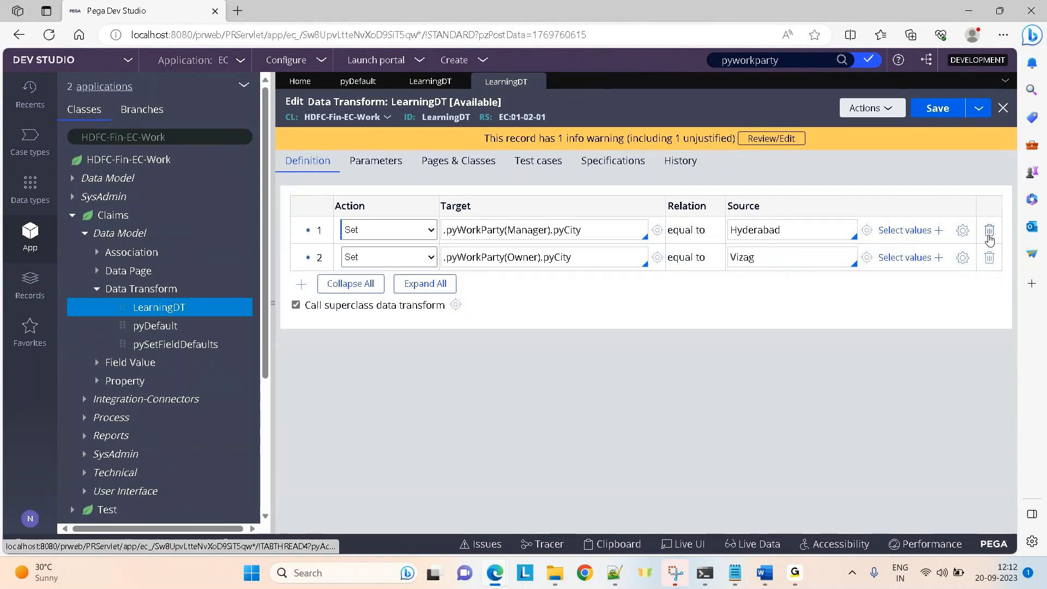
double_click(763, 231)
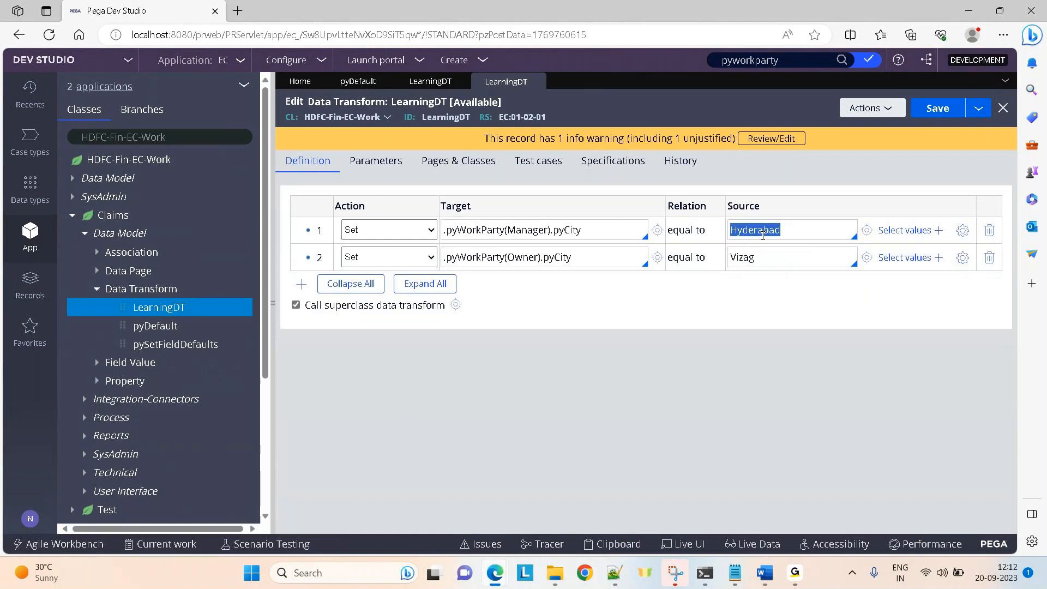
key(BackSpace)
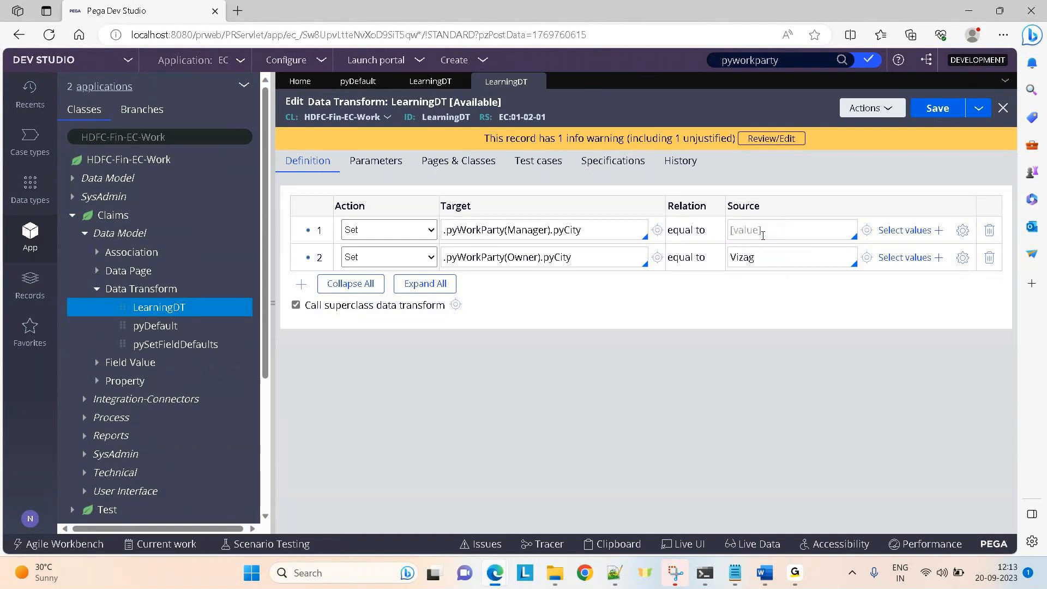
click(990, 231)
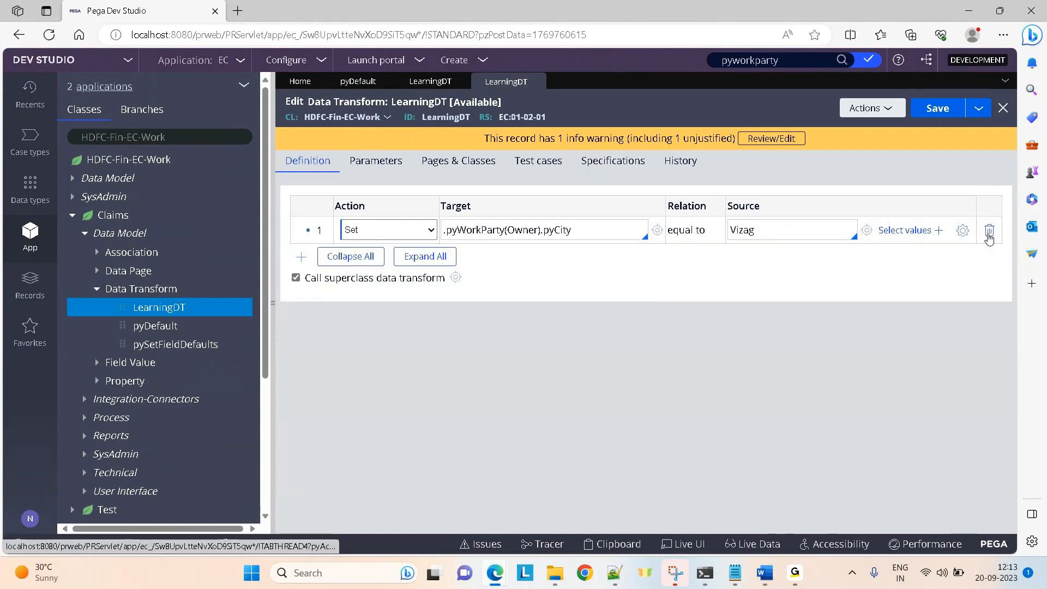
Set the Owner city source to Visakhapatnam and save the data transform.
double_click(794, 230)
key(BackSpace)
text(Visa)
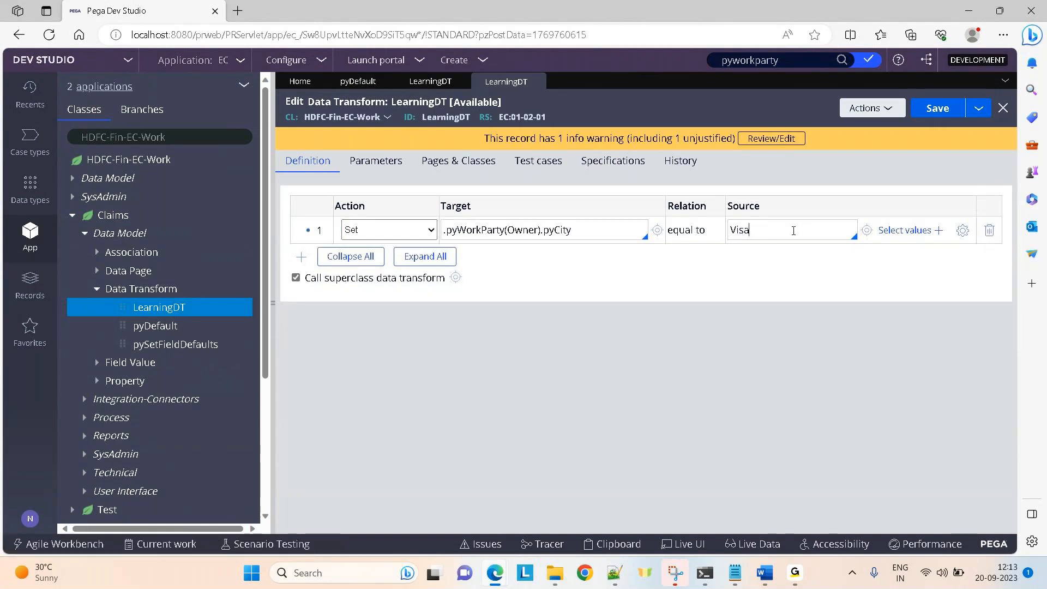
text(khapatnam)
click(937, 108)
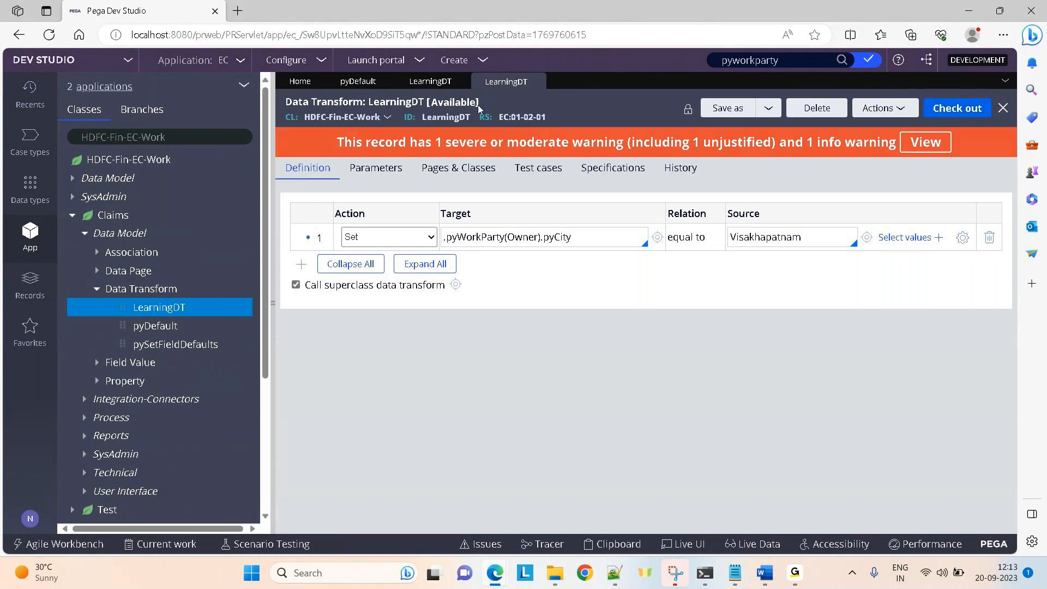
click(421, 89)
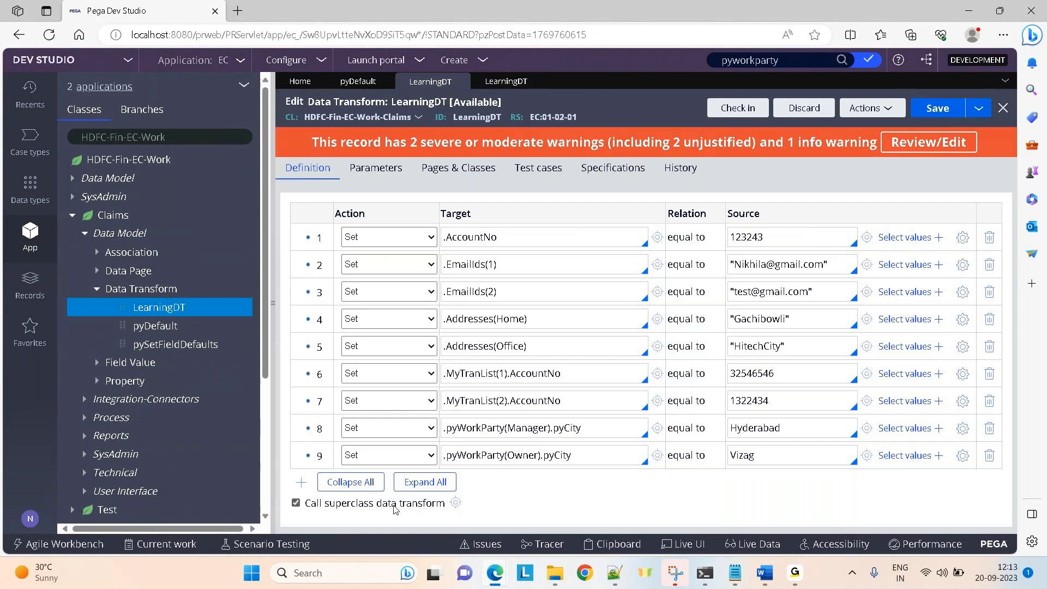
double_click(471, 117)
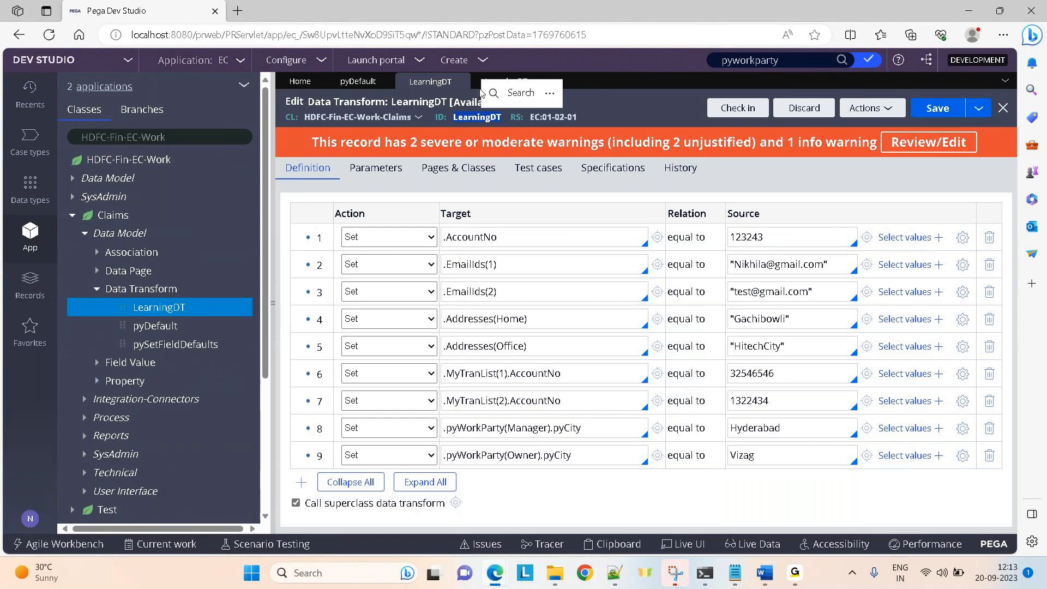
click(99, 218)
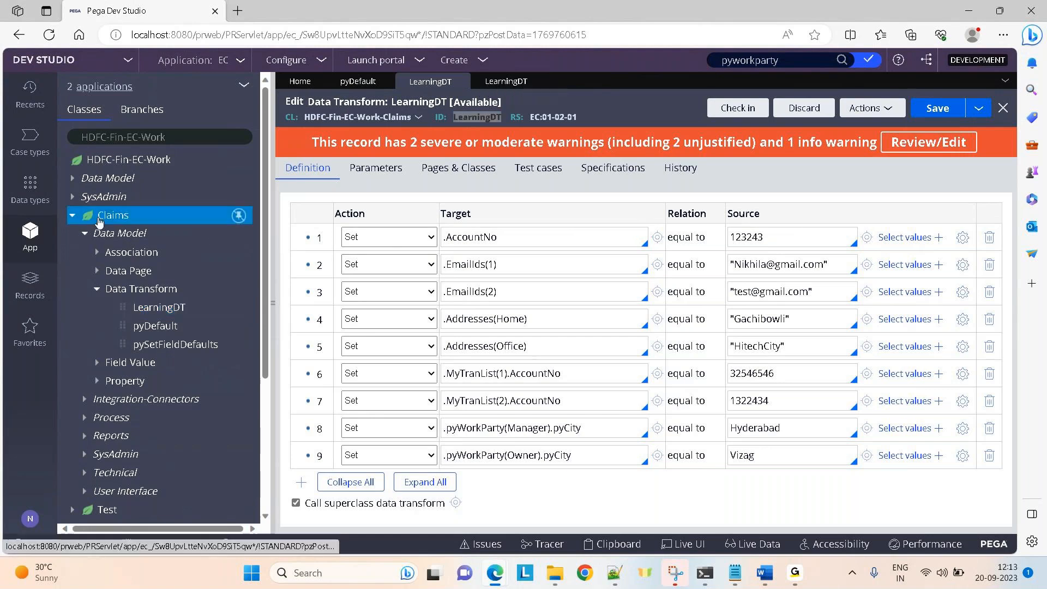
right_click(99, 218)
click(104, 286)
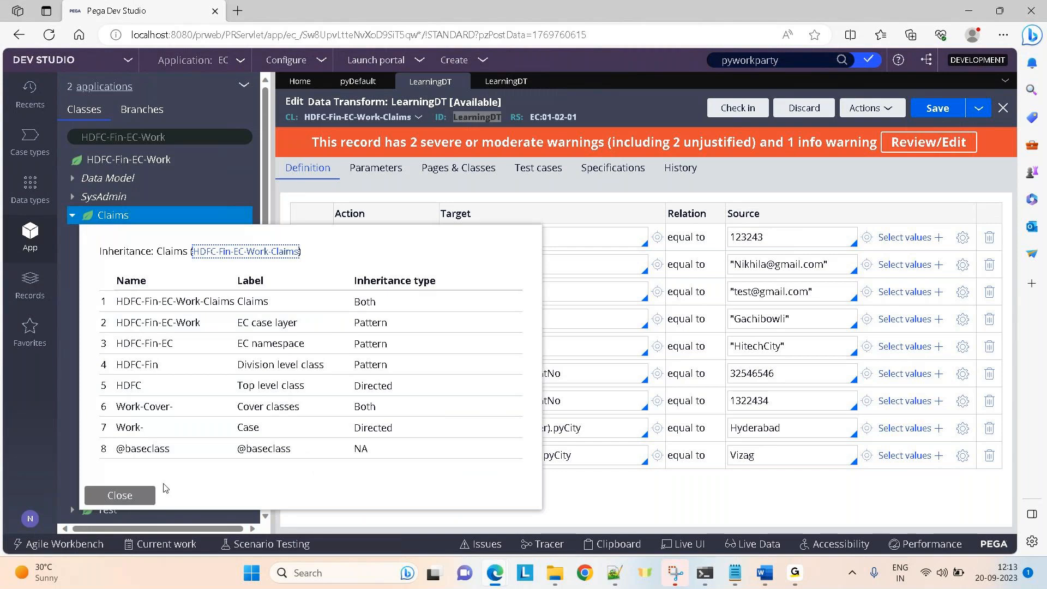
click(121, 495)
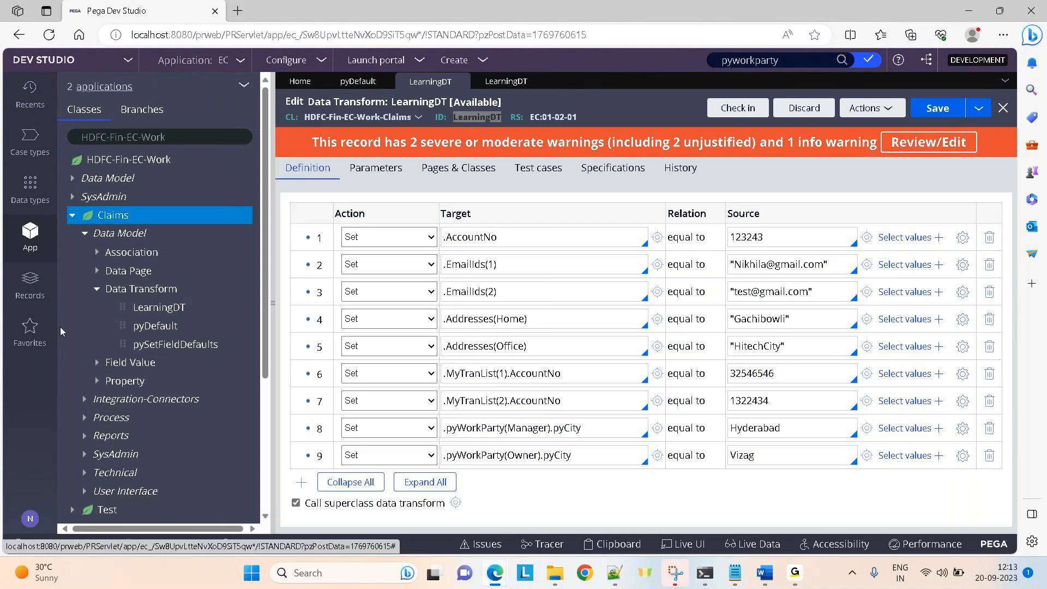
click(506, 82)
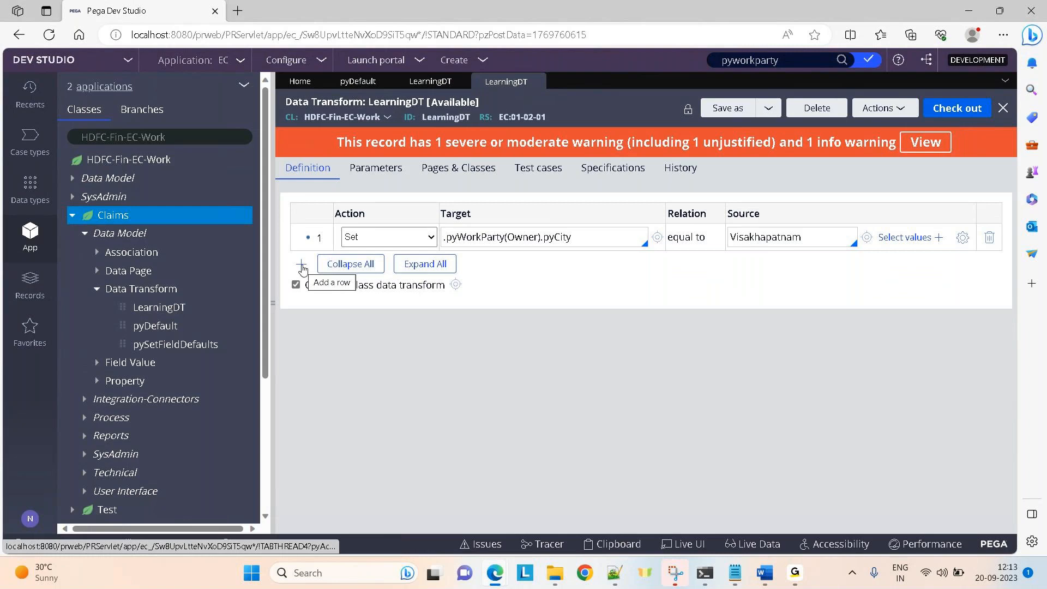
Change the Owner city to Warangal, check out and save, then return to the Claims LearningDT.
double_click(760, 240)
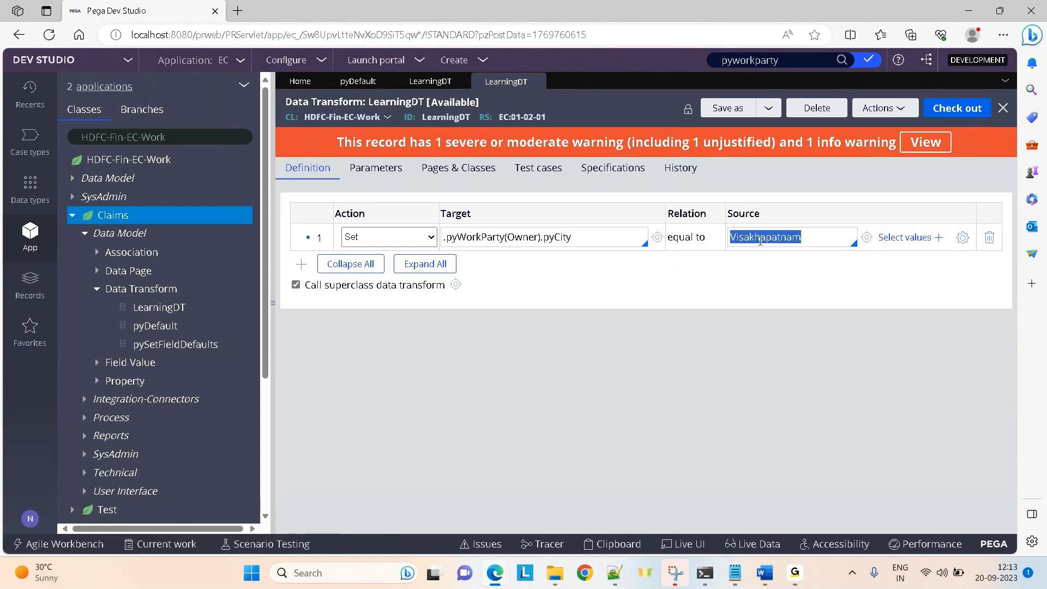
text(Warangal)
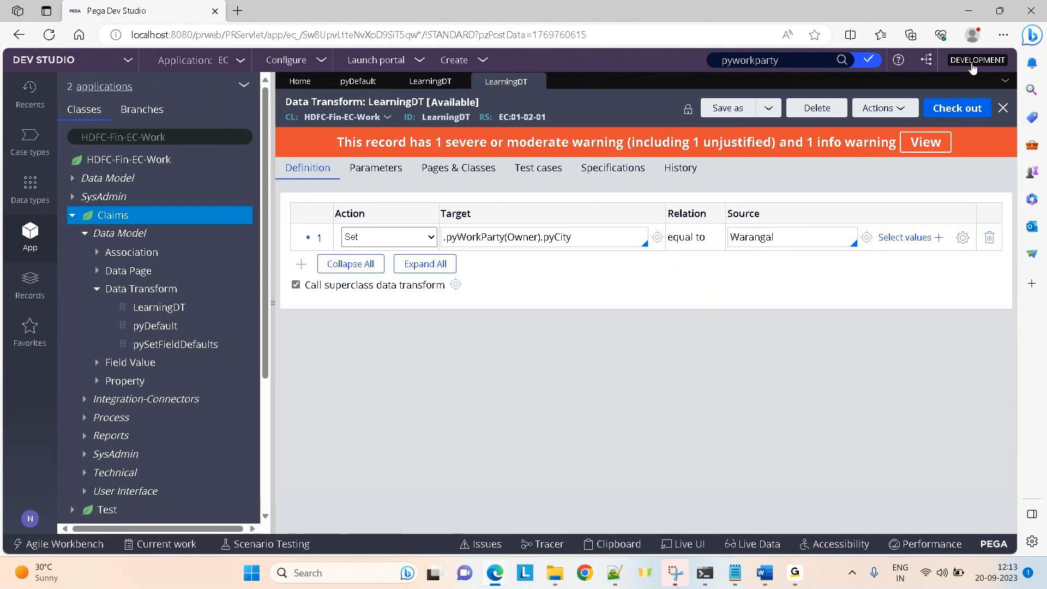
click(937, 109)
click(937, 109)
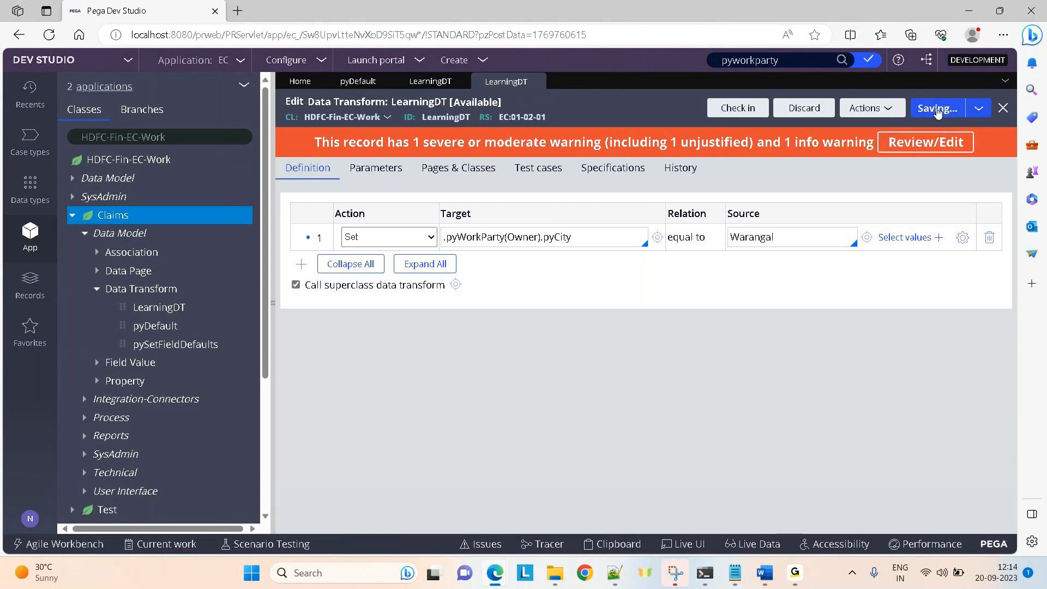
click(427, 85)
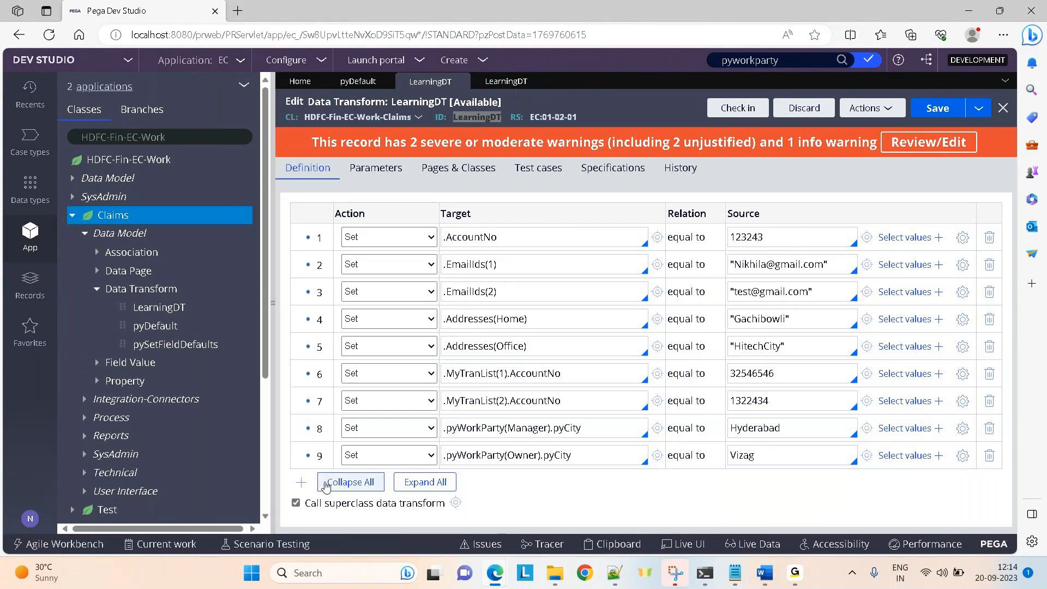
Run the Claims LearningDT data transform from the Actions menu.
click(879, 111)
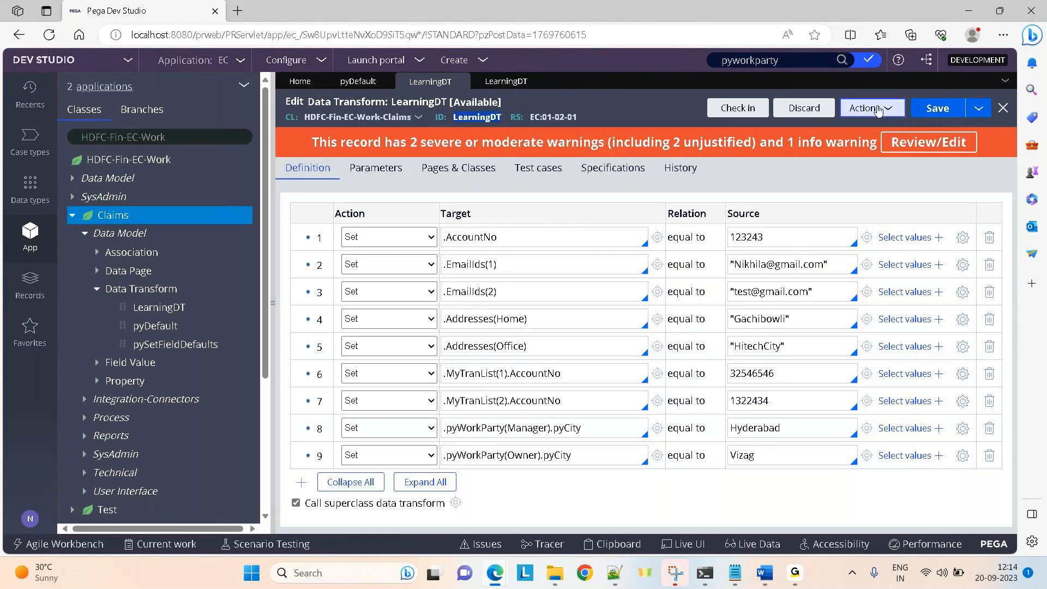
click(858, 128)
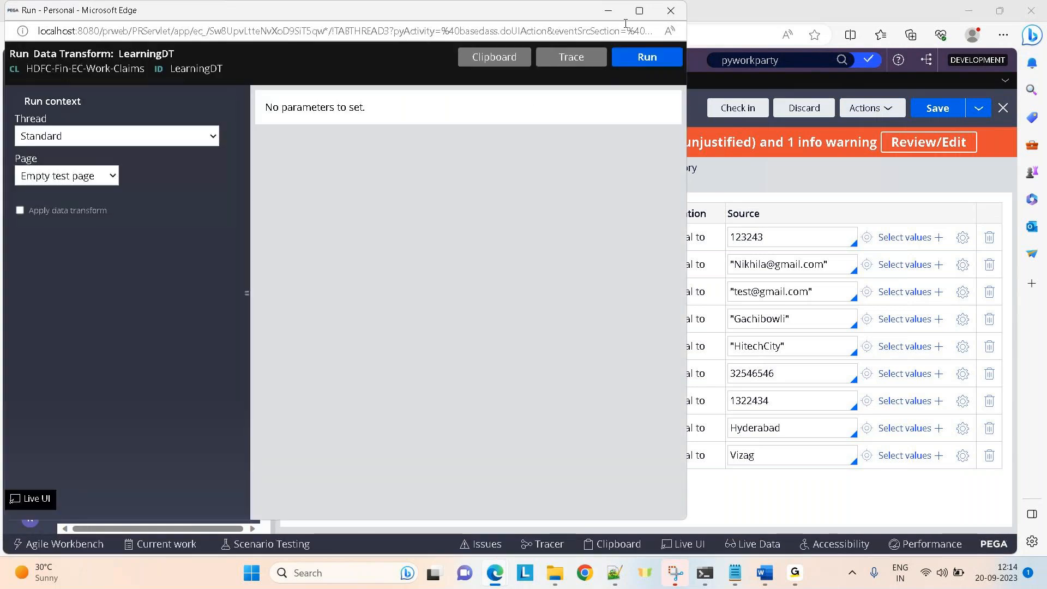
click(647, 57)
click(640, 10)
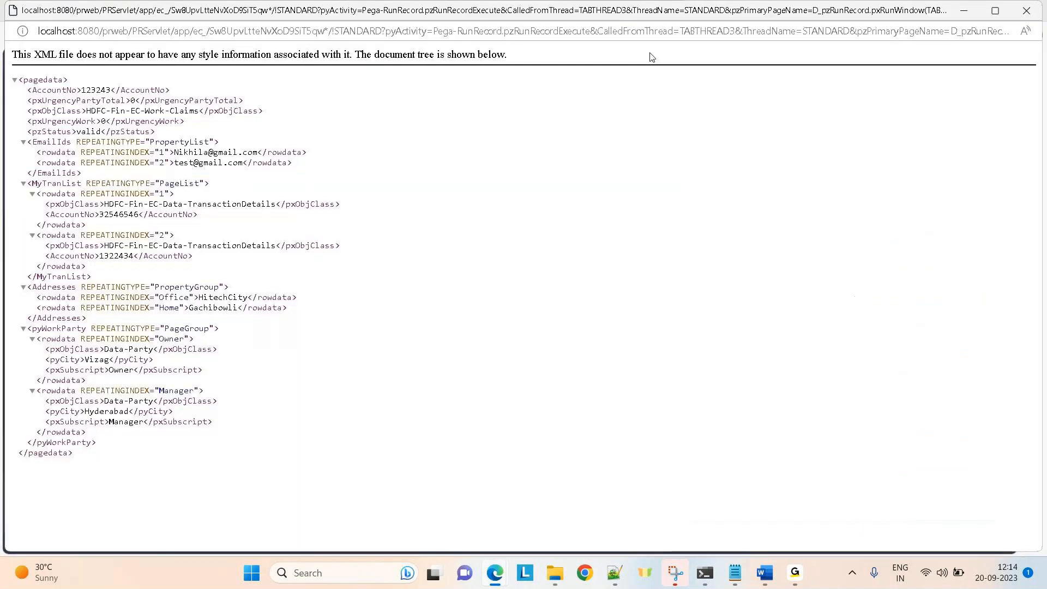
click(974, 17)
On the clipboard, confirm Owner's pyCity is Vizag and Manager's is Hyderabad.
click(493, 56)
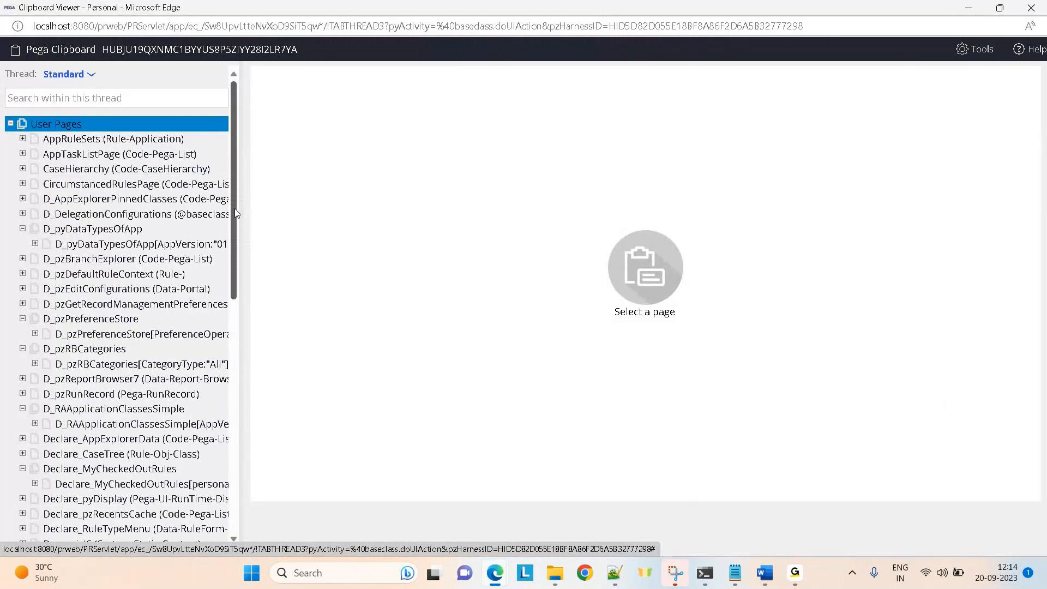
drag(234, 209, 235, 442)
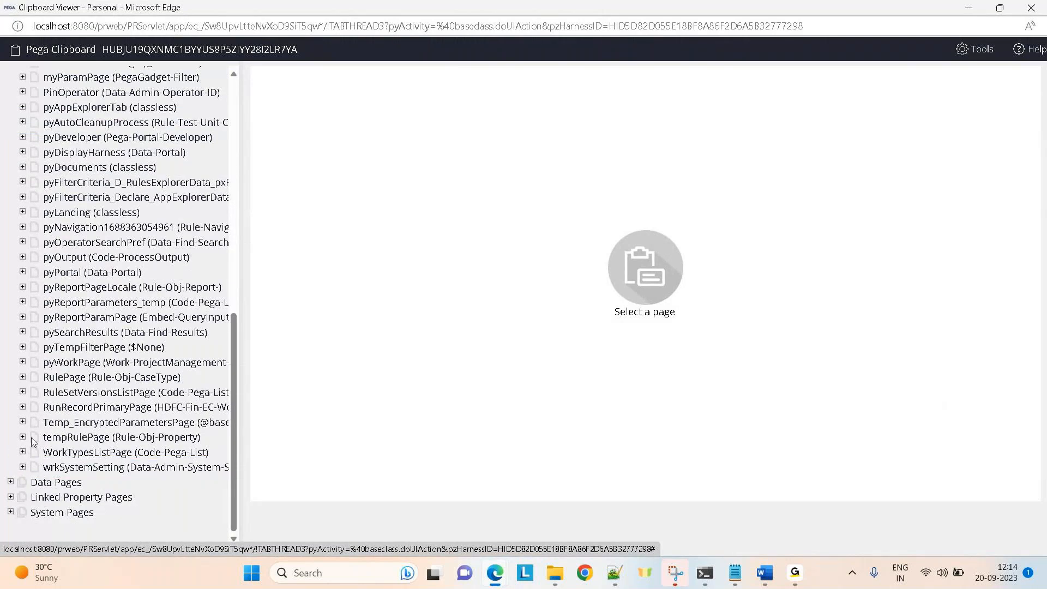
click(44, 397)
click(24, 408)
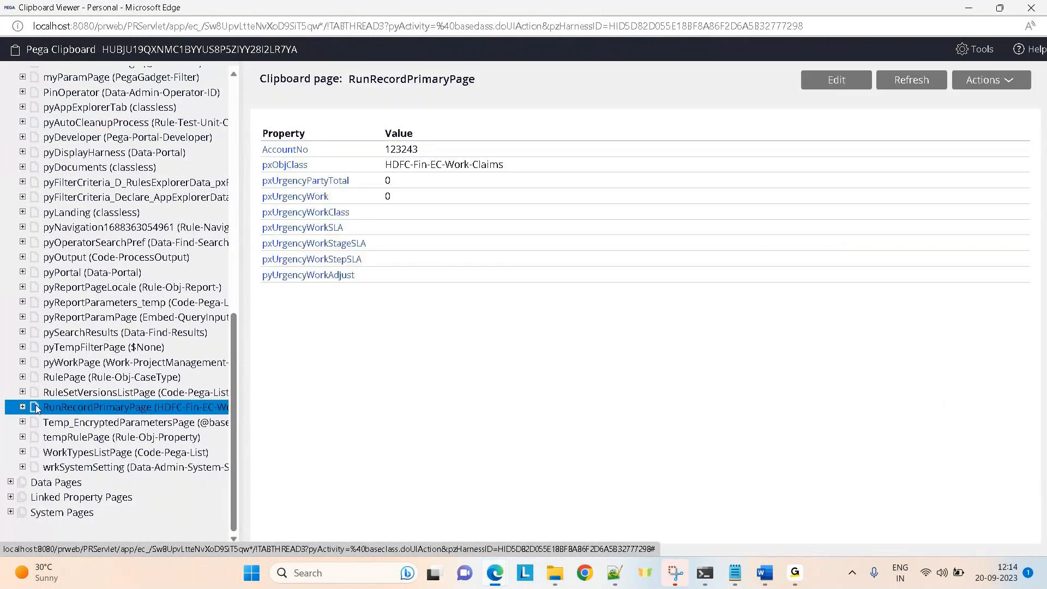
click(23, 408)
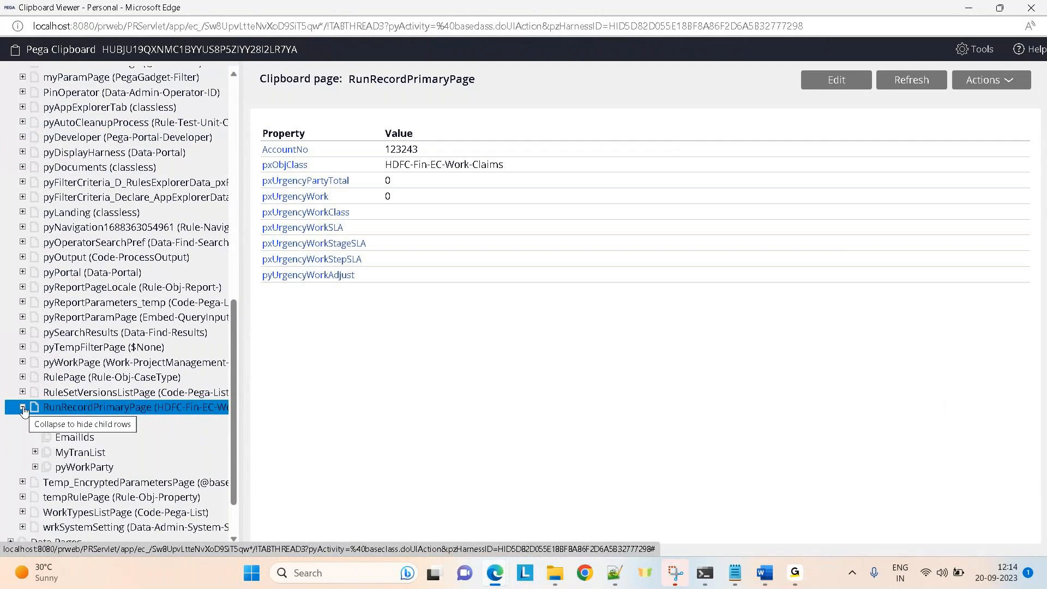
click(35, 468)
click(85, 484)
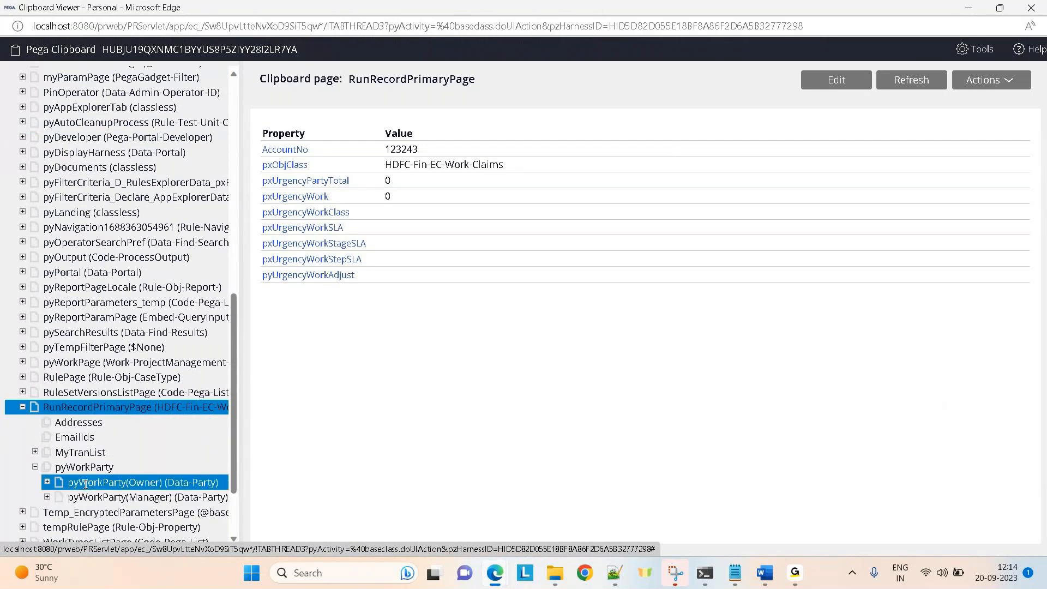
drag(86, 483, 86, 498)
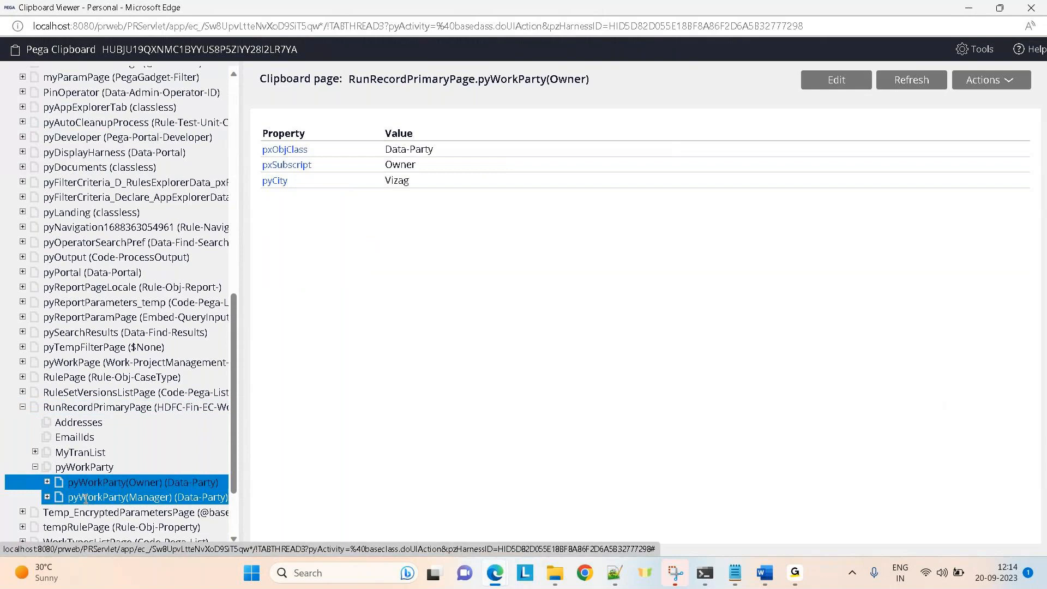
click(86, 498)
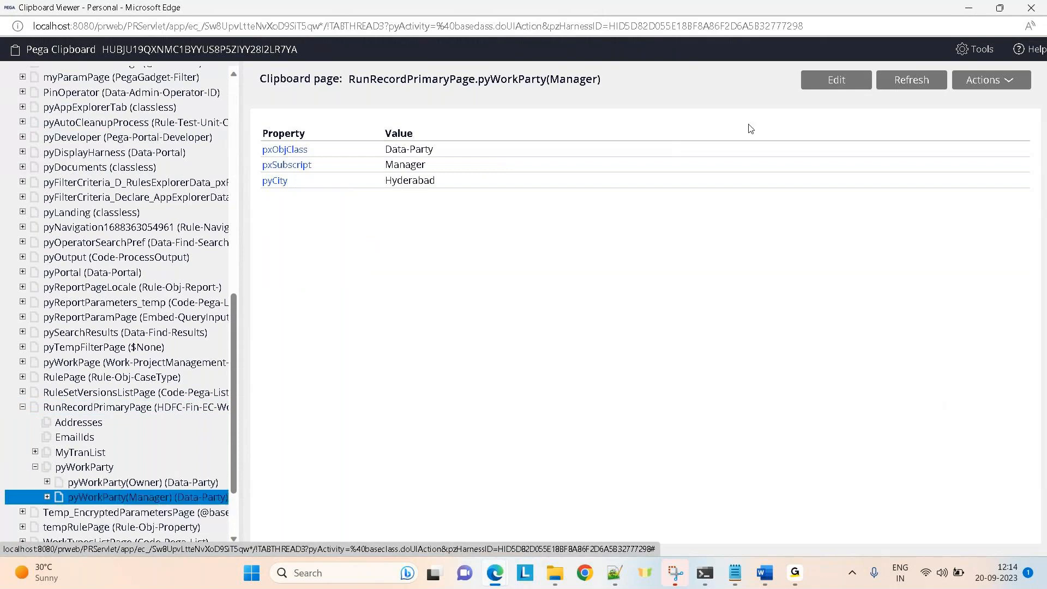
click(968, 7)
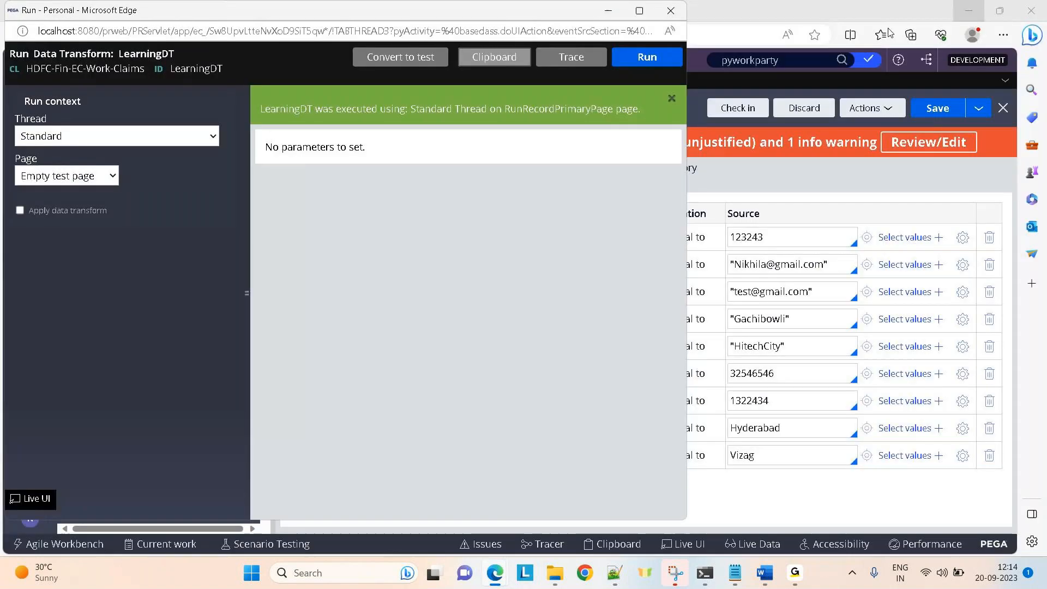
click(708, 181)
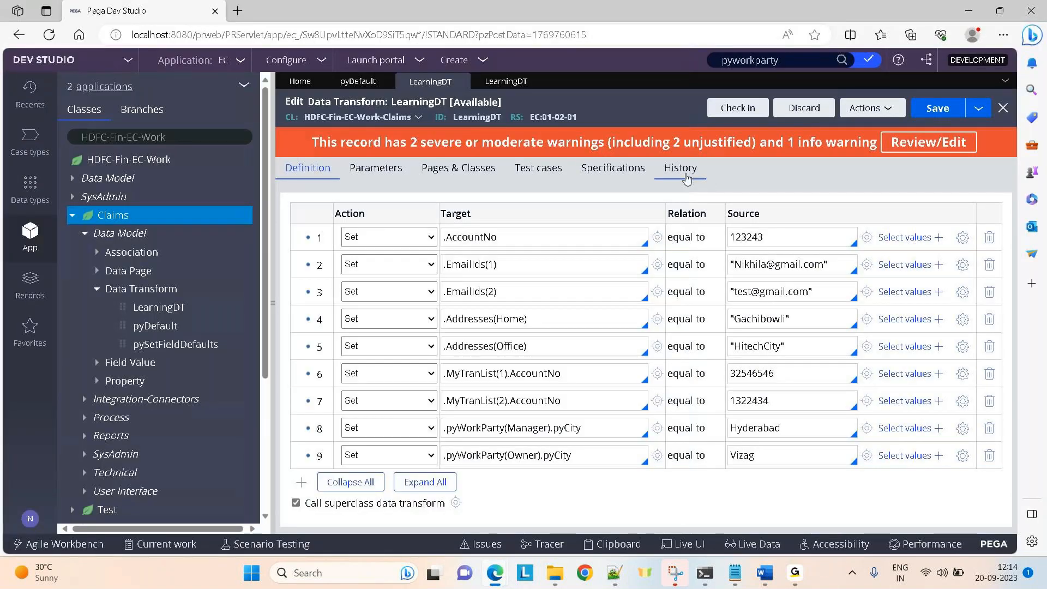
Add a second step to the Work-class LearningDT setting .Test to "Parentclass".
click(506, 81)
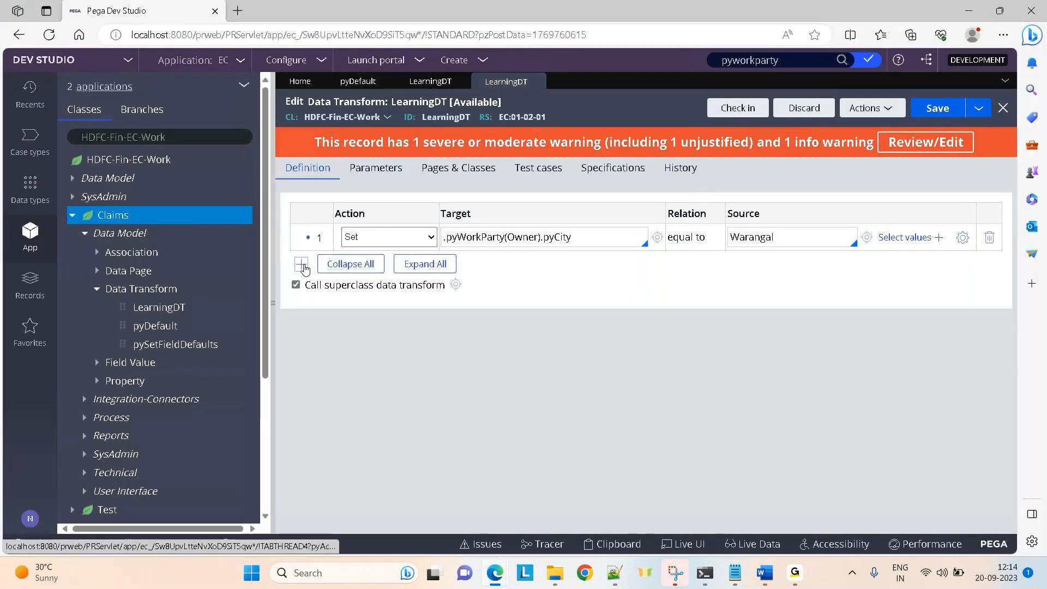
click(301, 264)
text(.)
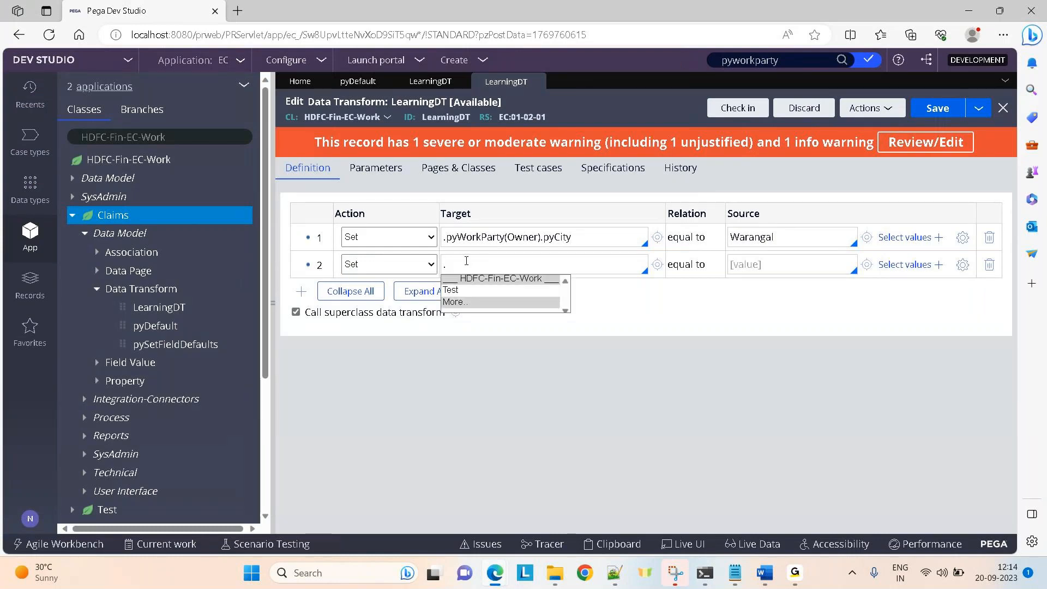
key(Down)
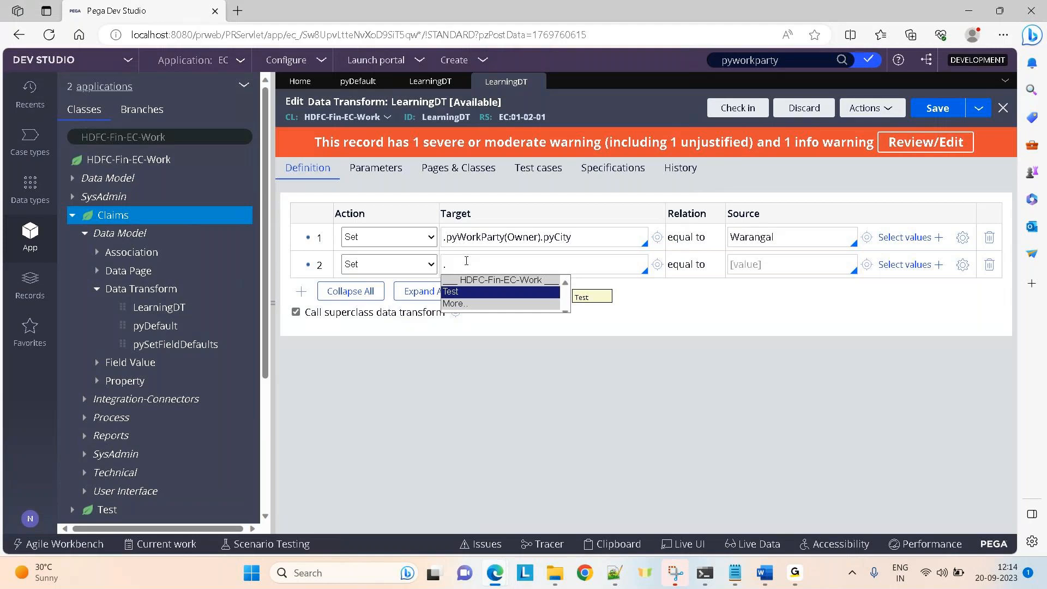
key(Return)
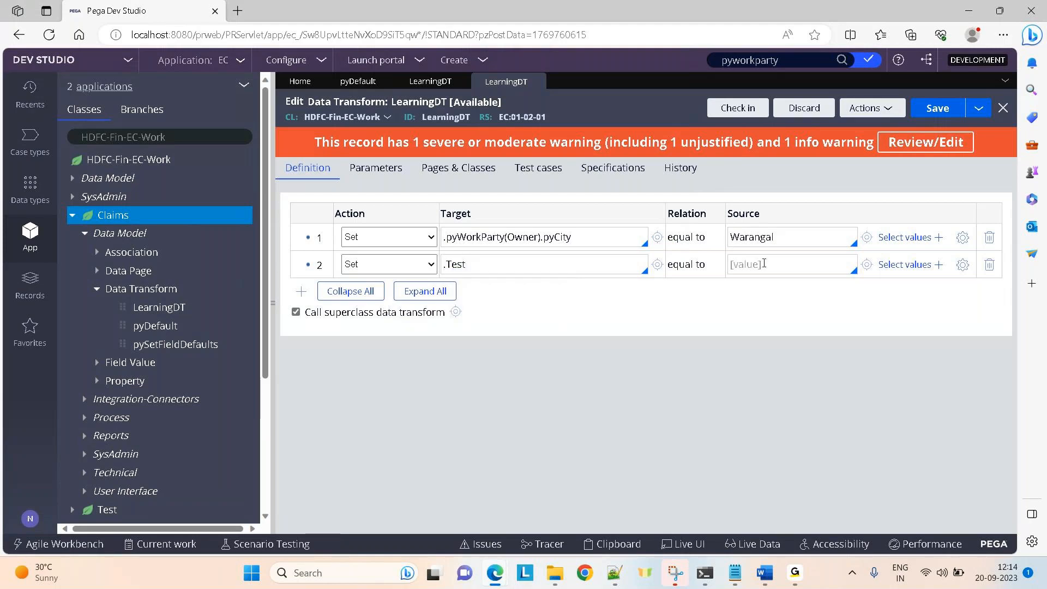
click(657, 264)
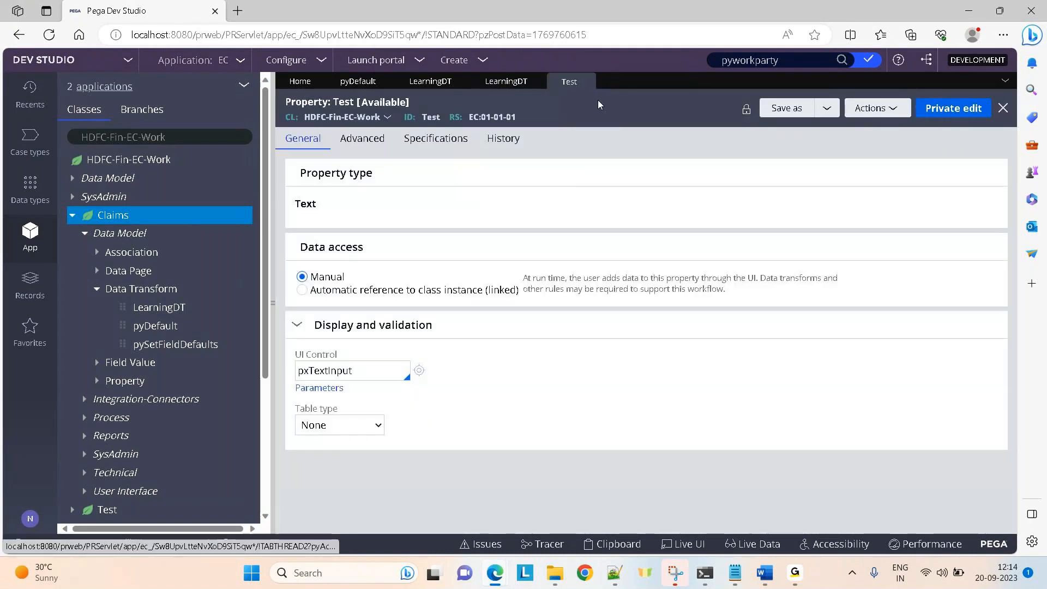
click(586, 82)
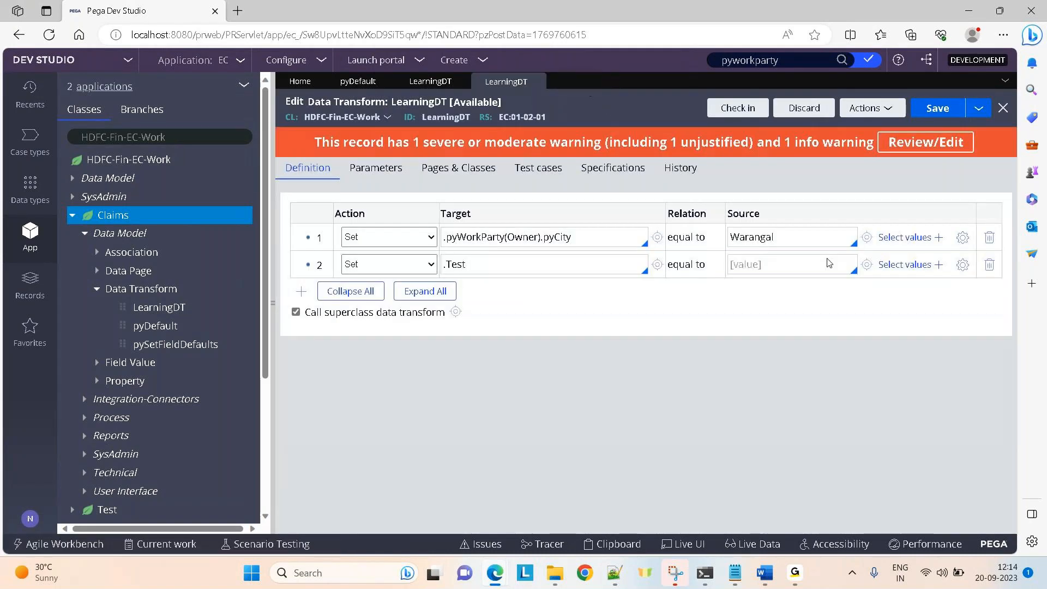
click(776, 268)
text("Parentclass")
click(432, 83)
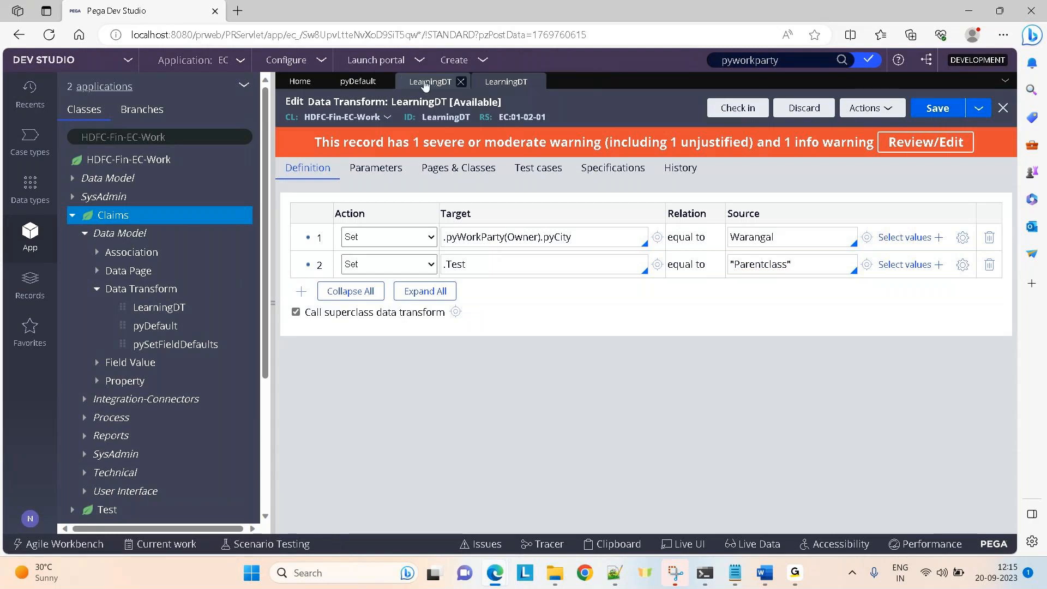
Run the Claims-class LearningDT from the Actions menu.
click(874, 111)
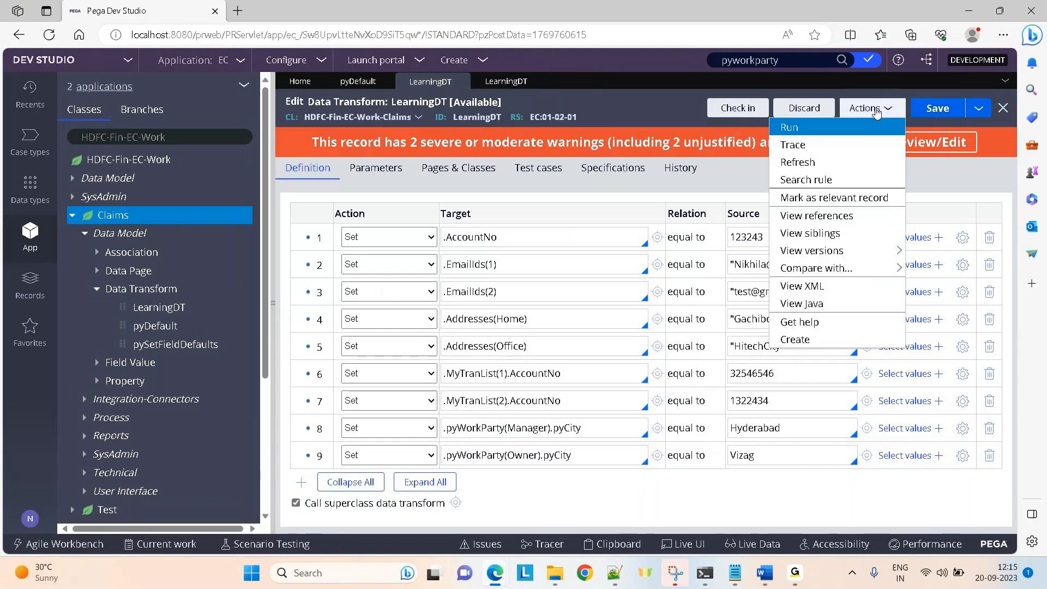
click(859, 129)
click(638, 63)
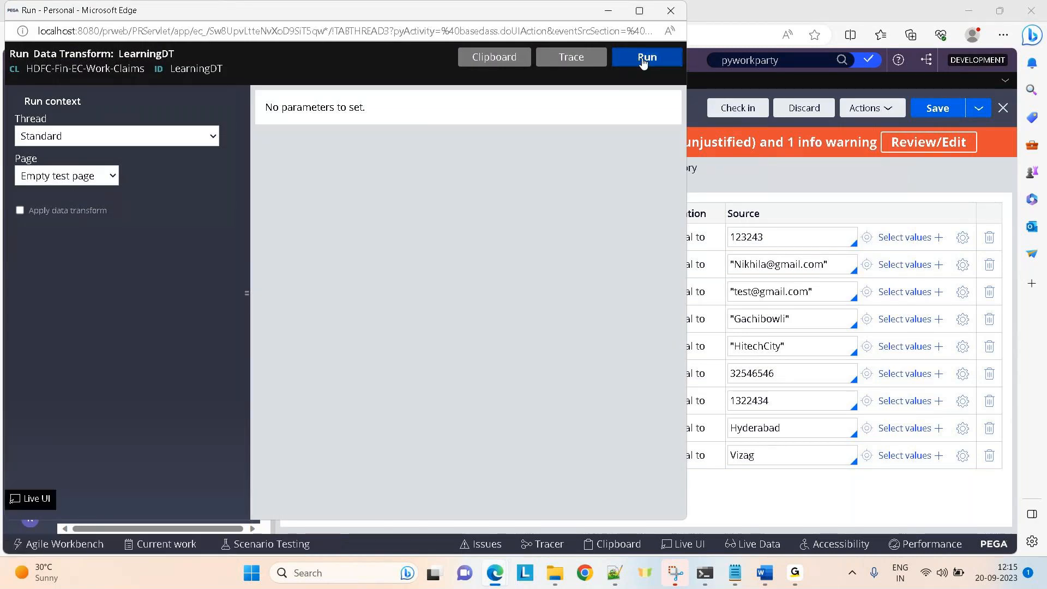
click(1035, 15)
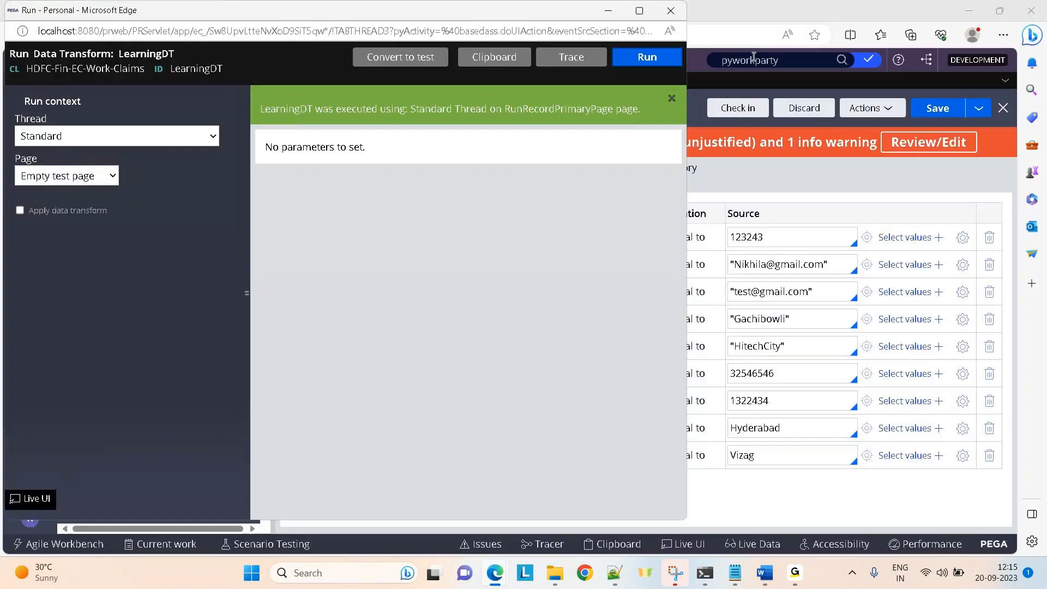
On the clipboard, confirm Test is Parentclass, Owner city Vizag and Manager city Hyderabad.
click(490, 60)
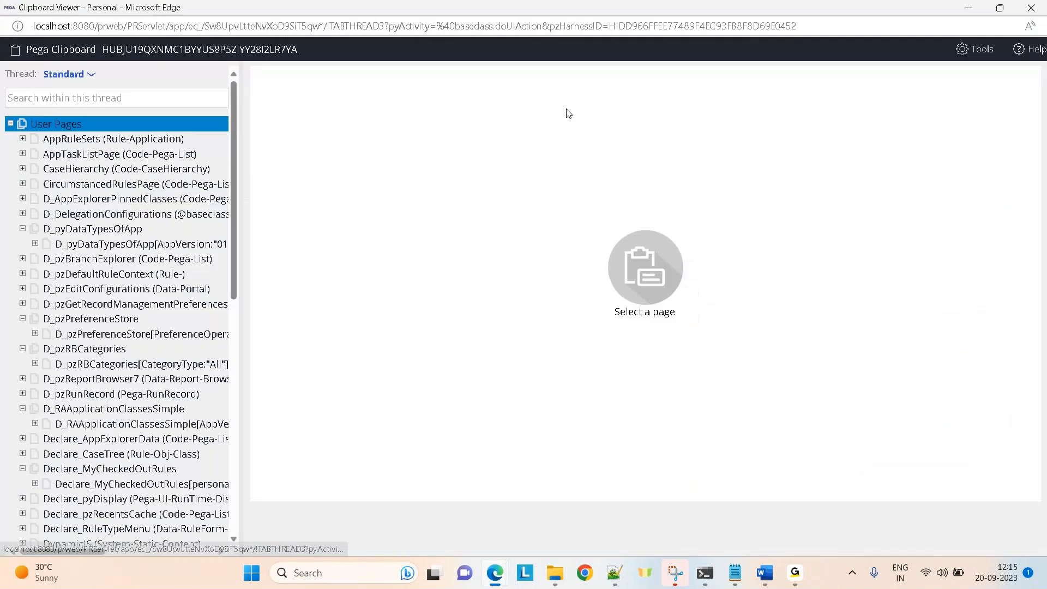
drag(234, 202, 251, 495)
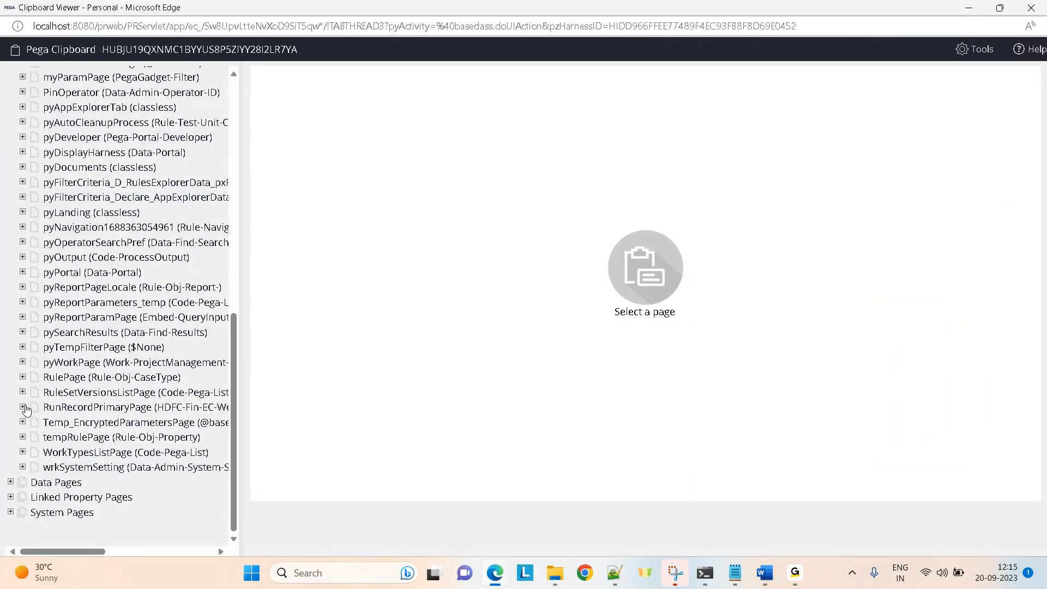
click(62, 405)
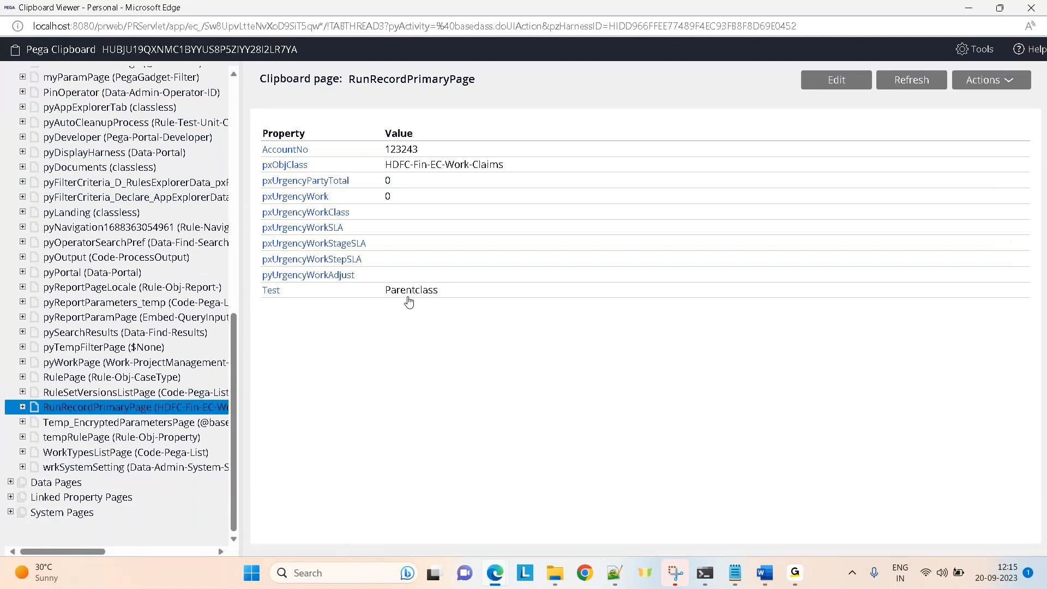
click(22, 407)
click(35, 467)
click(76, 472)
click(92, 482)
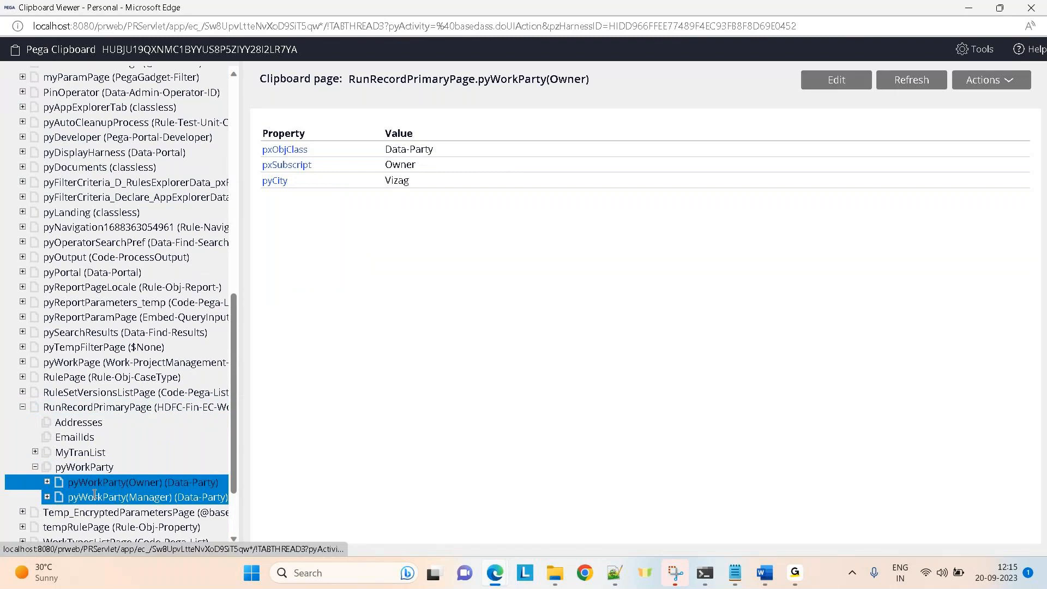
click(94, 495)
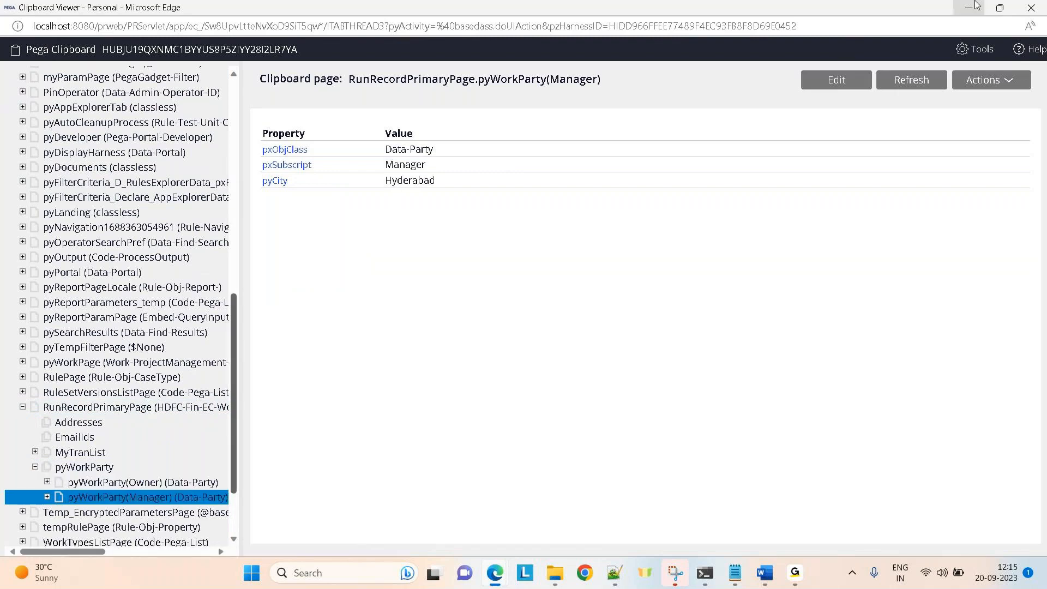
Close the run windows and return to the Claims LearningDT.
click(969, 8)
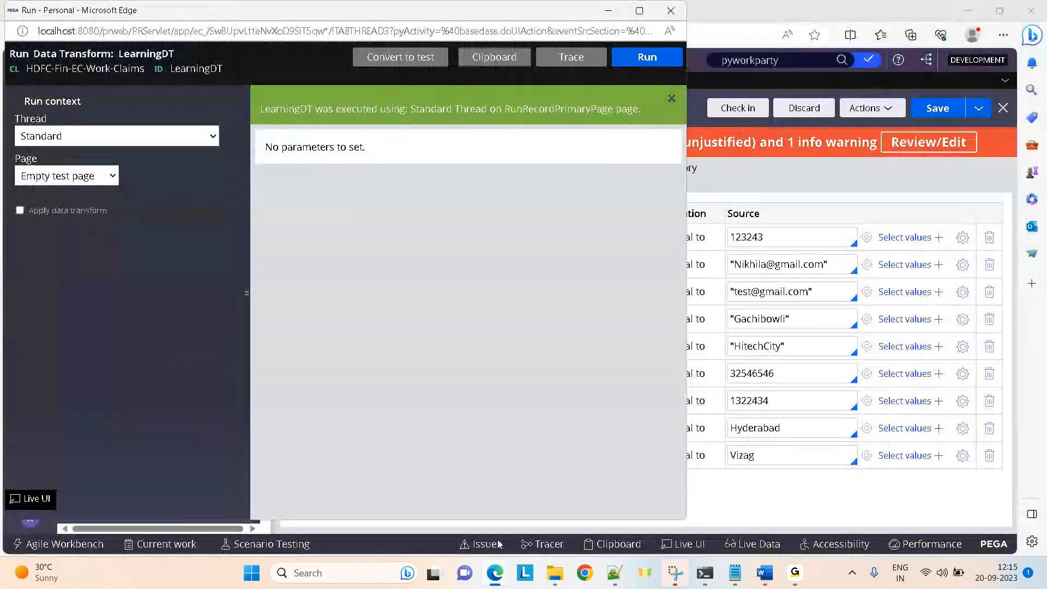
mouse_move(495, 573)
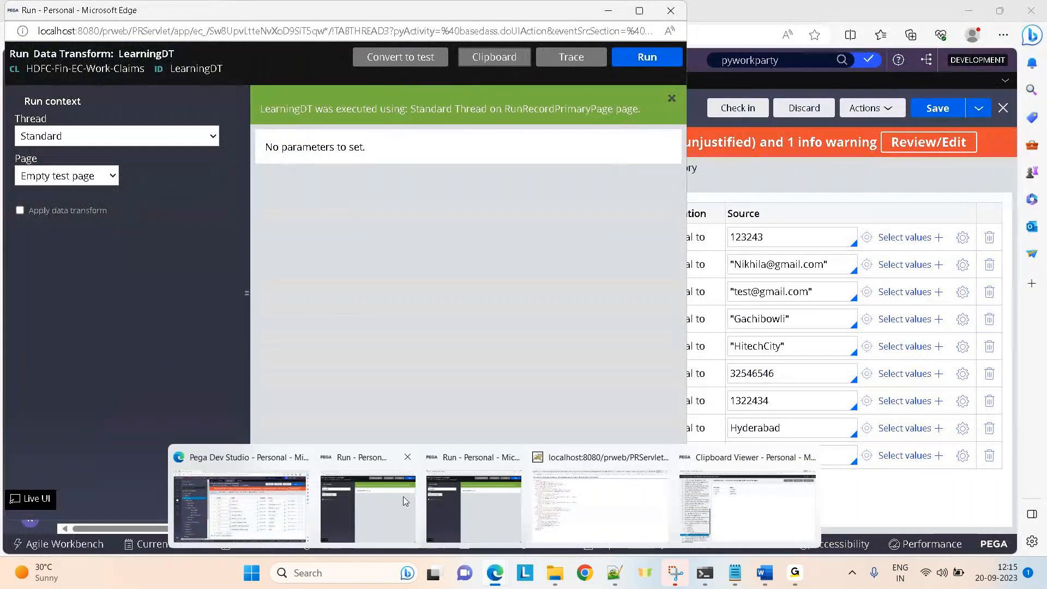
click(407, 457)
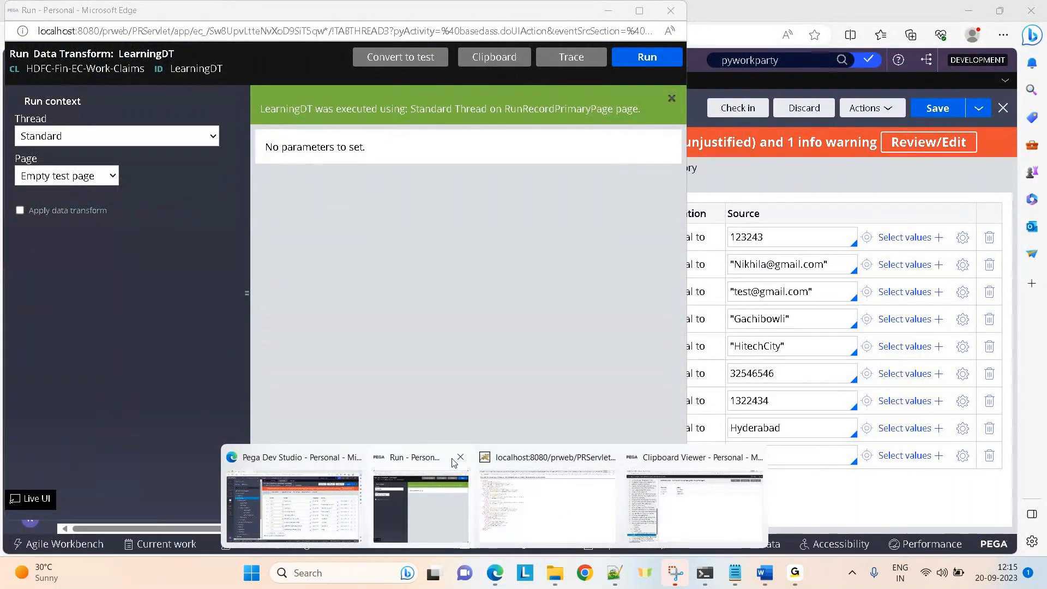
click(460, 457)
click(385, 489)
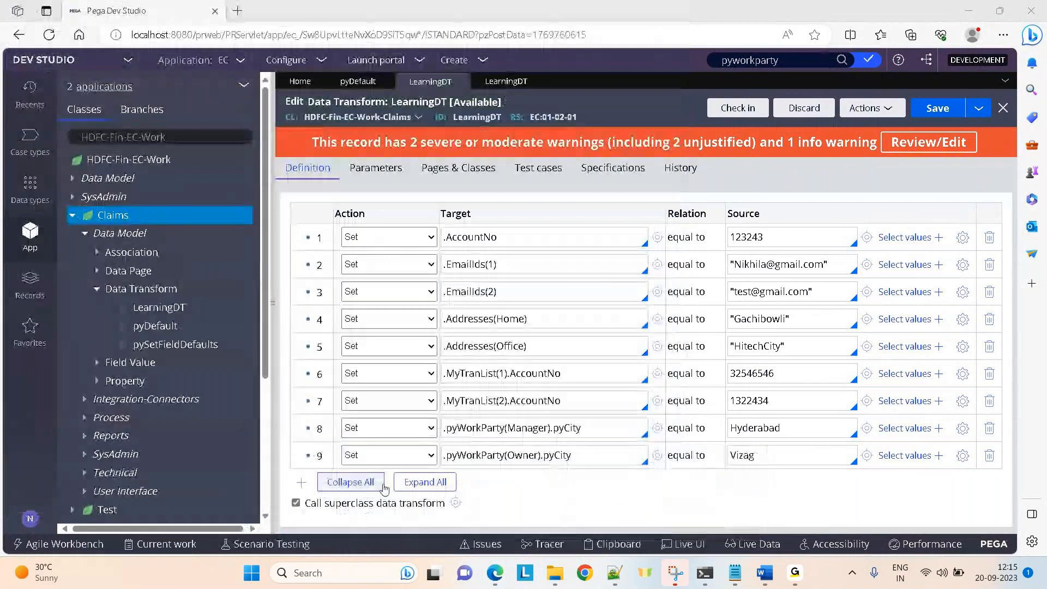
click(357, 81)
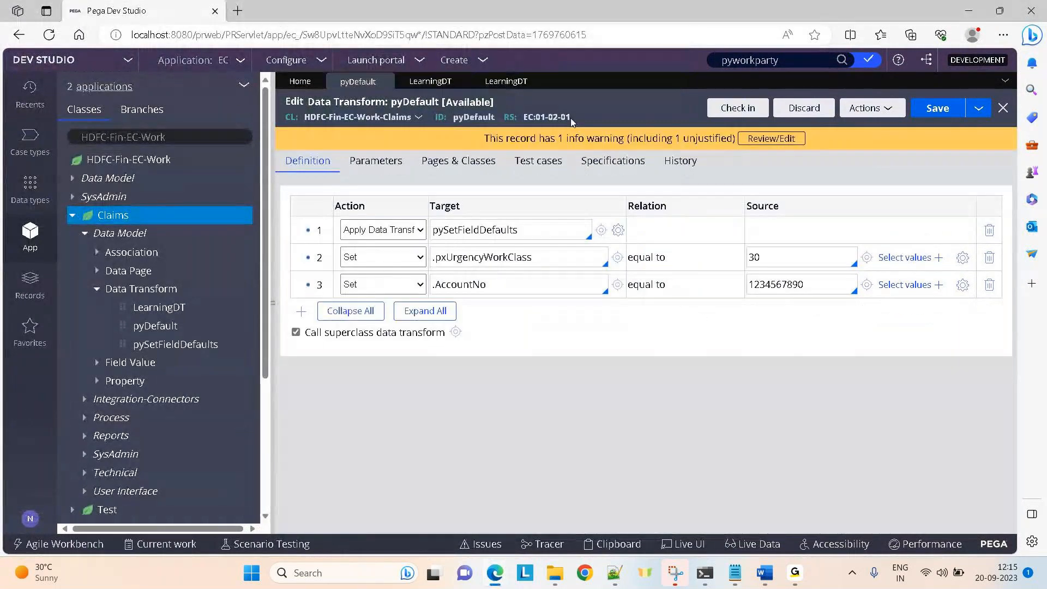
click(436, 83)
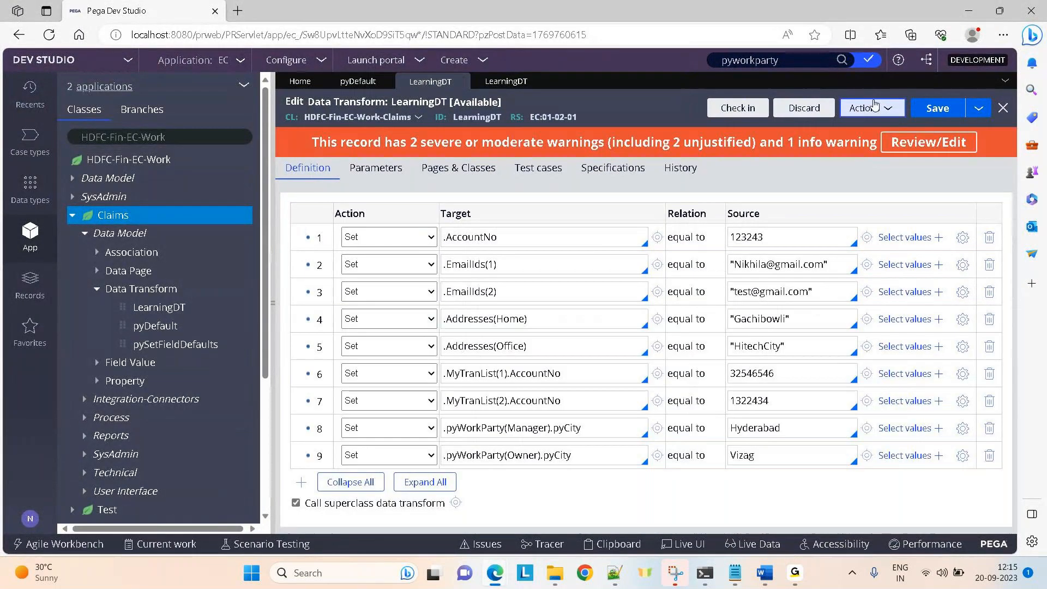
Run the Claims LearningDT again from the Actions menu.
click(865, 109)
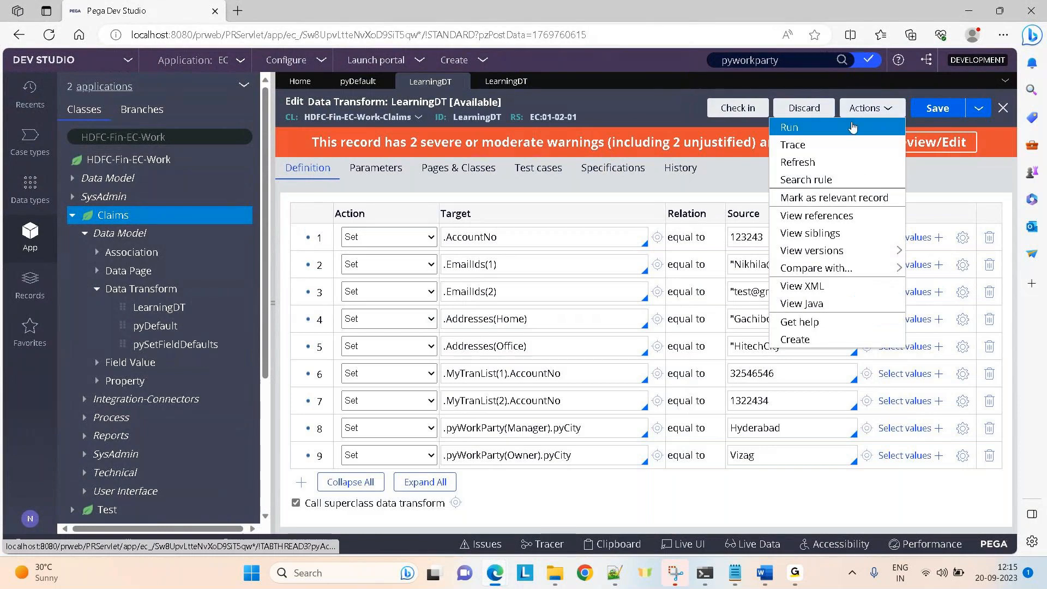
click(851, 127)
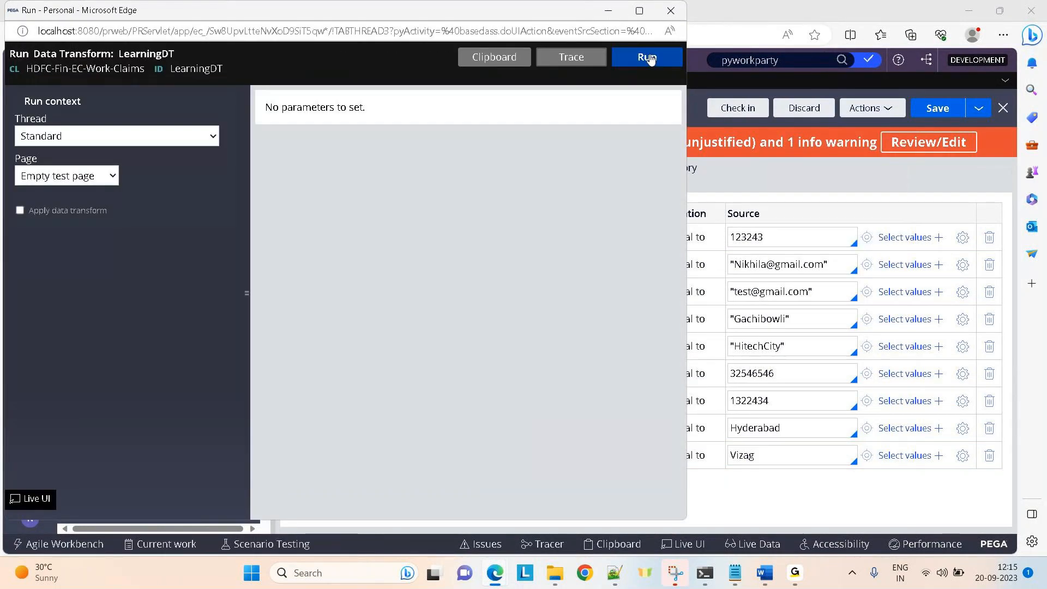
click(648, 58)
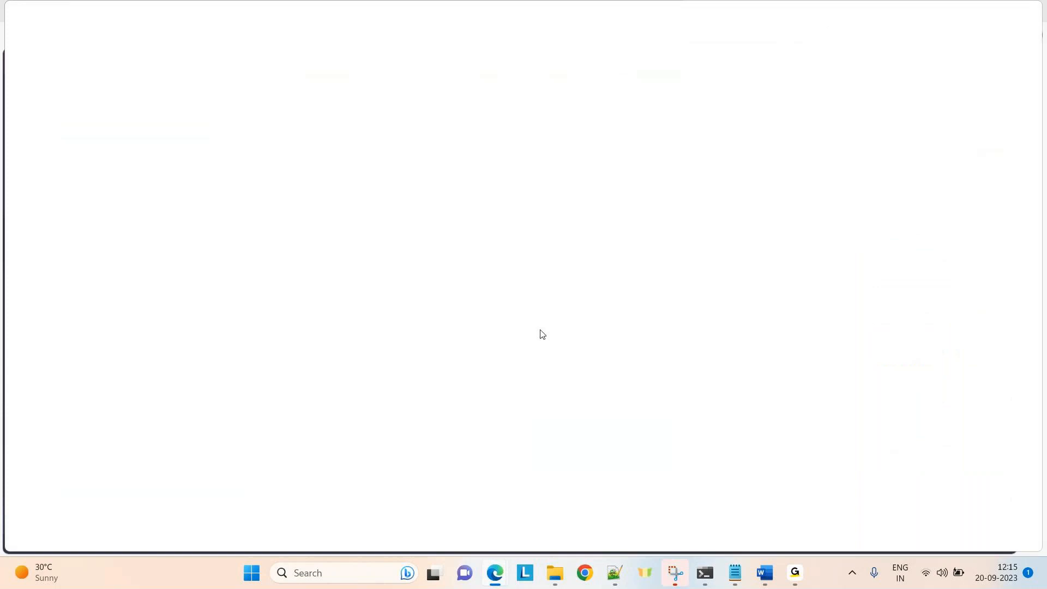
Review the maximized Tracer to confirm all nine Set steps executed, then close it.
mouse_move(513, 562)
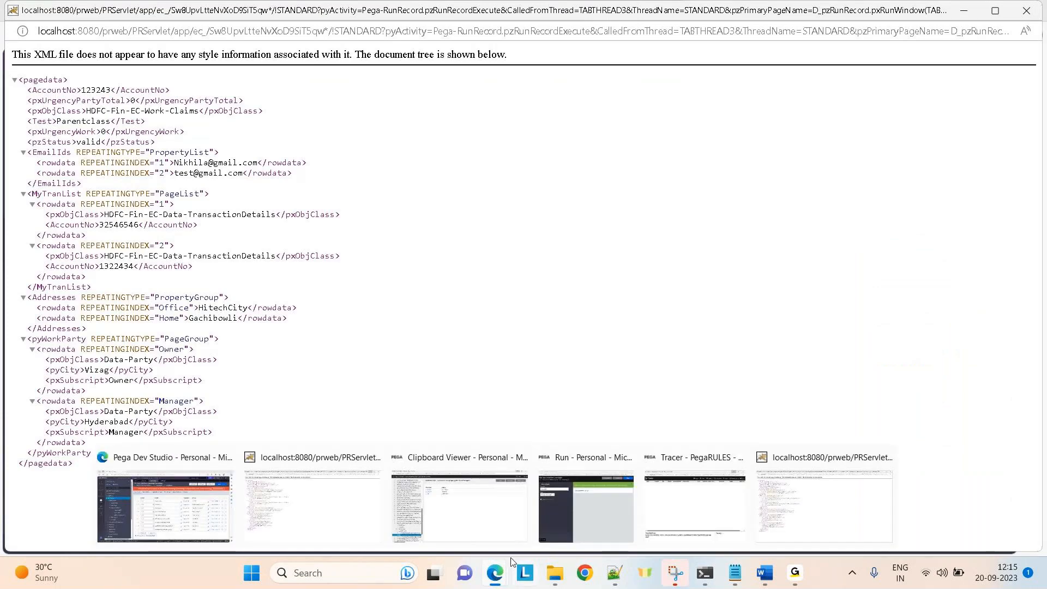
click(675, 524)
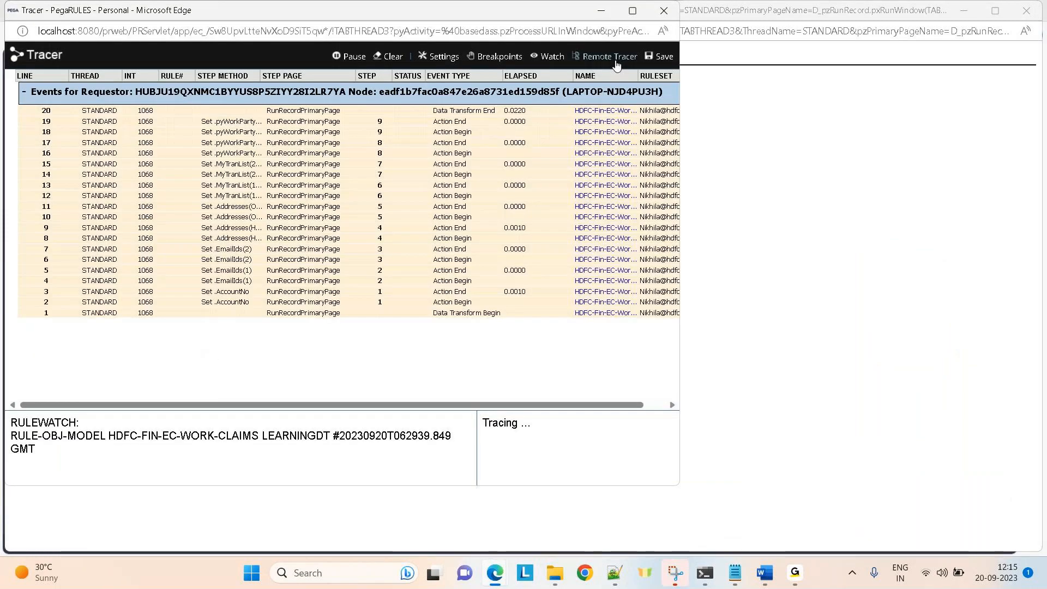
click(632, 11)
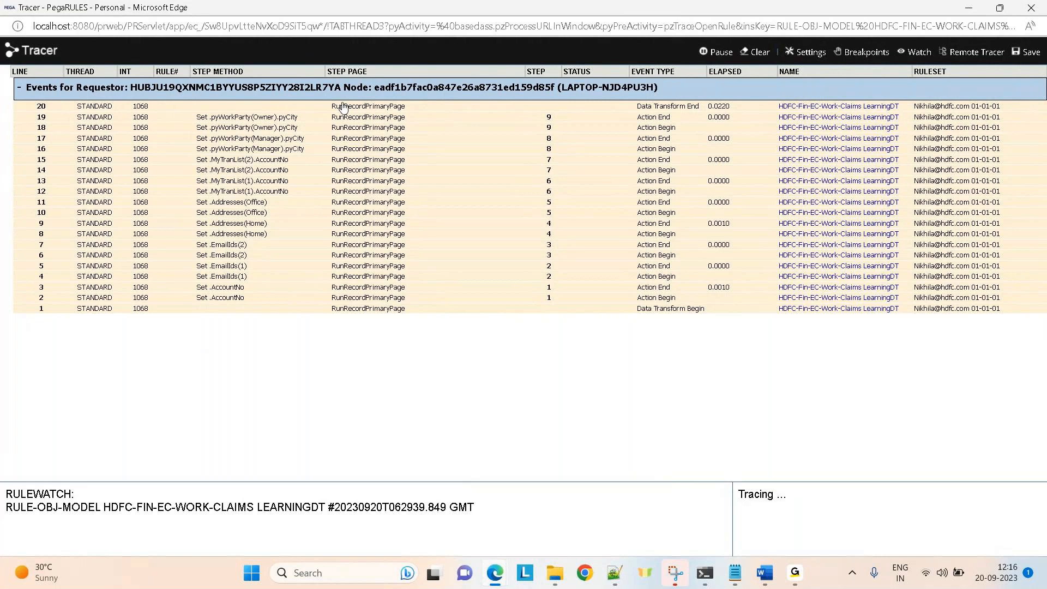
click(1033, 9)
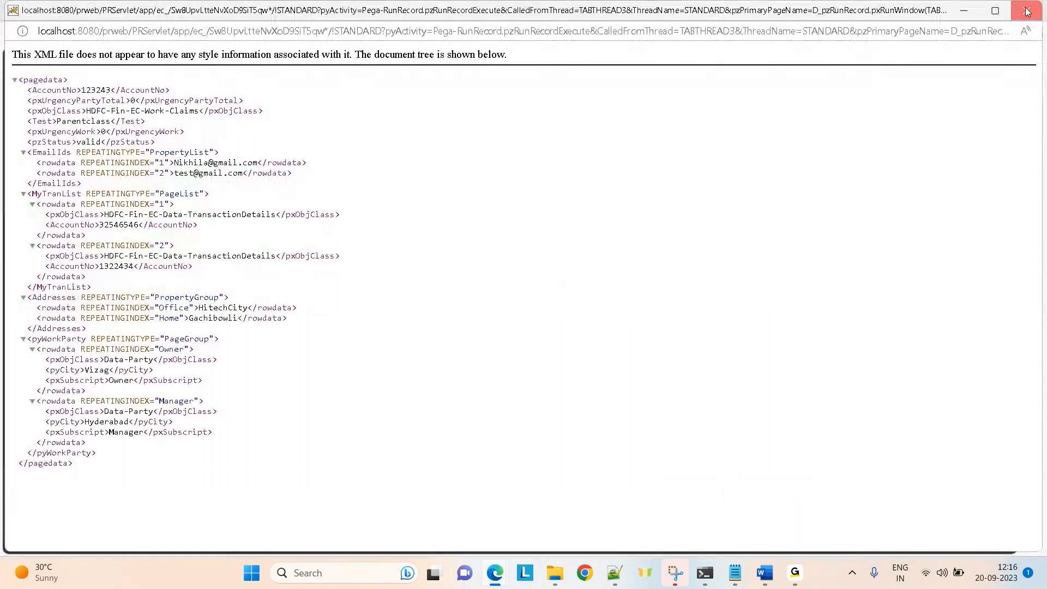
click(1033, 10)
click(772, 523)
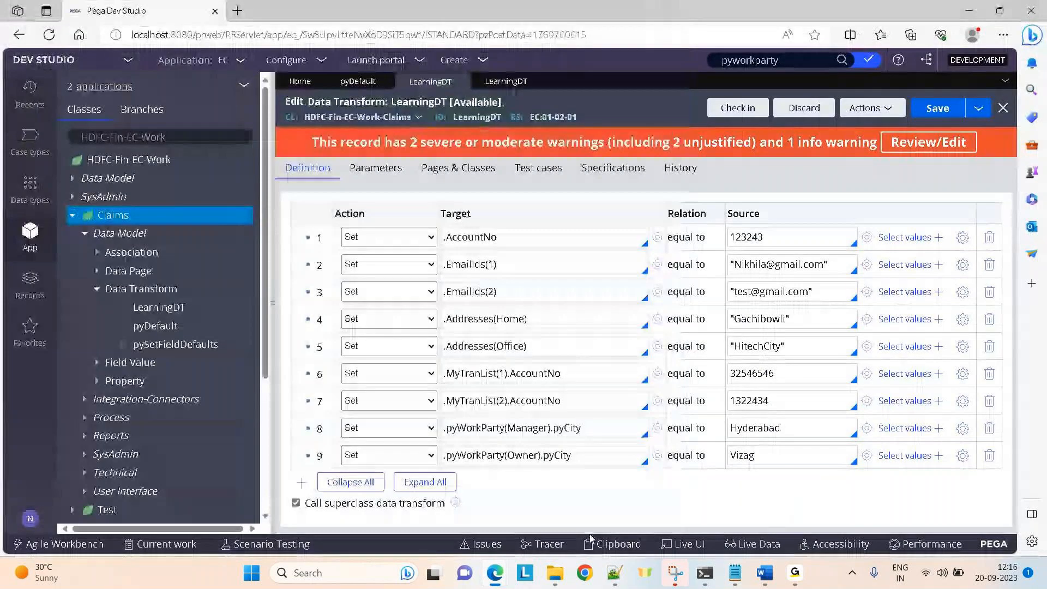
click(542, 544)
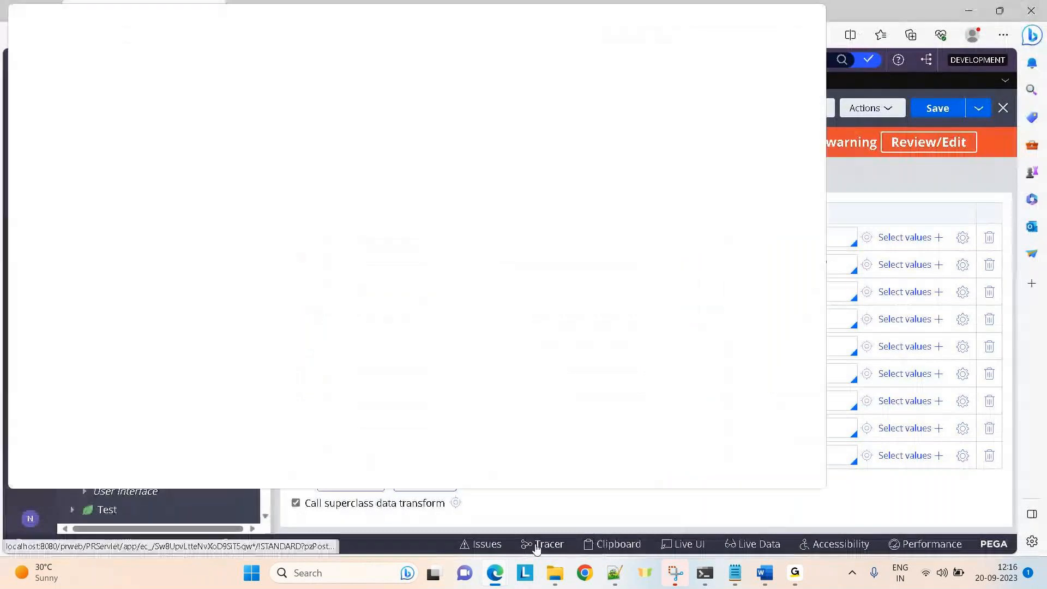
Run the Claims LearningDT data transform from its Actions menu.
click(877, 109)
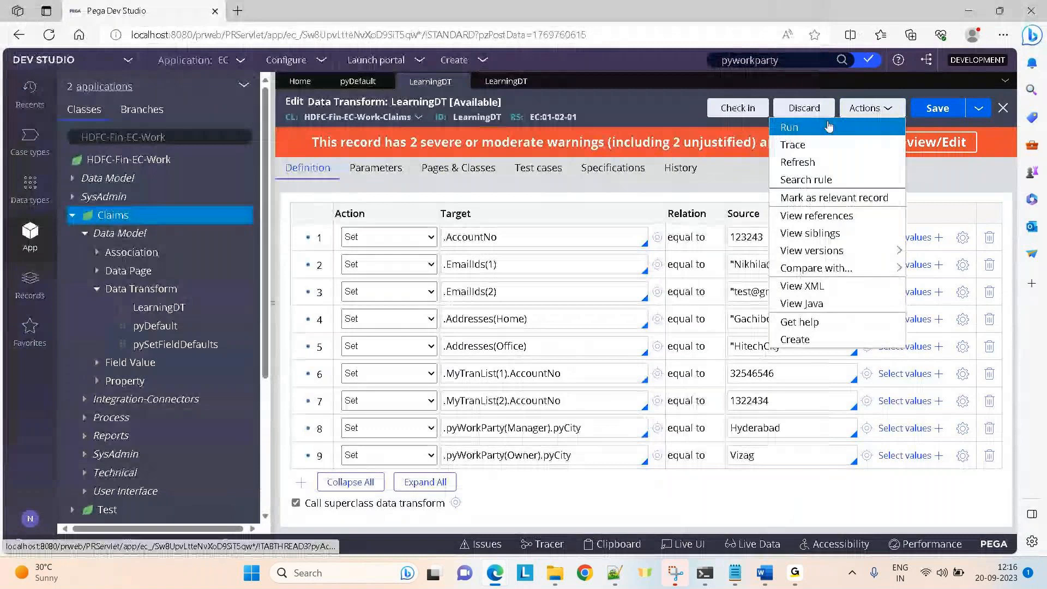
click(829, 126)
click(649, 57)
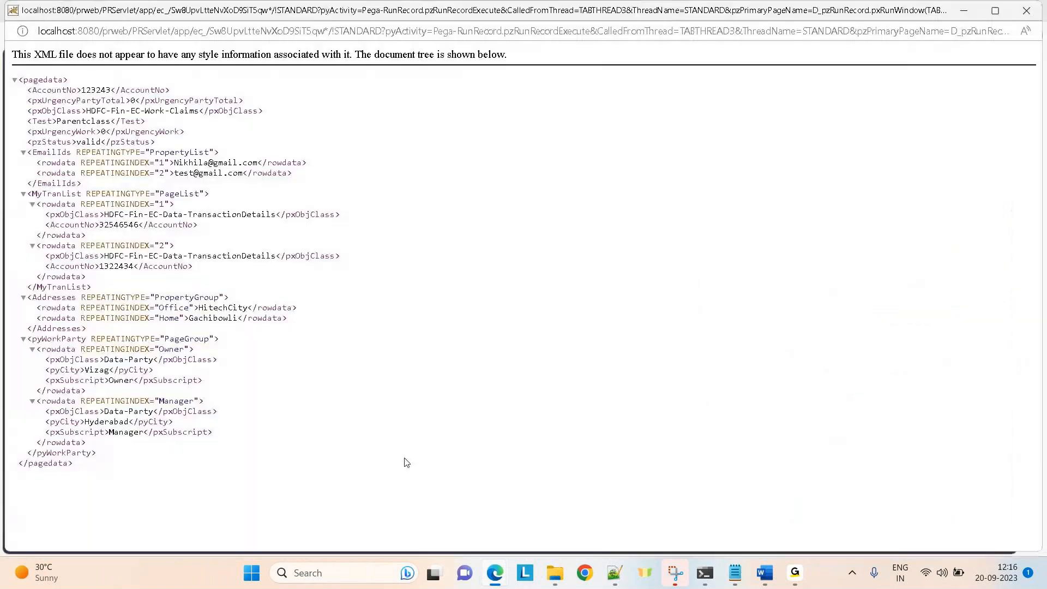
Maximize the Tracer to see the Work-class LearningDT steps run before the Claims steps.
mouse_move(495, 573)
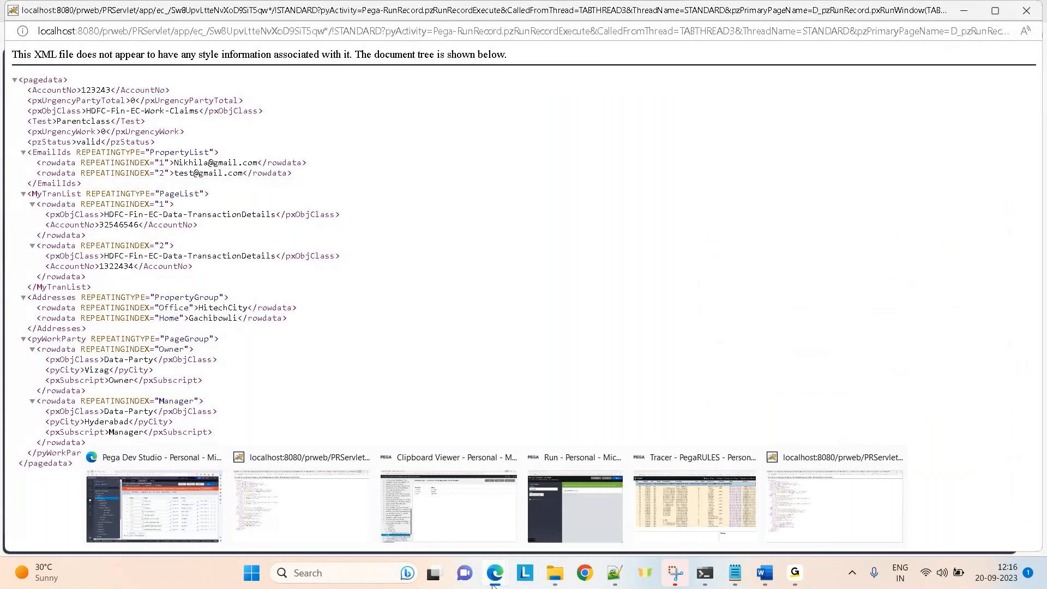
click(688, 516)
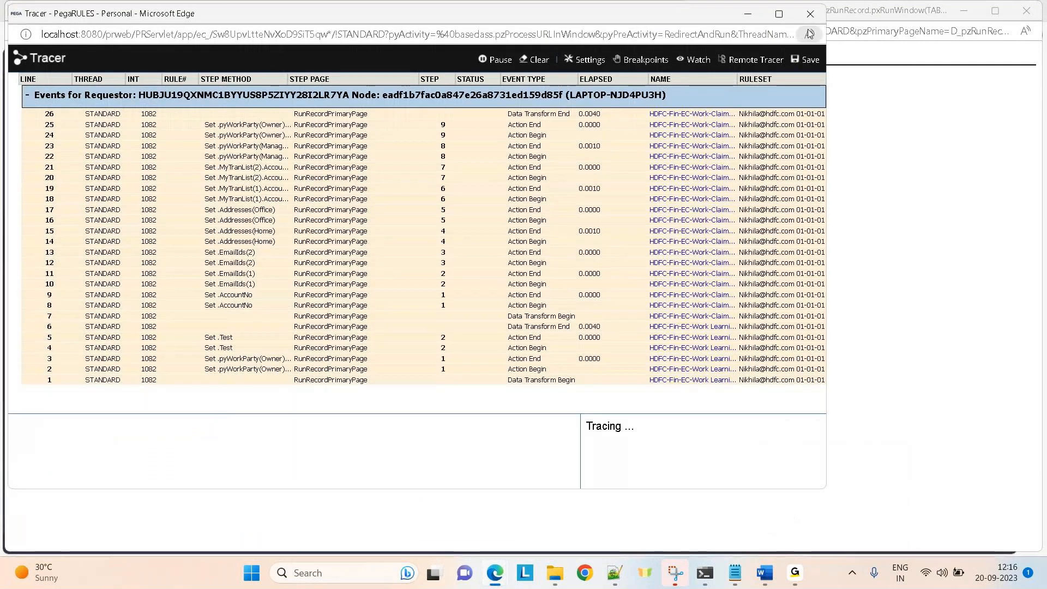
click(779, 14)
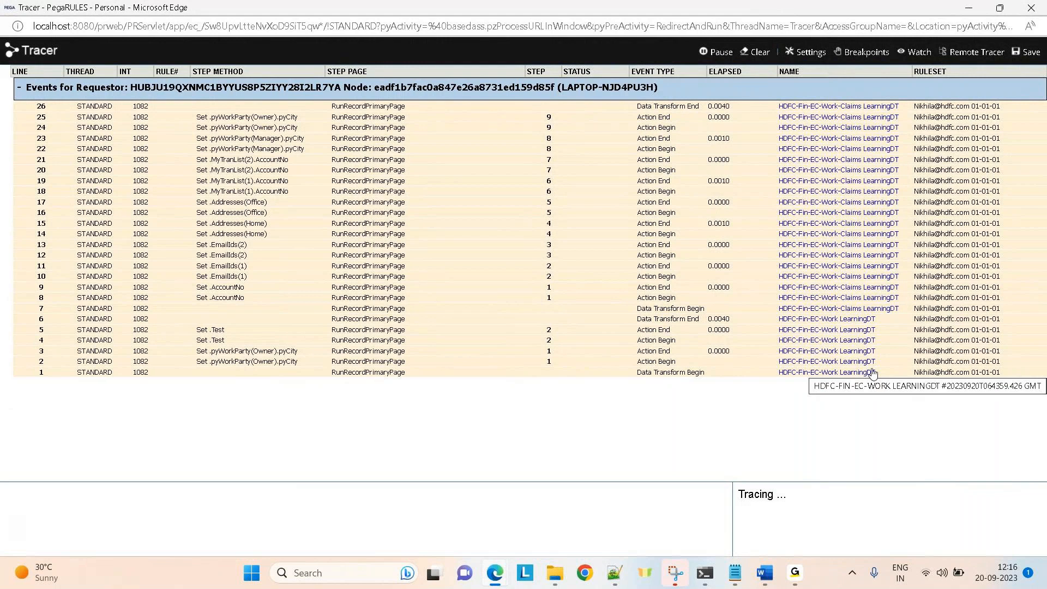
mouse_move(495, 572)
click(206, 485)
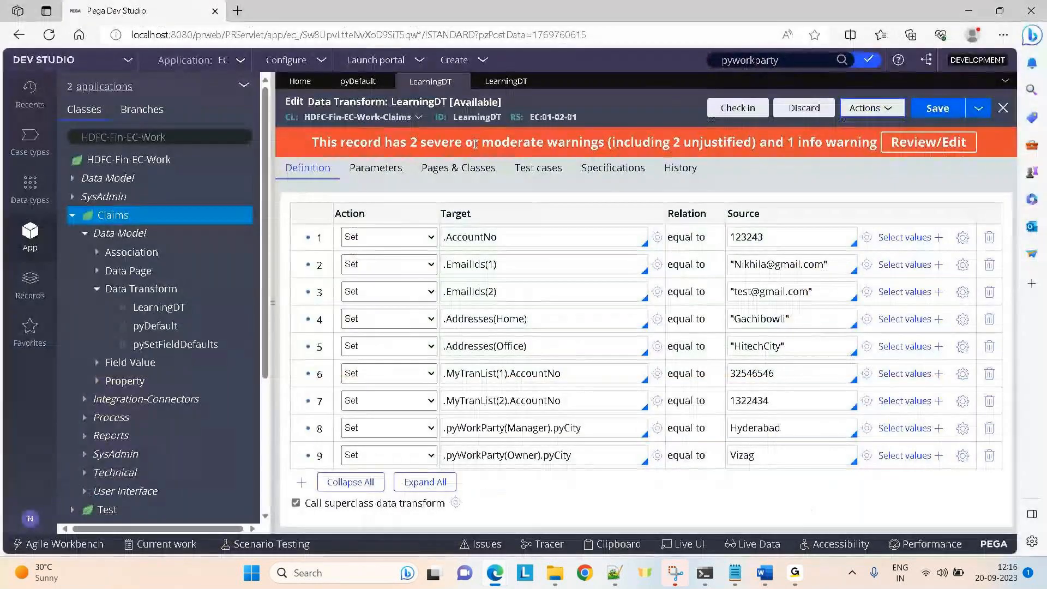
Select the LearningDT rule ID and compare it with the Tracer events.
double_click(472, 117)
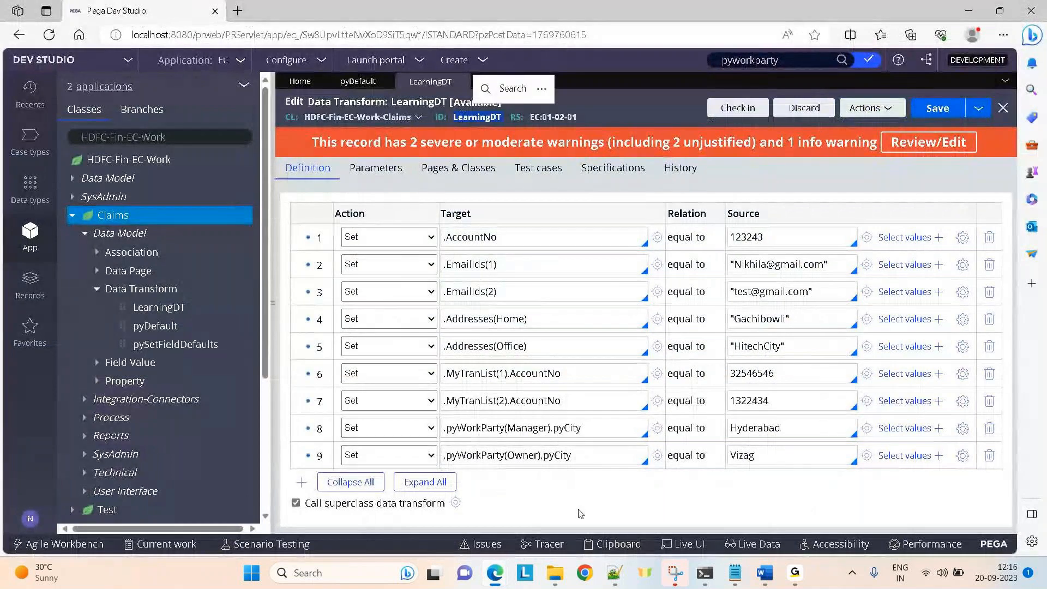
mouse_move(495, 572)
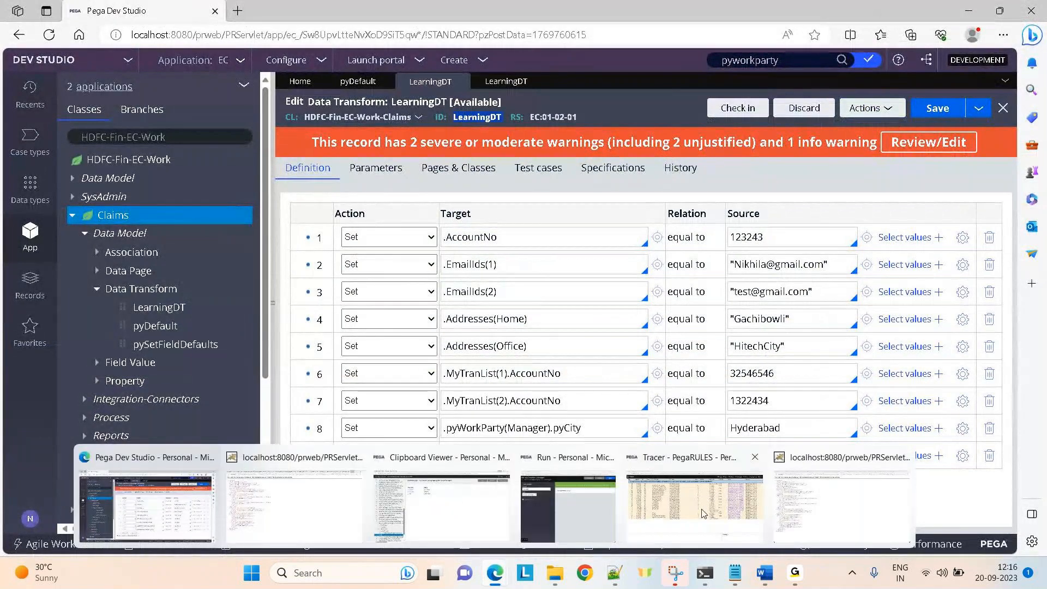
click(734, 515)
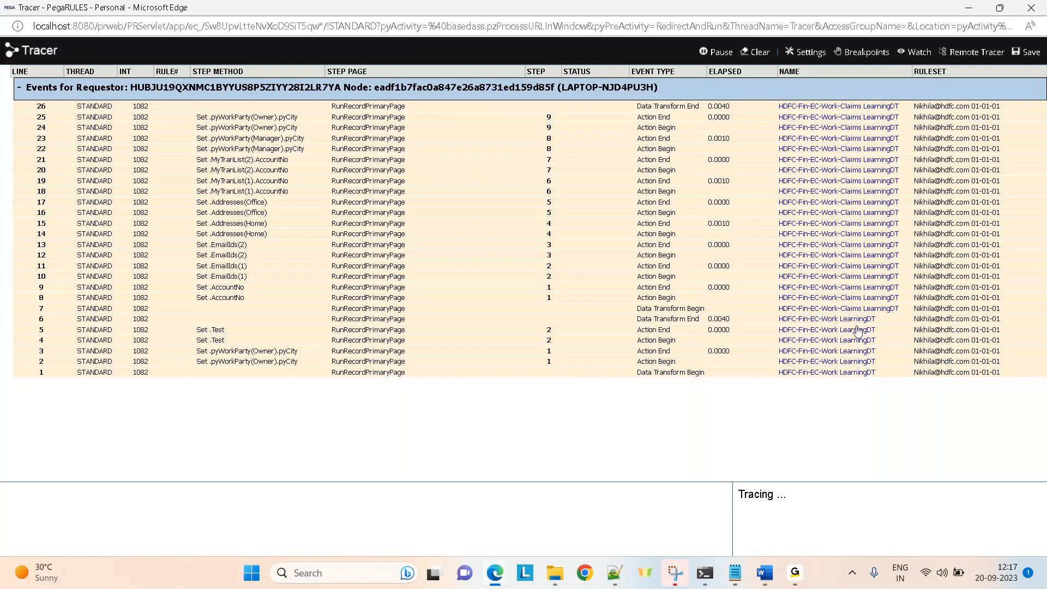
Review the Work-class LearningDT setting Owner city to Warangal and Test to Parentclass, then return to the Tracer.
mouse_move(497, 581)
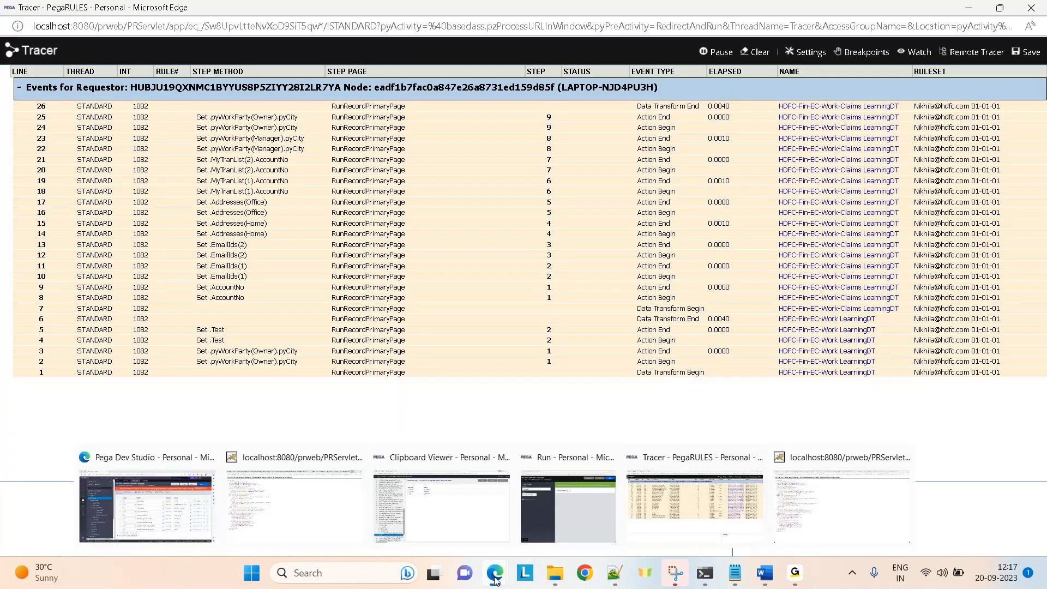
click(147, 507)
click(507, 81)
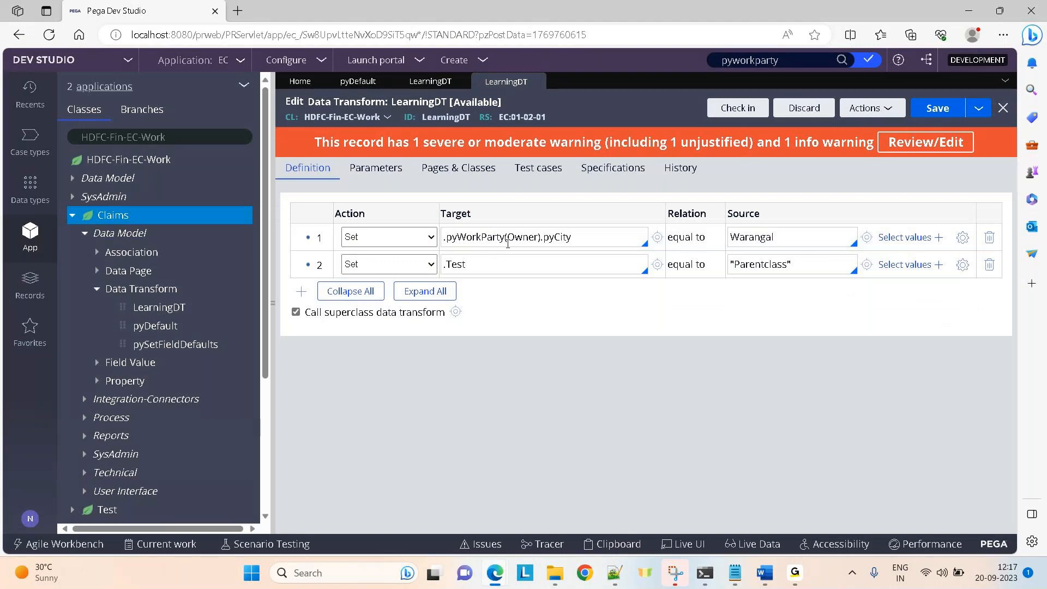
click(495, 573)
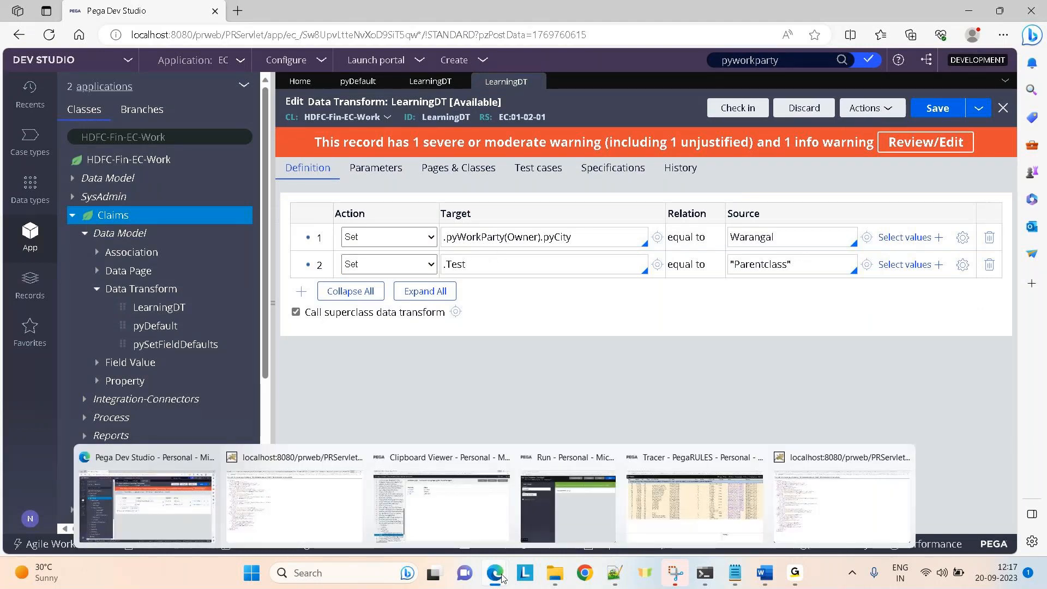
click(701, 526)
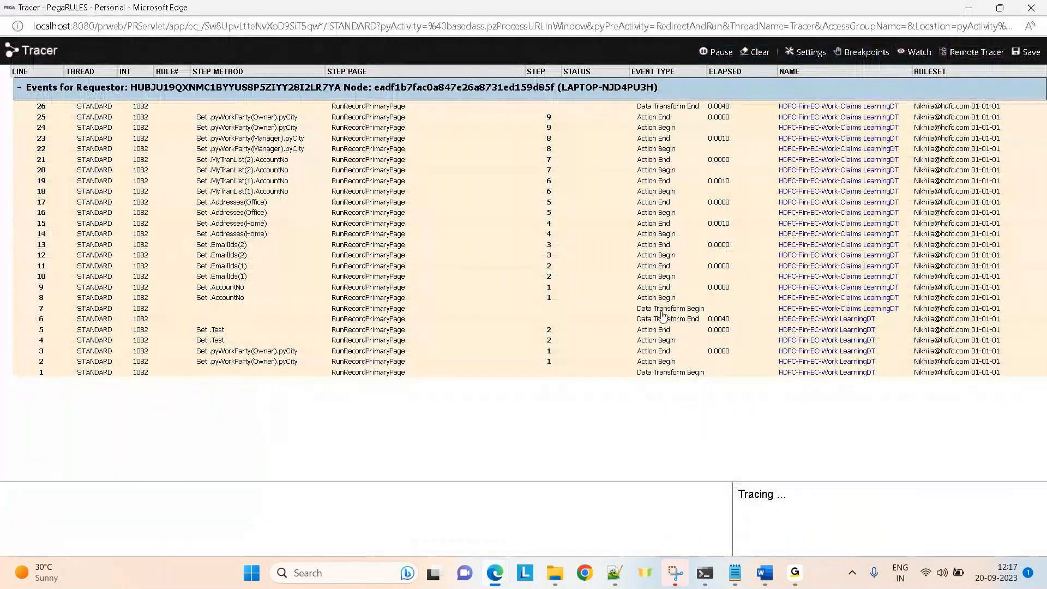
Inspect page properties at the Set .Test trace step, noting the Warangal Owner city.
click(359, 330)
double_click(192, 354)
click(79, 315)
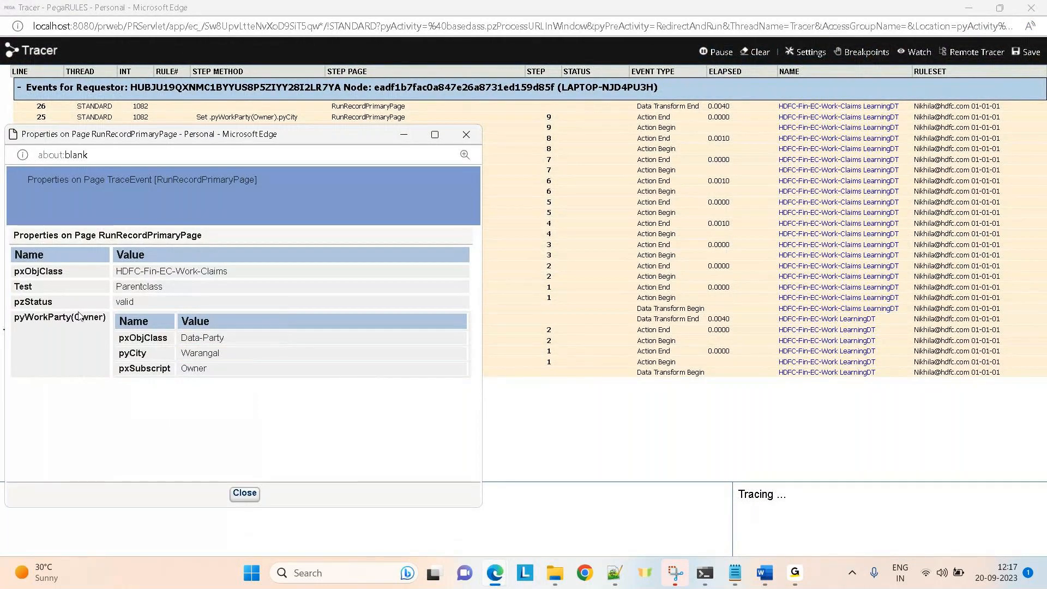
double_click(79, 316)
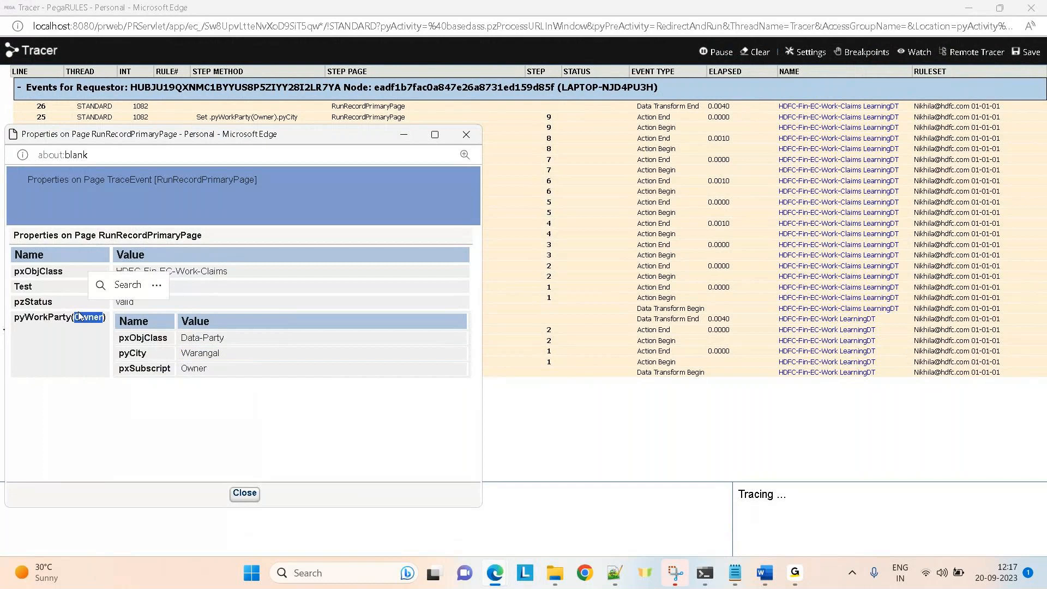
click(244, 495)
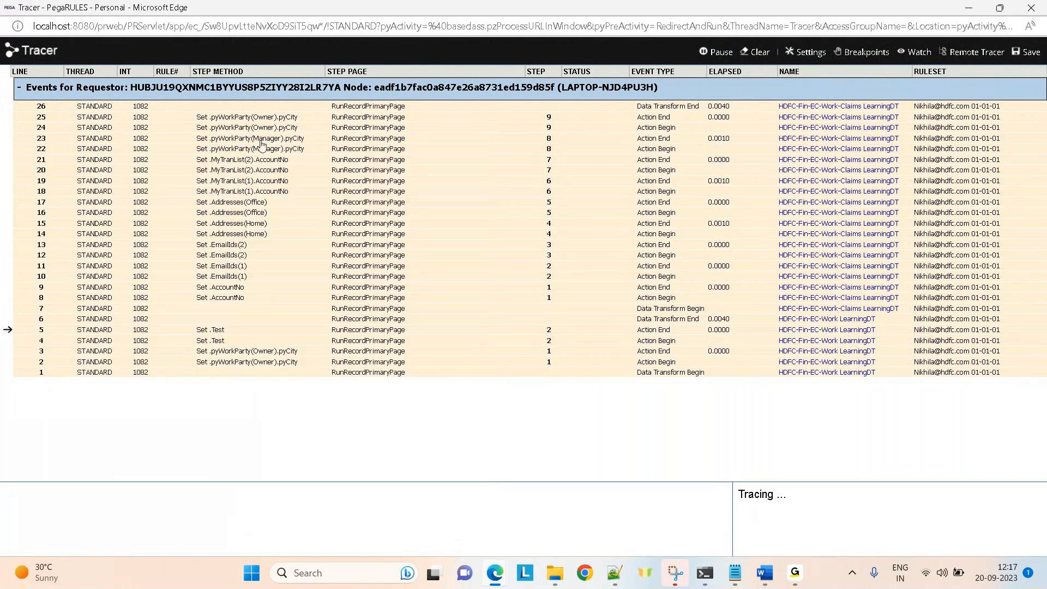
Check the final trace step's page properties, confirming Test holds Parentclass, then minimize the popup.
click(382, 112)
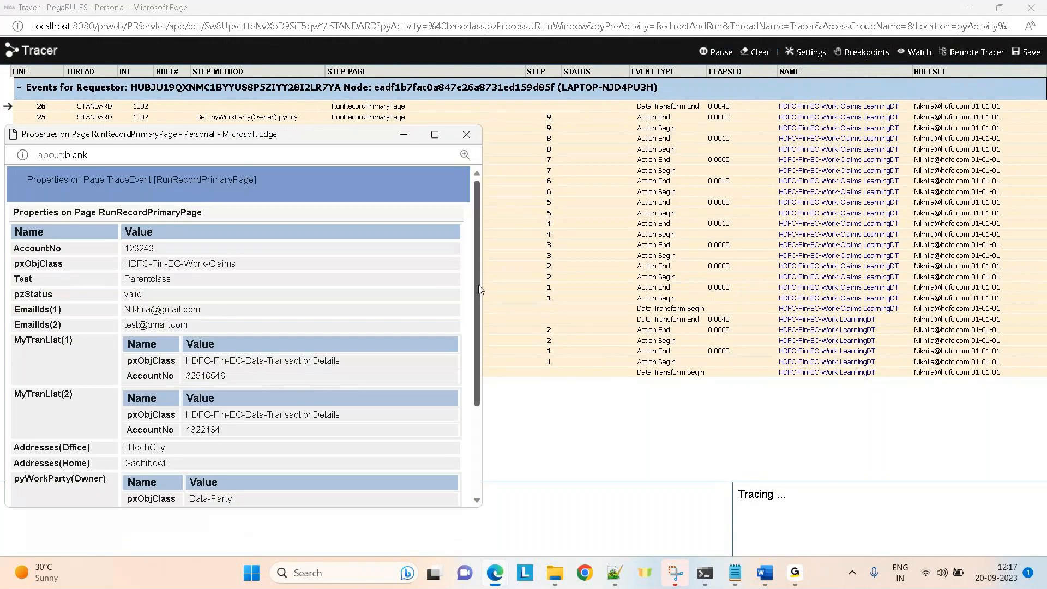
scroll(210, 424, down, 3)
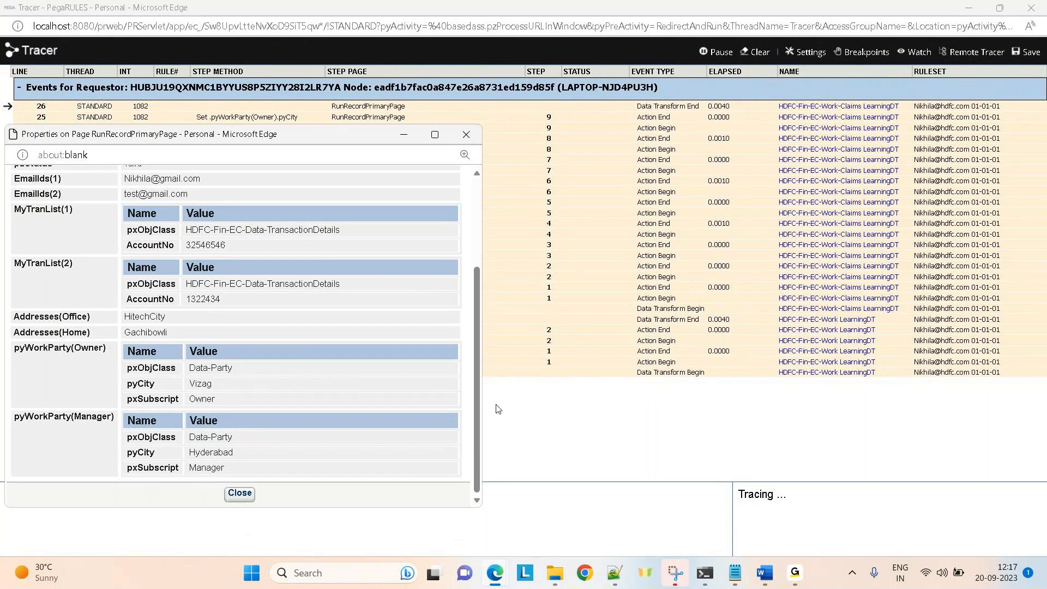
scroll(40, 271, up, 3)
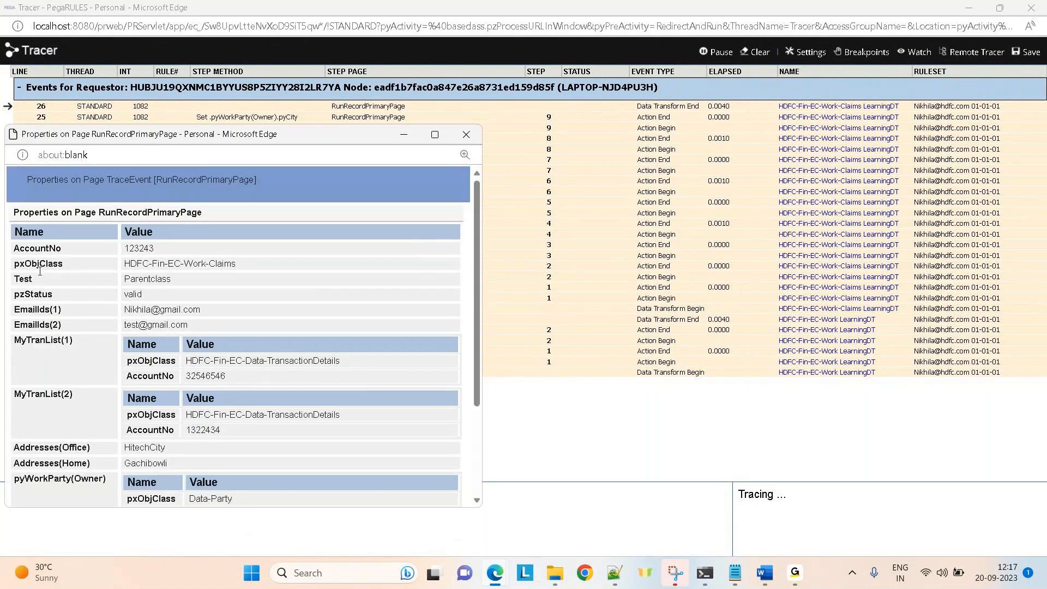
double_click(26, 276)
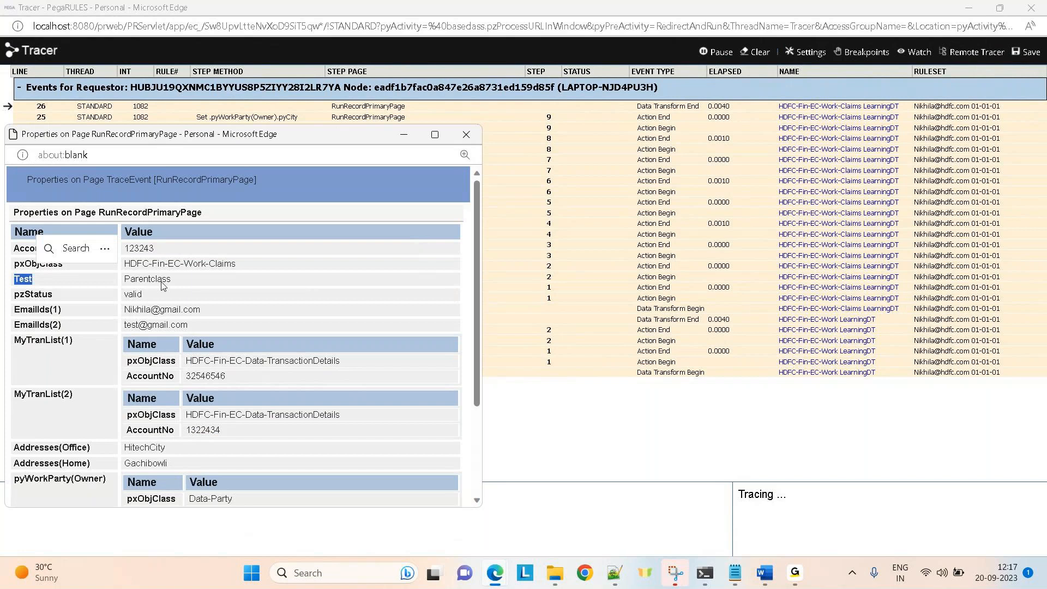
double_click(156, 280)
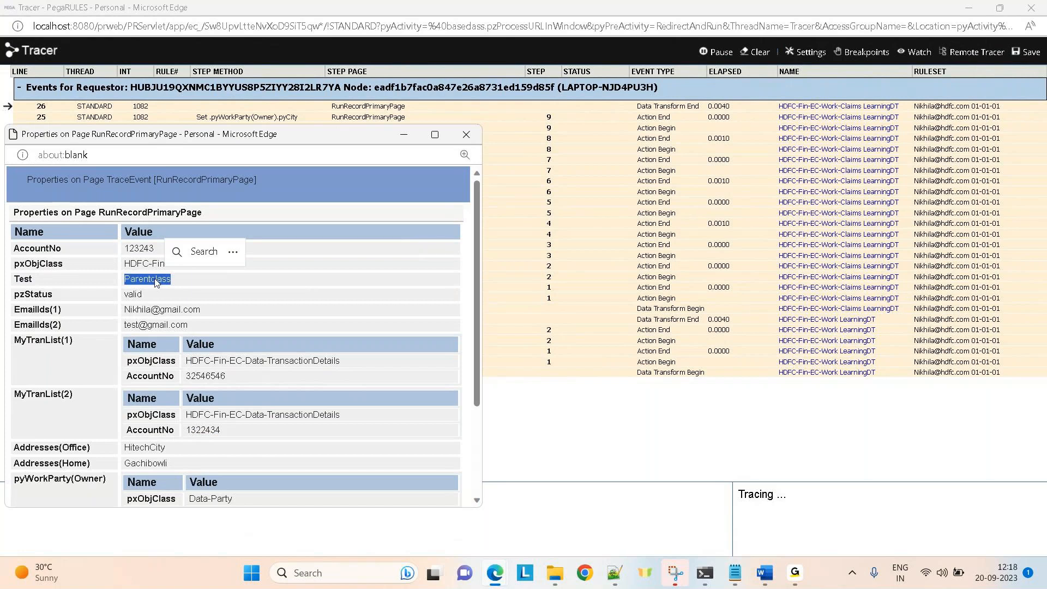
click(402, 139)
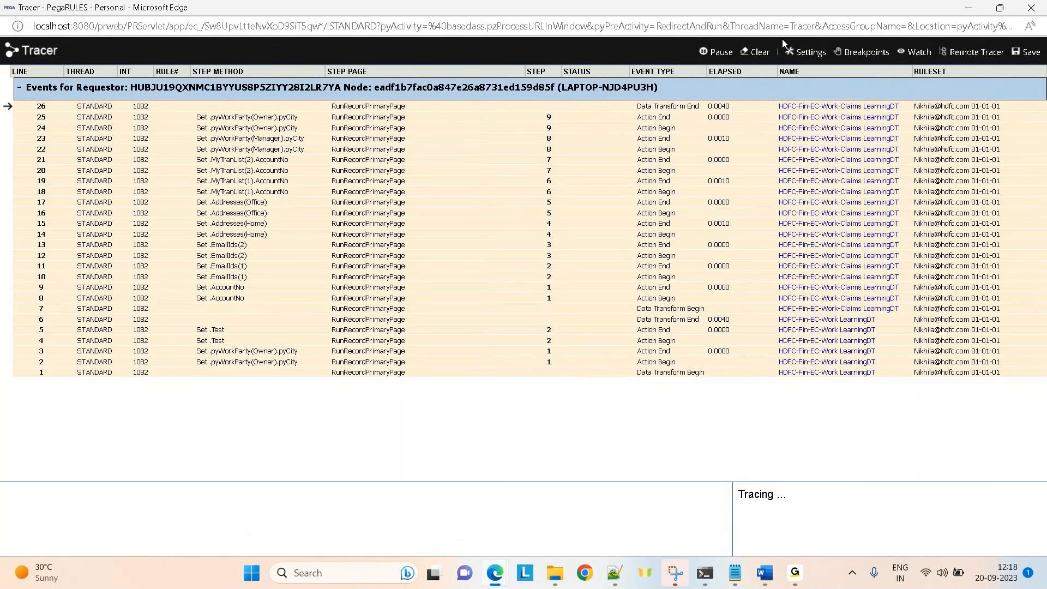
click(968, 7)
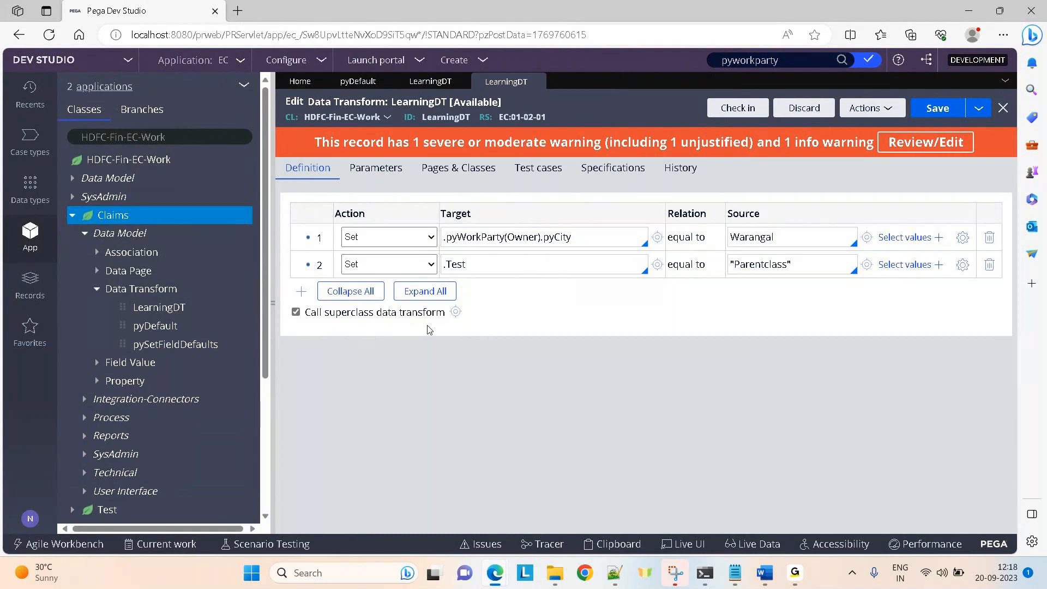
Uncheck 'Call superclass data transform' on the Claims LearningDT, keeping the Work-class one enabled.
click(296, 312)
click(296, 311)
click(438, 81)
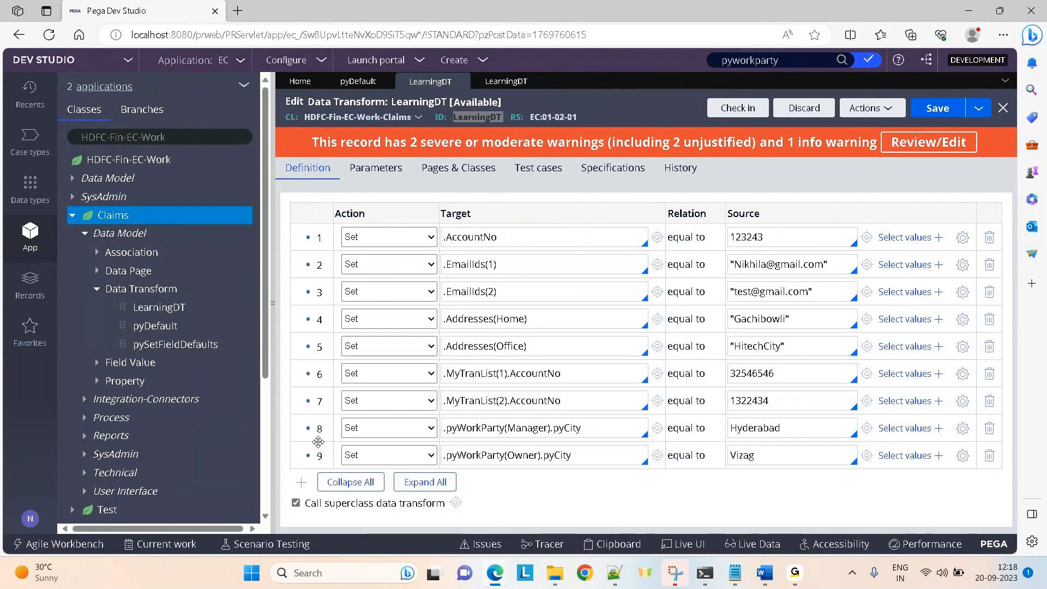
click(296, 504)
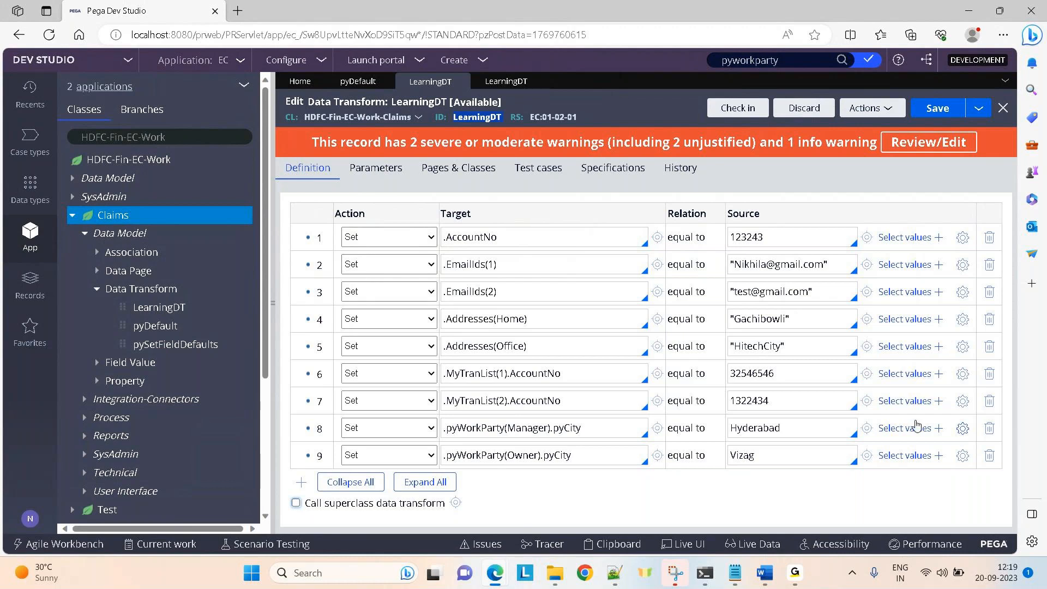
mouse_move(795, 573)
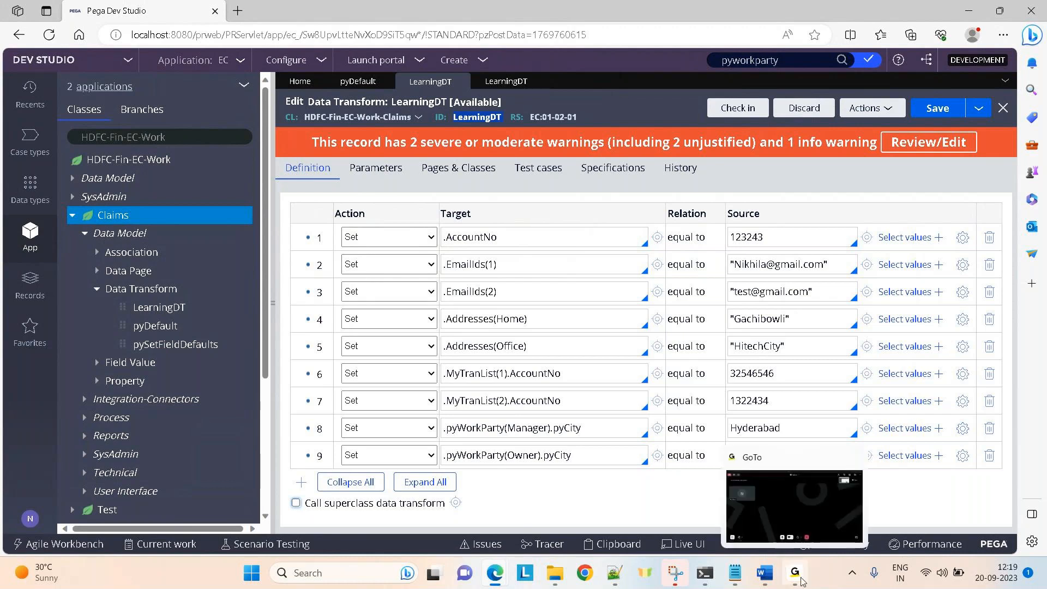
click(794, 503)
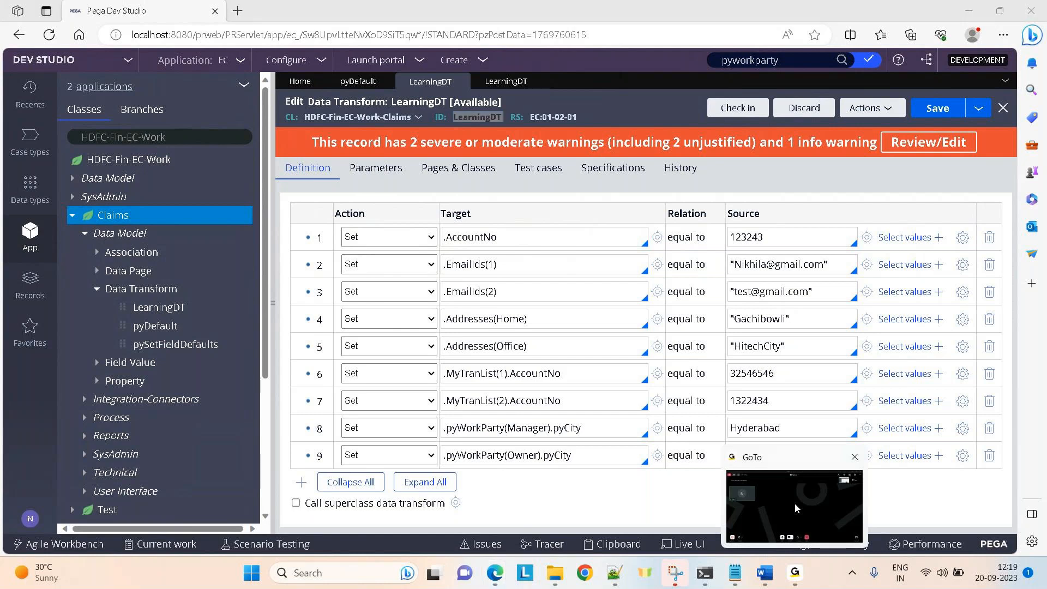